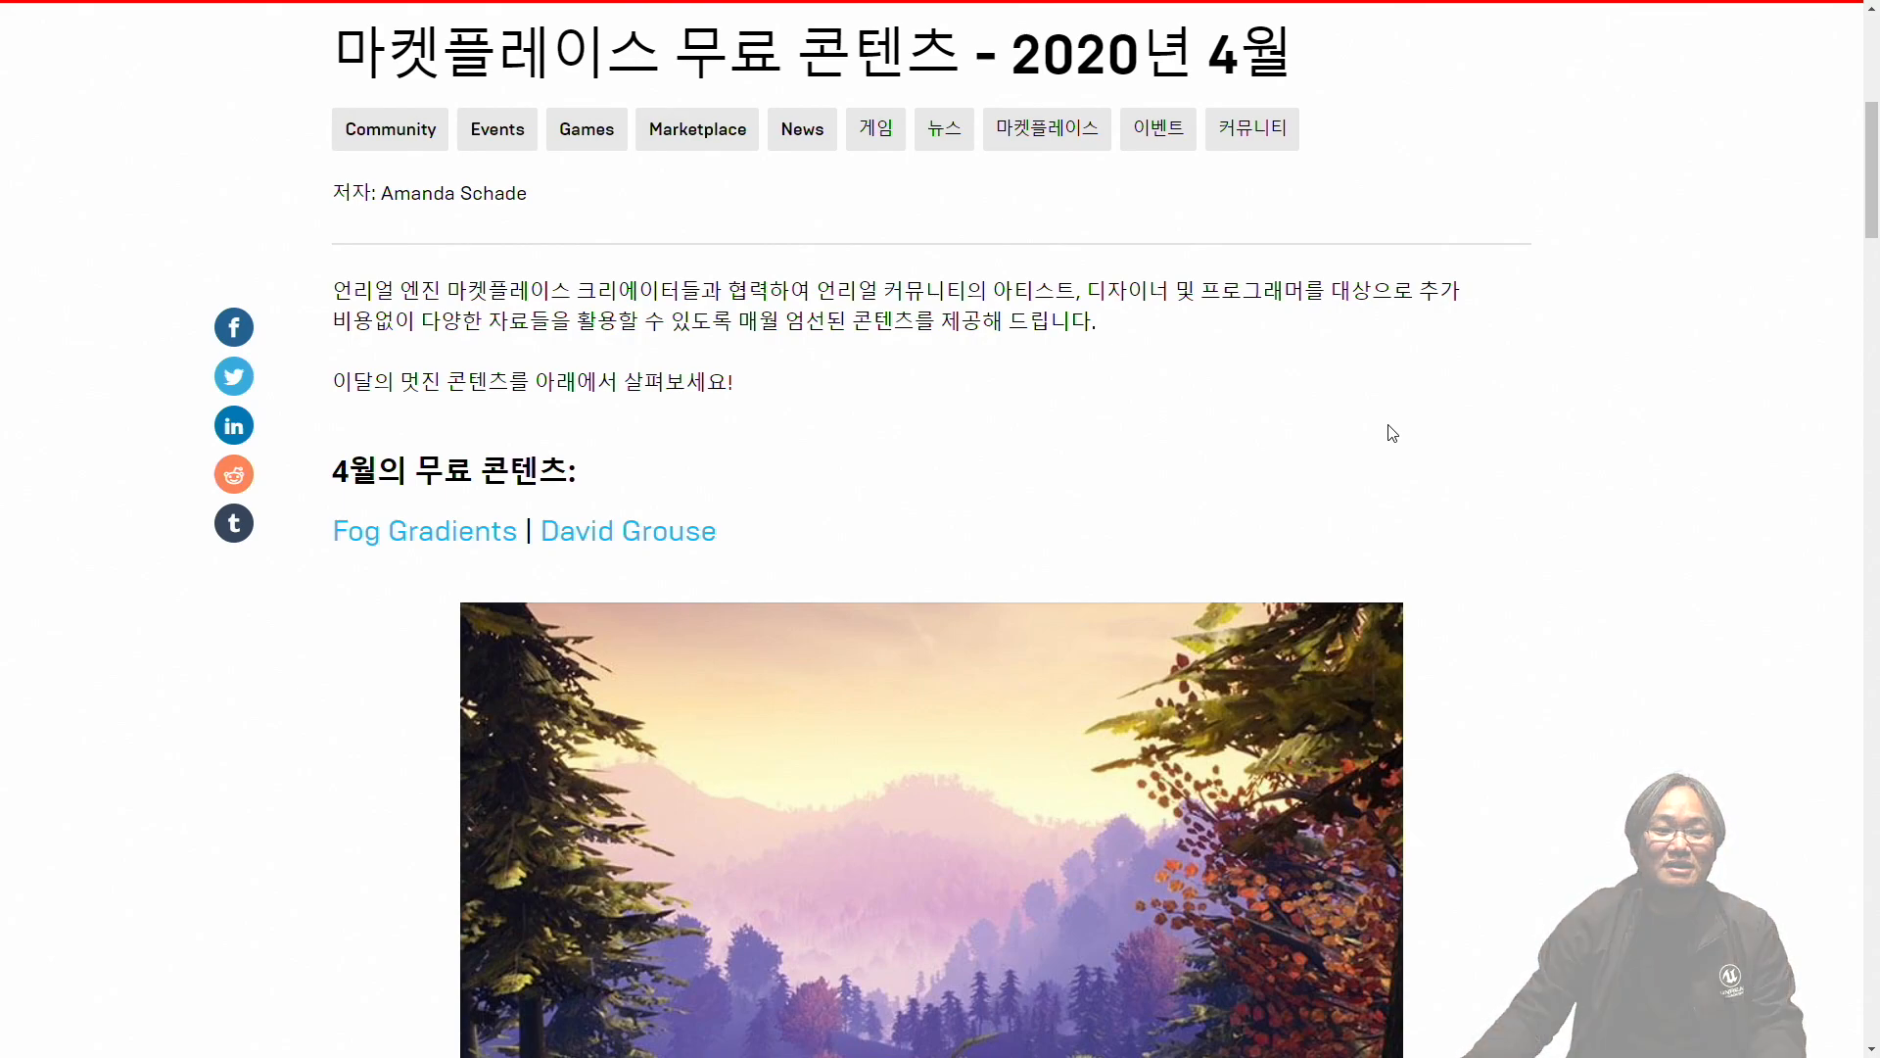
{"action": "scroll", "coordinate": [1379, 432], "scroll_direction": "down", "scroll_amount": 3}
{"action": "scroll", "coordinate": [1379, 445], "scroll_direction": "down", "scroll_amount": 1}
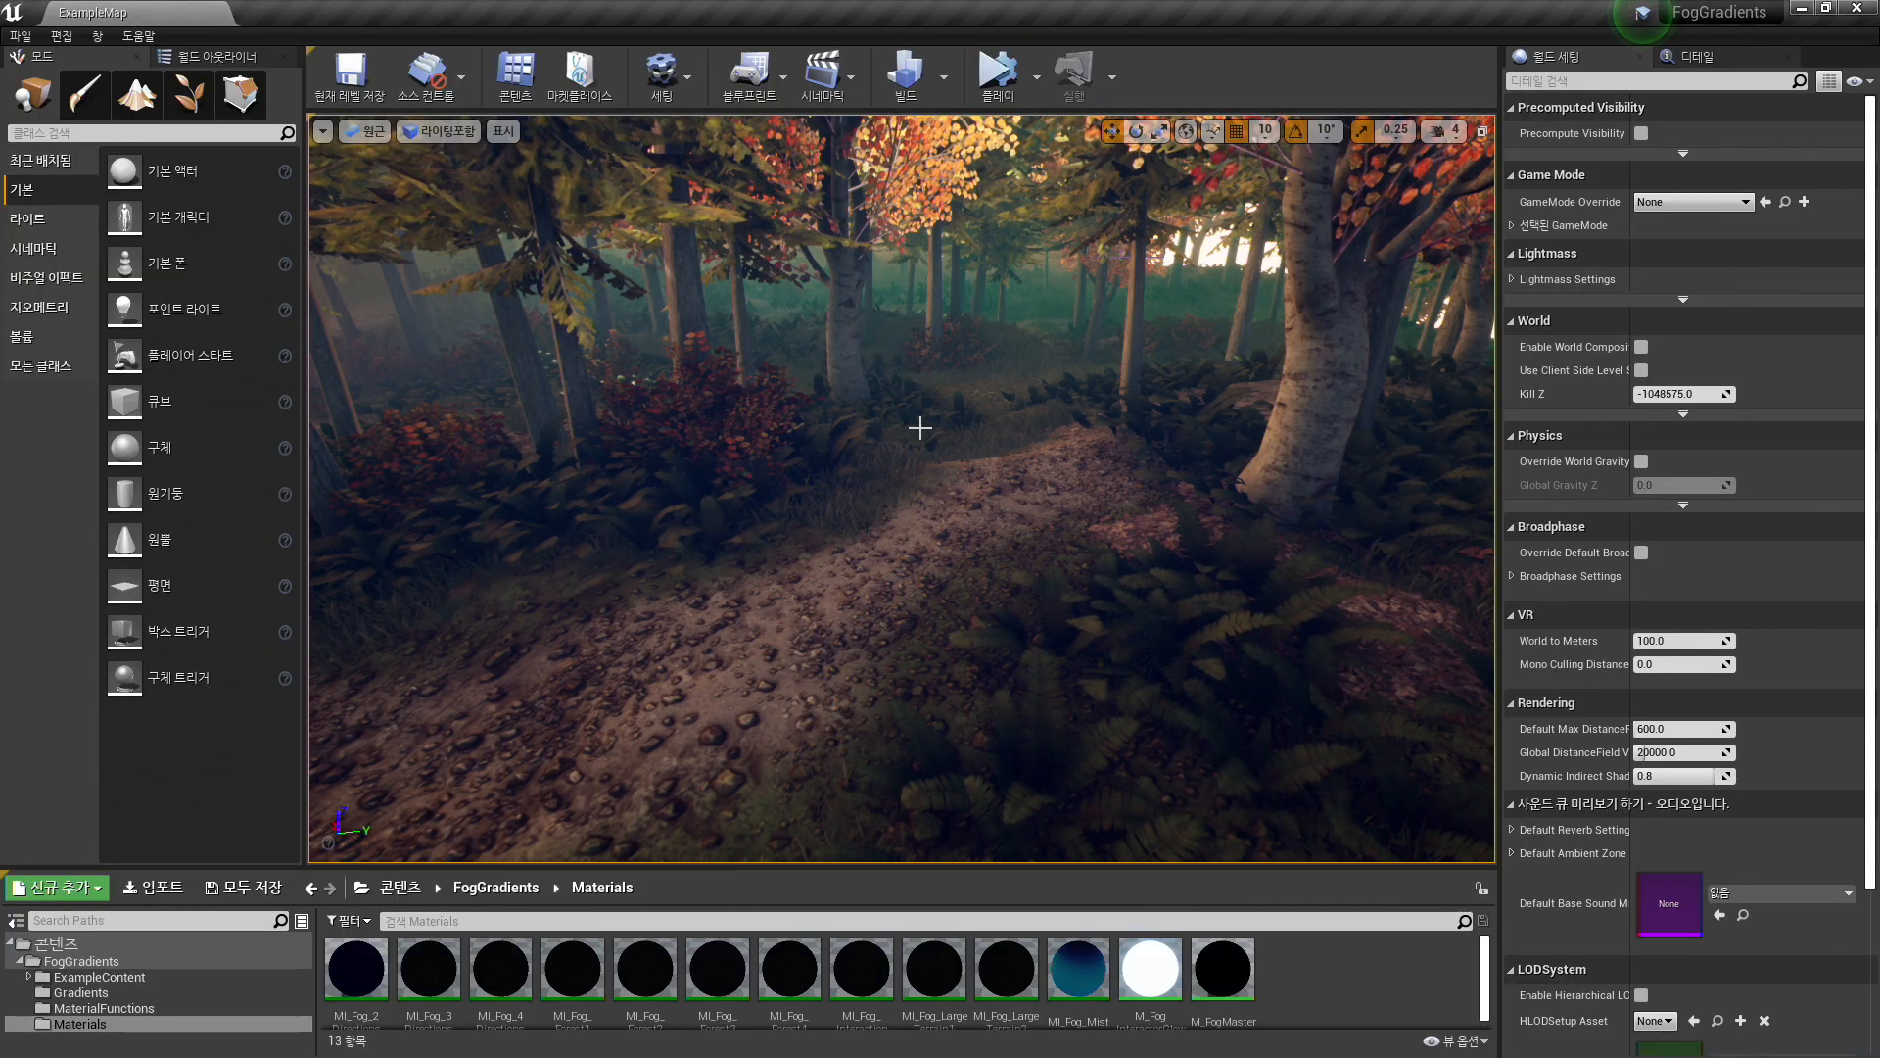
- Enlarge the Content Browser, then select the PostProcessVolume and show its Post Process Materials array in the details
{"action": "right_click_drag", "start_coordinate": [905, 454], "coordinate": [954, 454]}
{"action": "left_click_drag", "start_coordinate": [1087, 865], "coordinate": [1091, 752]}
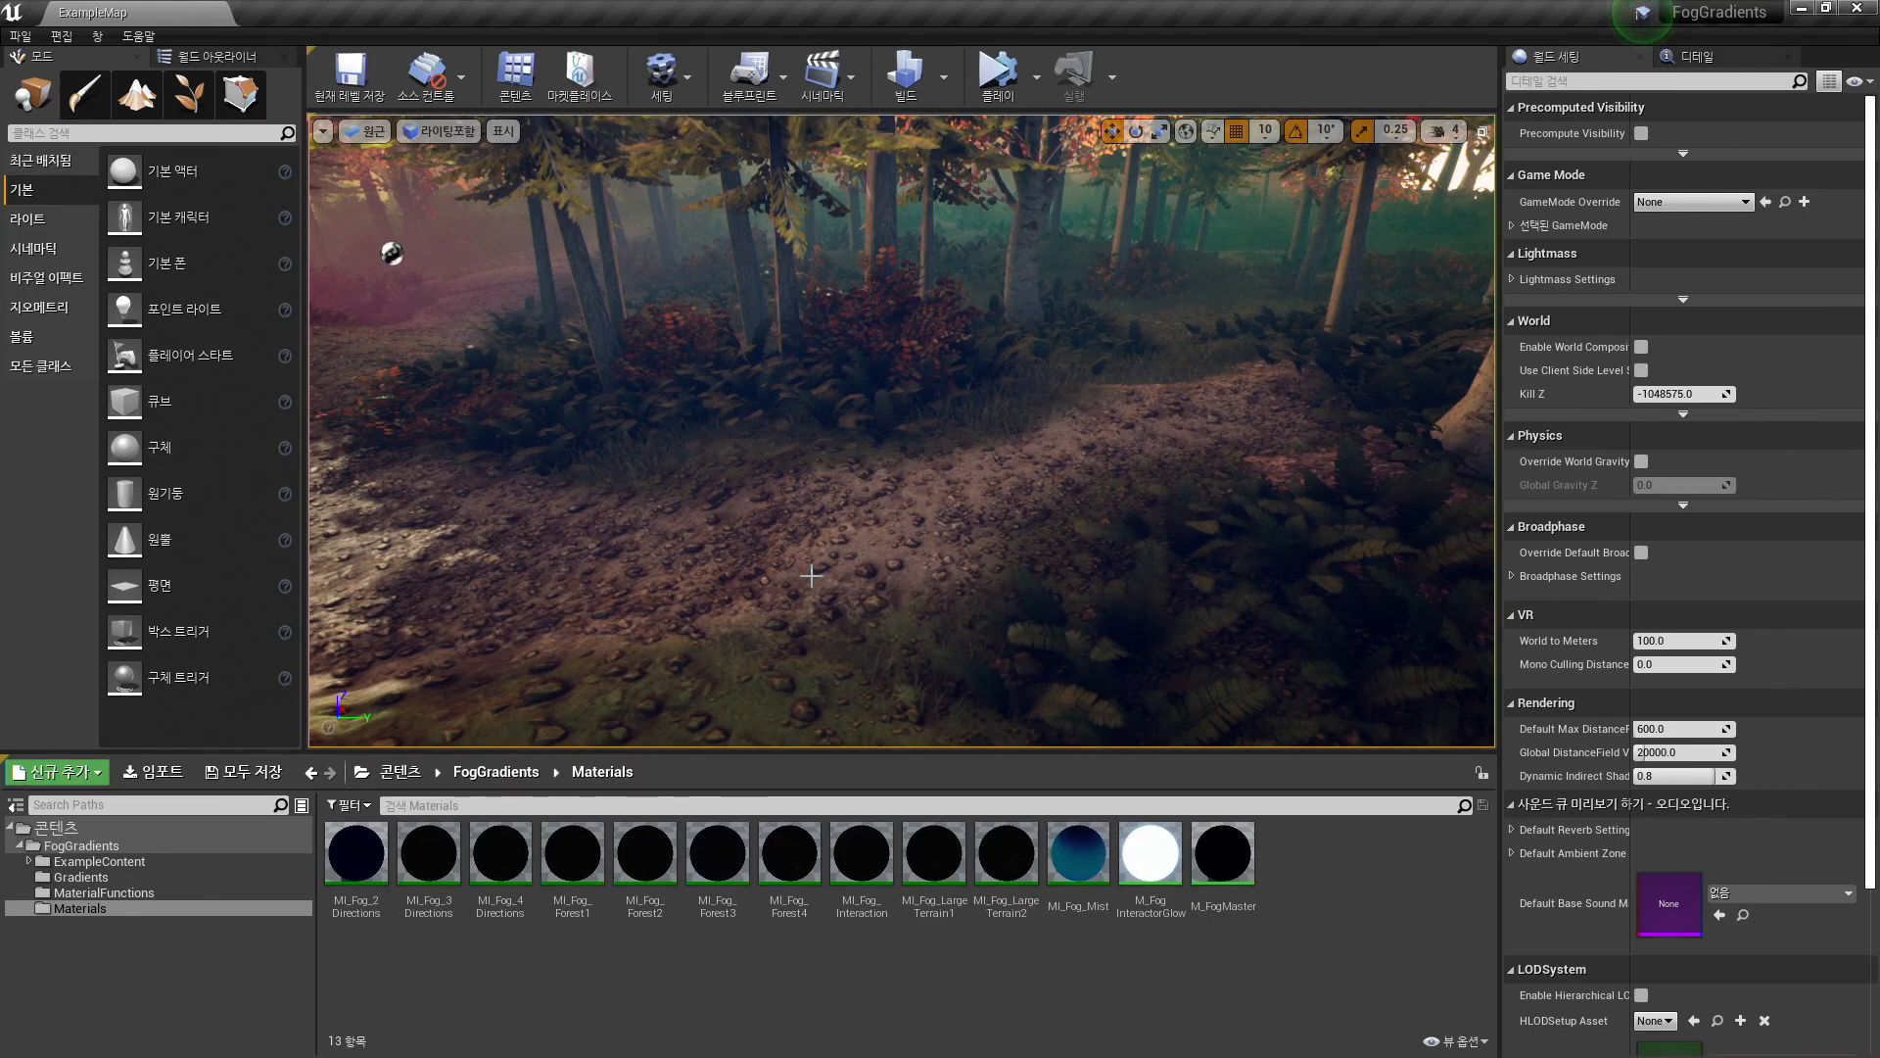
{"action": "left_click", "coordinate": [216, 56]}
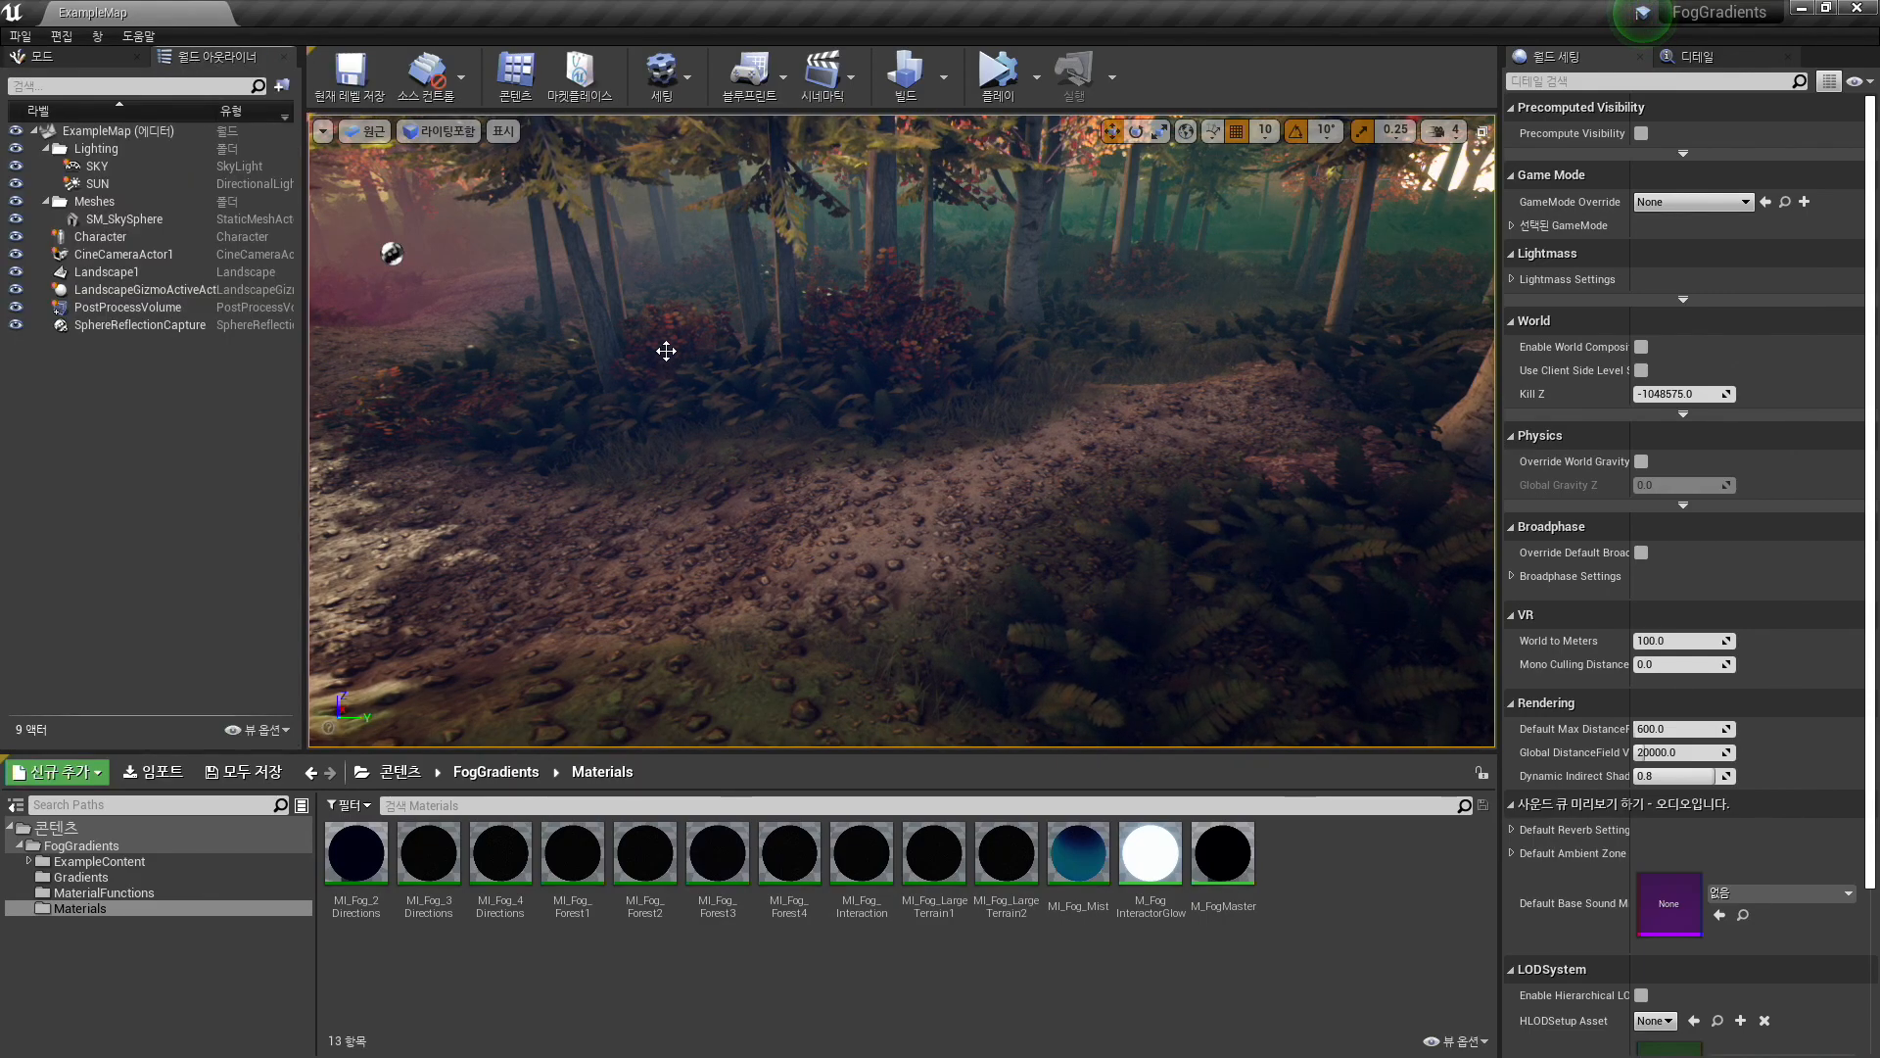
{"action": "left_click", "coordinate": [116, 308]}
{"action": "right_click_drag", "start_coordinate": [846, 508], "coordinate": [762, 486]}
{"action": "left_click", "coordinate": [1712, 57]}
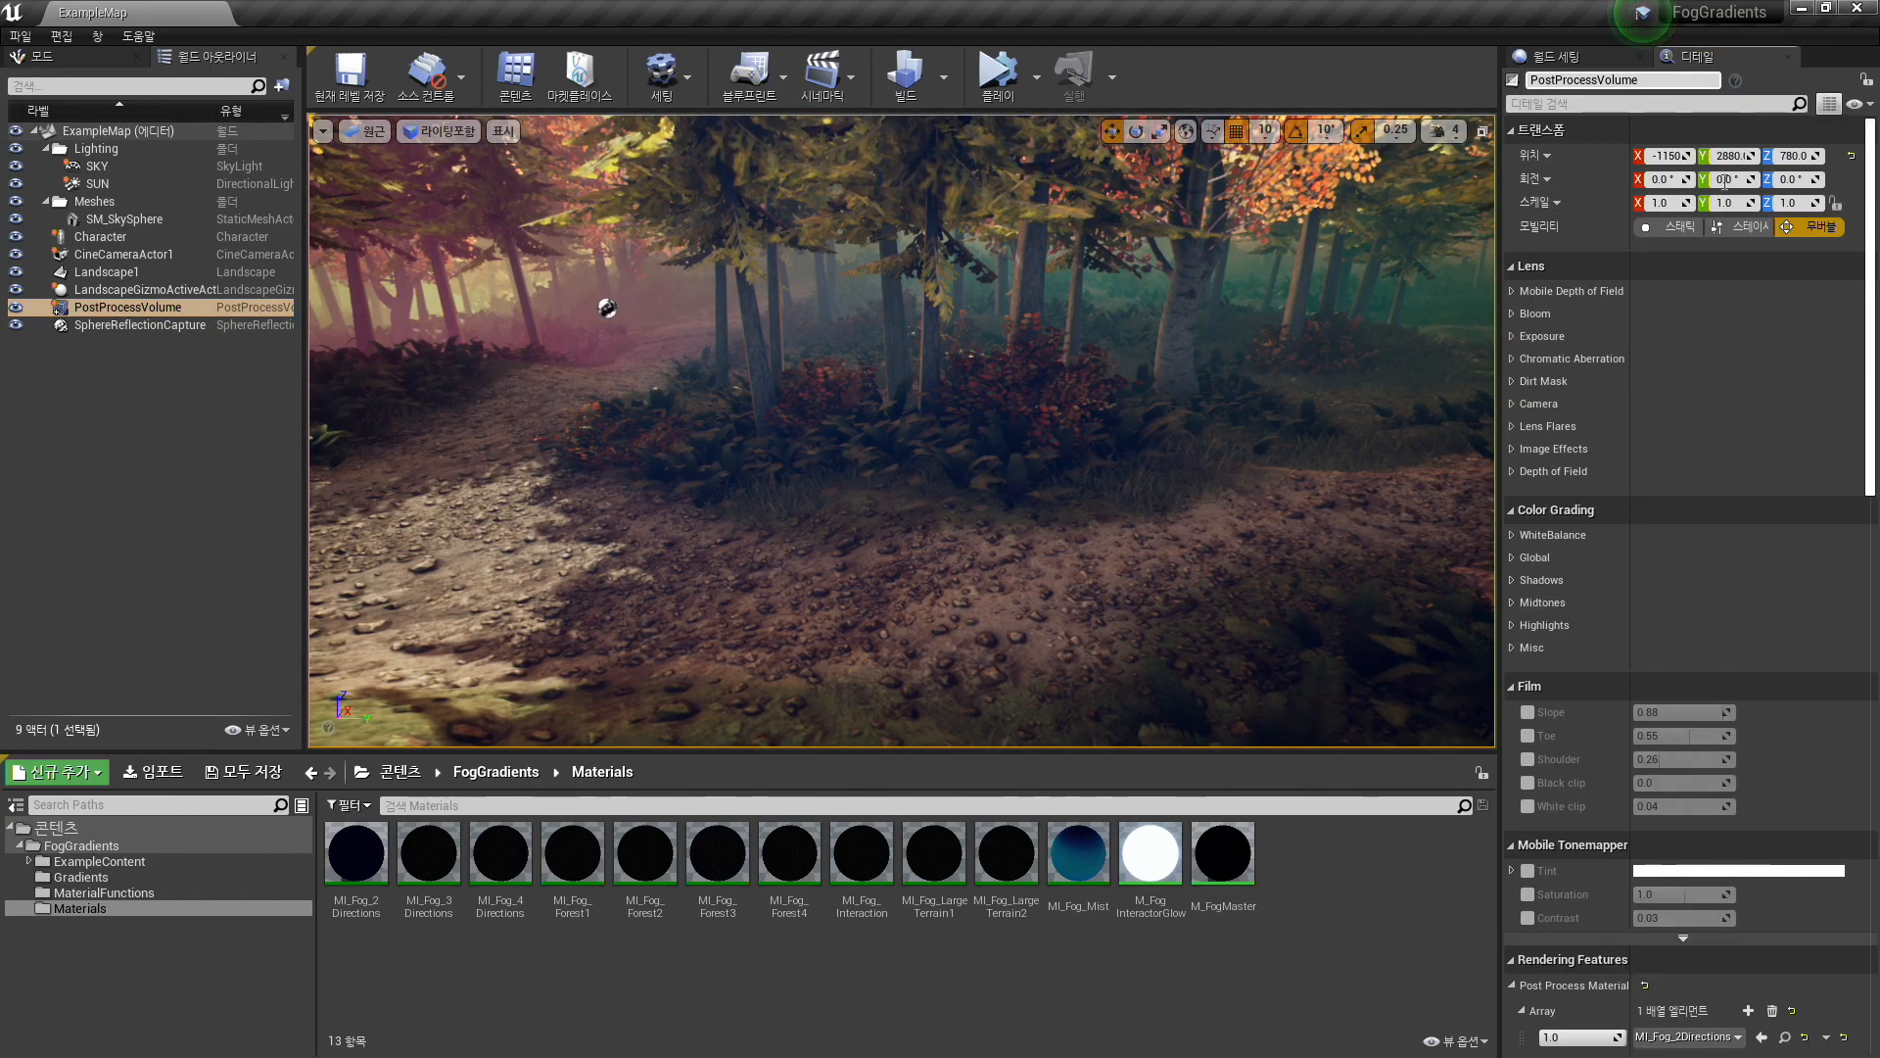
{"action": "scroll", "coordinate": [1622, 698], "scroll_direction": "down", "scroll_amount": 5}
{"action": "scroll", "coordinate": [1616, 714], "scroll_direction": "down", "scroll_amount": 3}
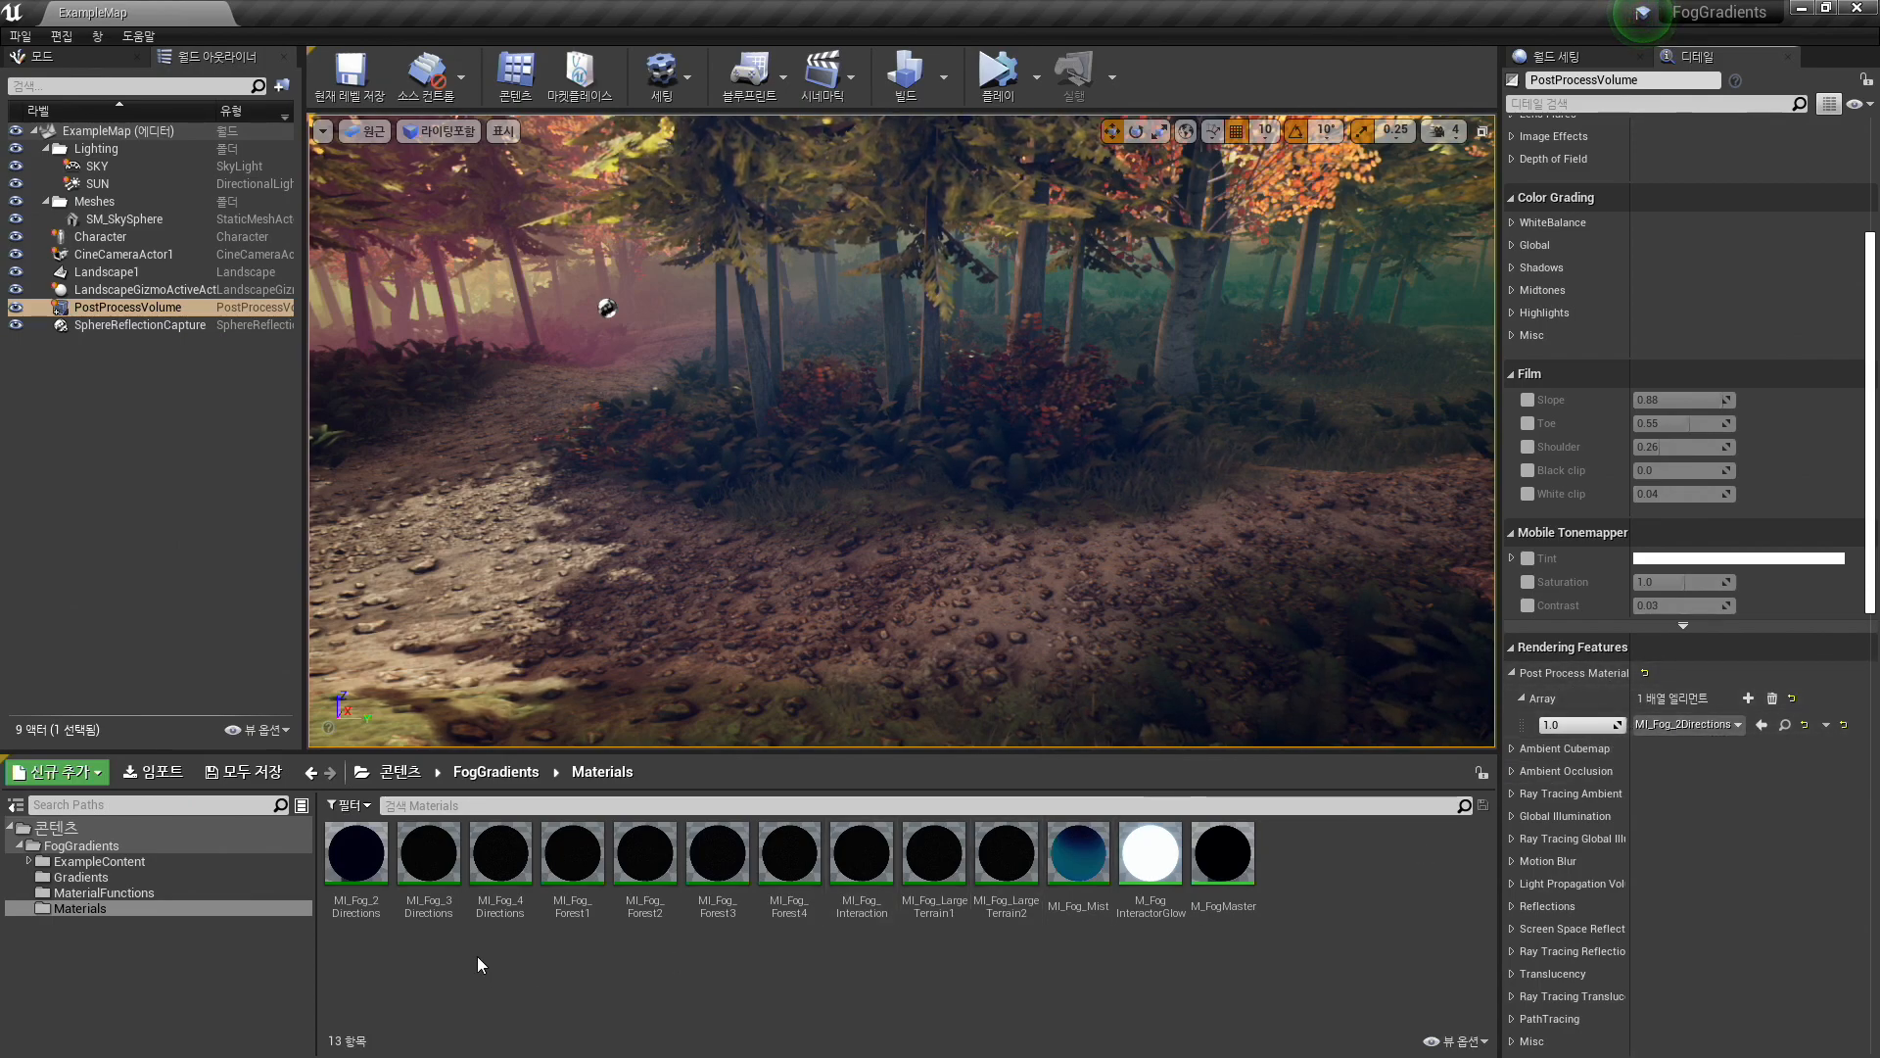
- Try MI_Fog_3Directions, MI_Fog_4Directions and MI_Fog_Forest1 in turn as the PostProcessVolume's post process material
{"action": "left_click_drag", "start_coordinate": [419, 883], "coordinate": [1684, 725]}
{"action": "right_click_drag", "start_coordinate": [834, 540], "coordinate": [879, 484]}
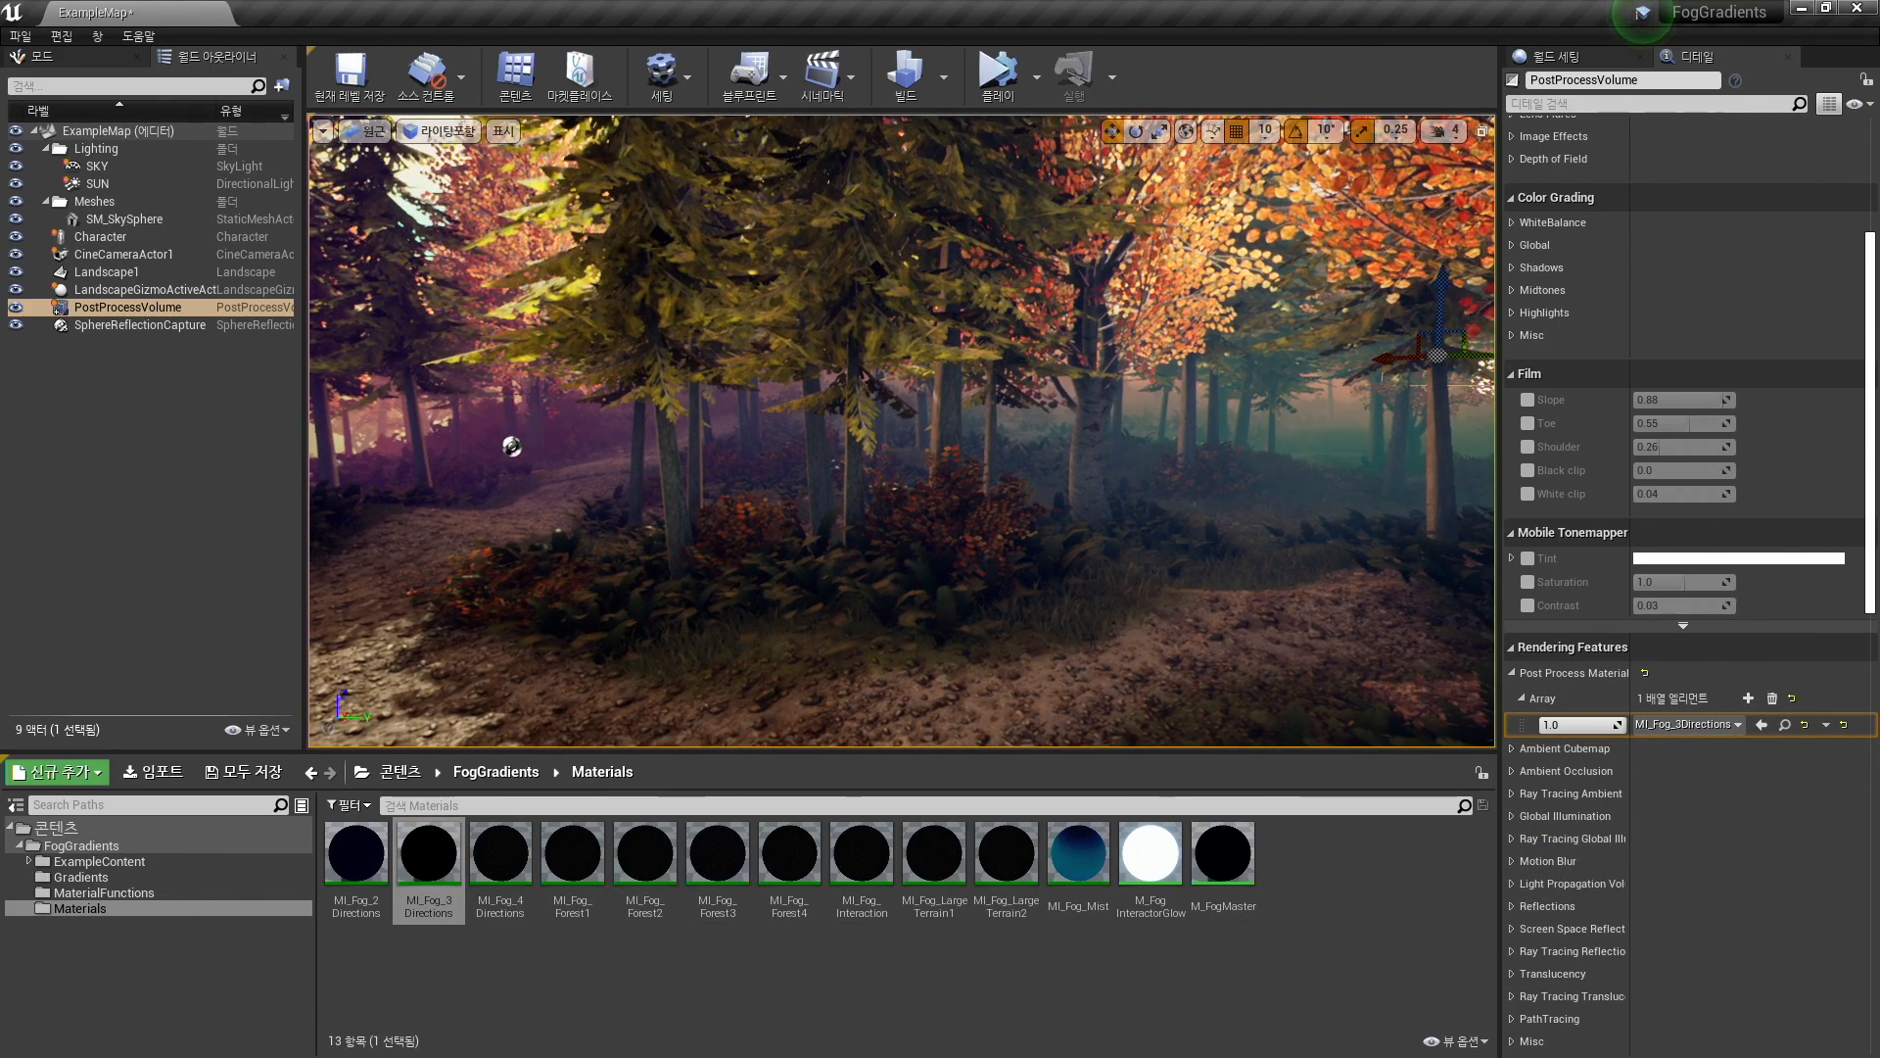
{"action": "left_click_drag", "start_coordinate": [511, 870], "coordinate": [1659, 726]}
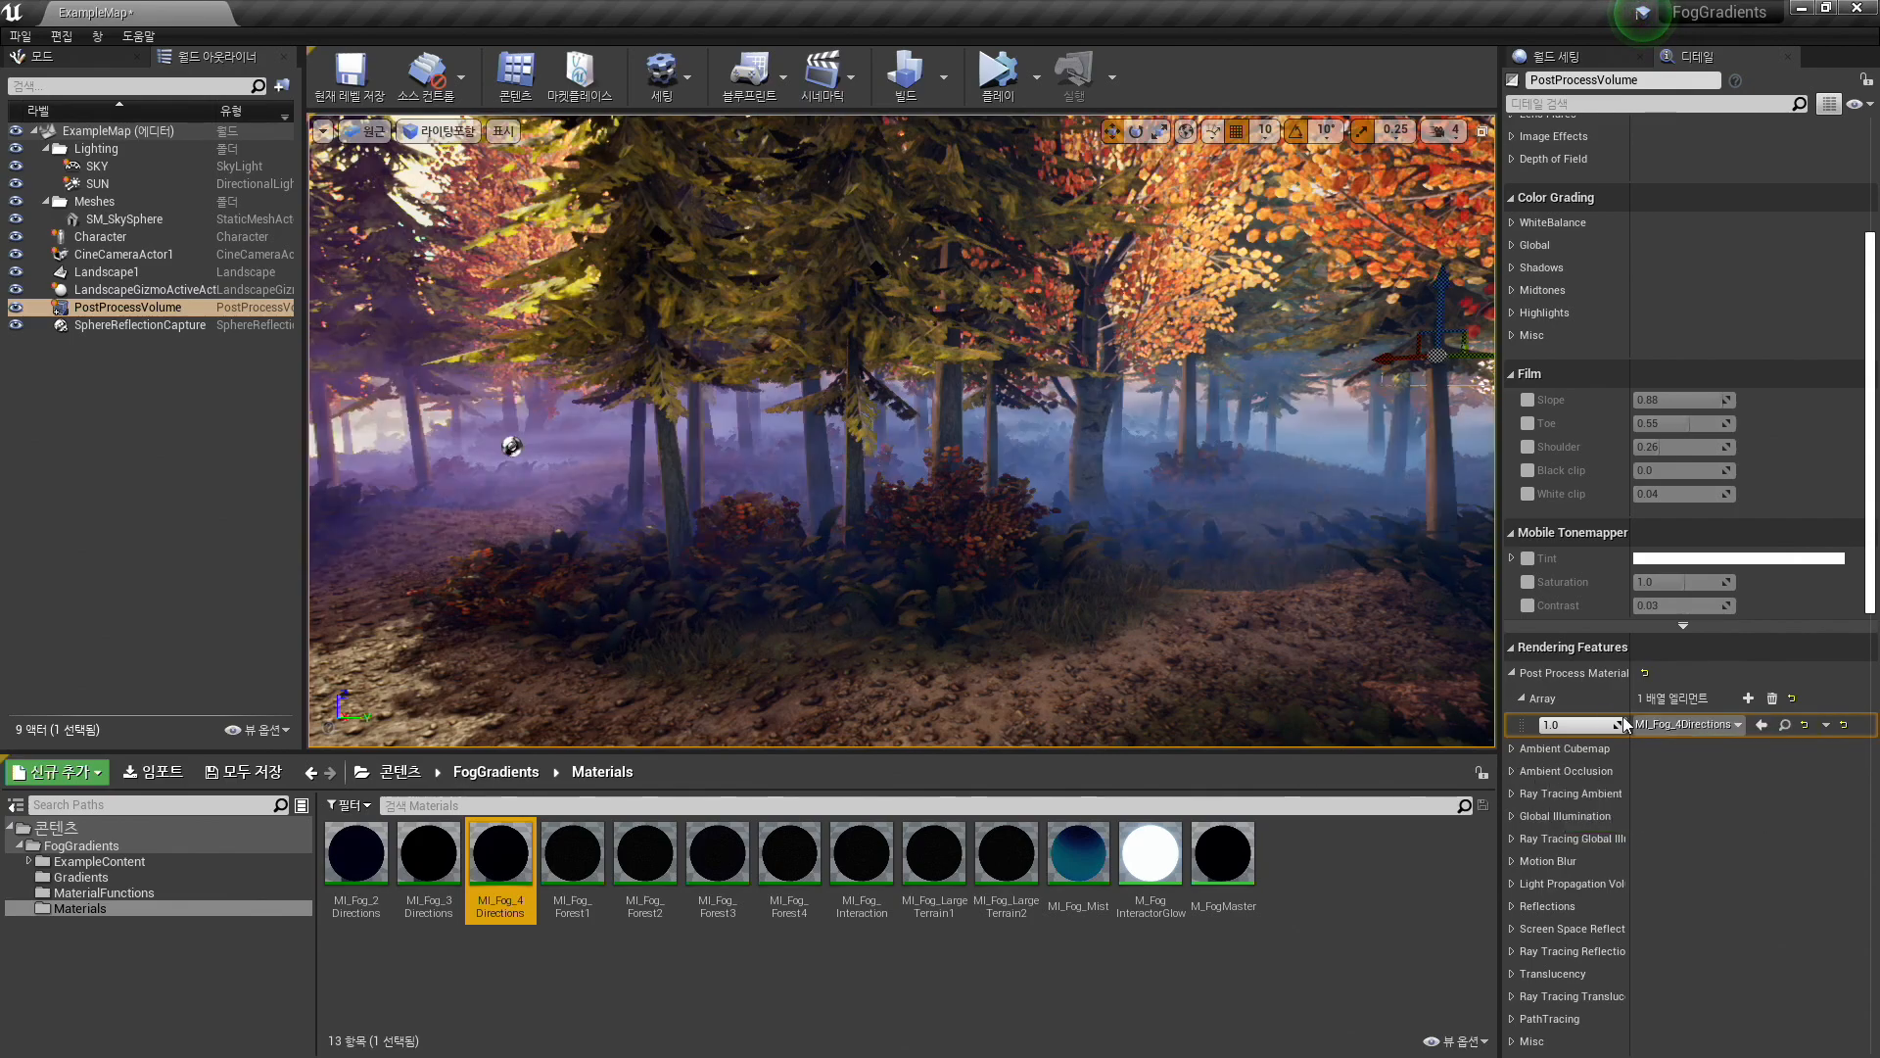
{"action": "mouse_move", "coordinate": [1028, 617]}
{"action": "right_mouse_down"}
{"action": "mouse_move", "coordinate": [930, 612]}
{"action": "mouse_move", "coordinate": [1001, 633]}
{"action": "right_mouse_up"}
{"action": "left_click_drag", "start_coordinate": [573, 852], "coordinate": [1658, 721]}
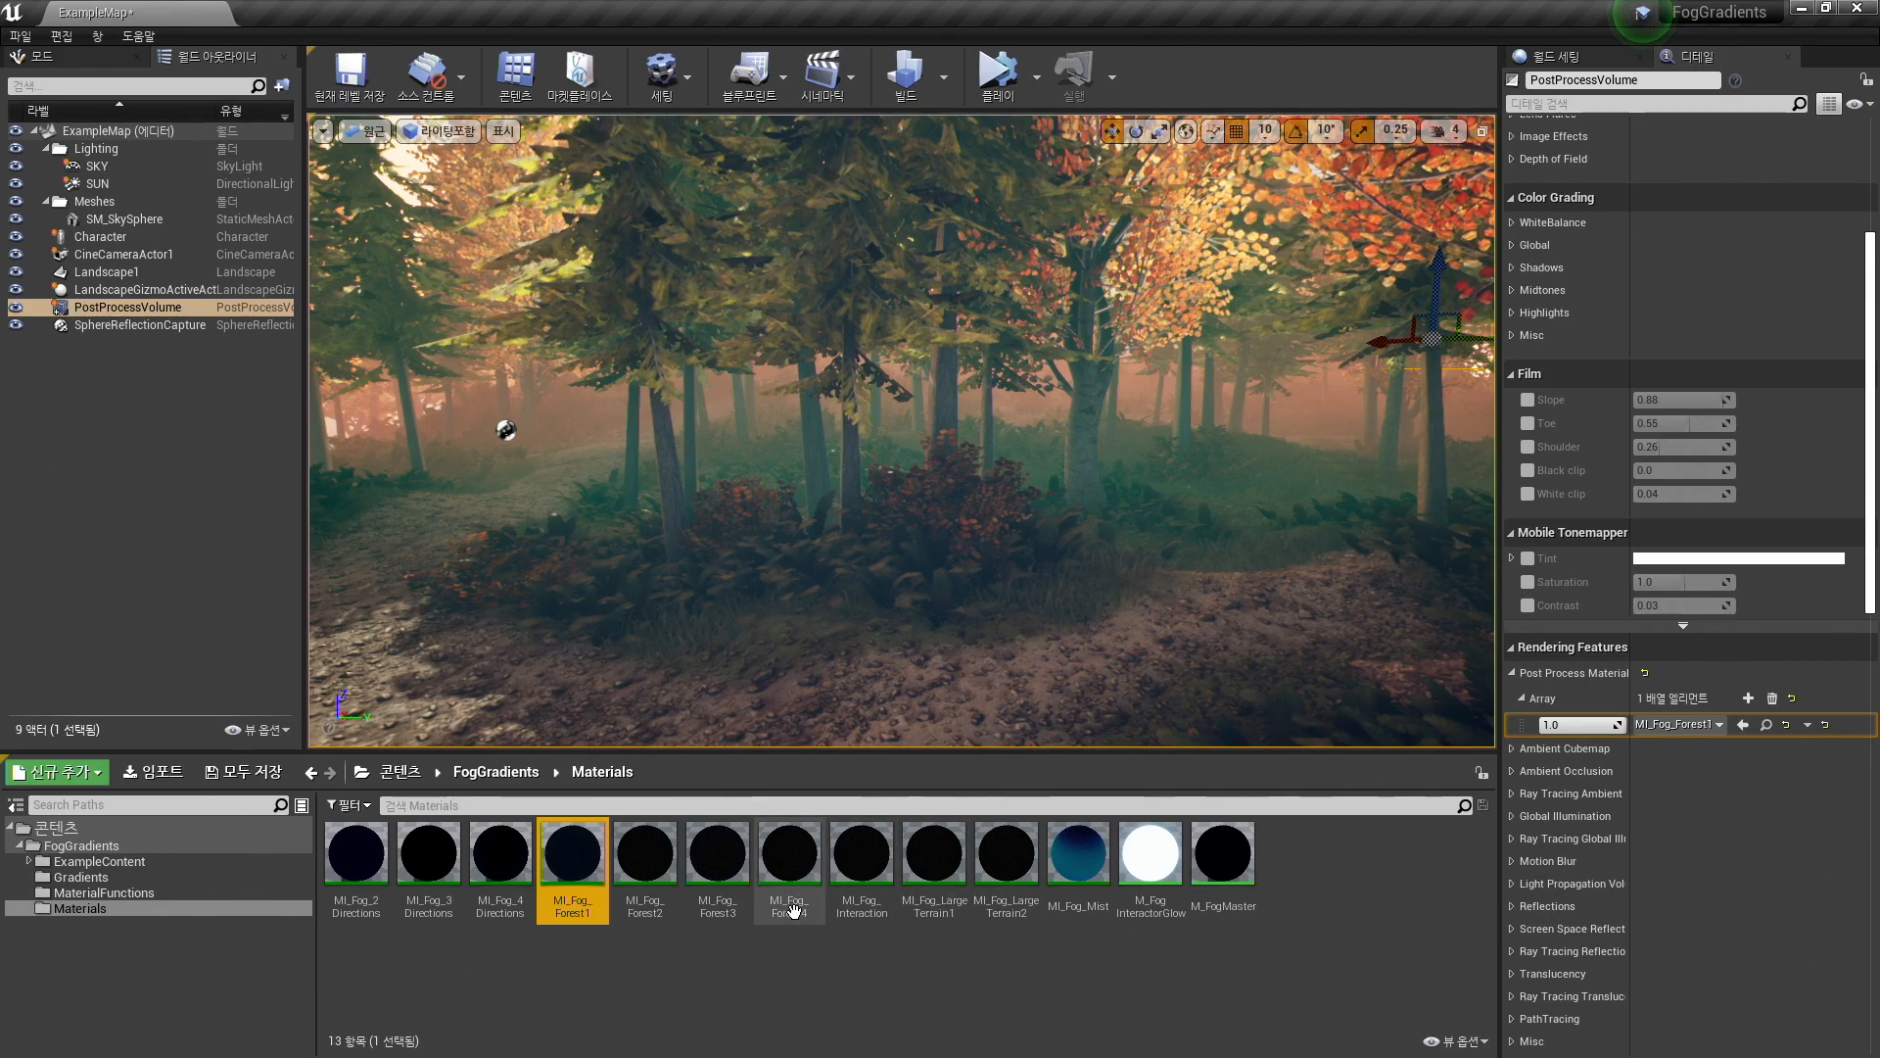
- Create a curve asset of class CurveLinearColor in the Materials folder
{"action": "right_click", "coordinate": [1314, 868]}
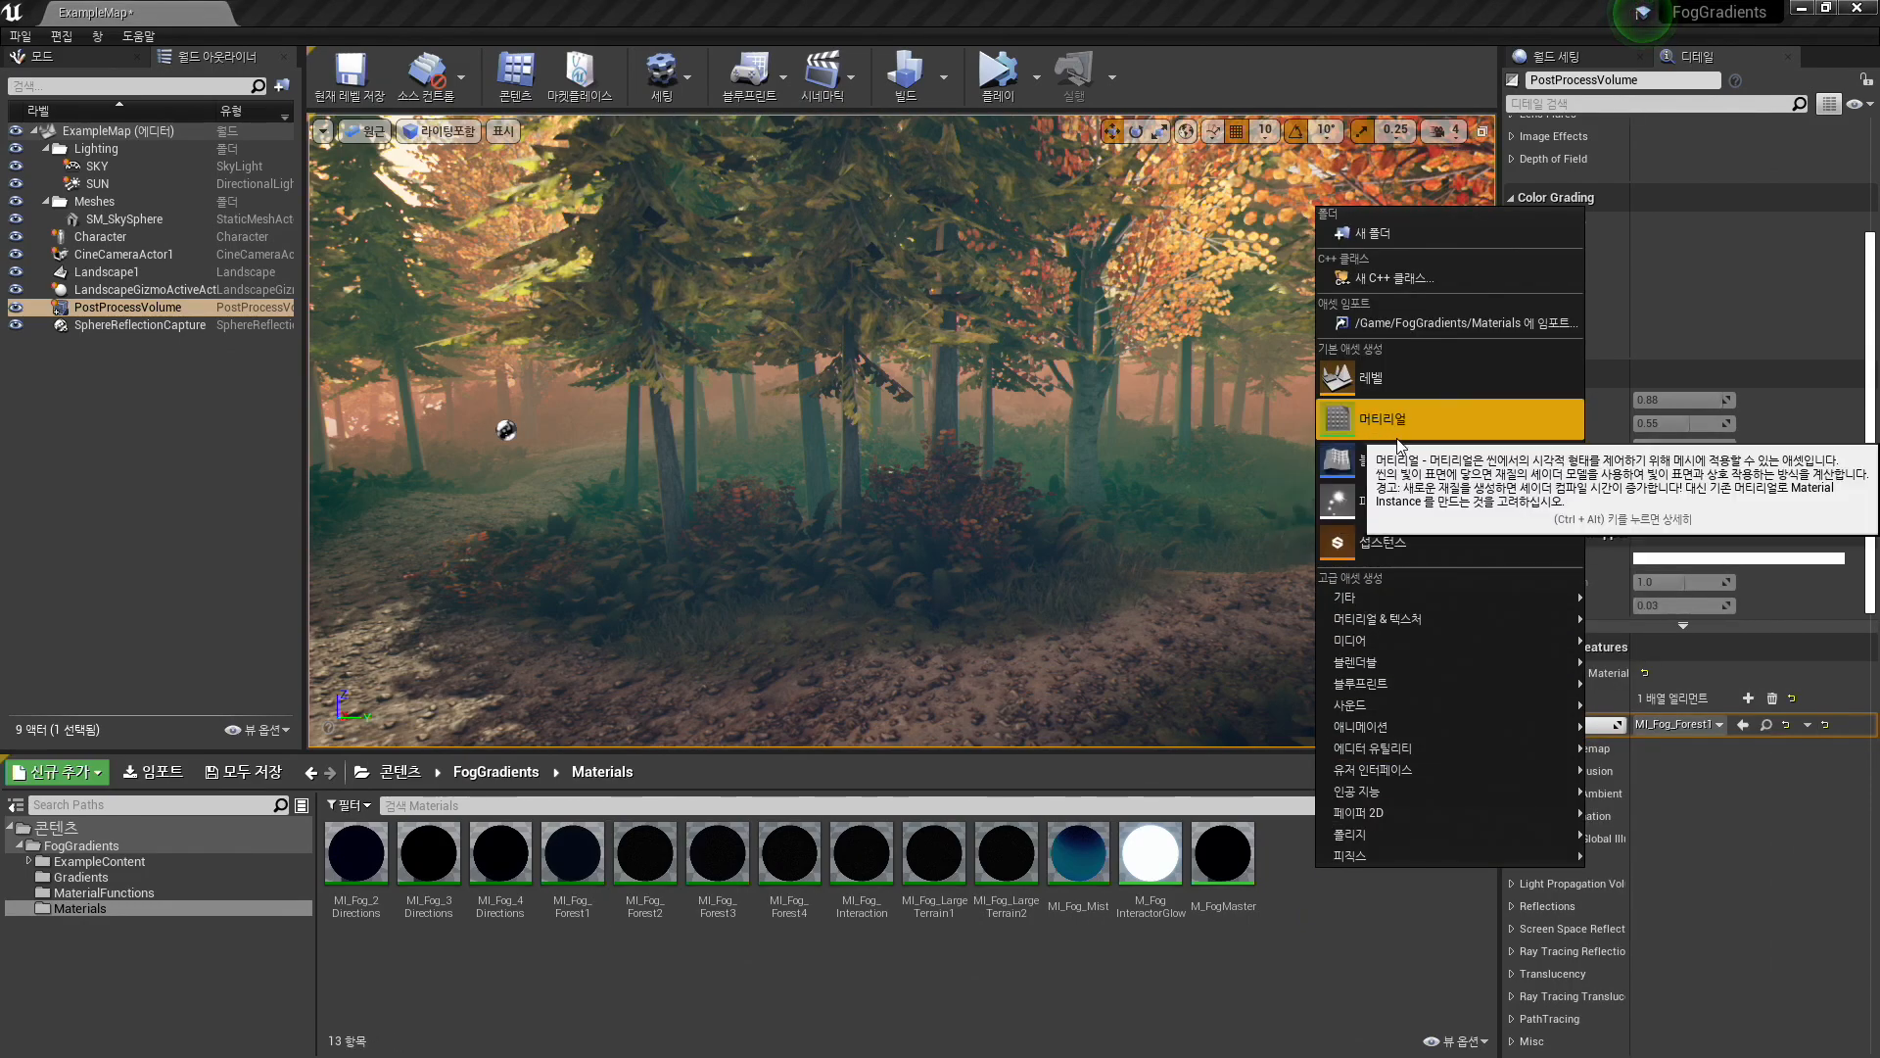
{"action": "mouse_move", "coordinate": [1412, 707]}
{"action": "mouse_move", "coordinate": [1367, 603]}
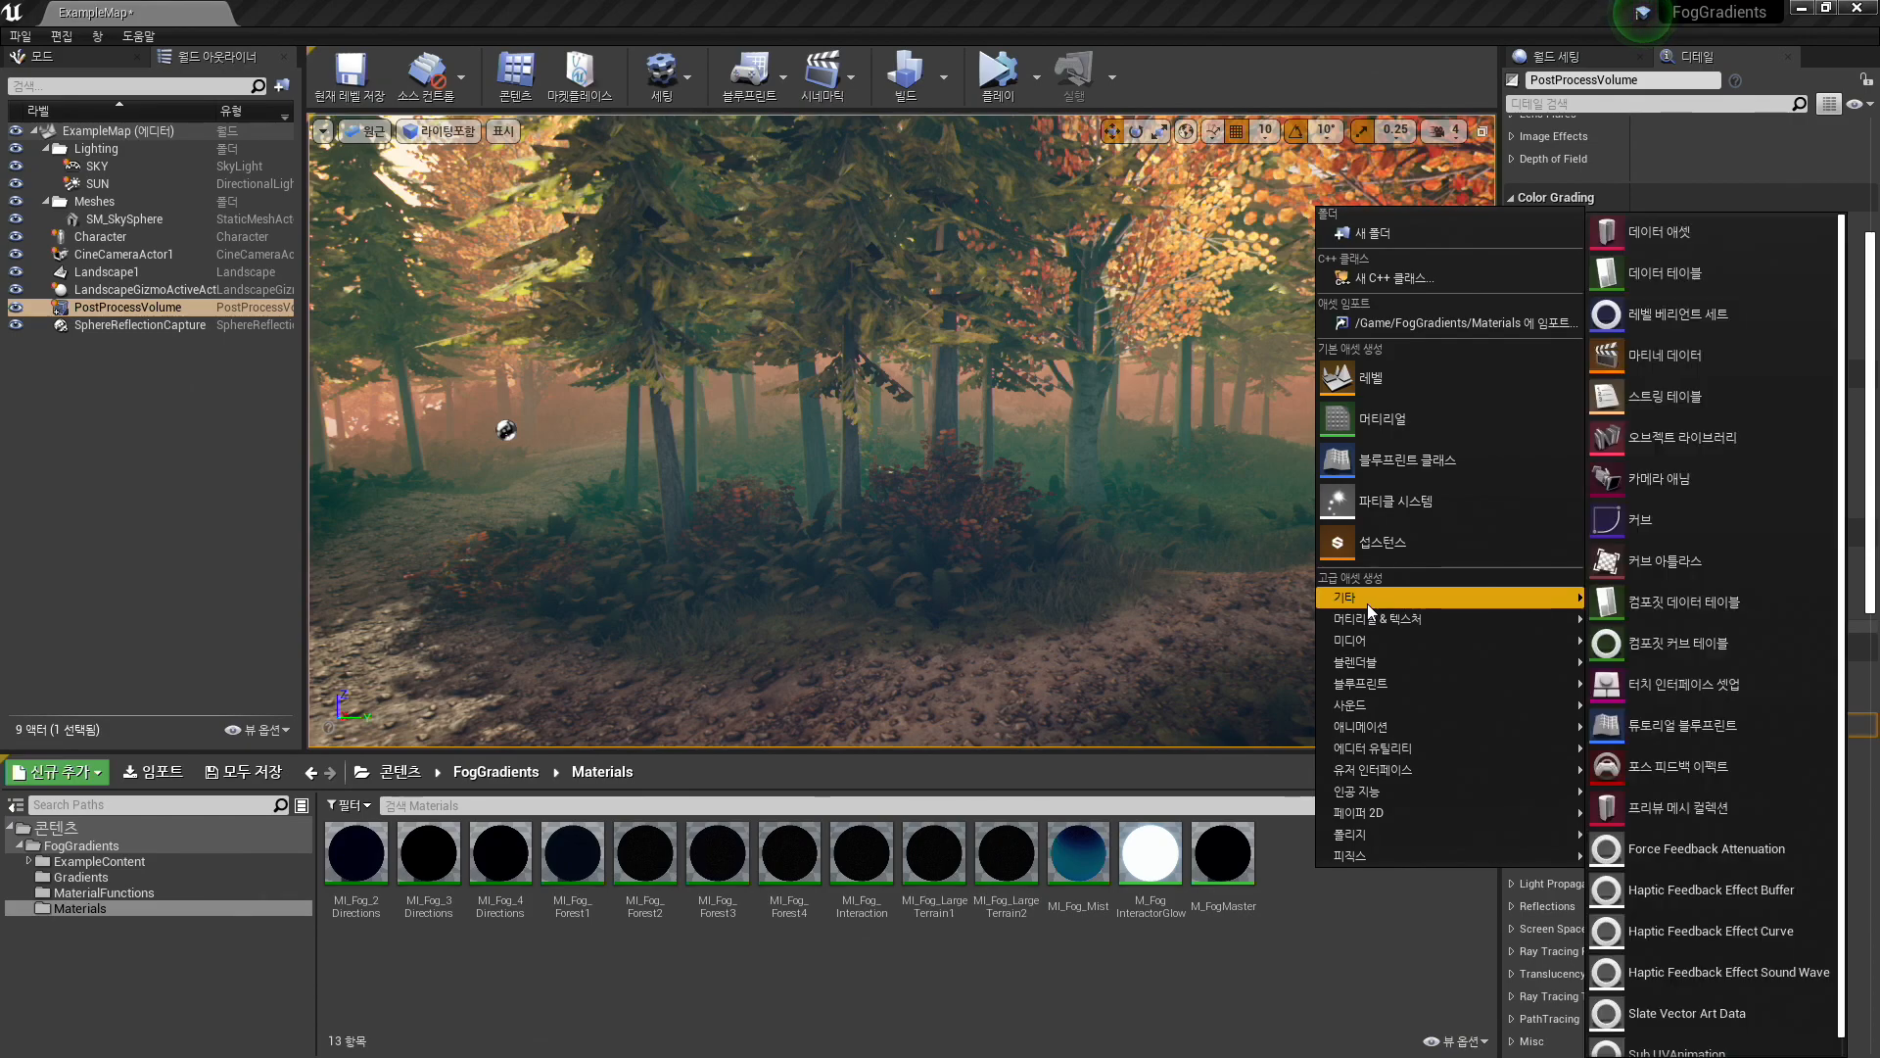
{"action": "left_click", "coordinate": [1667, 523]}
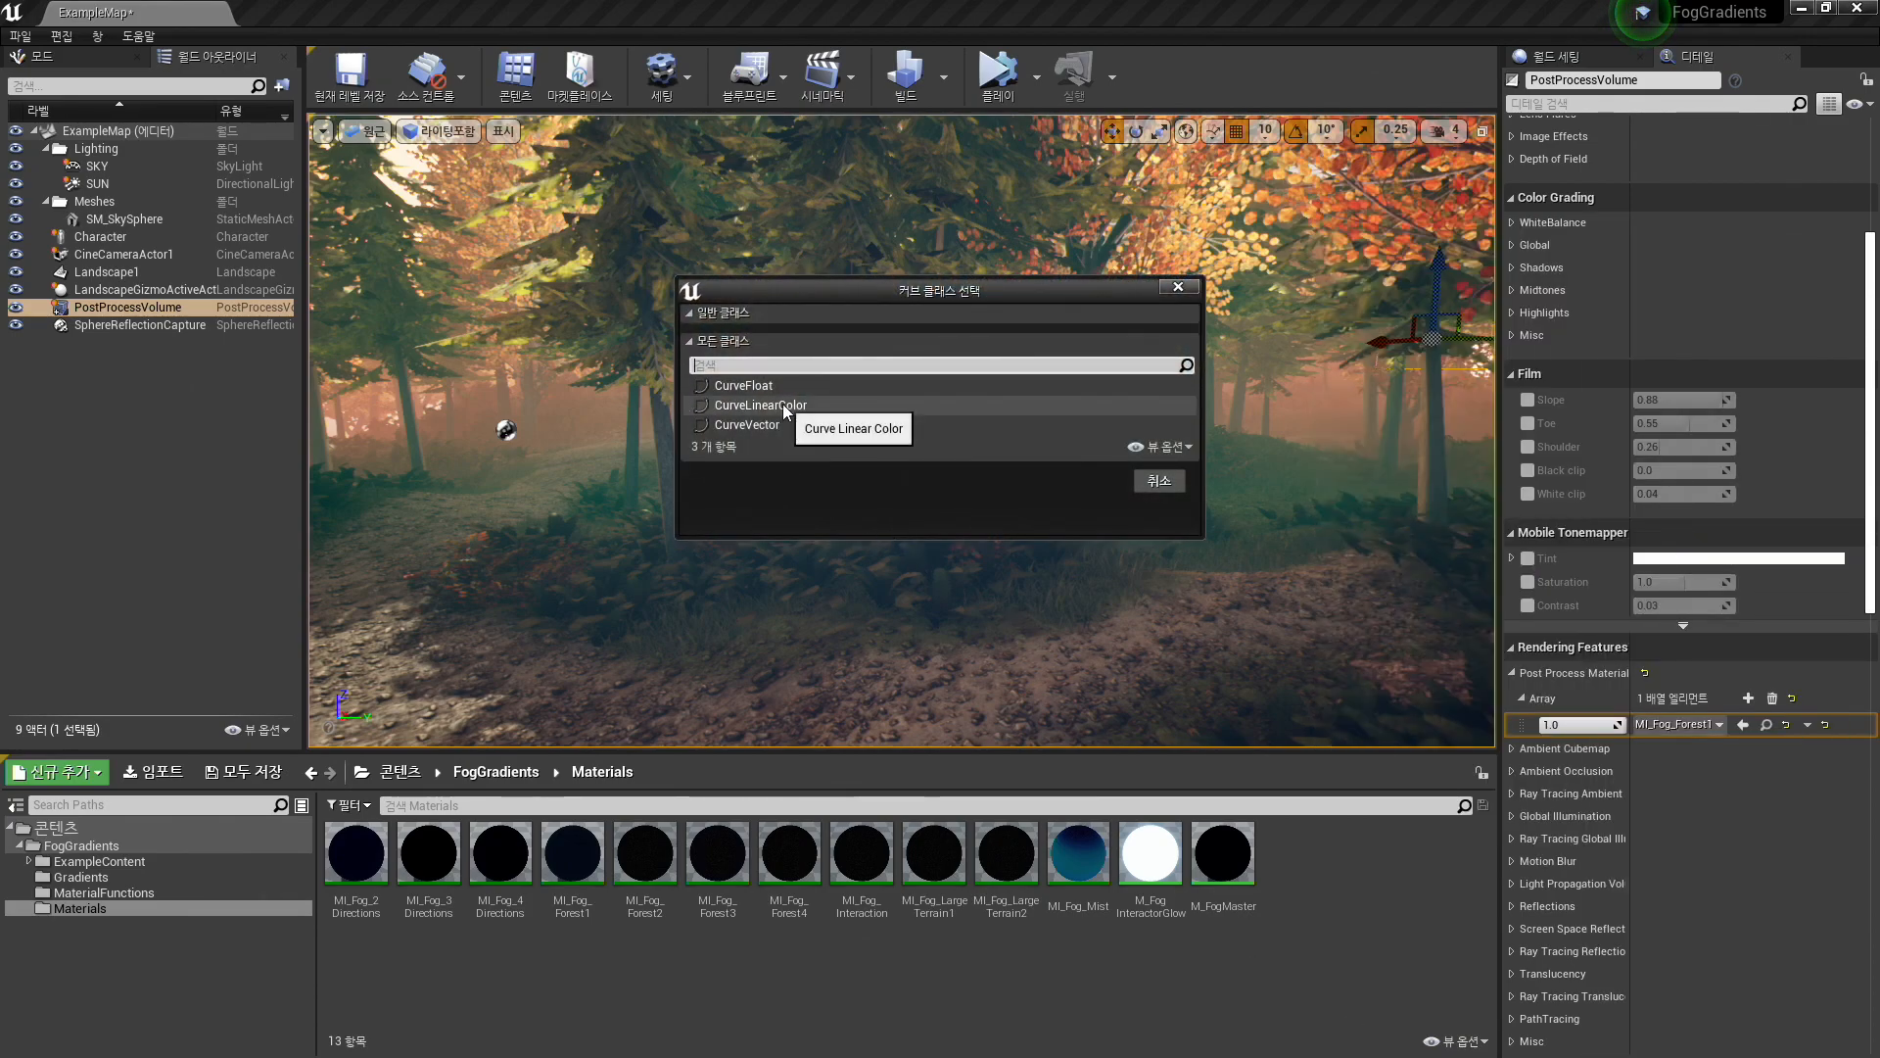
{"action": "left_click", "coordinate": [790, 405]}
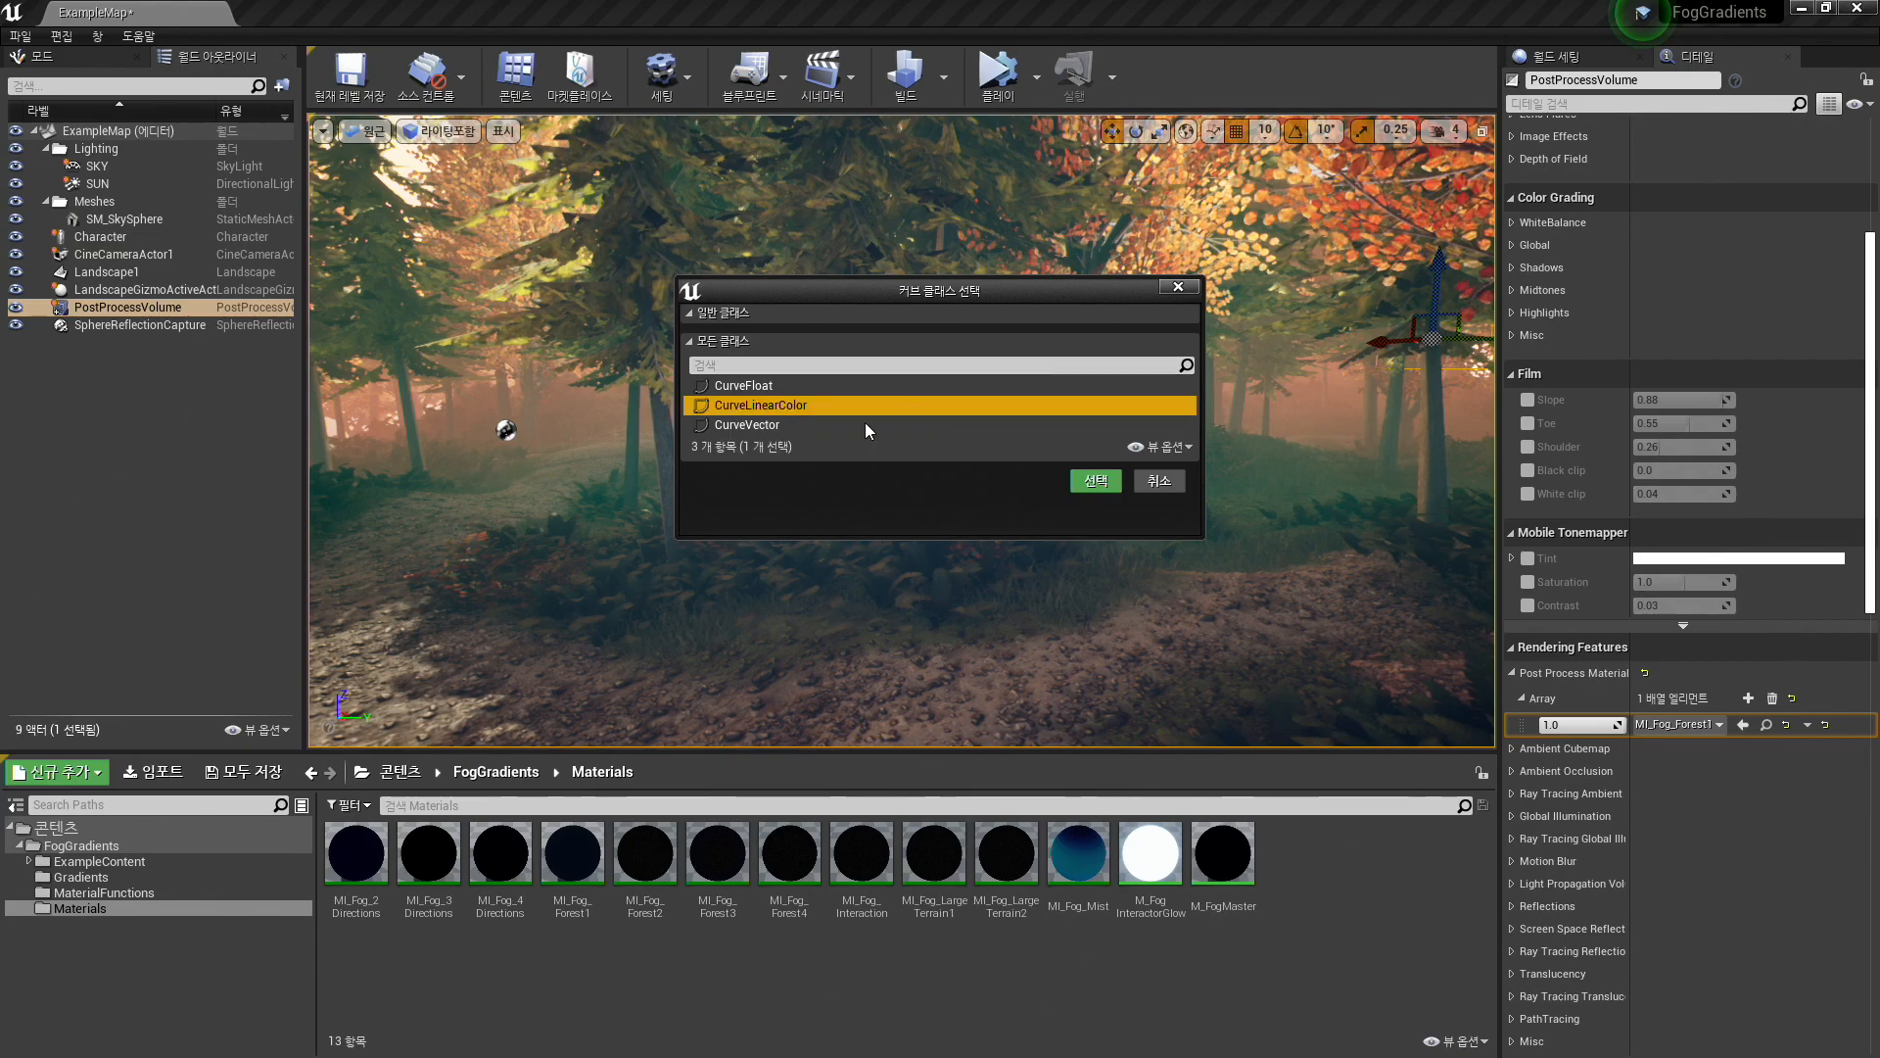
{"action": "left_click", "coordinate": [1095, 480]}
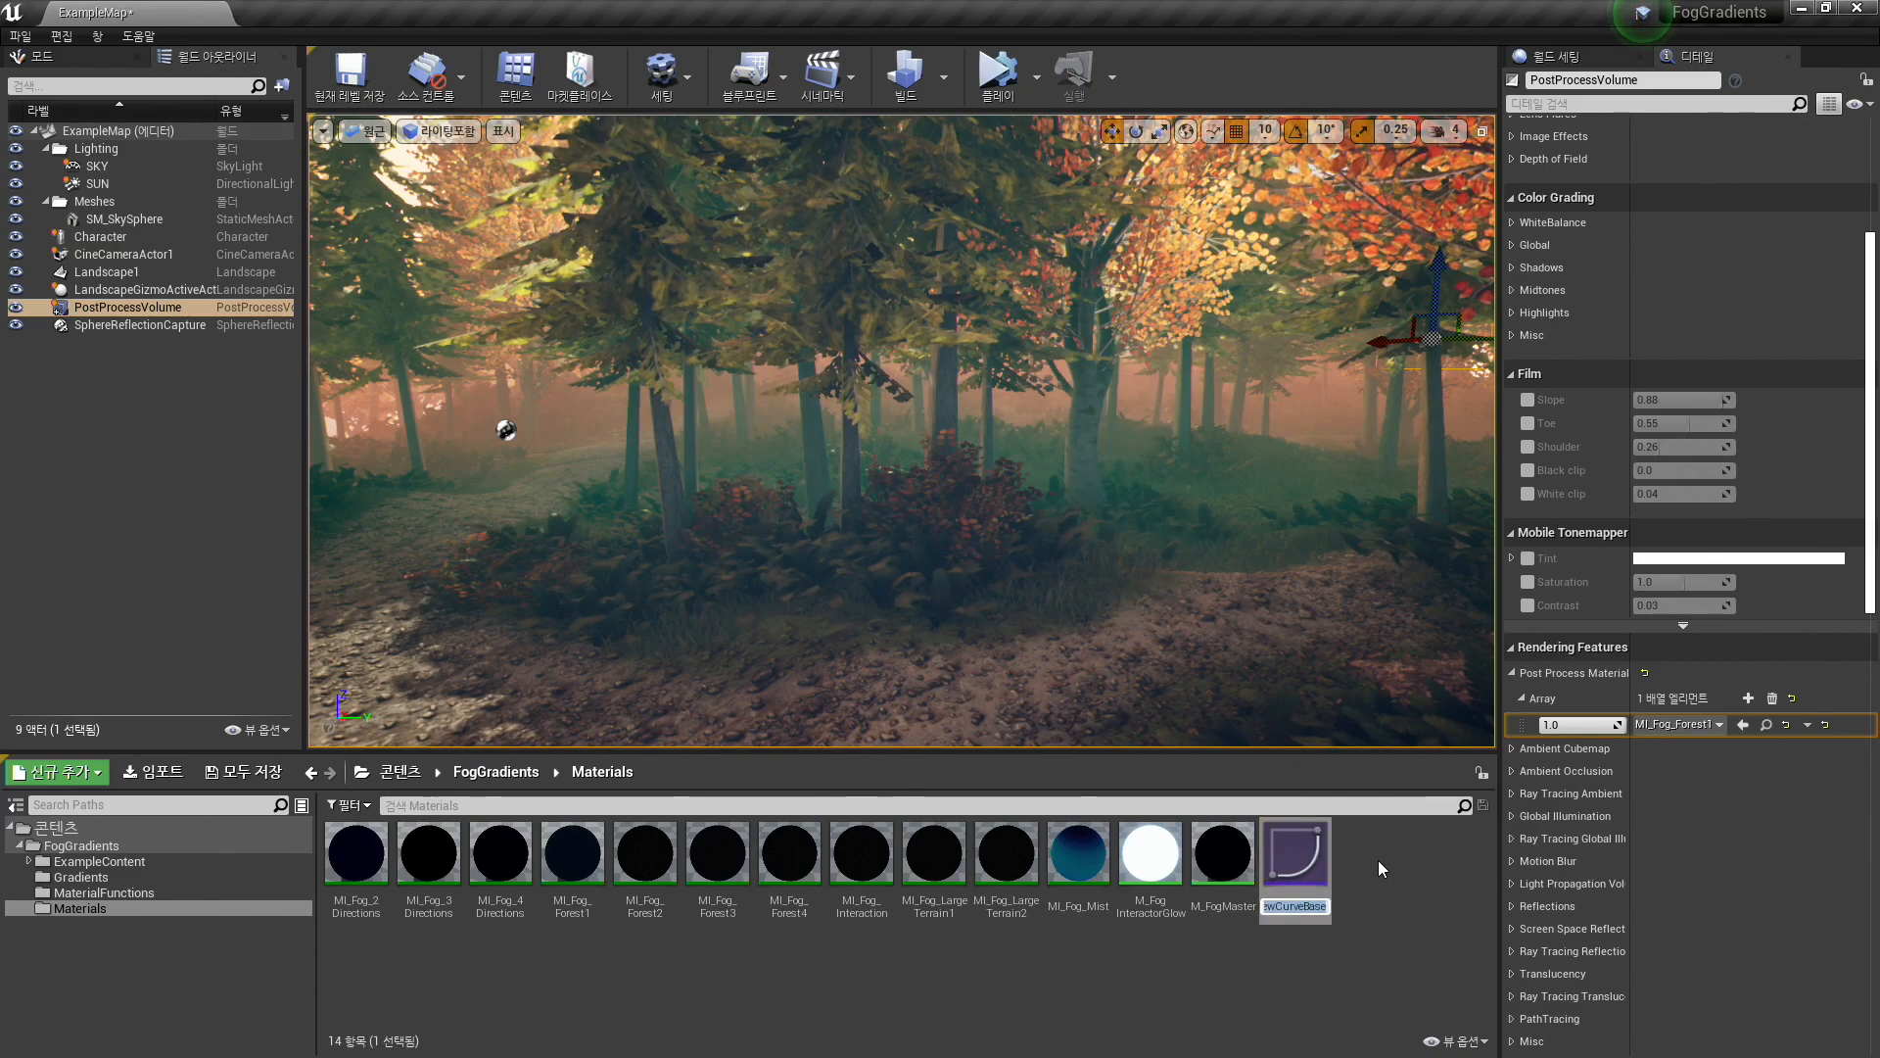
- Create a curve atlas asset in the Materials folder, keeping its default name
{"action": "right_click", "coordinate": [1378, 860]}
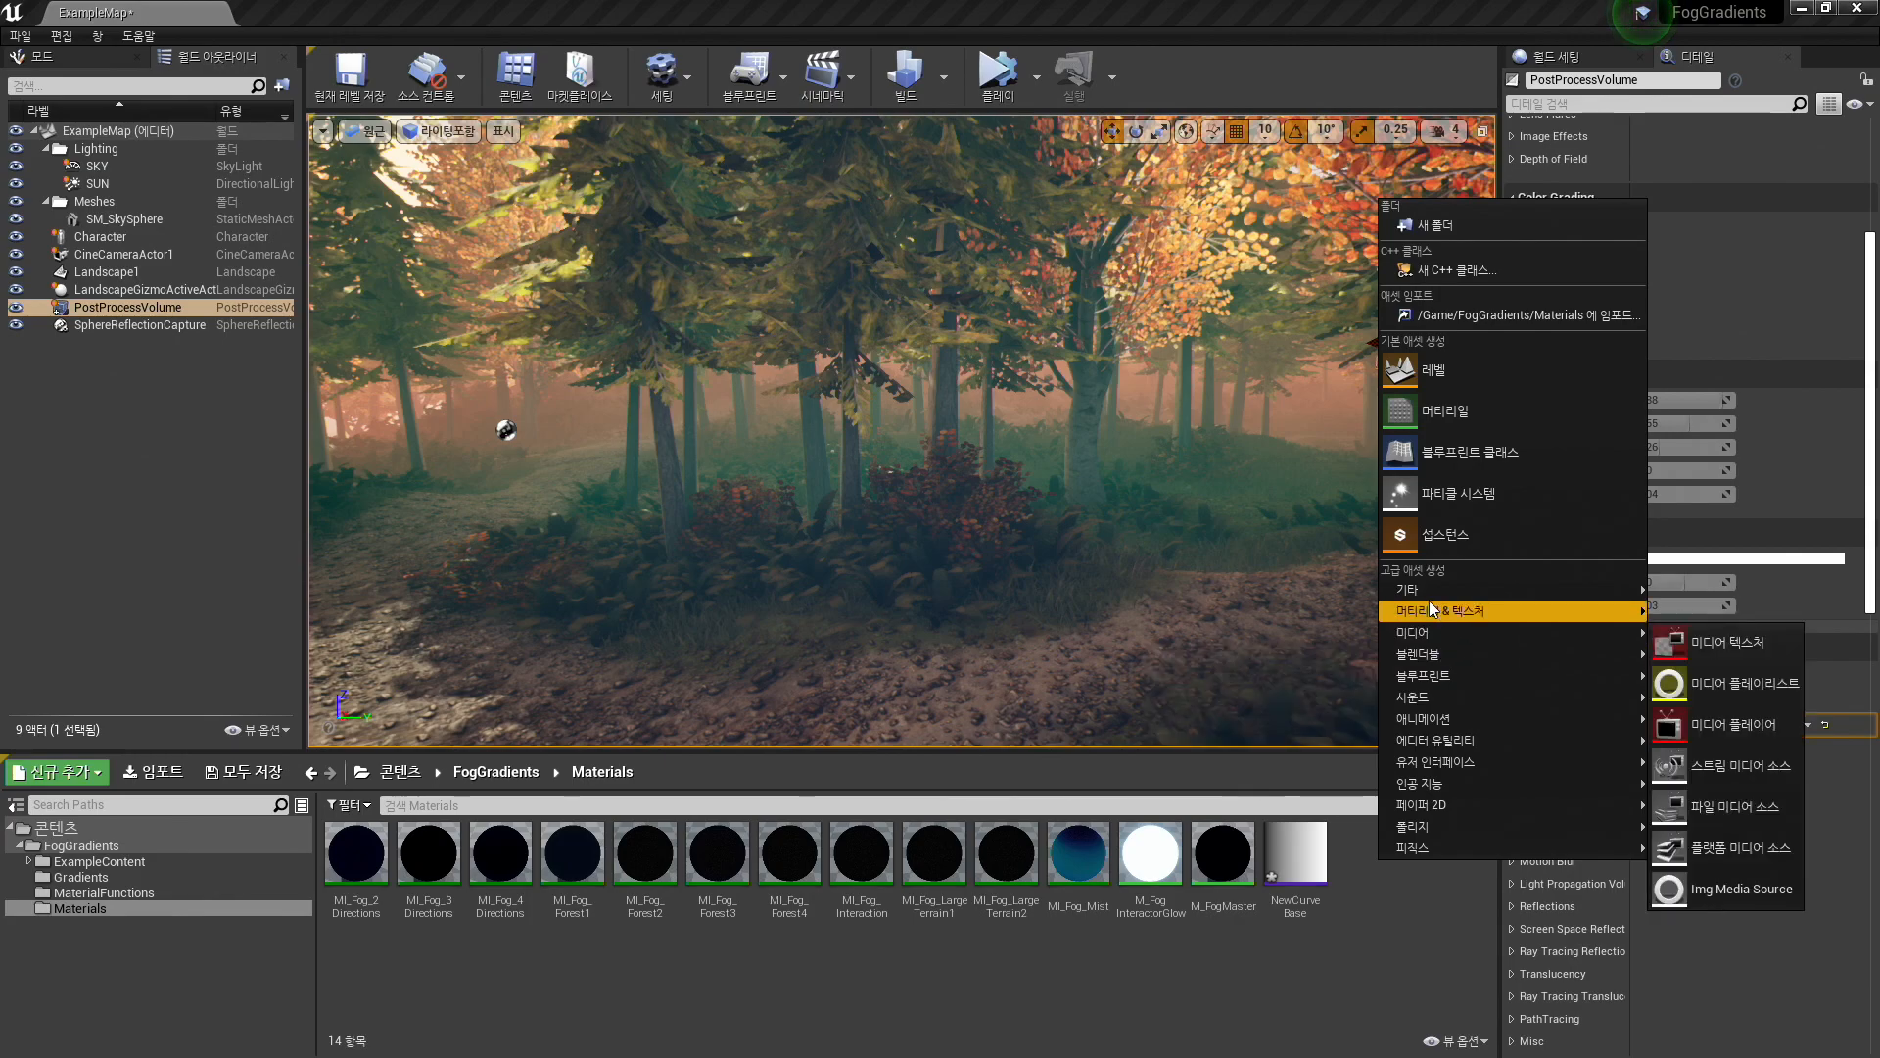
{"action": "mouse_move", "coordinate": [1428, 593]}
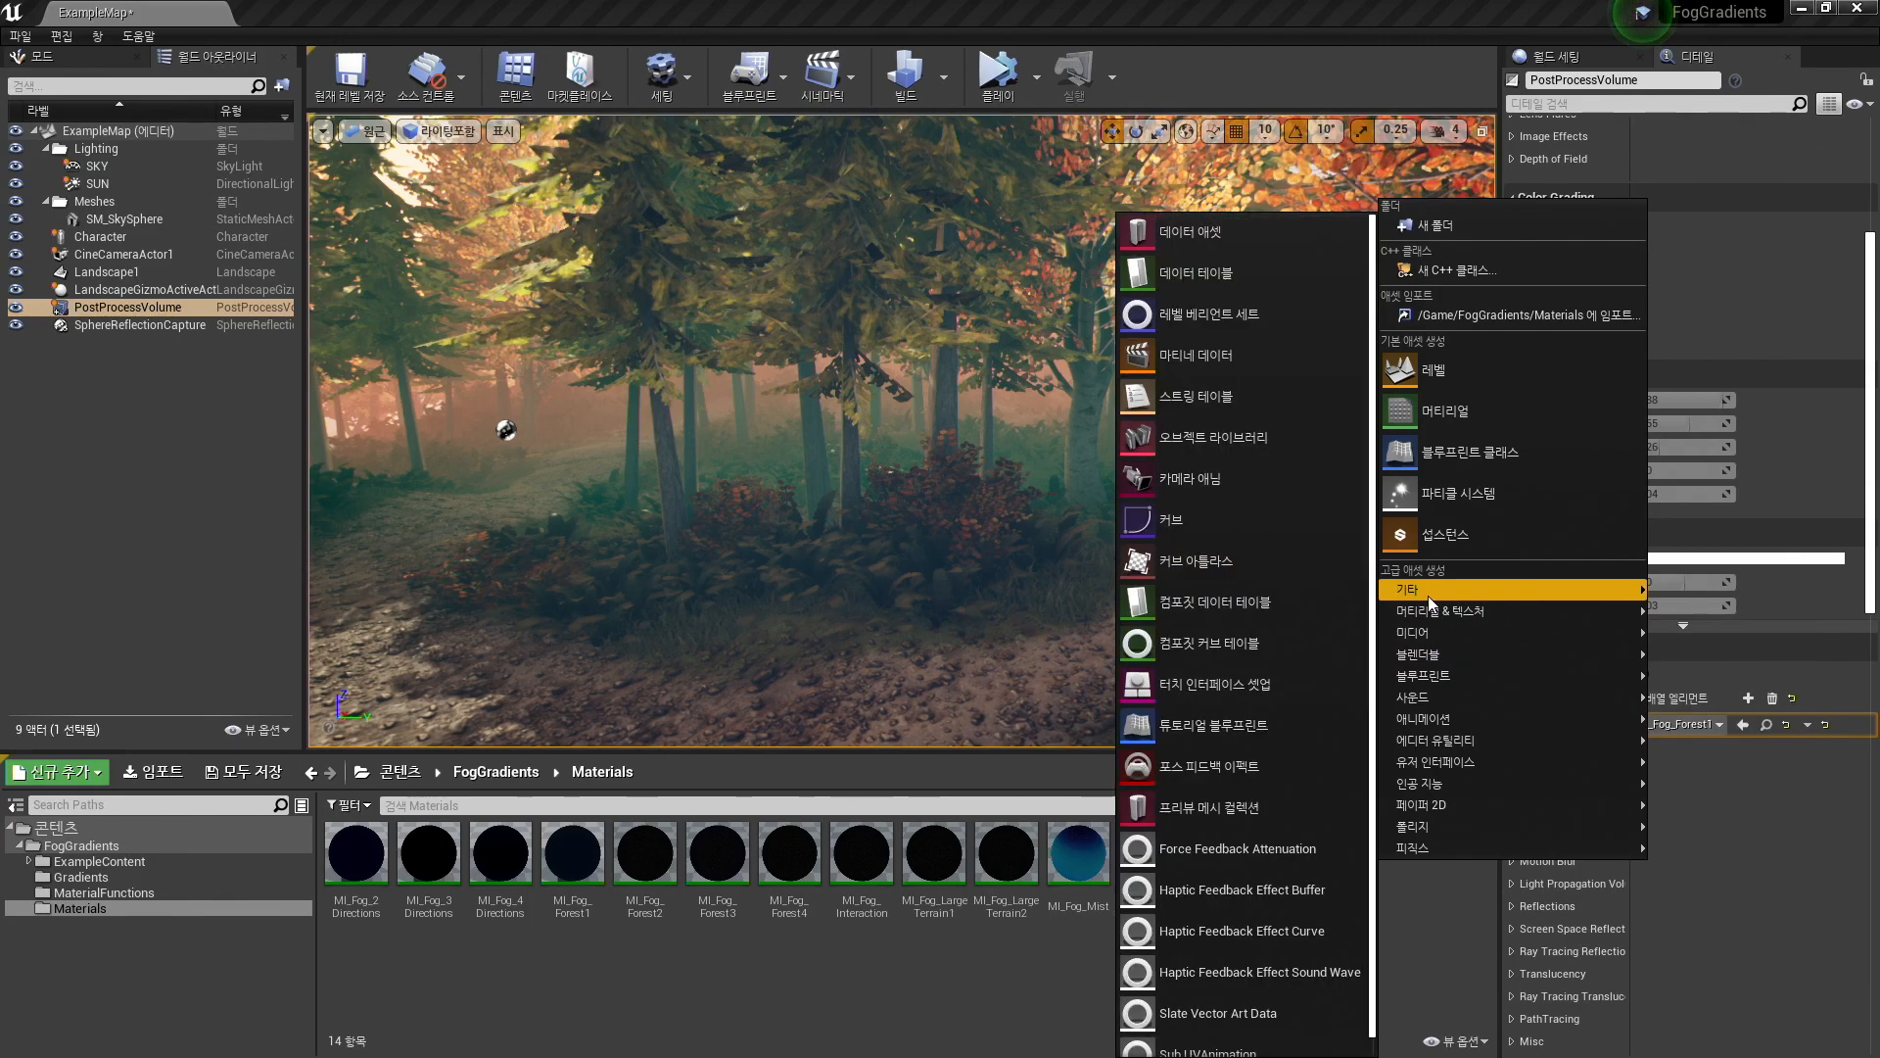
{"action": "left_click", "coordinate": [1202, 566]}
{"action": "key", "text": "Return"}
- Add NewCurveBase to the Gradient Curves of the new curve atlas, save the atlas and close its editor
{"action": "double_click", "coordinate": [1361, 866]}
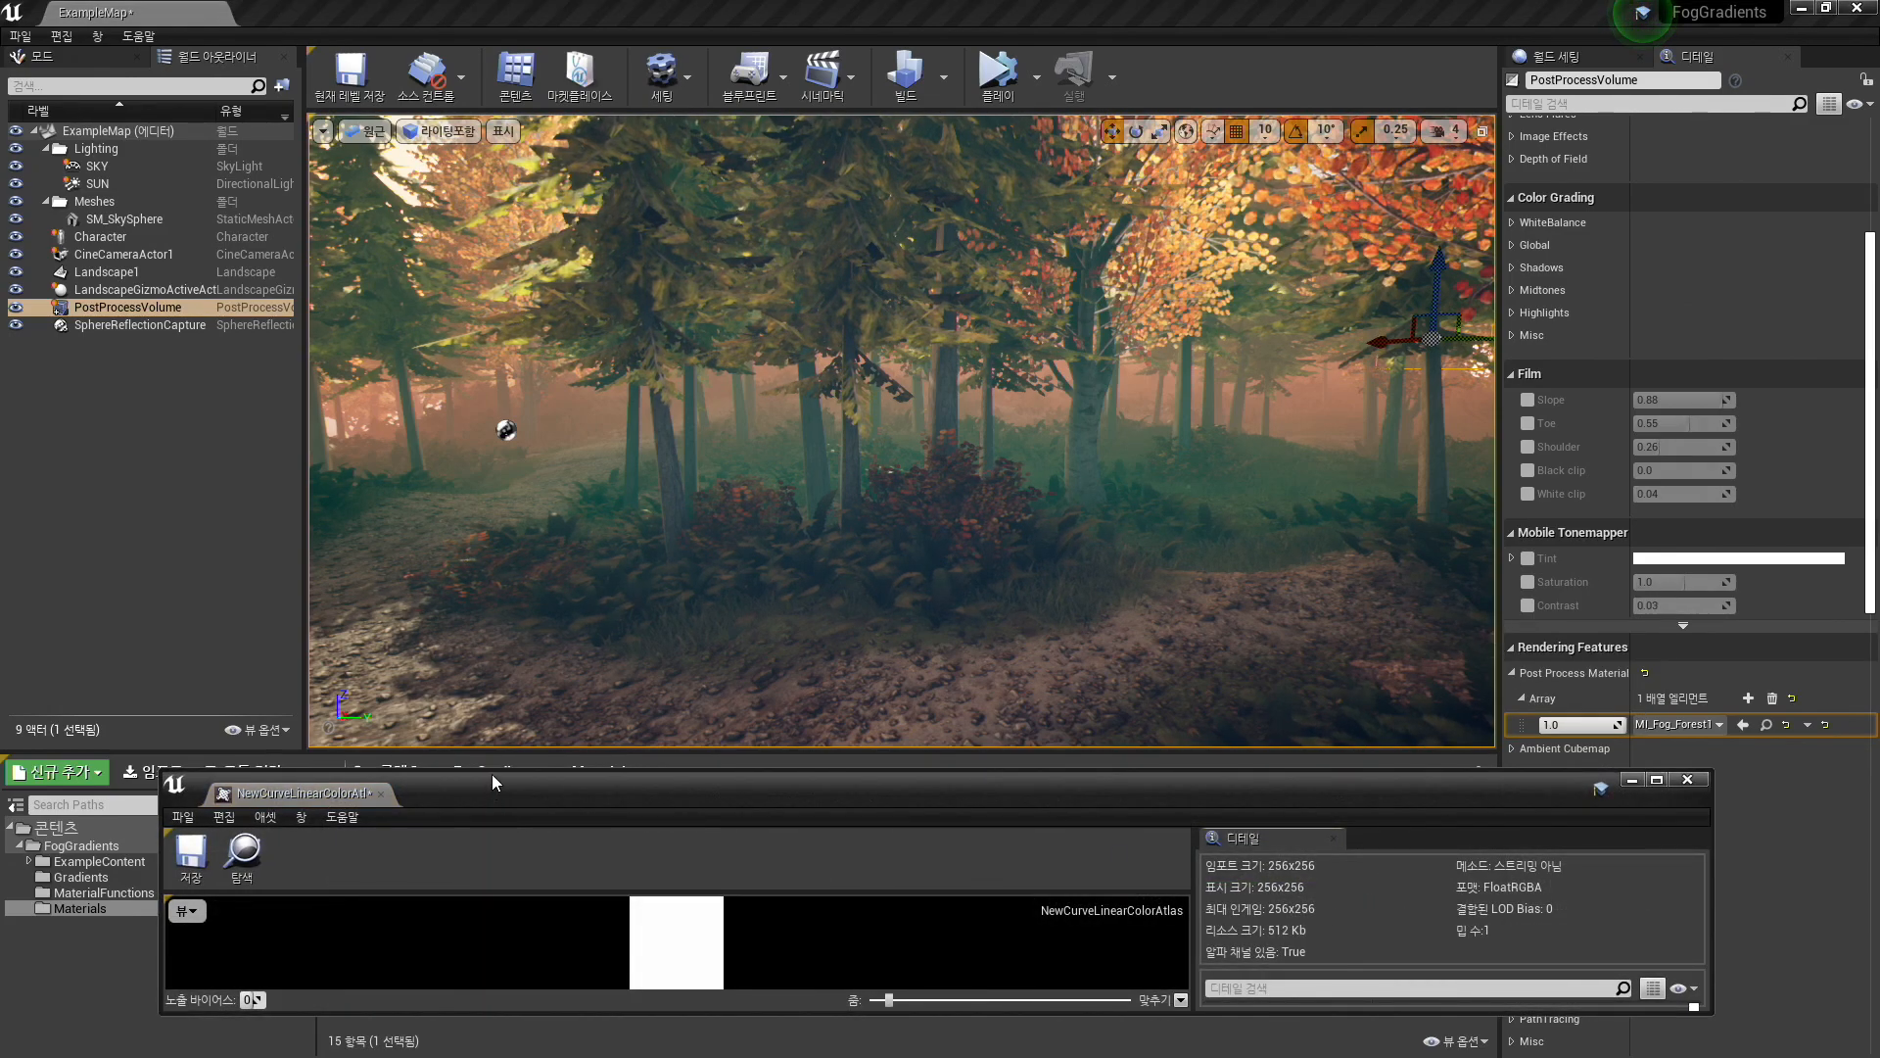
{"action": "left_click_drag", "start_coordinate": [492, 773], "coordinate": [1046, 129]}
{"action": "left_click_drag", "start_coordinate": [1312, 859], "coordinate": [1282, 421]}
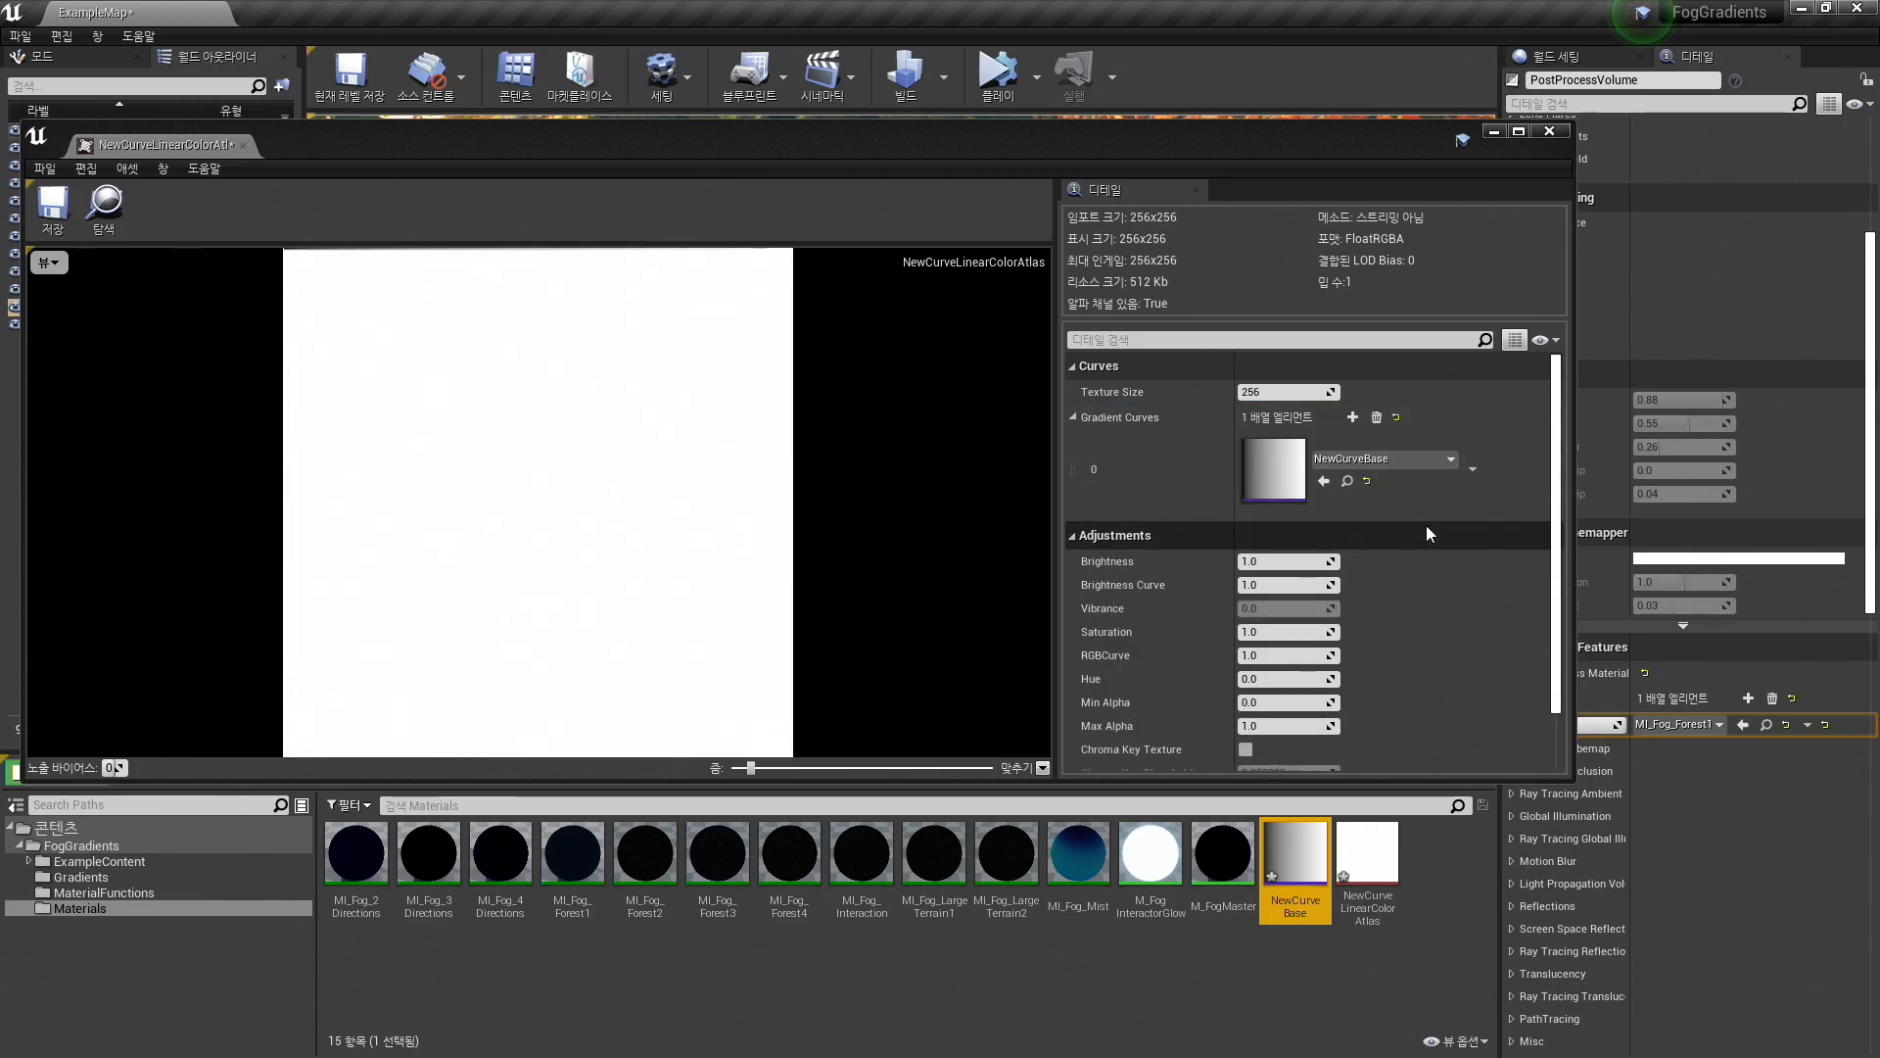
{"action": "left_click", "coordinate": [53, 206]}
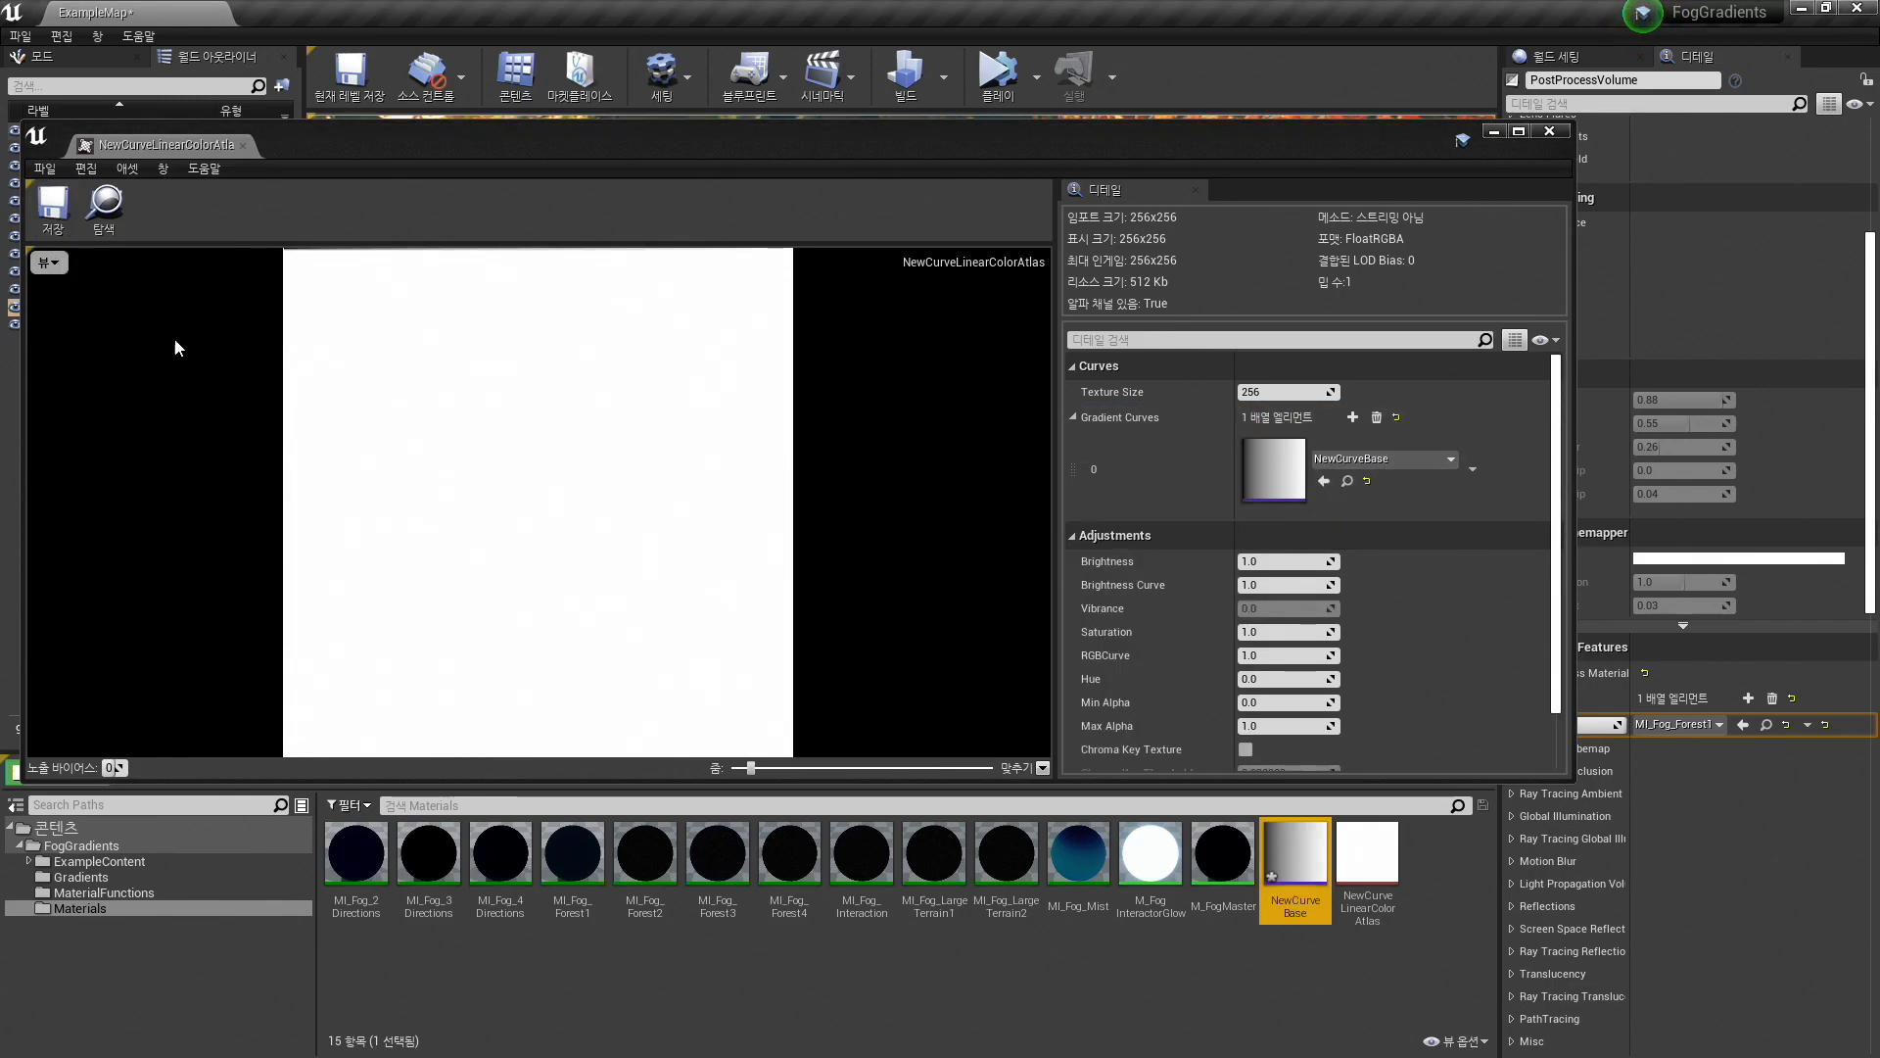
{"action": "left_click", "coordinate": [1549, 131]}
{"action": "left_click", "coordinate": [1288, 984]}
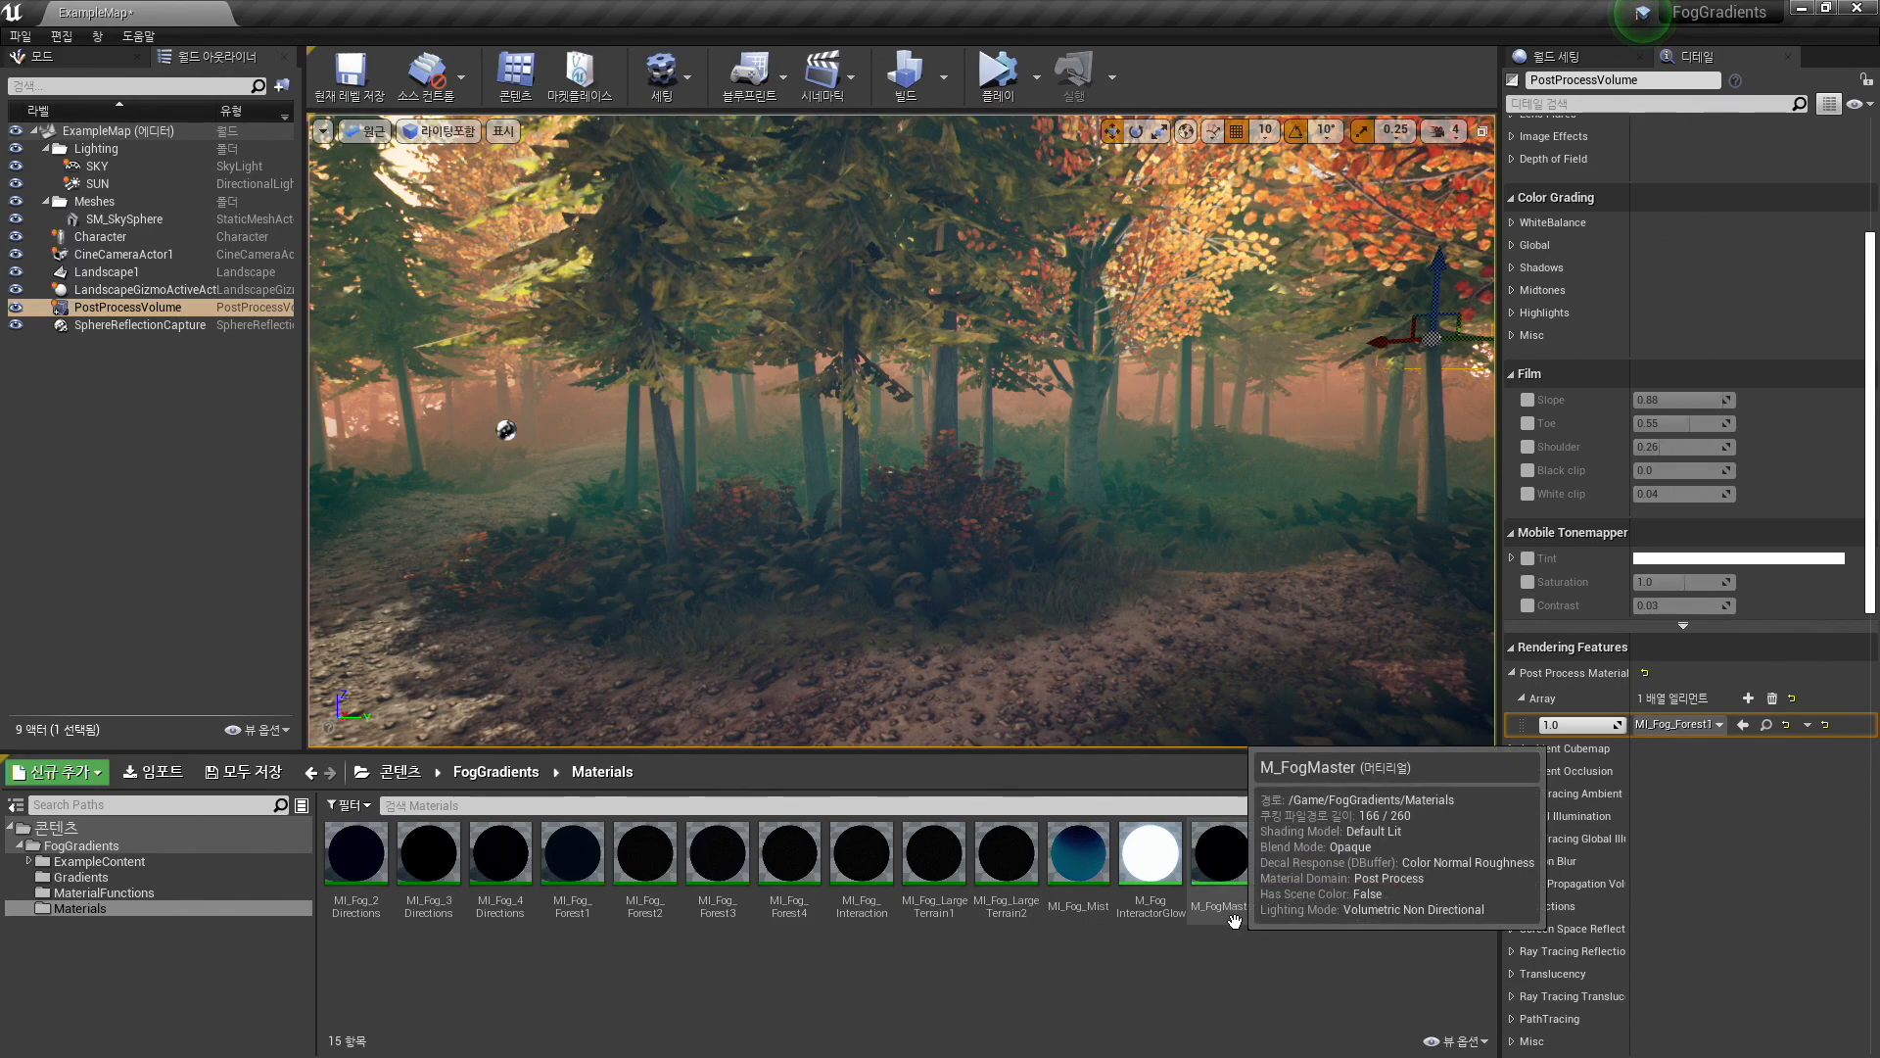
- Create a material instance from M_FogMaster, keeping the default name
{"action": "right_click", "coordinate": [1218, 862]}
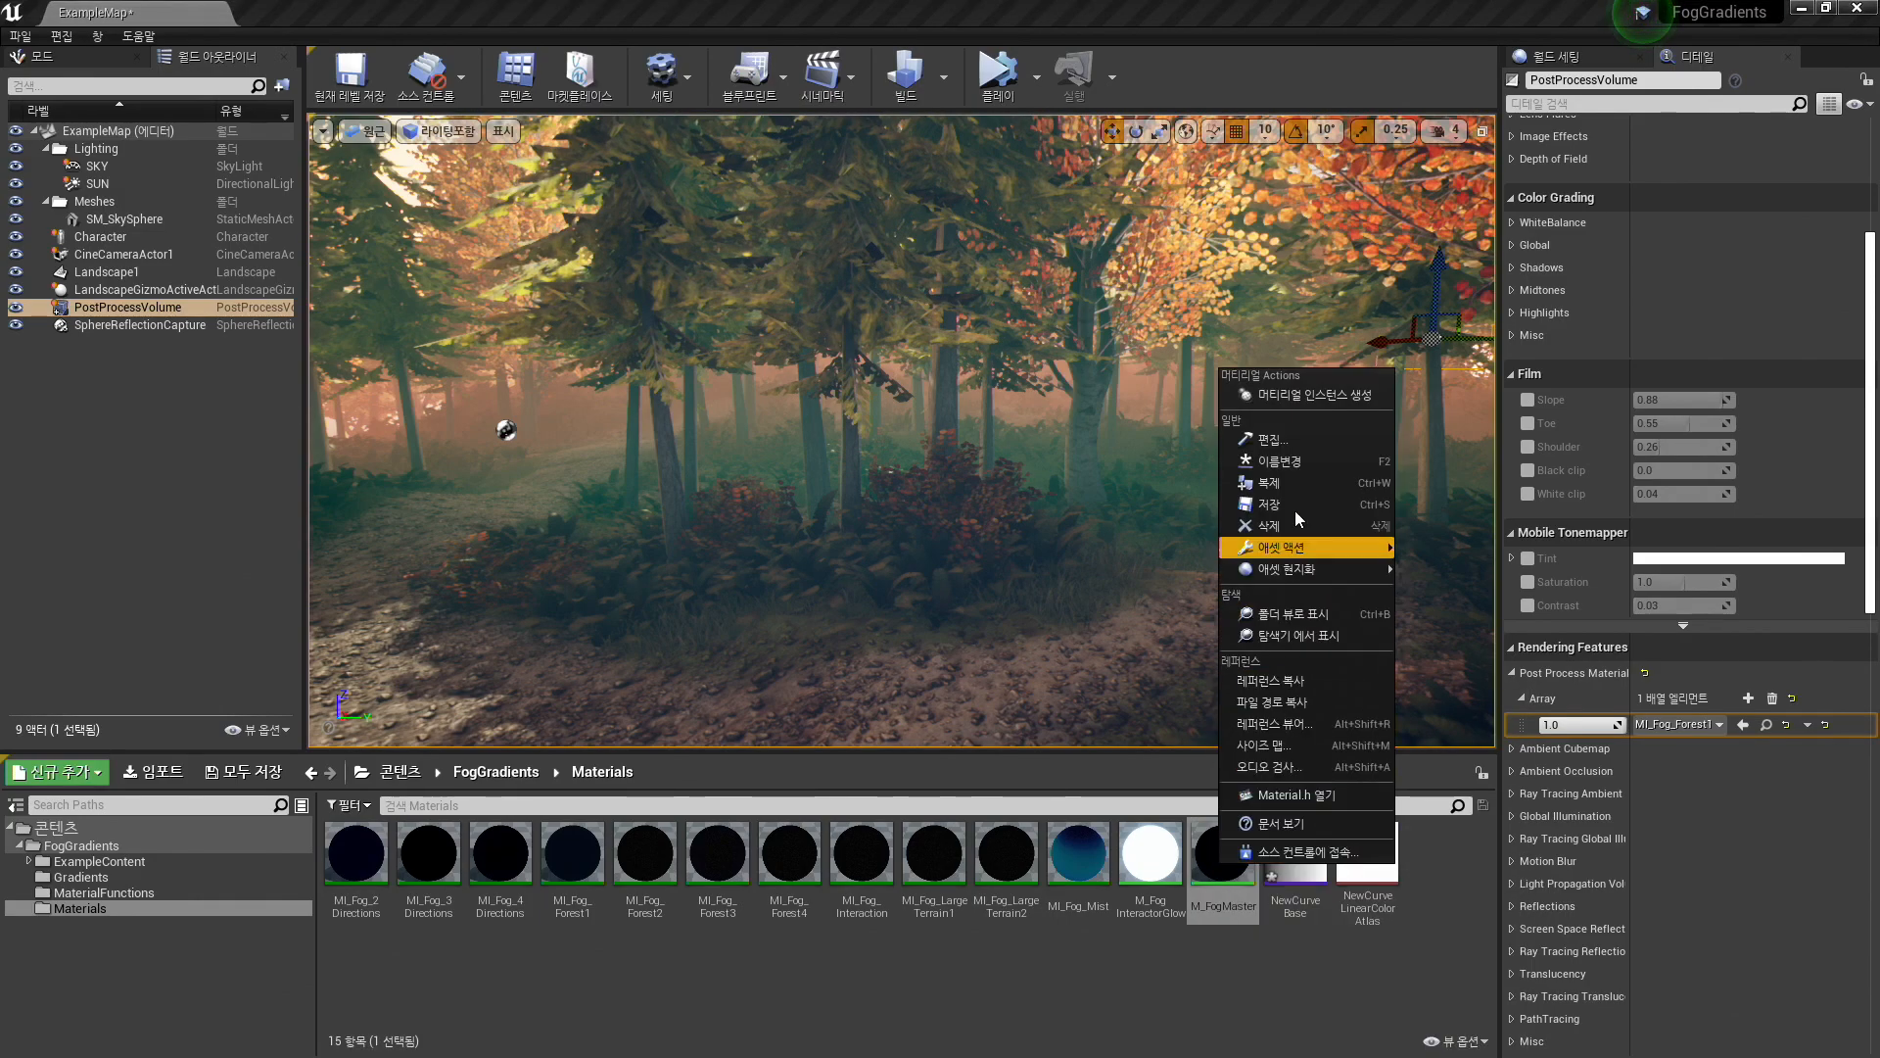
{"action": "left_click", "coordinate": [1295, 396]}
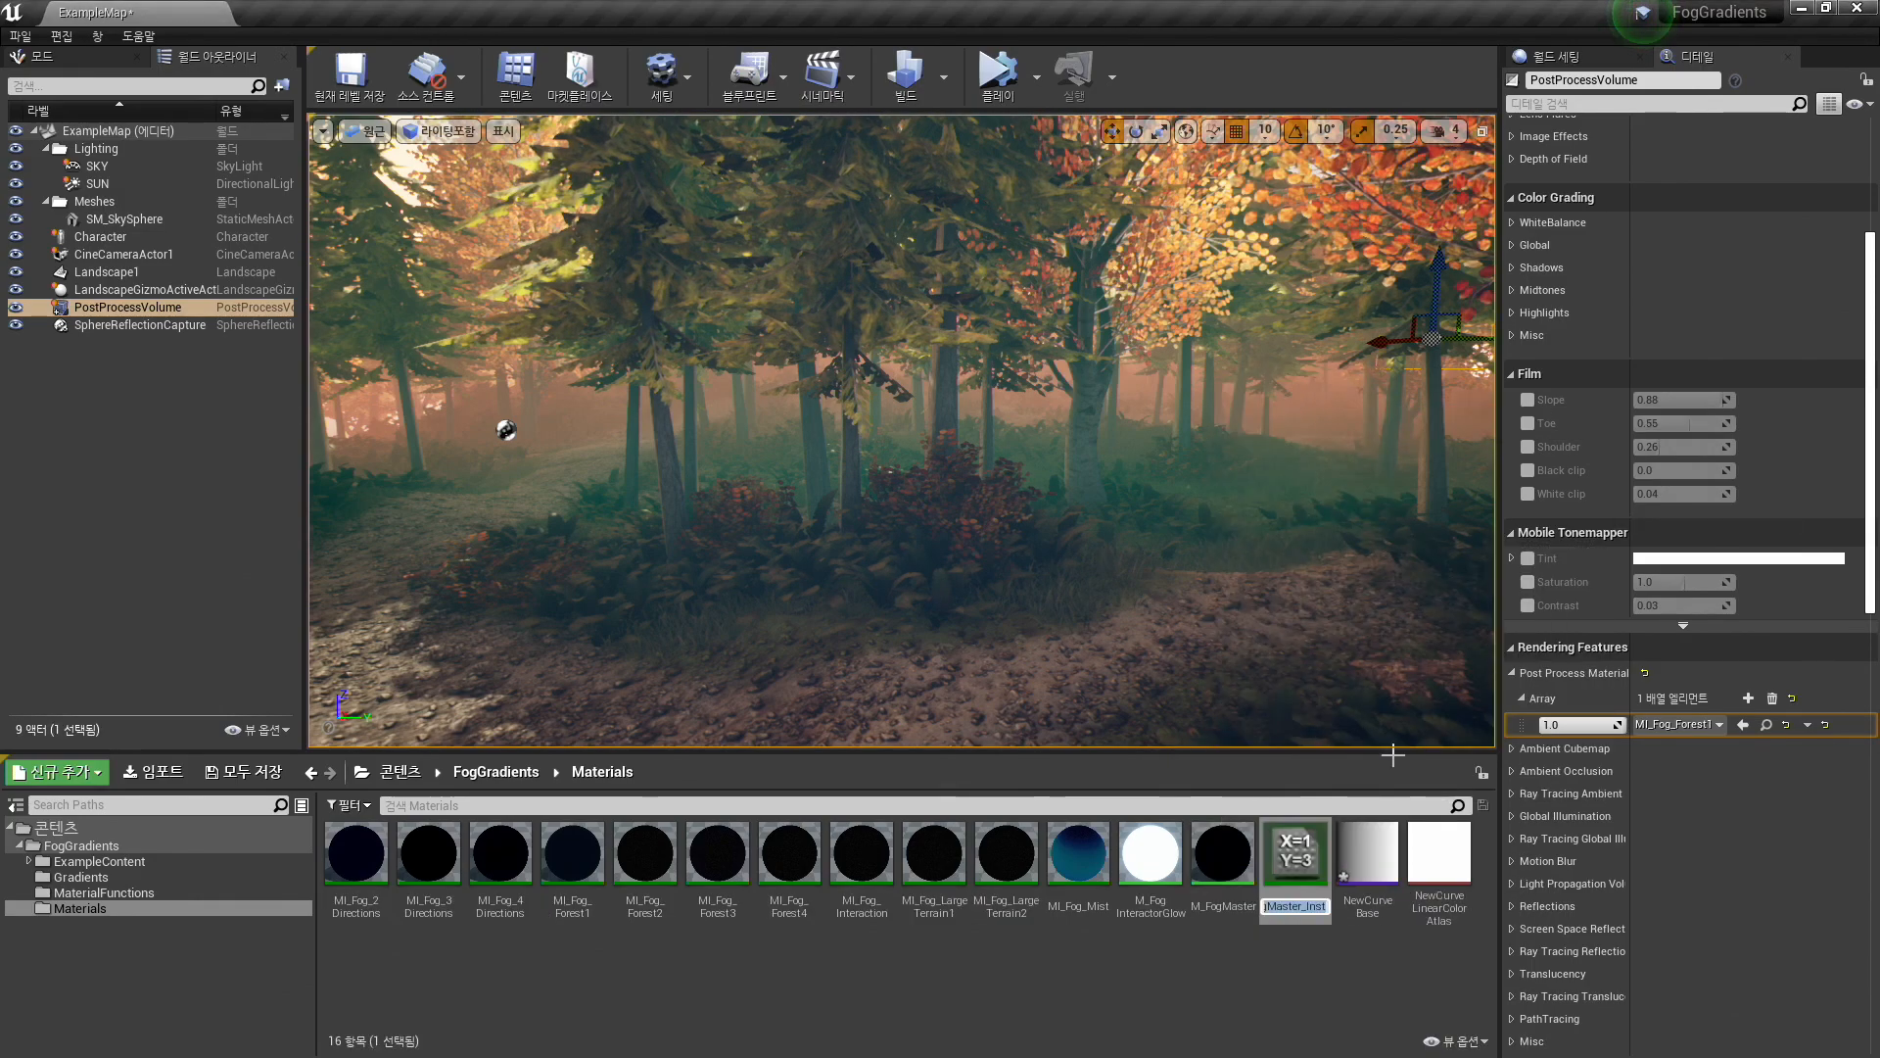
{"action": "key", "text": "Return"}
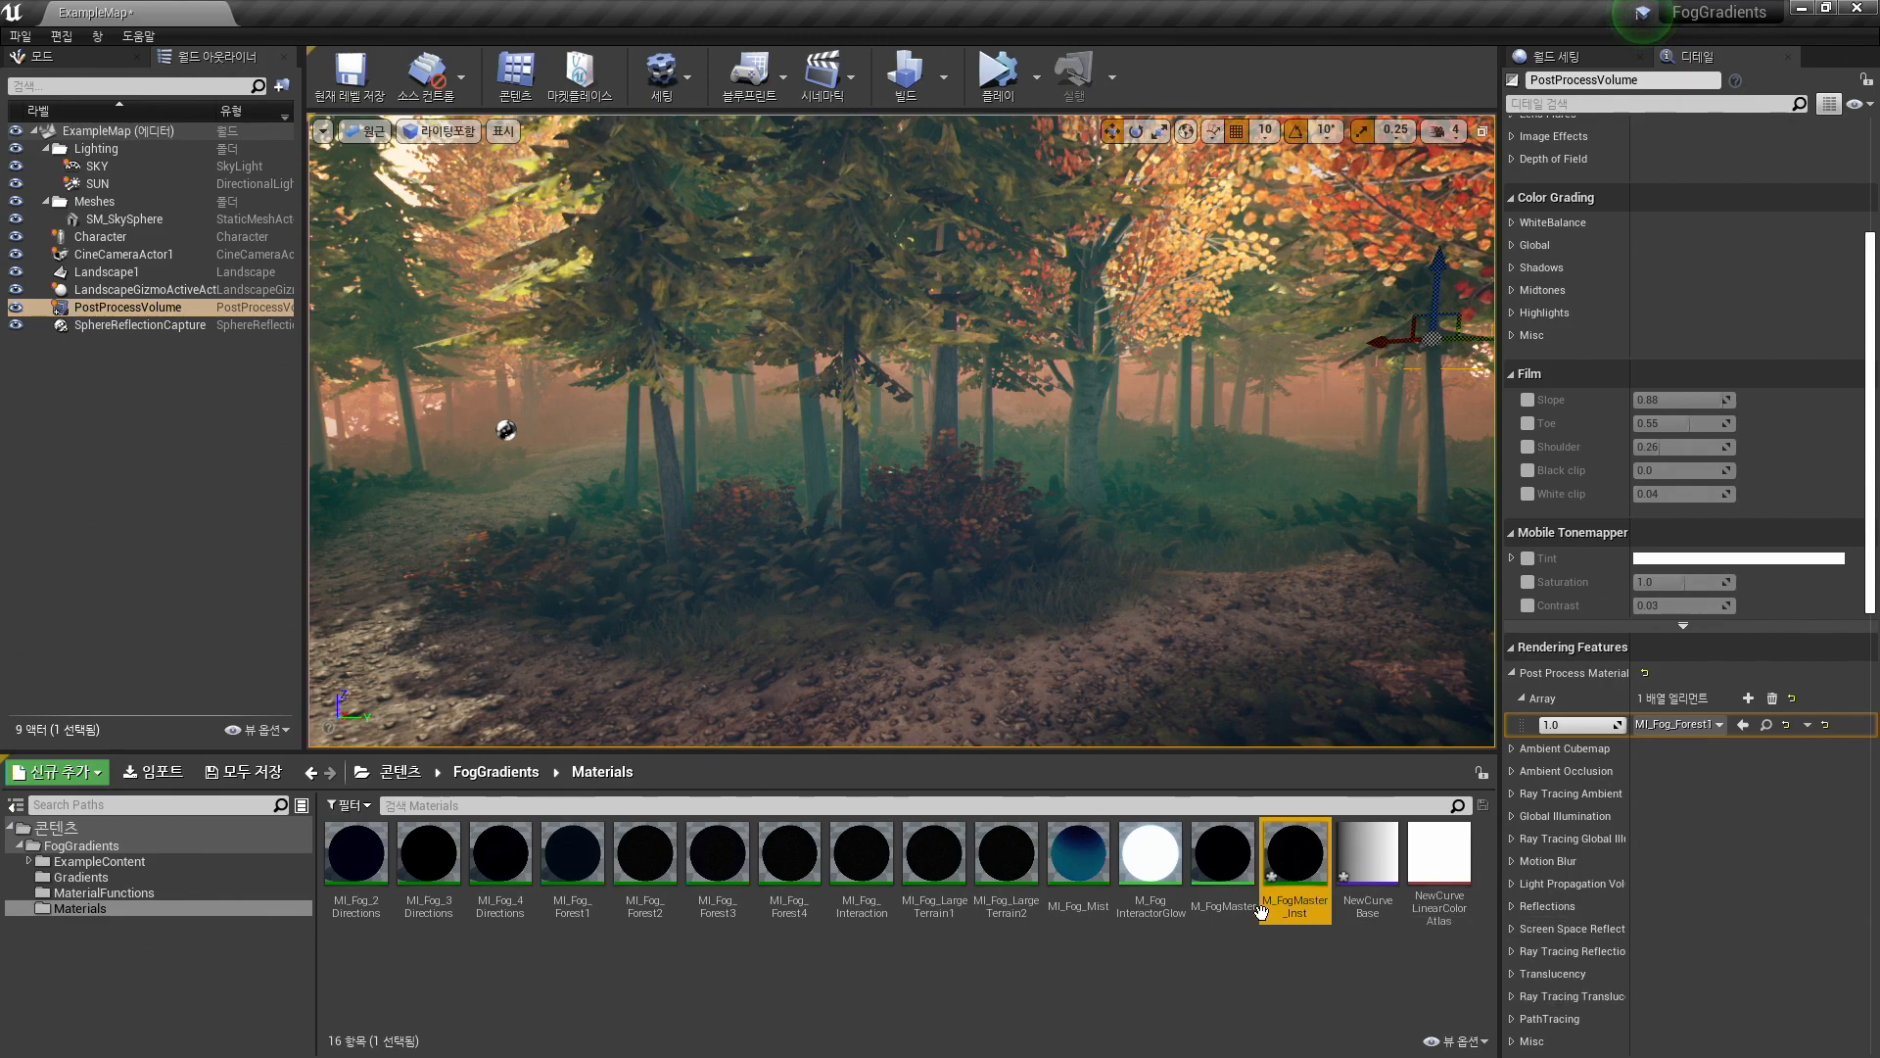
- In M_FogMaster_Inst, enable the AtlasRow and AtlasTexture overrides, assign NewCurveLinearColorAtlas as the texture, then save and close it
{"action": "double_click", "coordinate": [1300, 876]}
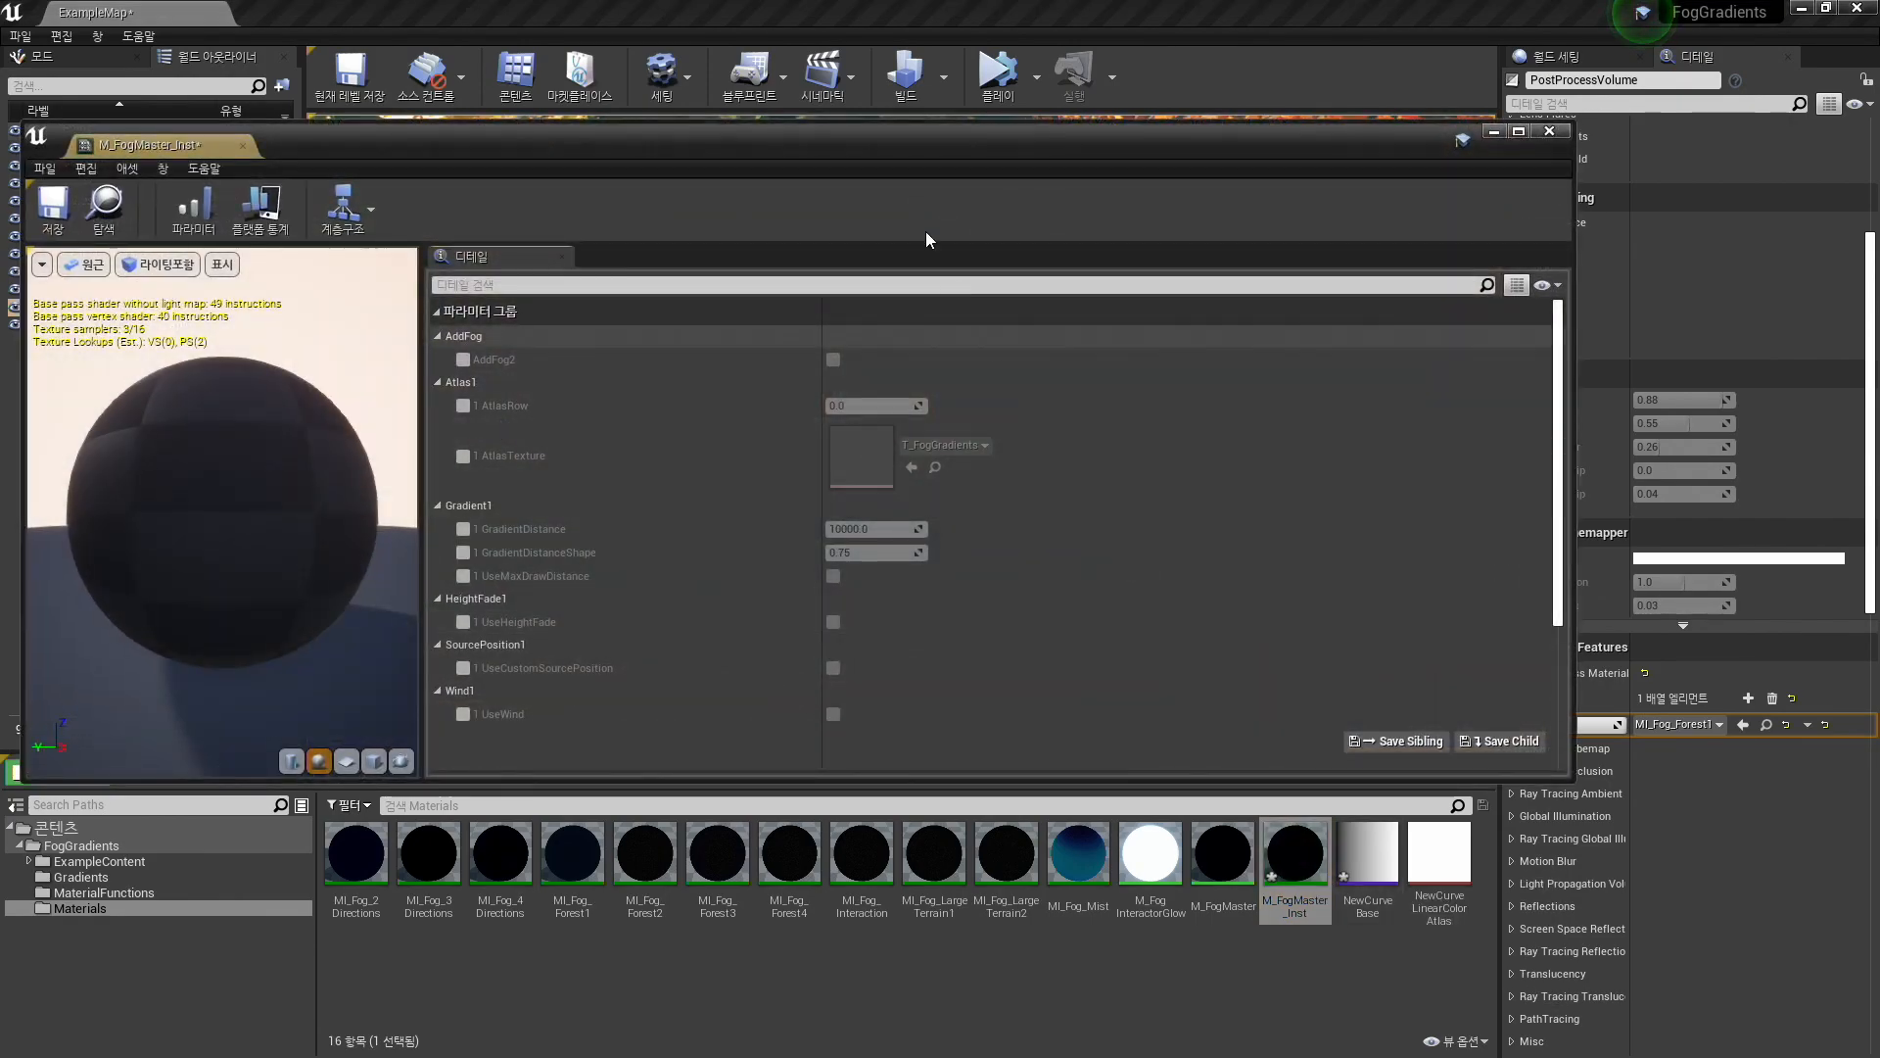
{"action": "left_click_drag", "start_coordinate": [1572, 470], "coordinate": [1271, 470]}
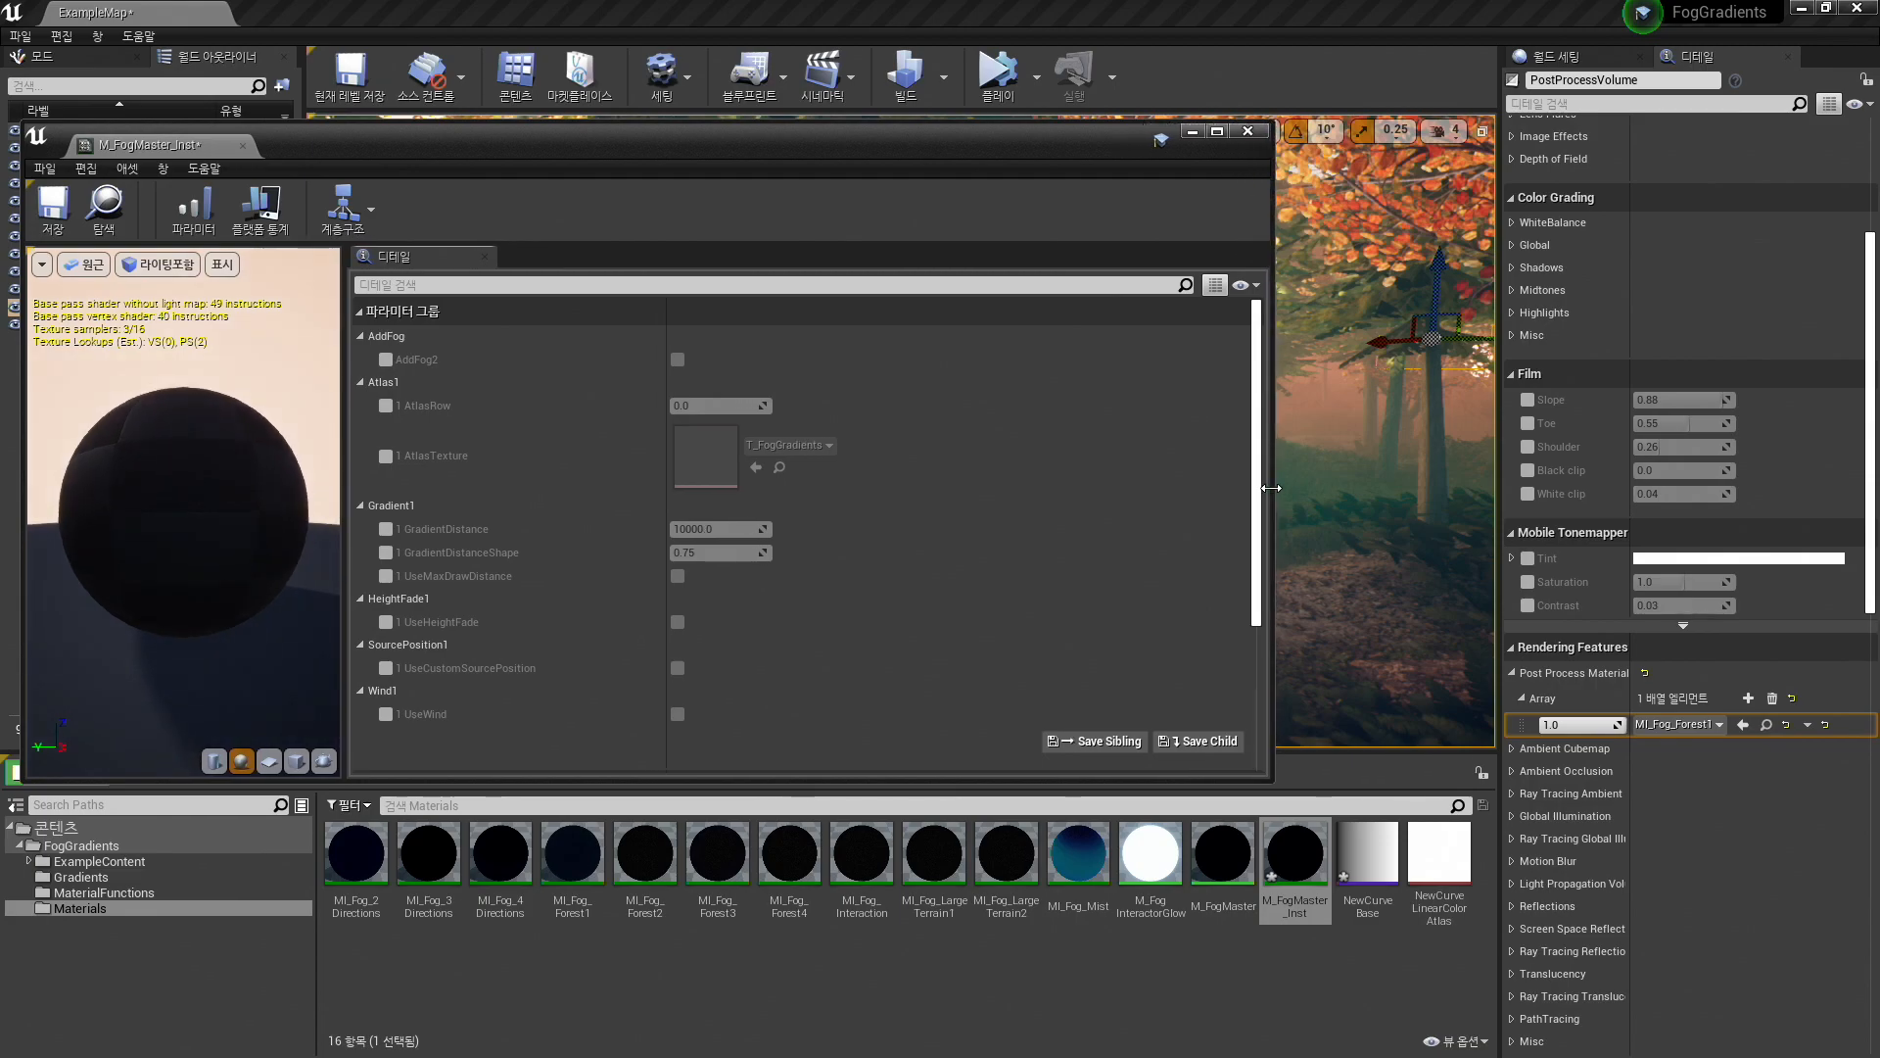
{"action": "left_click", "coordinate": [386, 407]}
{"action": "left_click", "coordinate": [386, 457]}
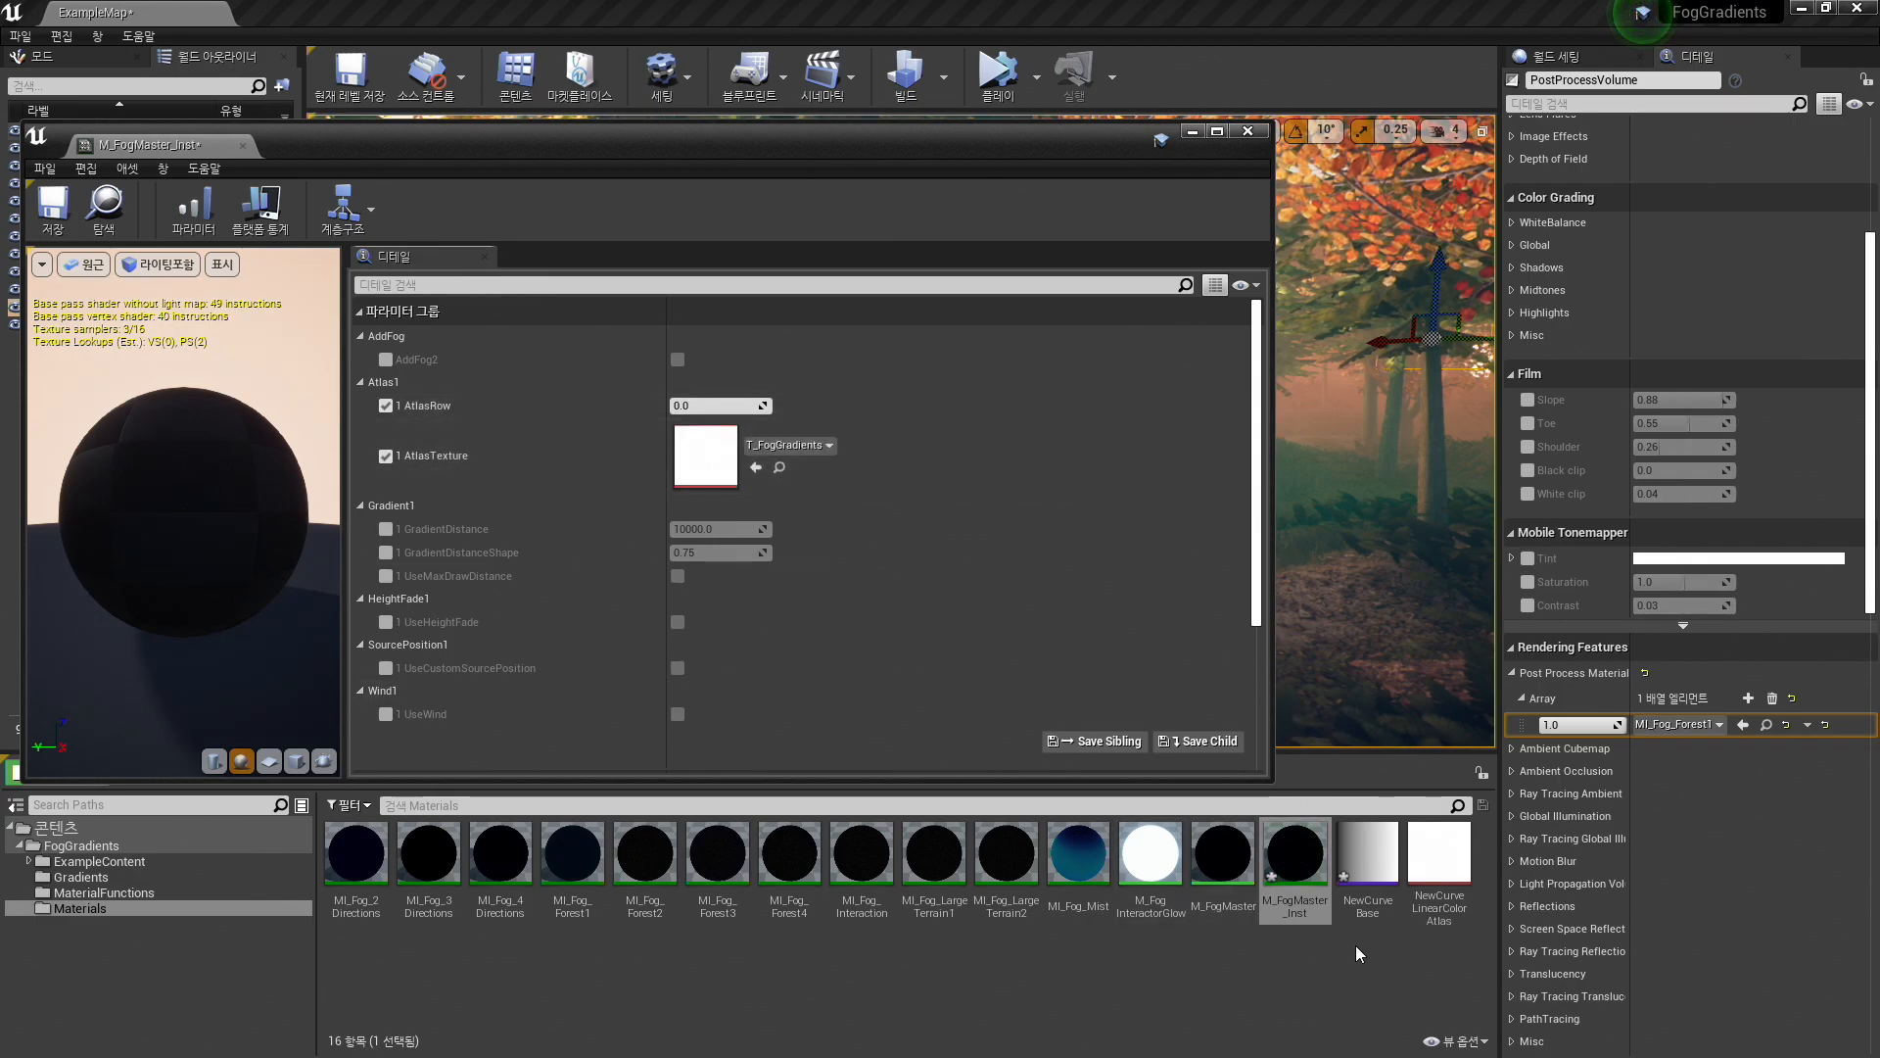
{"action": "left_click_drag", "start_coordinate": [1447, 865], "coordinate": [747, 482]}
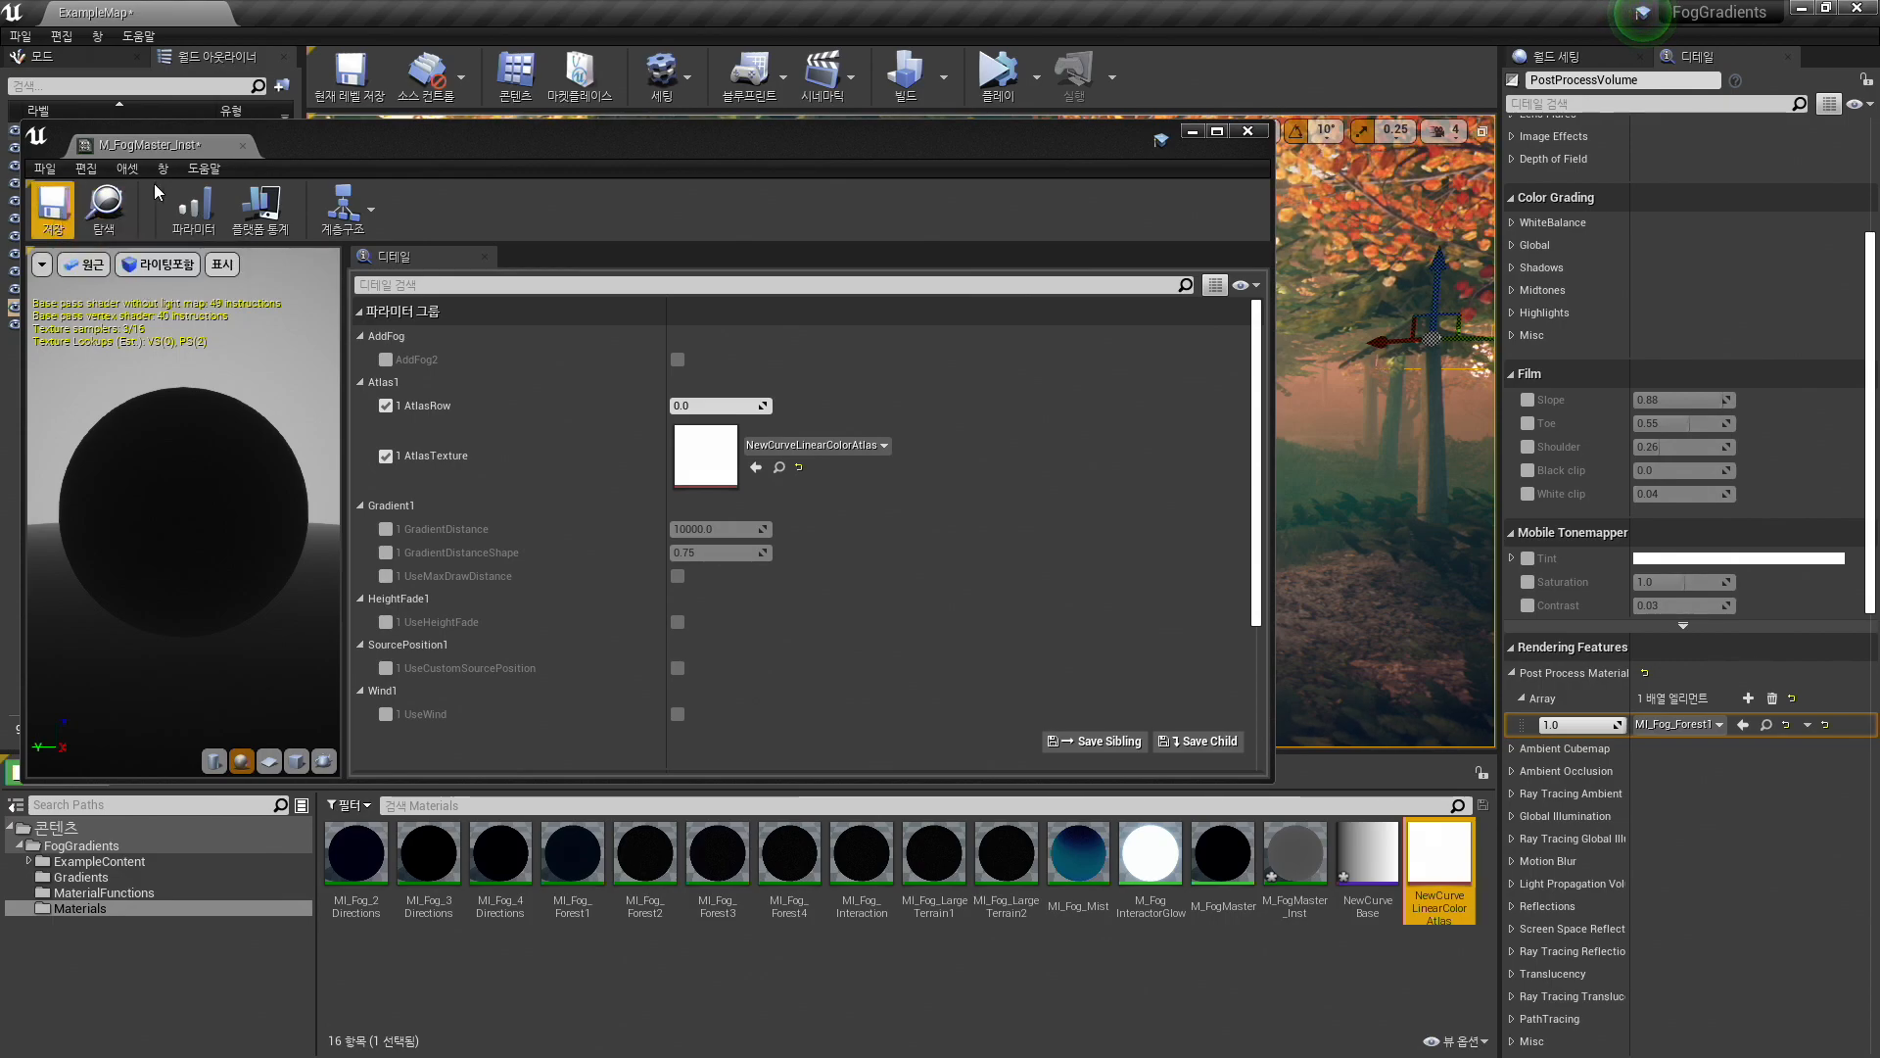
{"action": "left_click", "coordinate": [45, 223]}
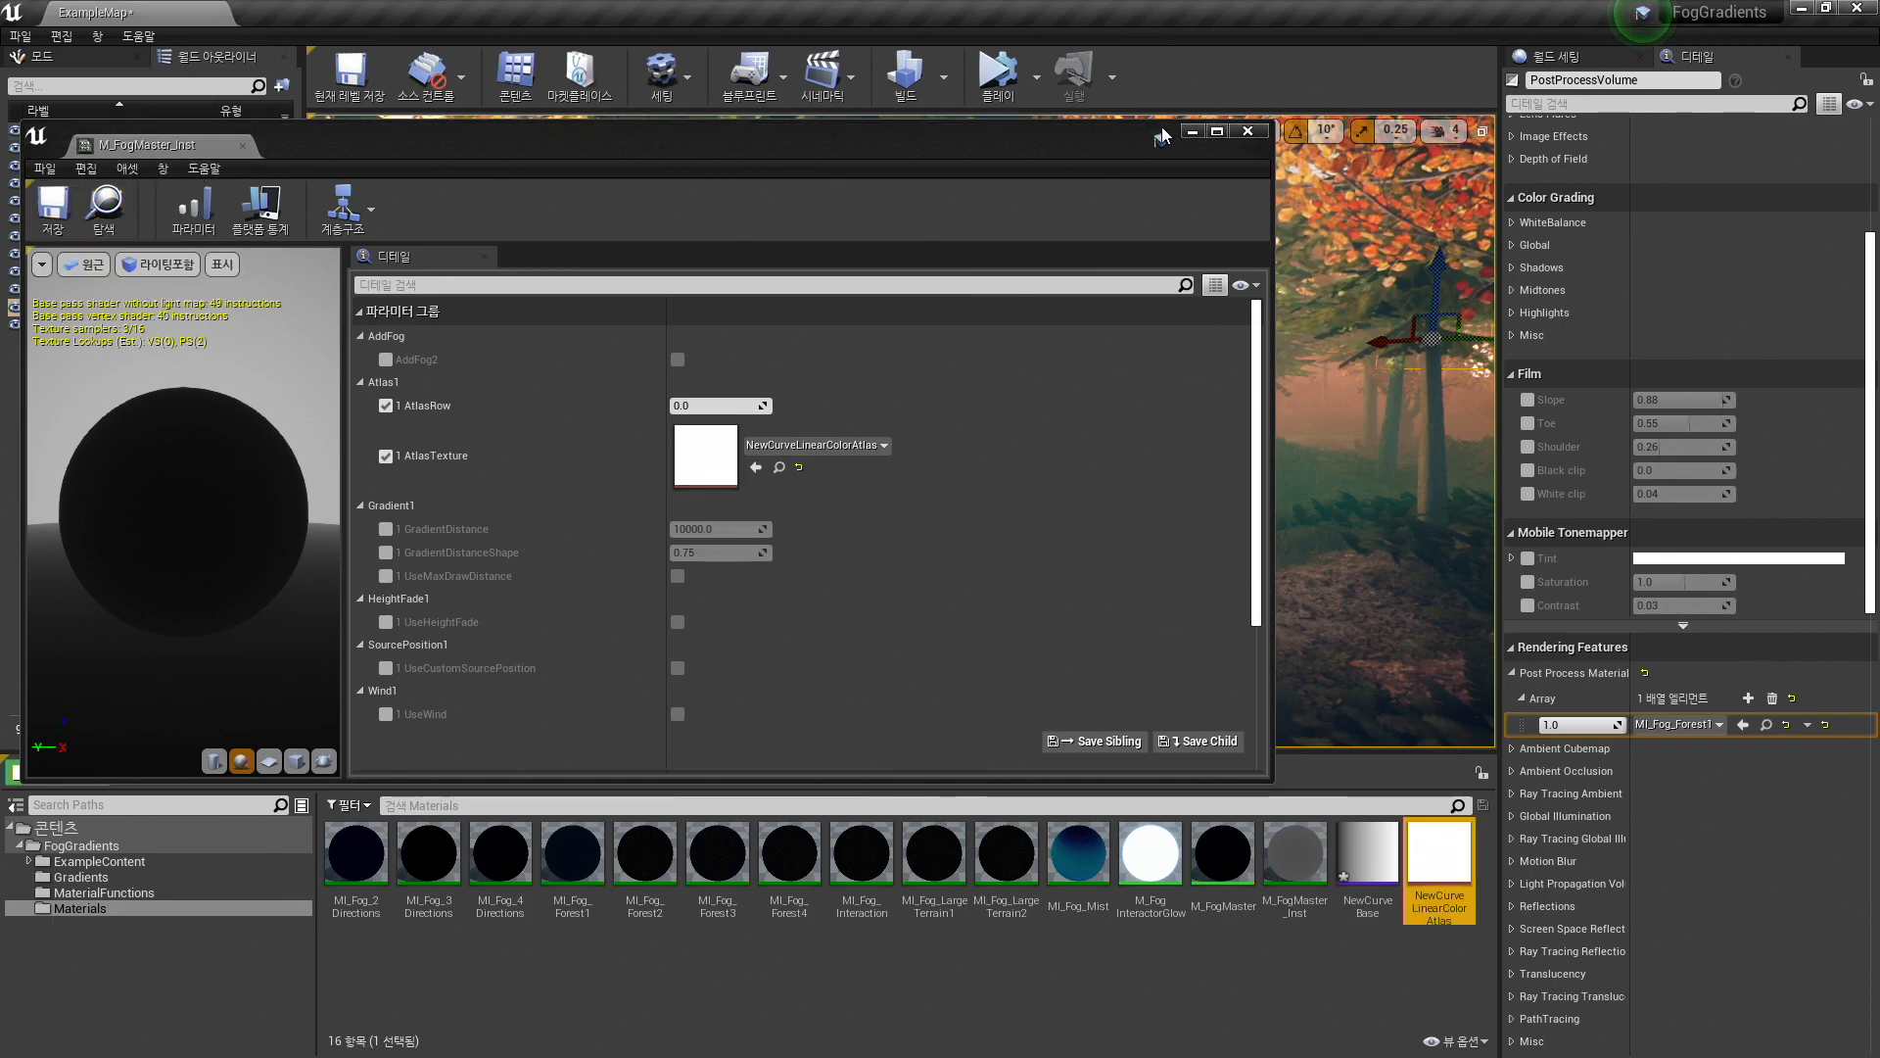
{"action": "left_click", "coordinate": [1248, 131]}
{"action": "left_click", "coordinate": [1341, 974]}
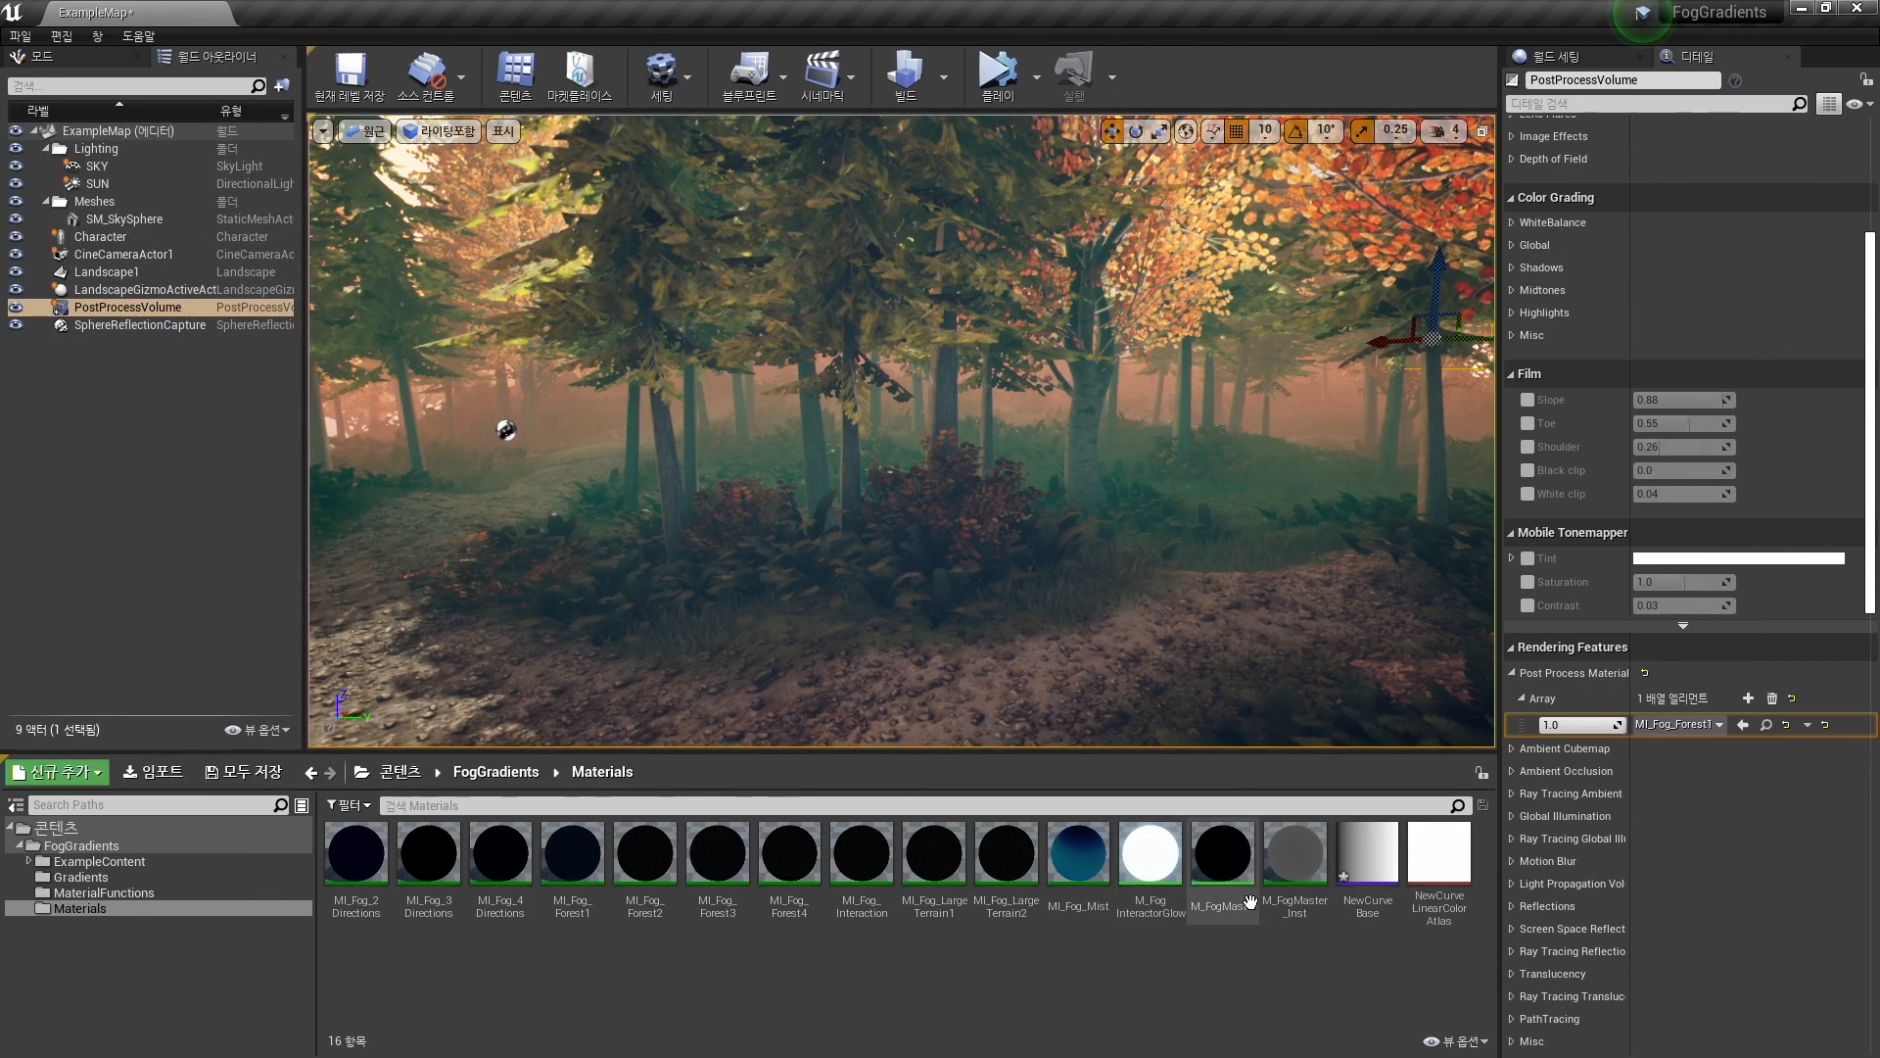
- Assign M_FogMaster_Inst as the PostProcessVolume's post process material and check the fog in the viewport
{"action": "left_click_drag", "start_coordinate": [1301, 856], "coordinate": [1688, 723]}
{"action": "right_click_drag", "start_coordinate": [1018, 606], "coordinate": [971, 572]}
{"action": "key", "text": "s"}
{"action": "key", "text": "w"}
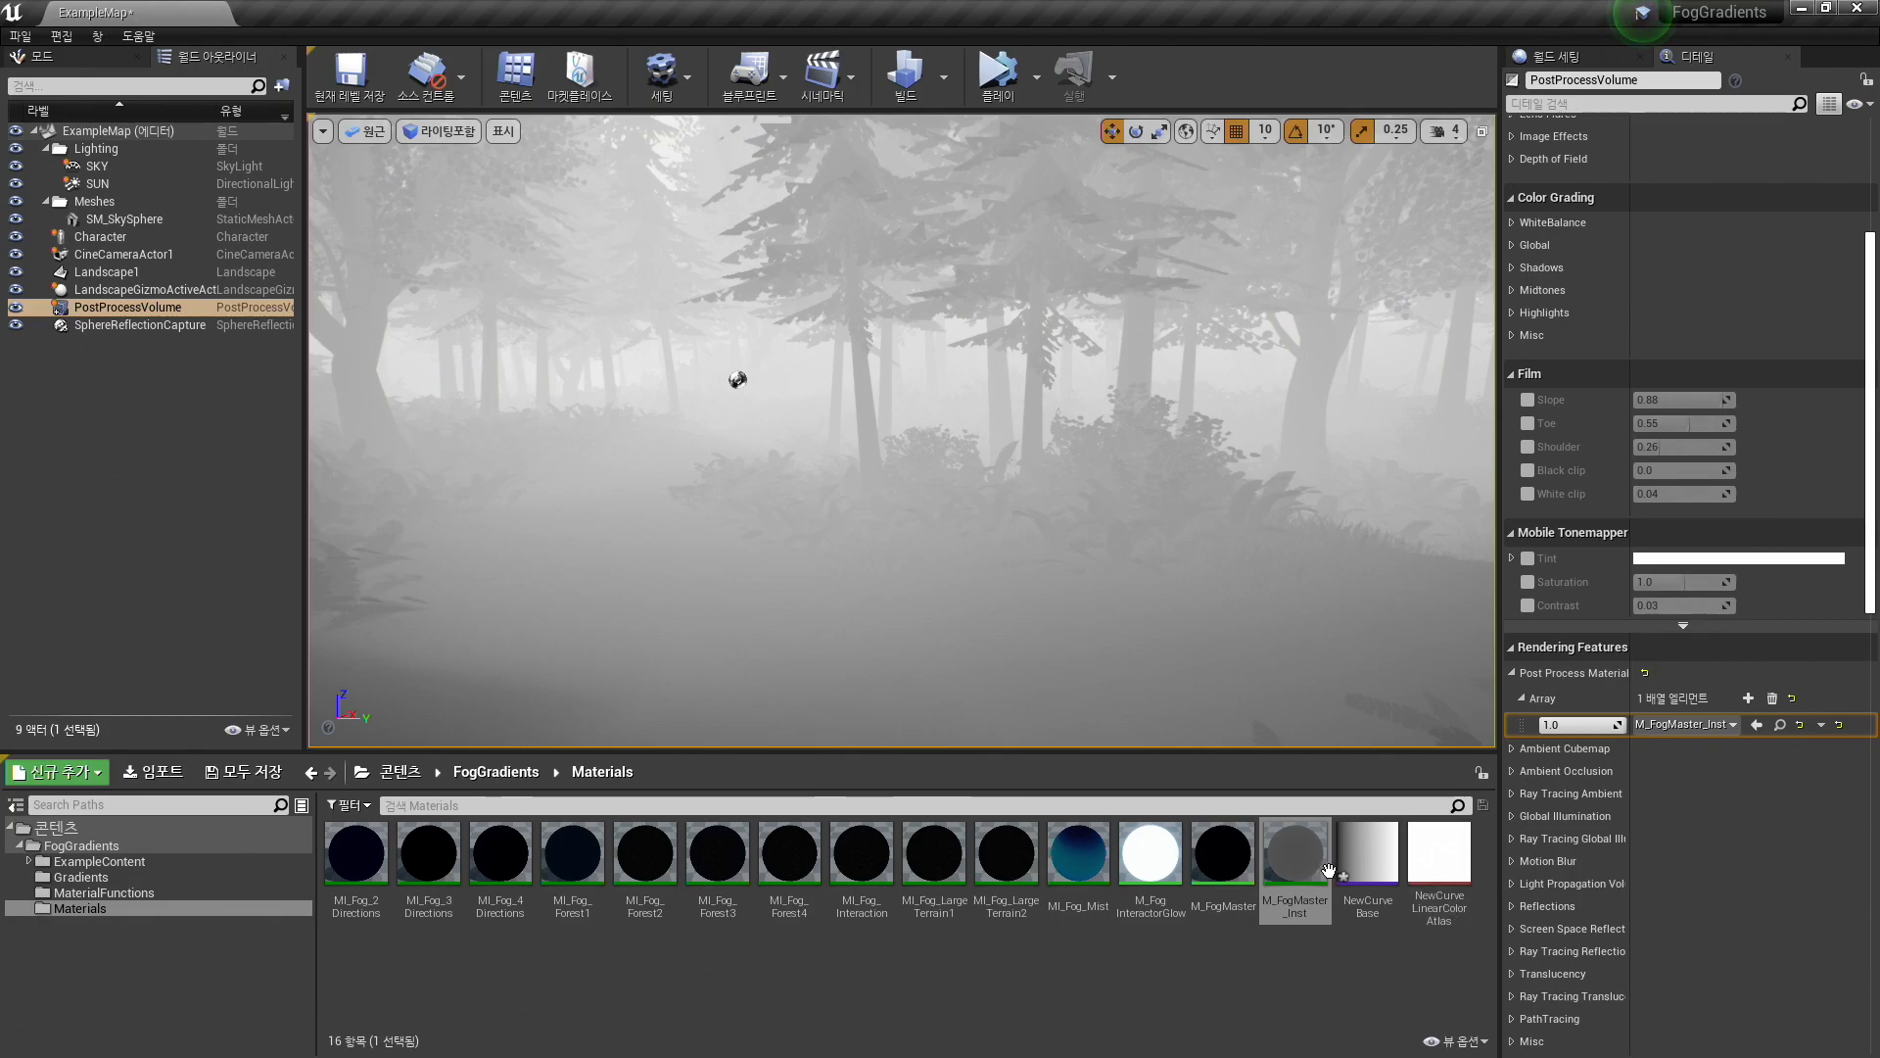
- Open the NewCurveBase curve and arrange its widened editor window below the forest view
{"action": "double_click", "coordinate": [1368, 854]}
{"action": "left_click_drag", "start_coordinate": [520, 147], "coordinate": [686, 658]}
{"action": "left_click_drag", "start_coordinate": [1382, 787], "coordinate": [1662, 788]}
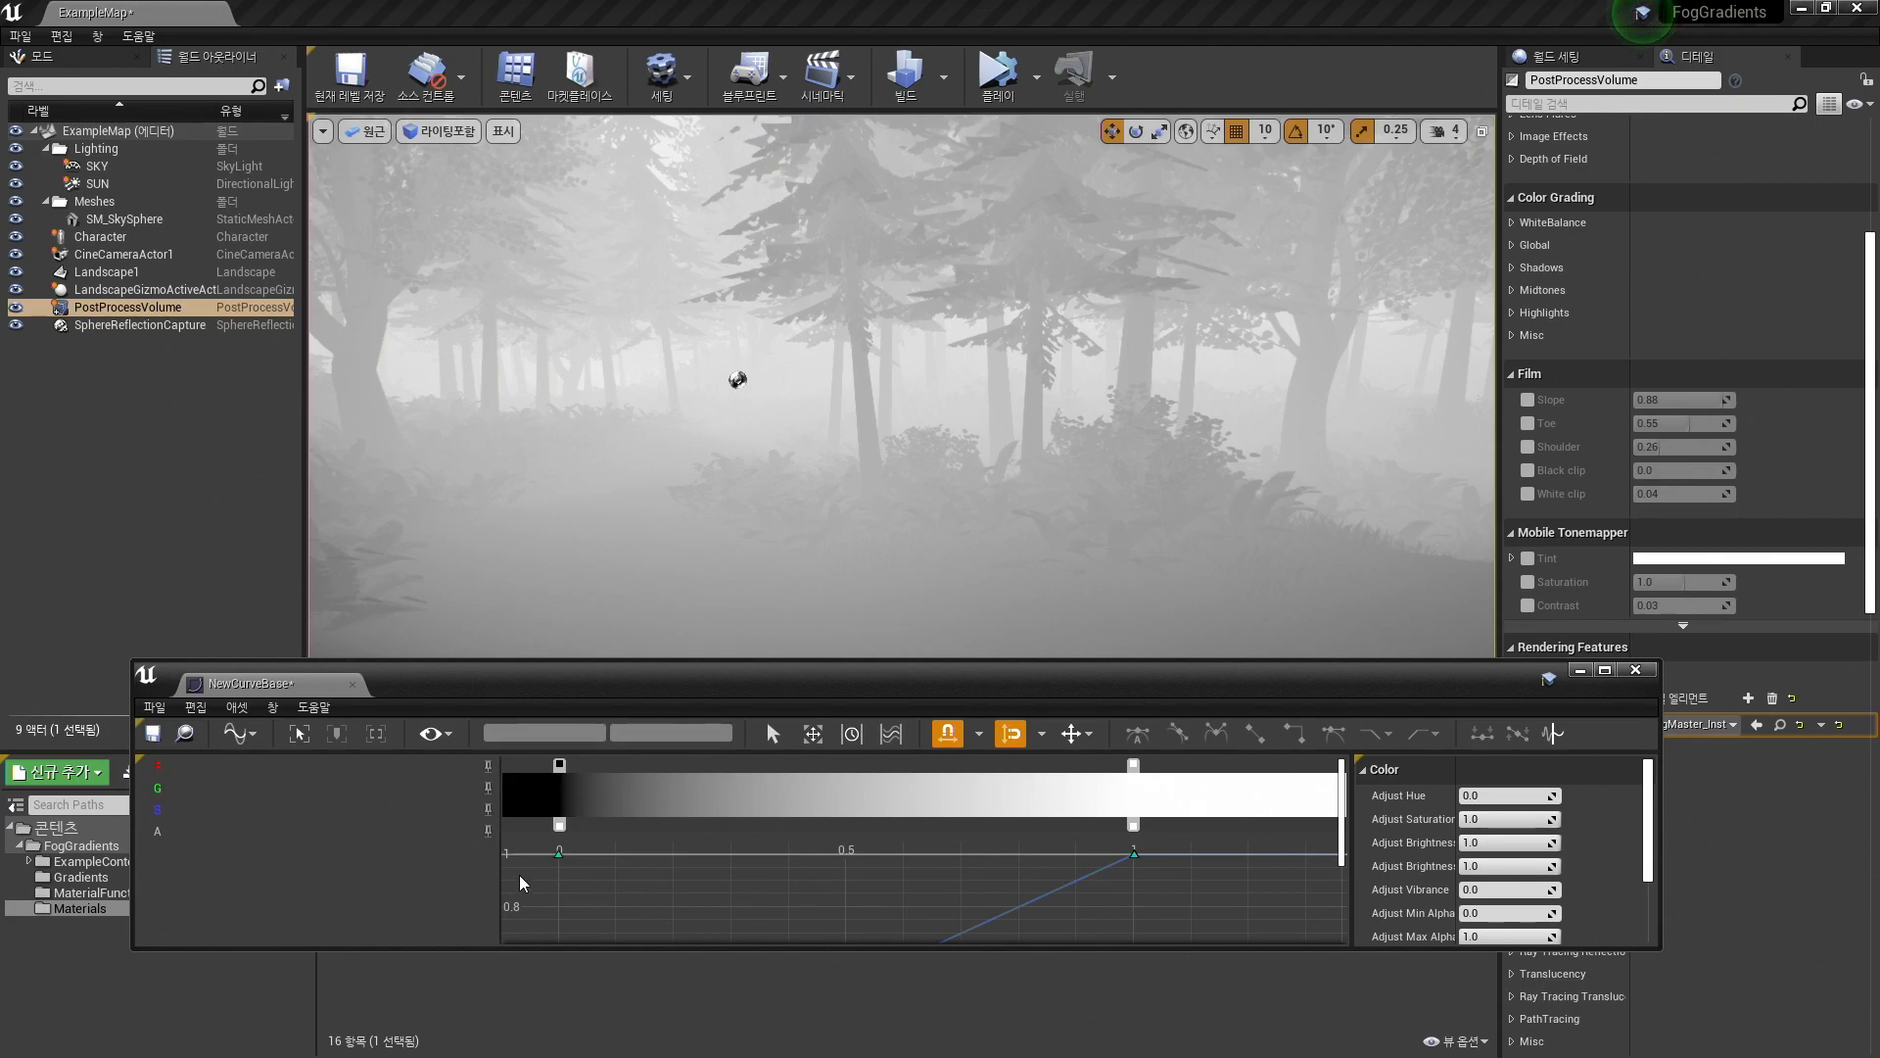
{"action": "left_click_drag", "start_coordinate": [600, 678], "coordinate": [598, 693]}
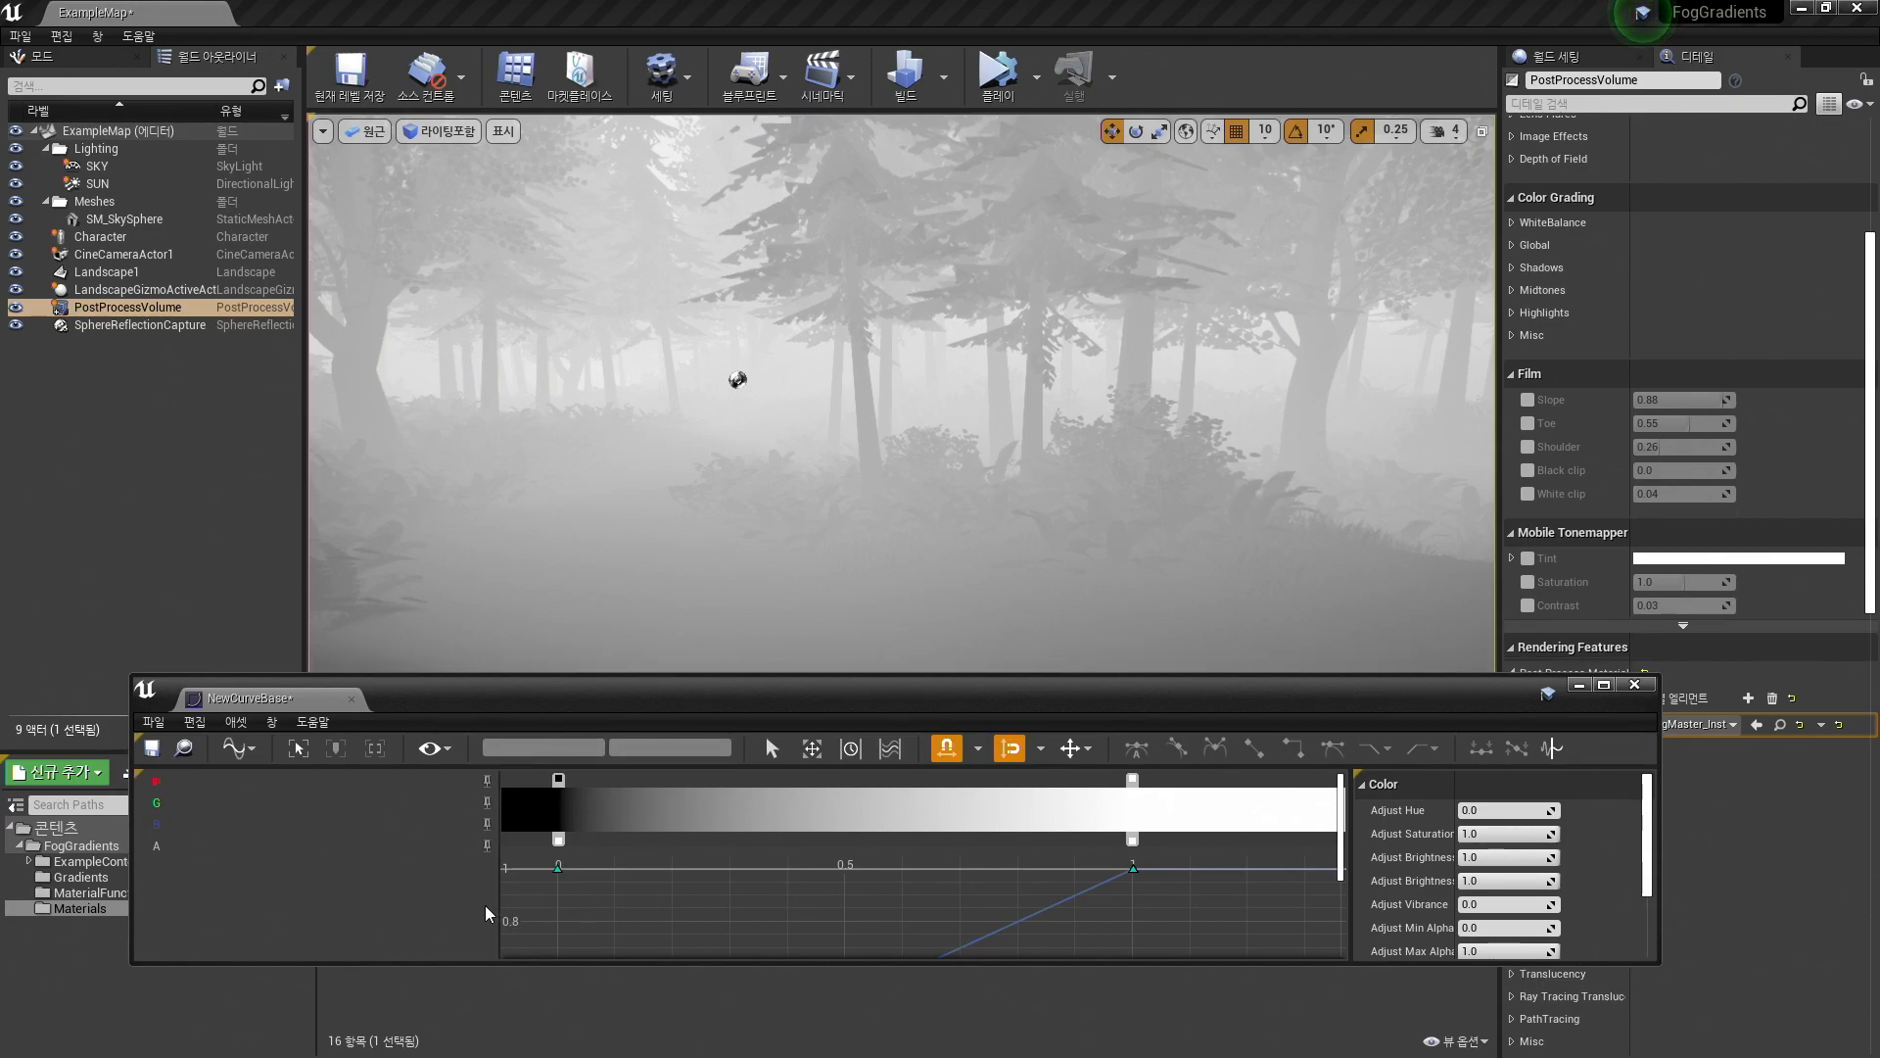
{"action": "left_click", "coordinate": [850, 748]}
{"action": "left_click", "coordinate": [850, 748]}
{"action": "mouse_move", "coordinate": [560, 874]}
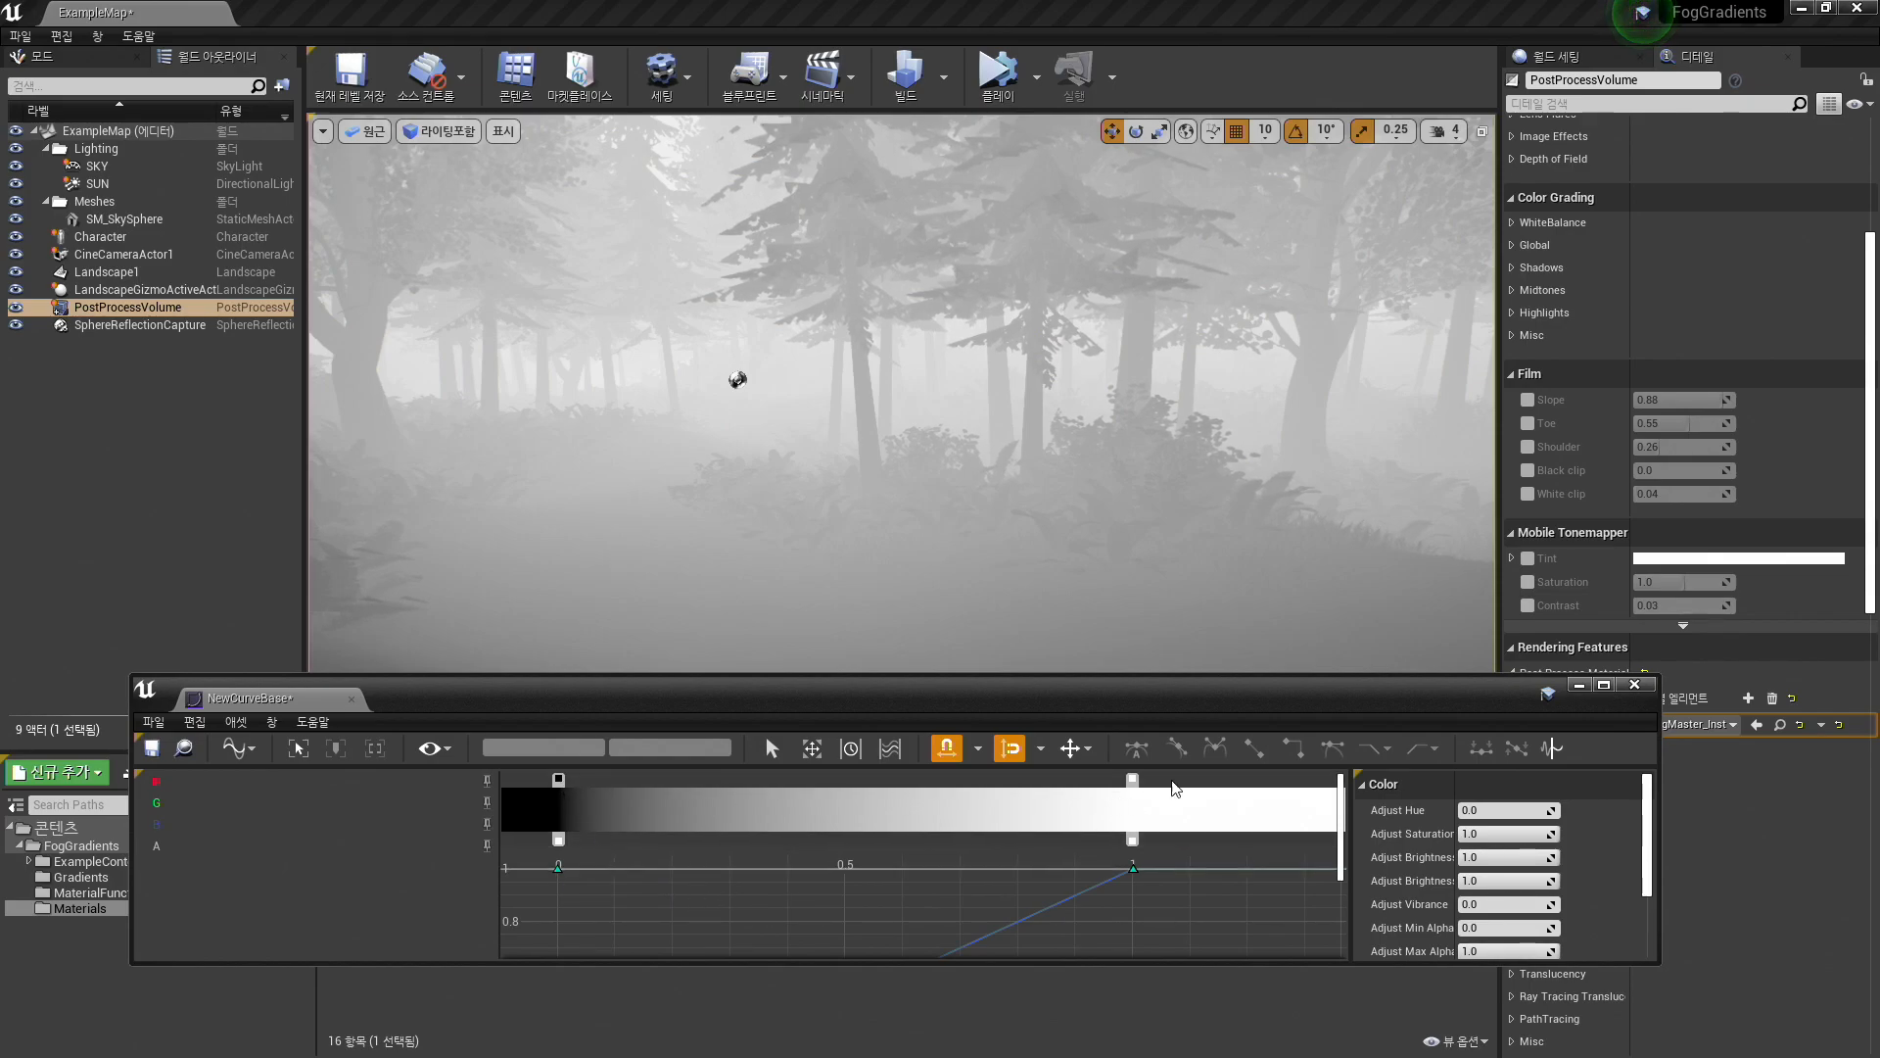
- Set the color of the gradient's first key, at 0, to red with R 1.0, G 0.0 and B 0.043706
{"action": "right_click", "coordinate": [560, 782]}
{"action": "left_click", "coordinate": [645, 799]}
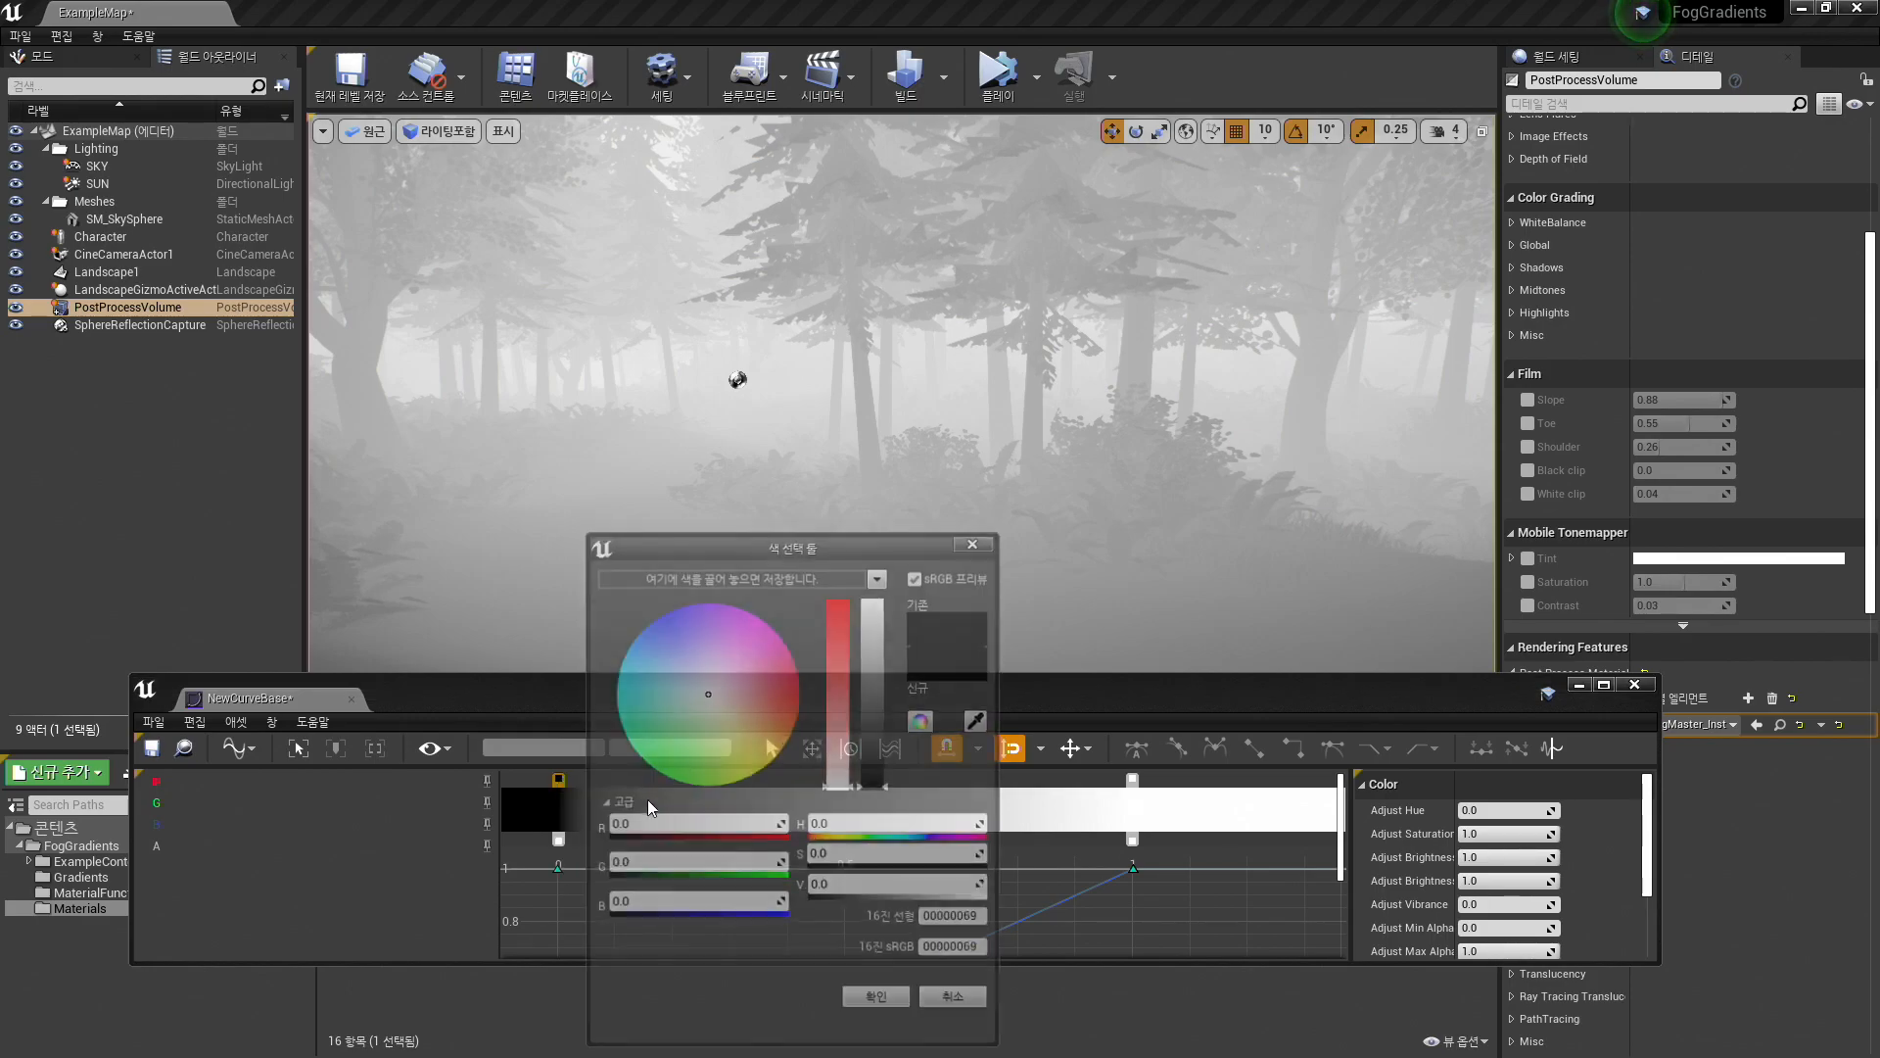
{"action": "mouse_move", "coordinate": [748, 697]}
{"action": "left_mouse_down"}
{"action": "mouse_move", "coordinate": [878, 669]}
{"action": "mouse_move", "coordinate": [889, 600]}
{"action": "left_mouse_up"}
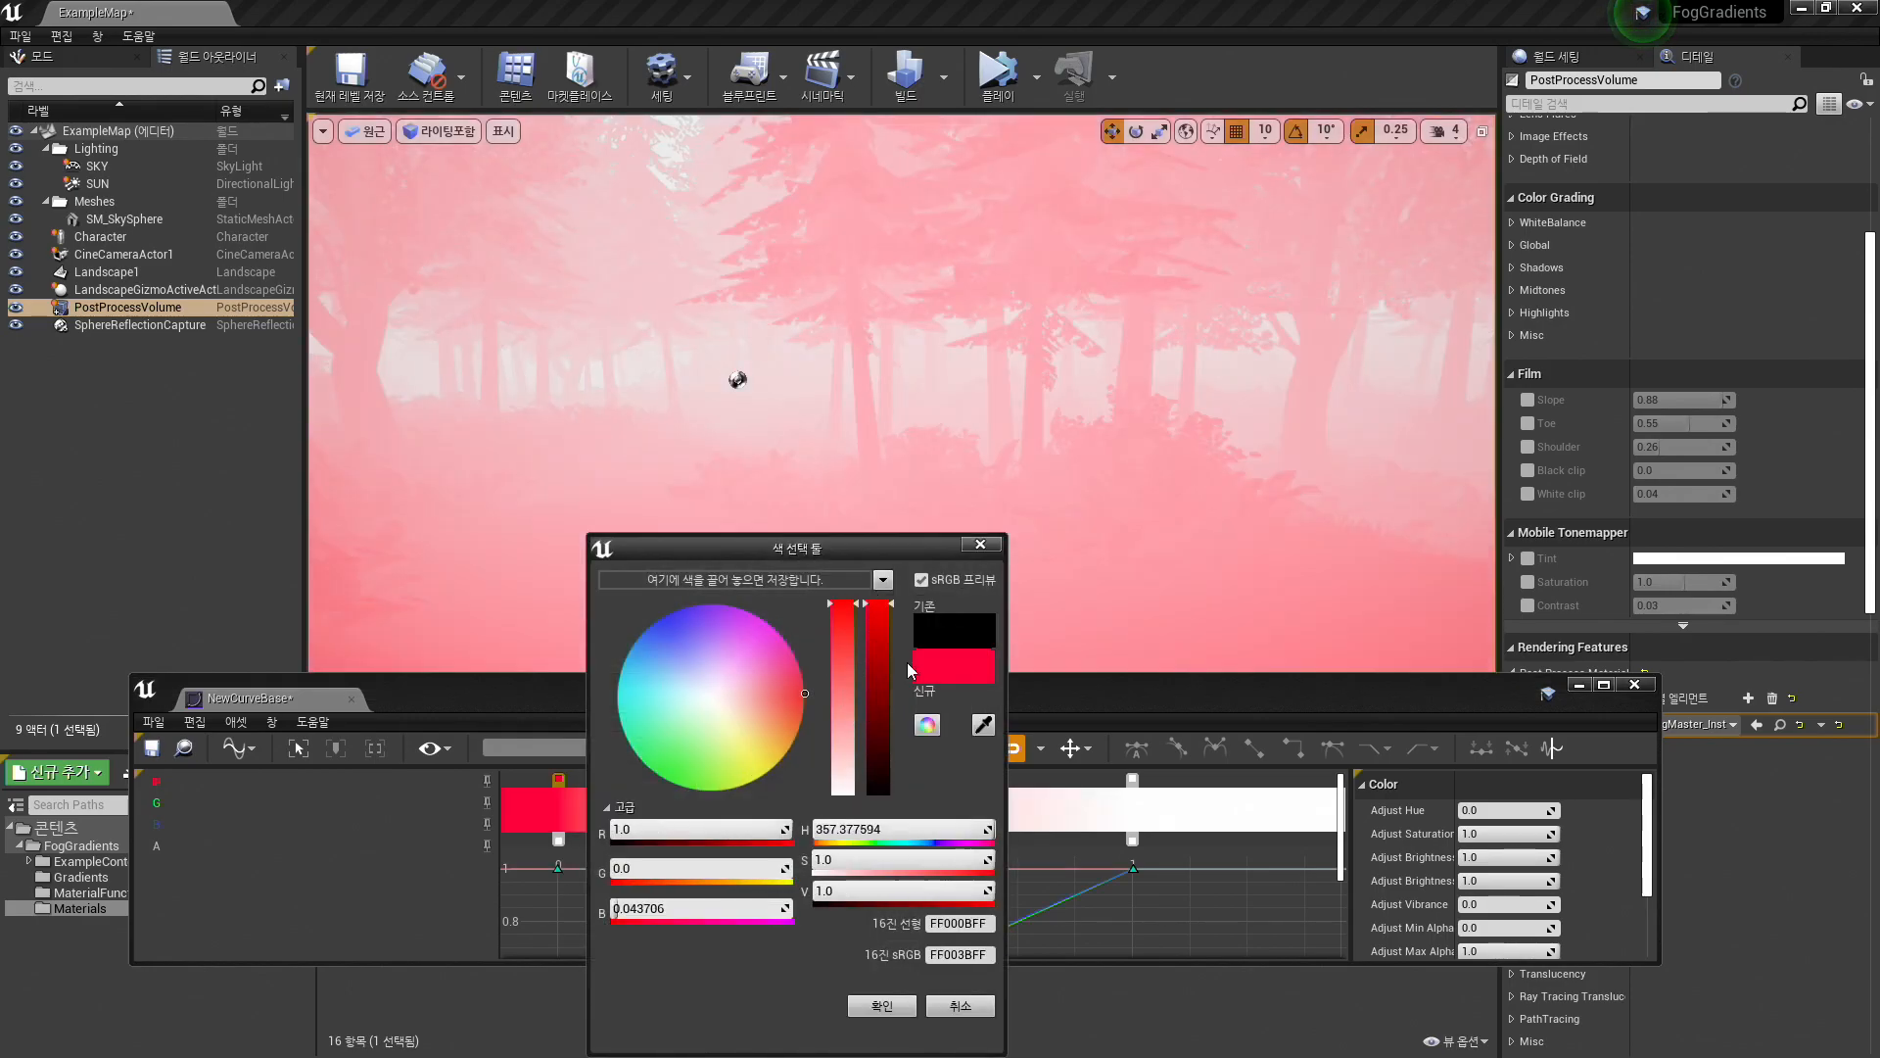
{"action": "left_click", "coordinate": [881, 1005]}
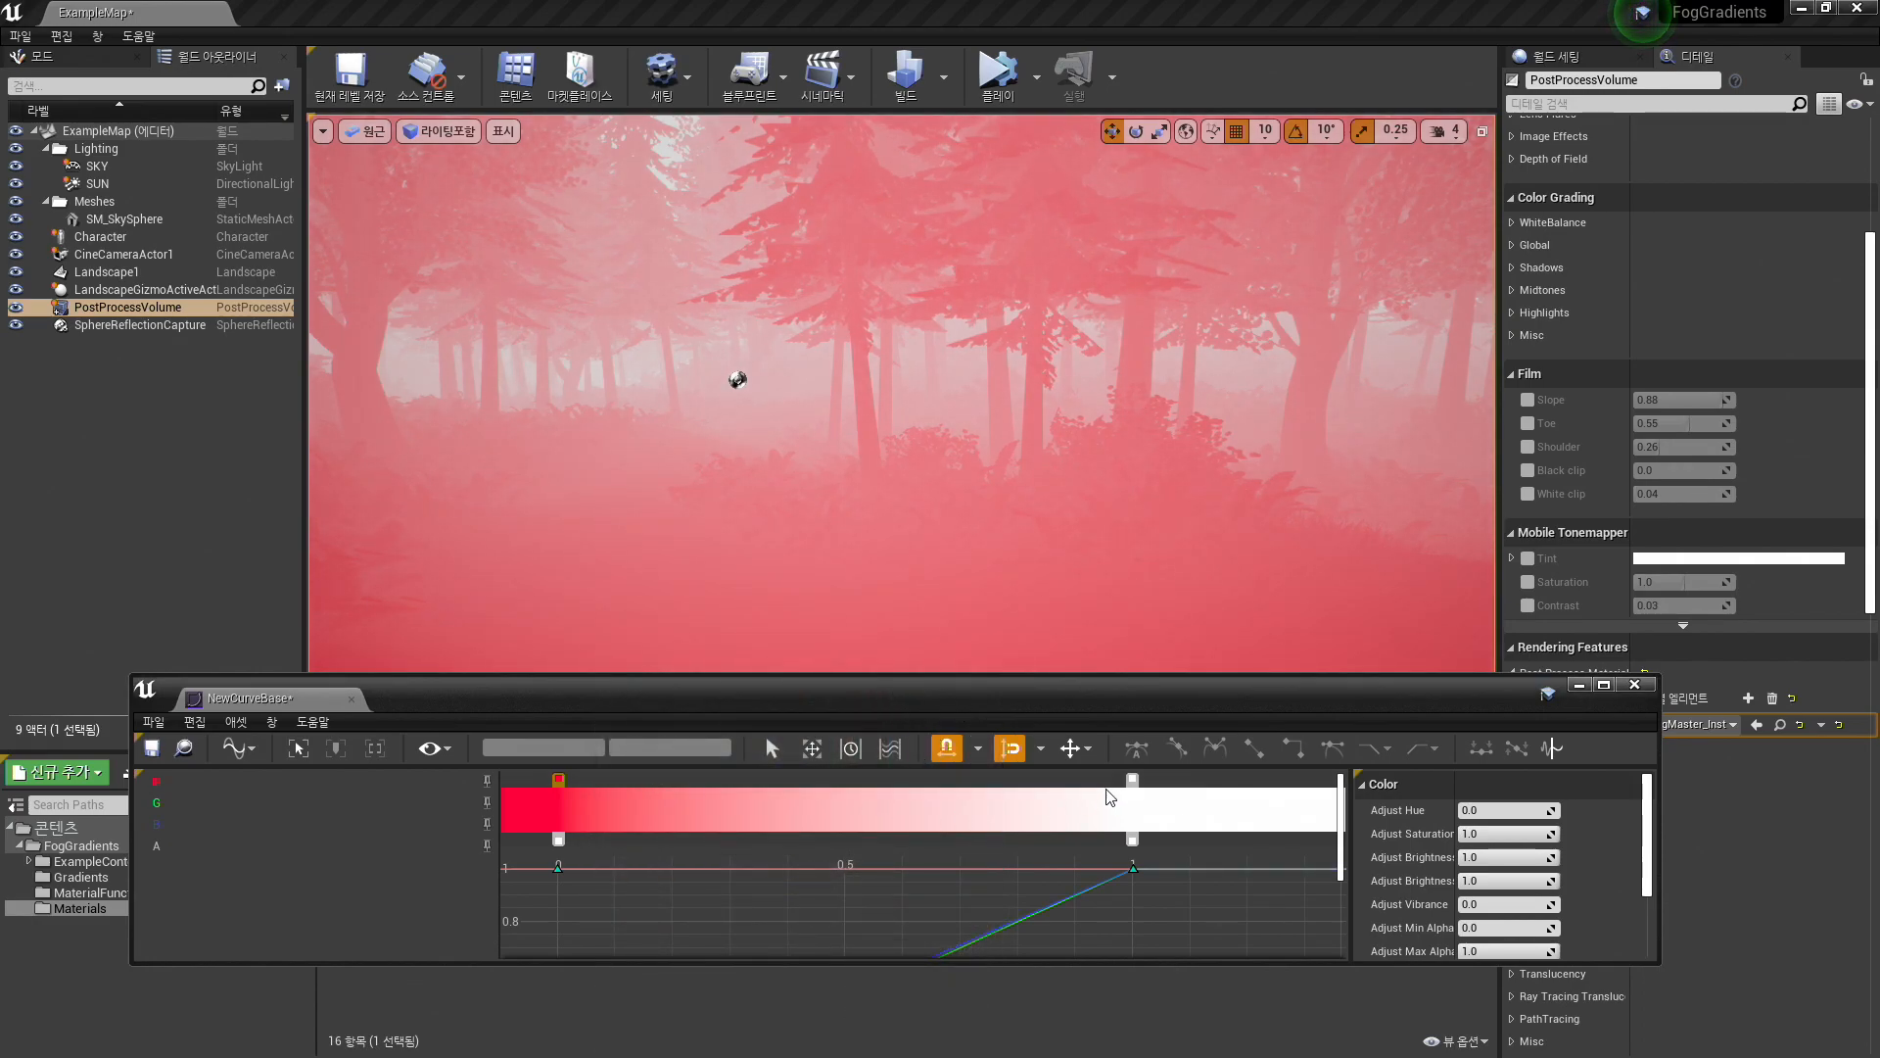
- Set the color of the gradient's last color key, at 1, to blue
{"action": "left_click", "coordinate": [1133, 781]}
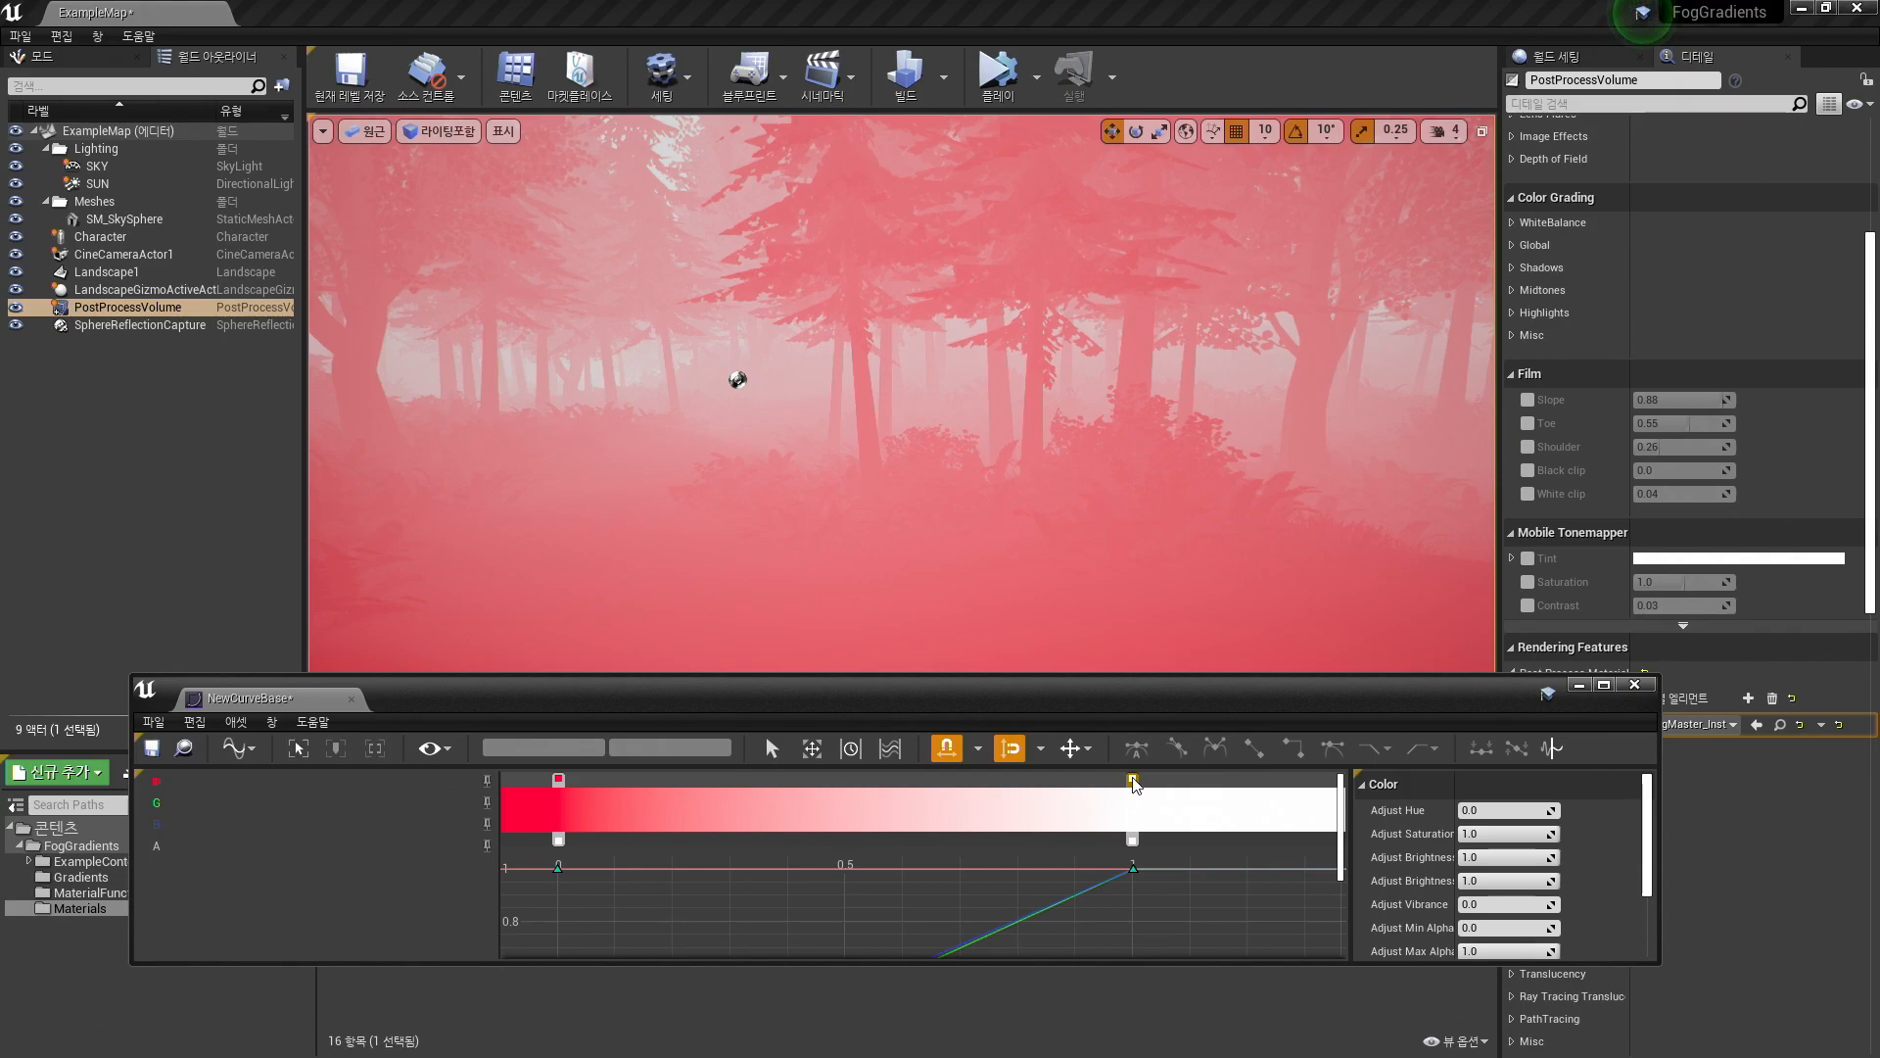
{"action": "right_click", "coordinate": [1133, 782]}
{"action": "left_click", "coordinate": [1263, 828]}
{"action": "left_click_drag", "start_coordinate": [1316, 702], "coordinate": [1263, 614]}
{"action": "left_click", "coordinate": [1477, 1006]}
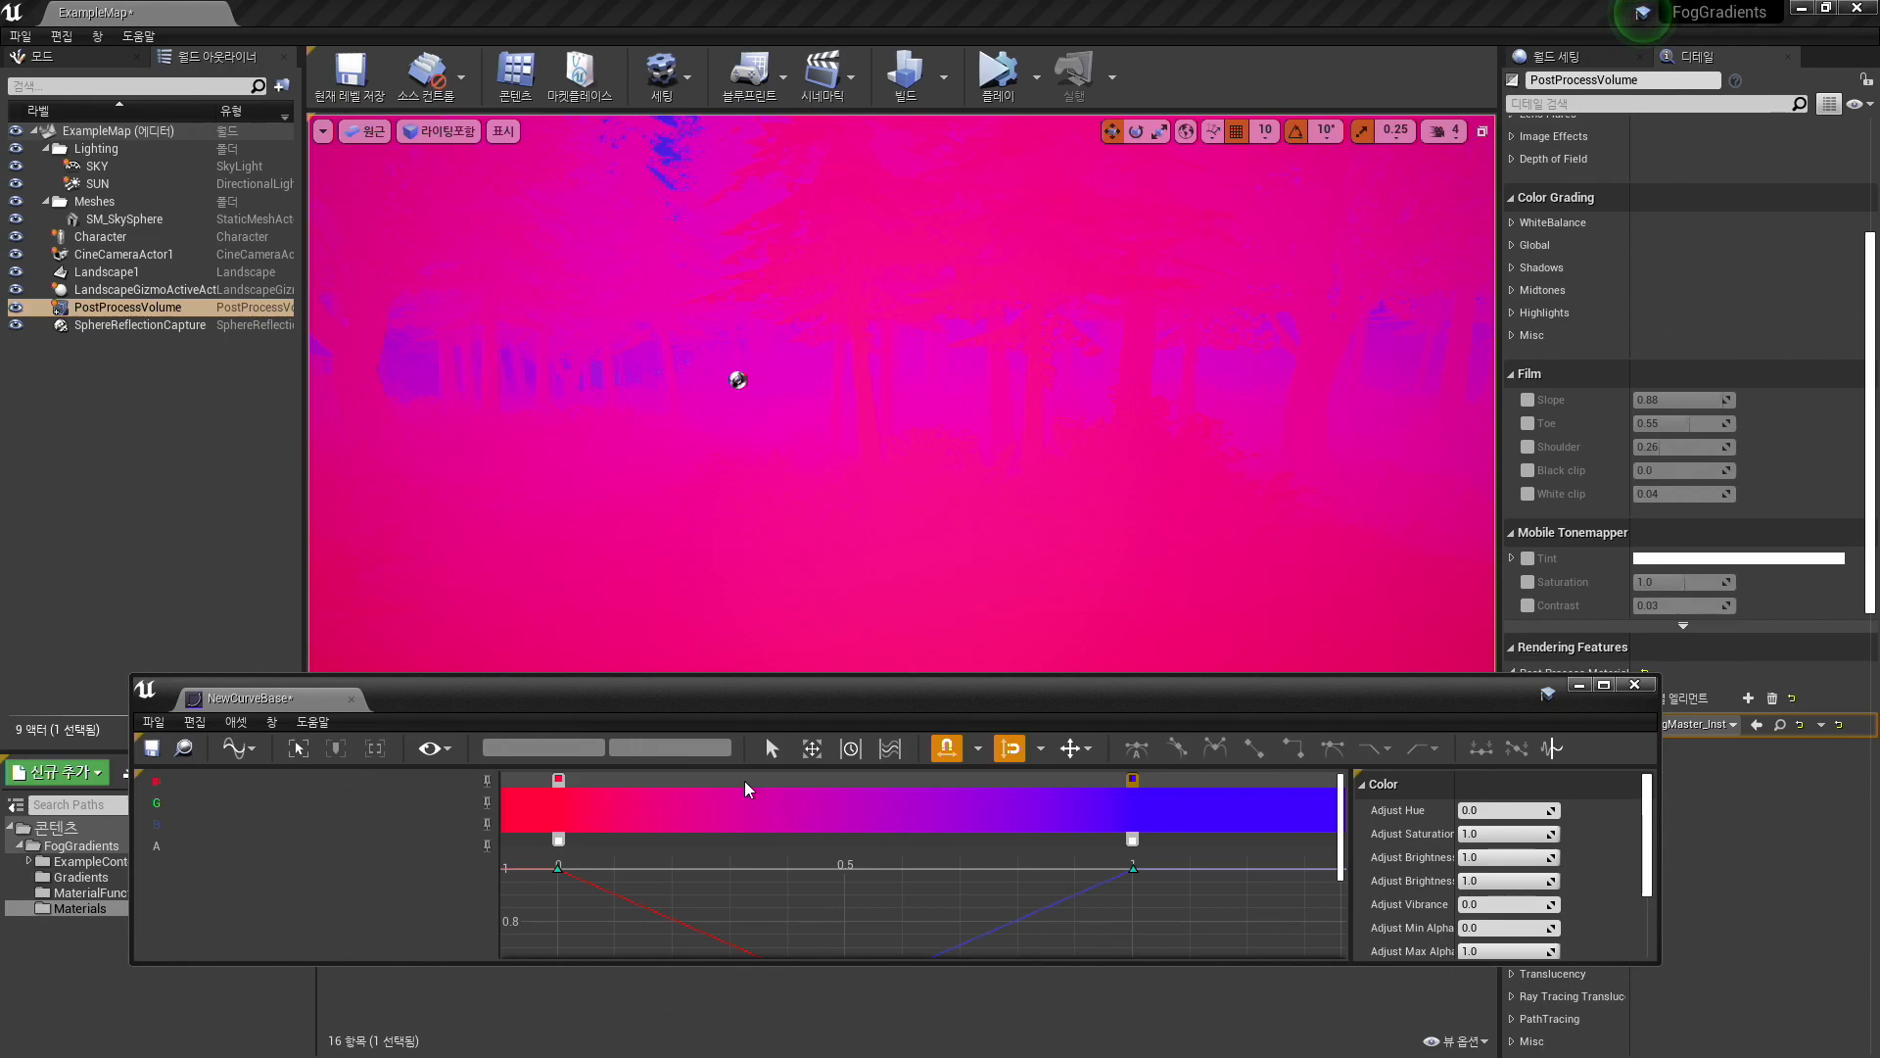
- Add a color key at 0.424 and set it to yellow-green with R 0.693894, G 1.0 and B 0.0
{"action": "left_click", "coordinate": [802, 778]}
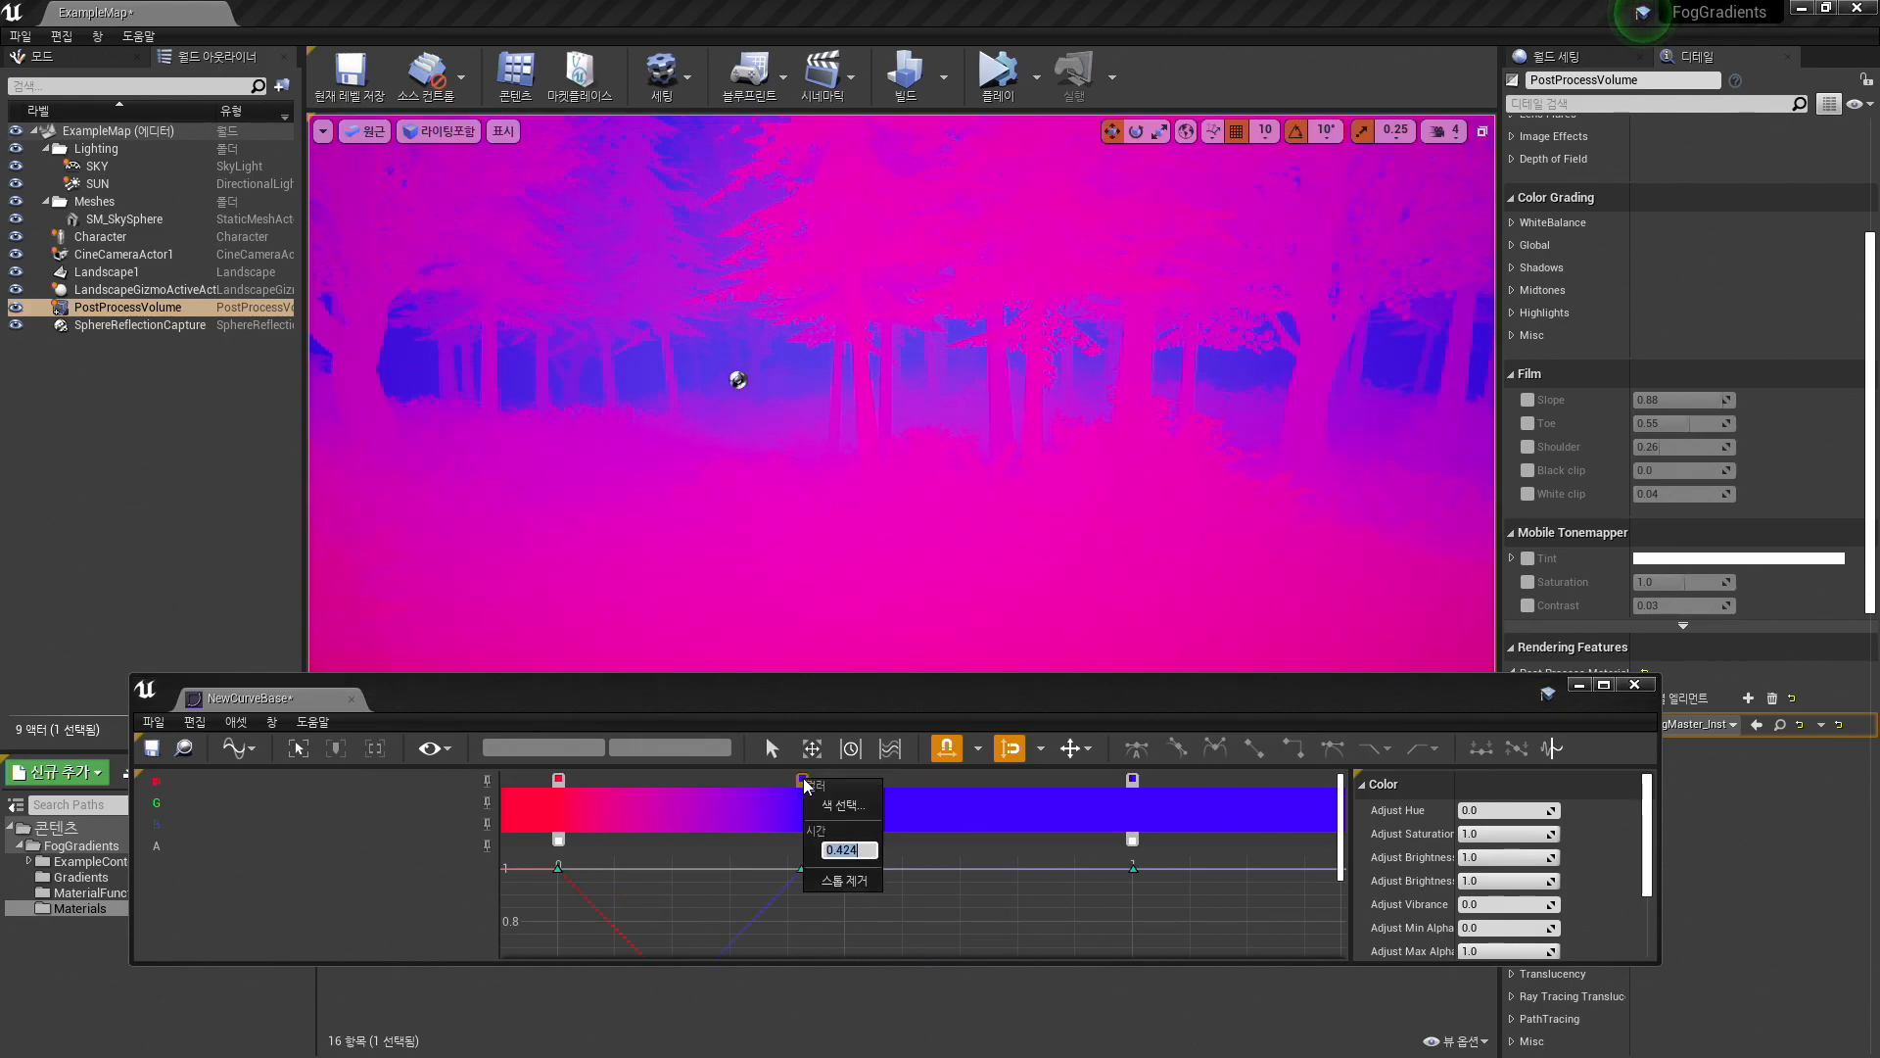
{"action": "double_click", "coordinate": [803, 780]}
{"action": "left_click_drag", "start_coordinate": [984, 699], "coordinate": [999, 803]}
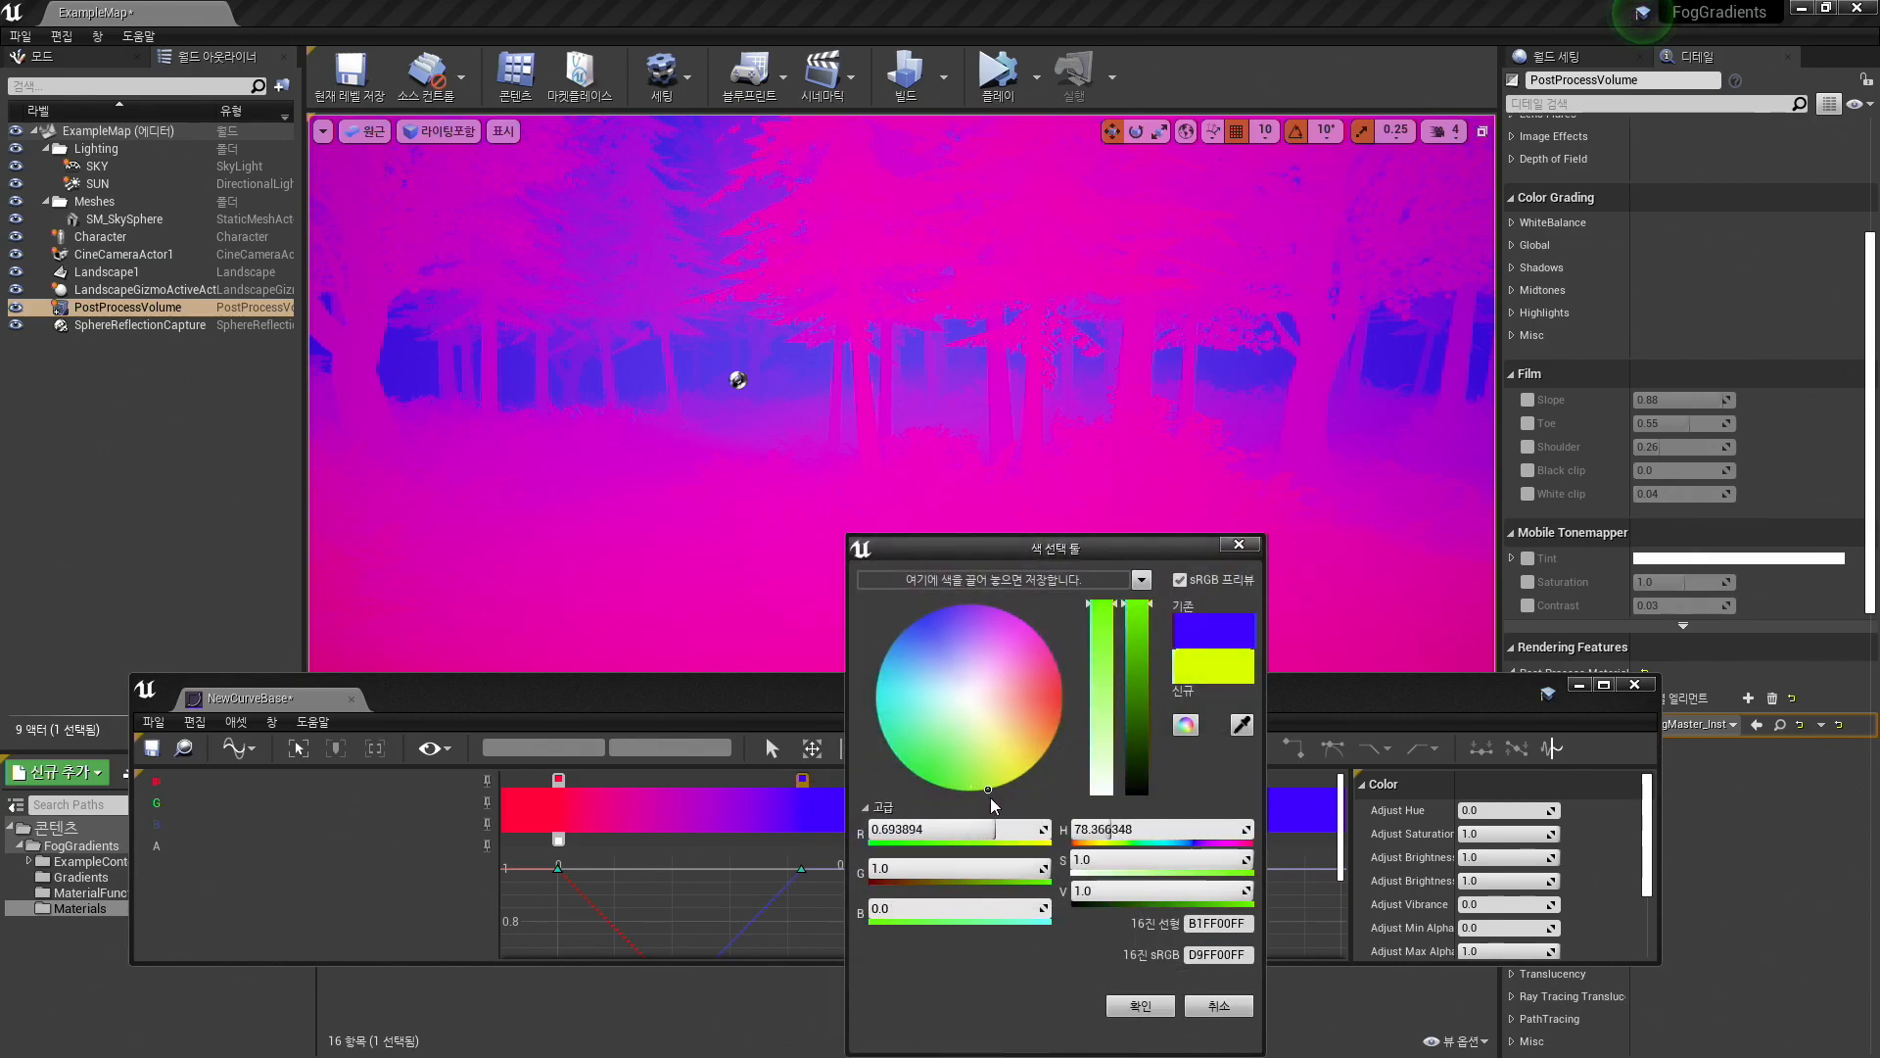
{"action": "left_click", "coordinate": [1151, 1014]}
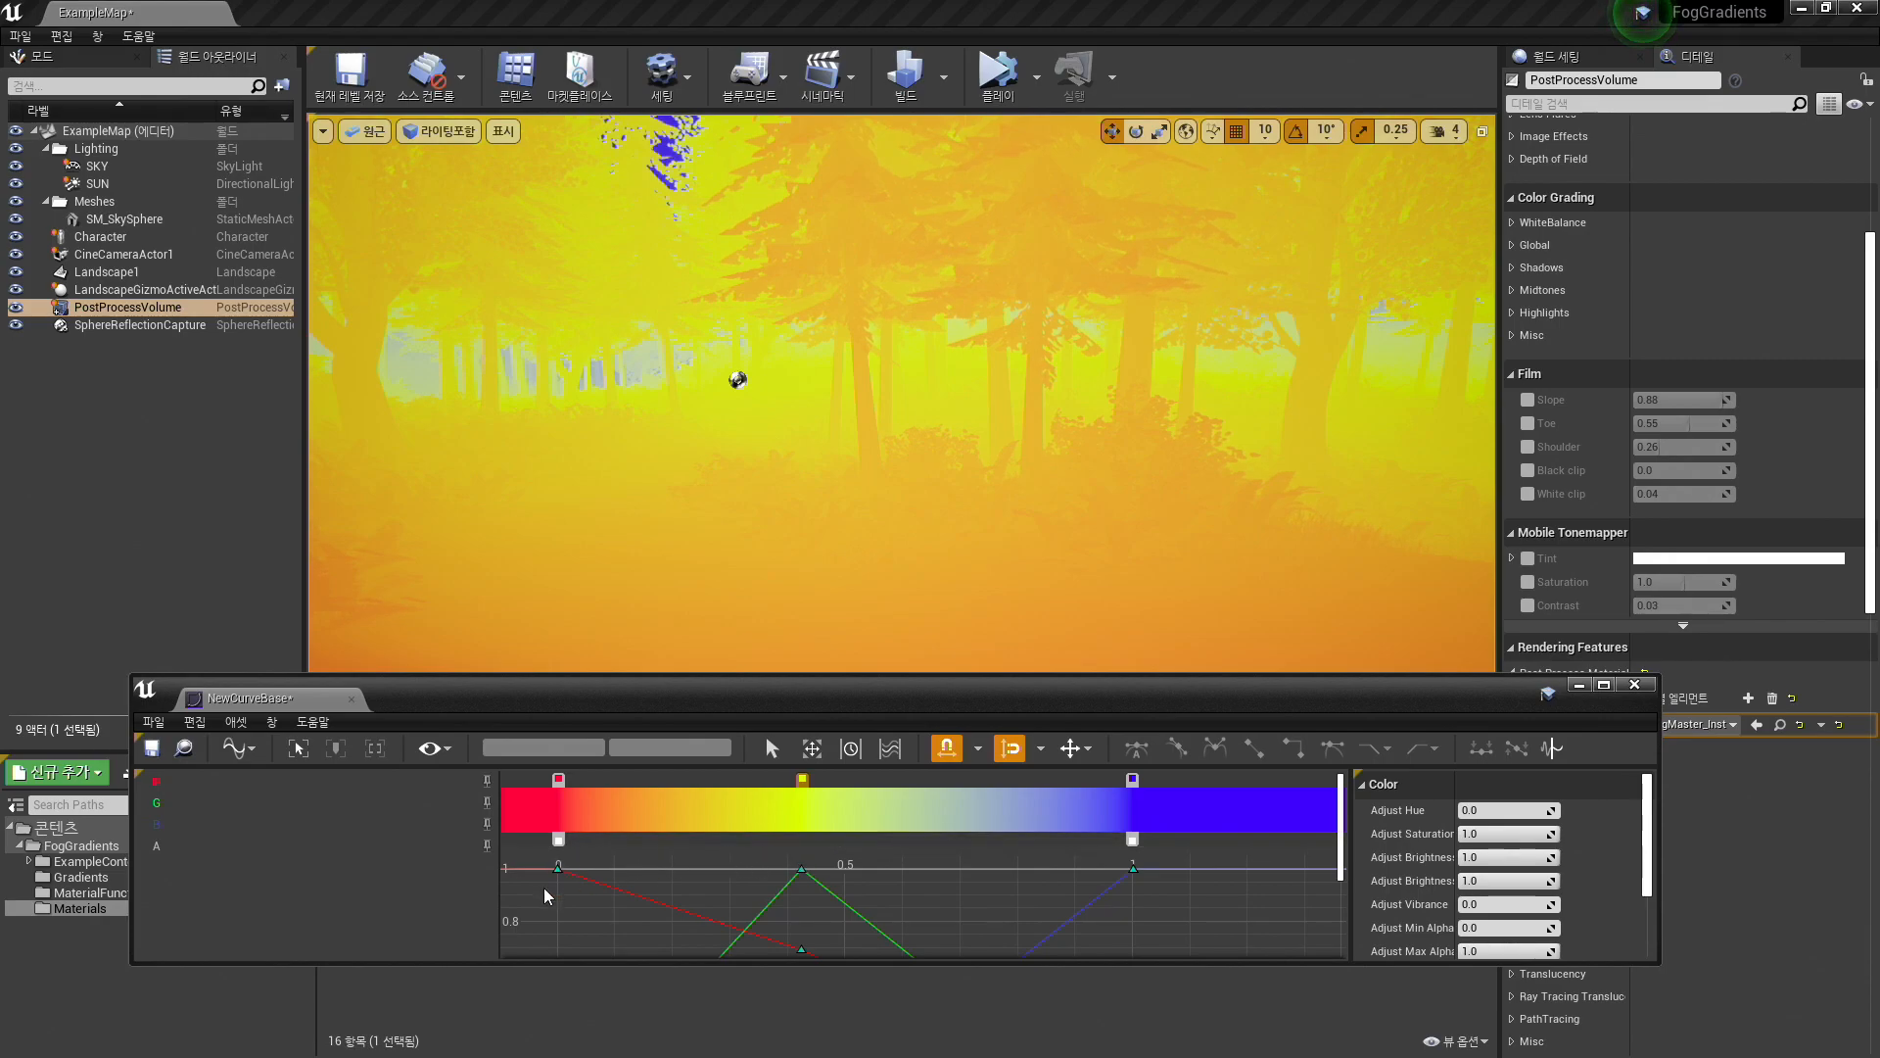
- Set the opacity of the gradient's first opacity key, at time 0, to 0
{"action": "left_click", "coordinate": [558, 841]}
{"action": "right_click", "coordinate": [558, 840]}
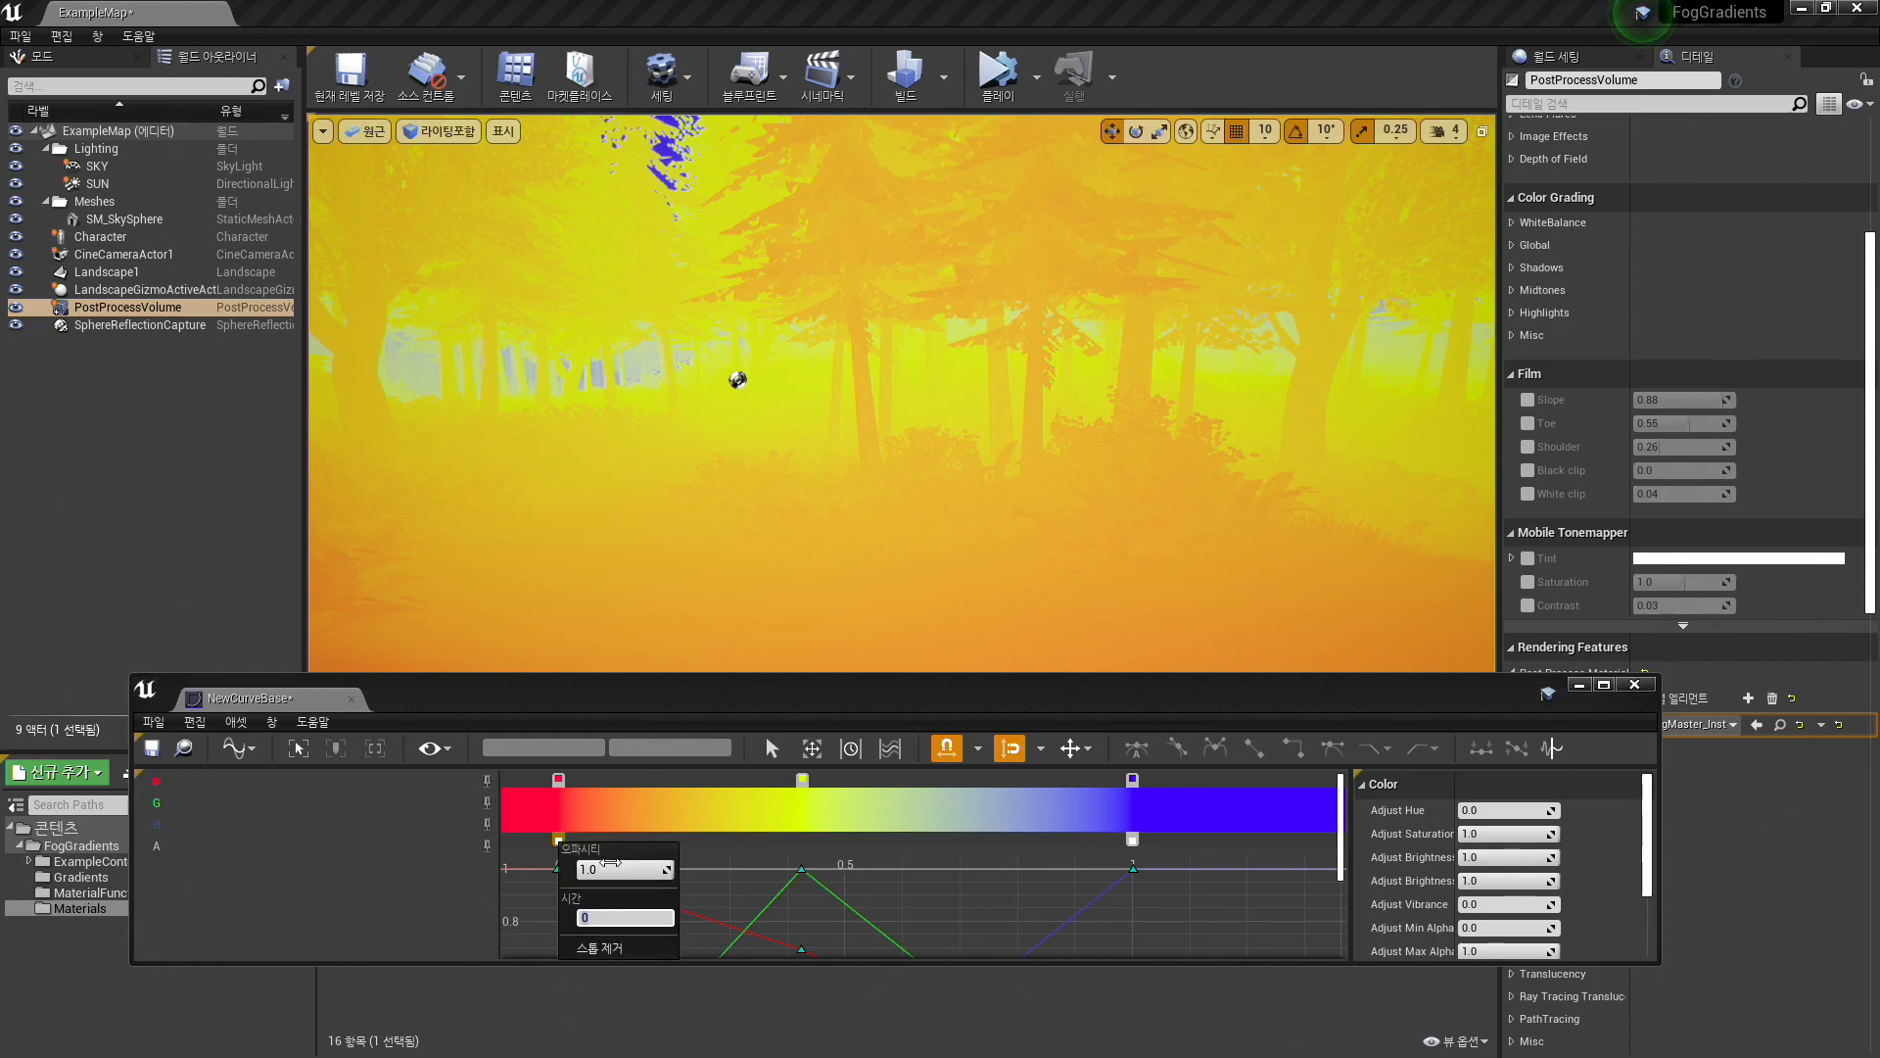
{"action": "type", "text": "0"}
{"action": "key", "text": "Return"}
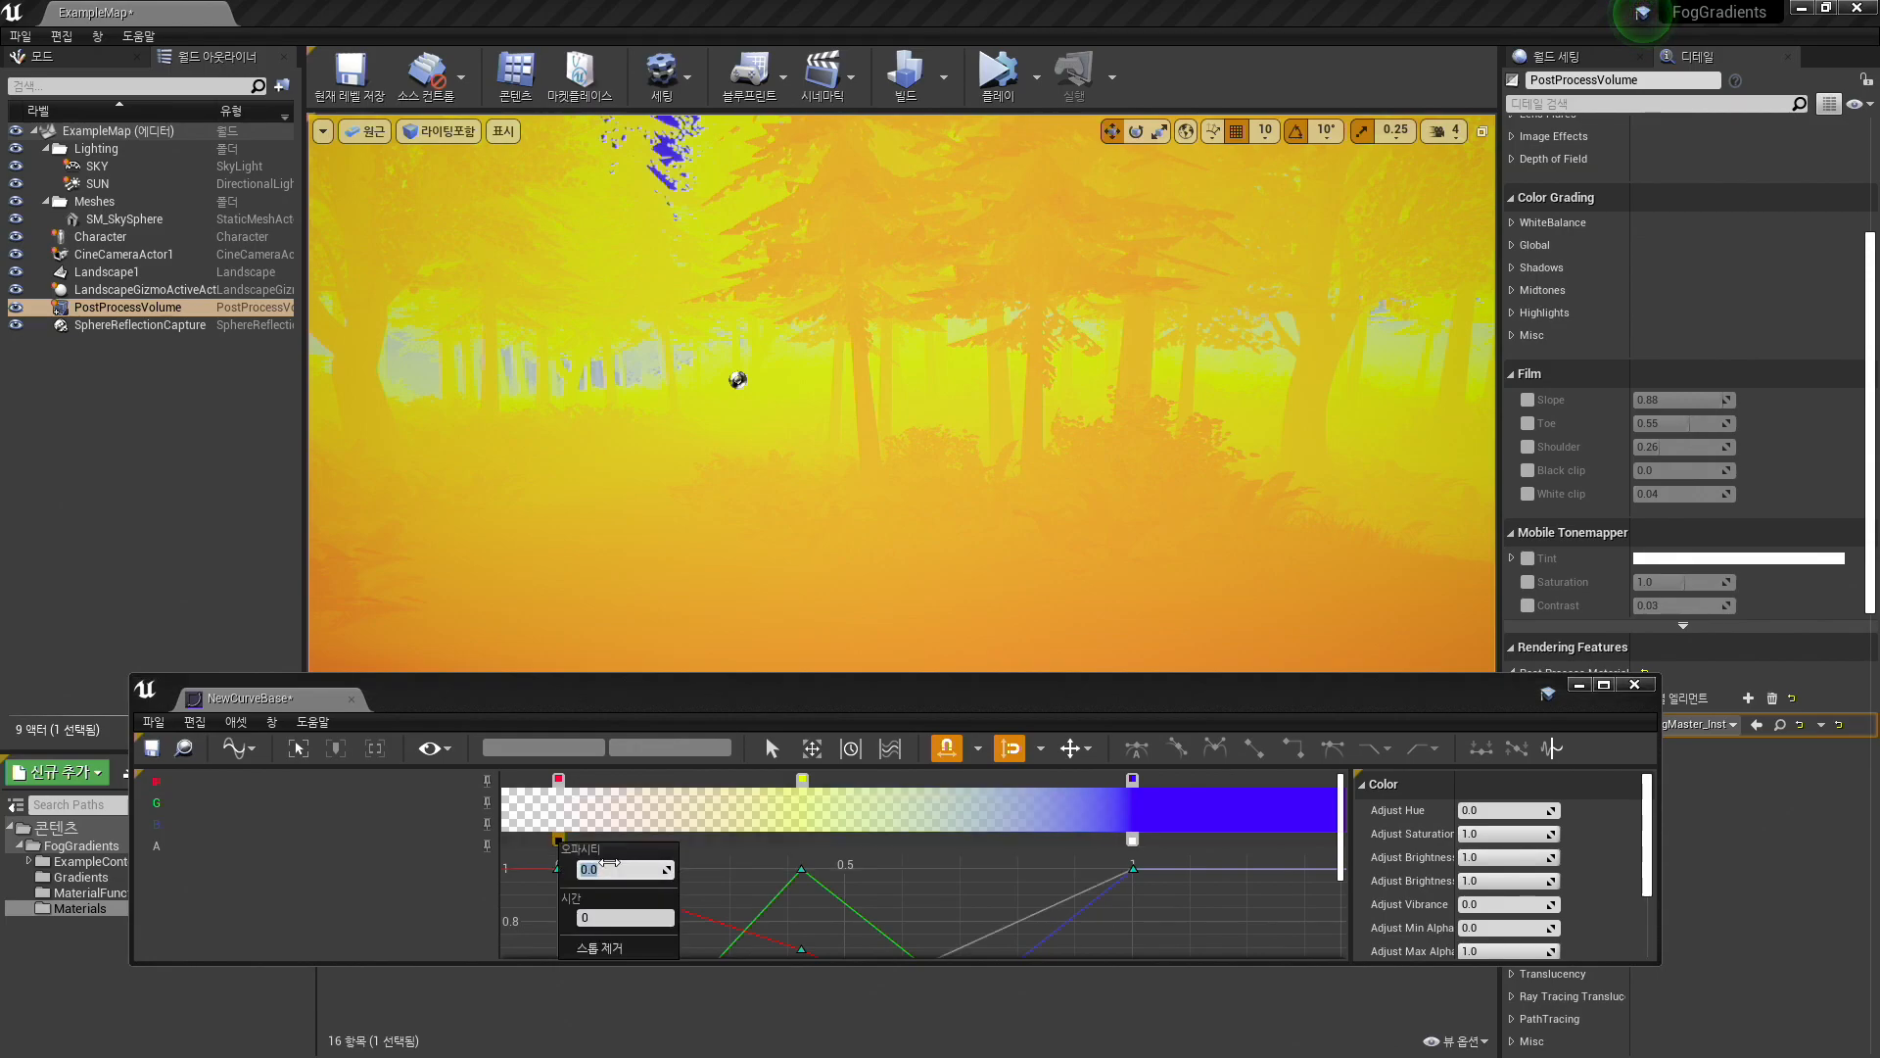
{"action": "left_click", "coordinate": [699, 864]}
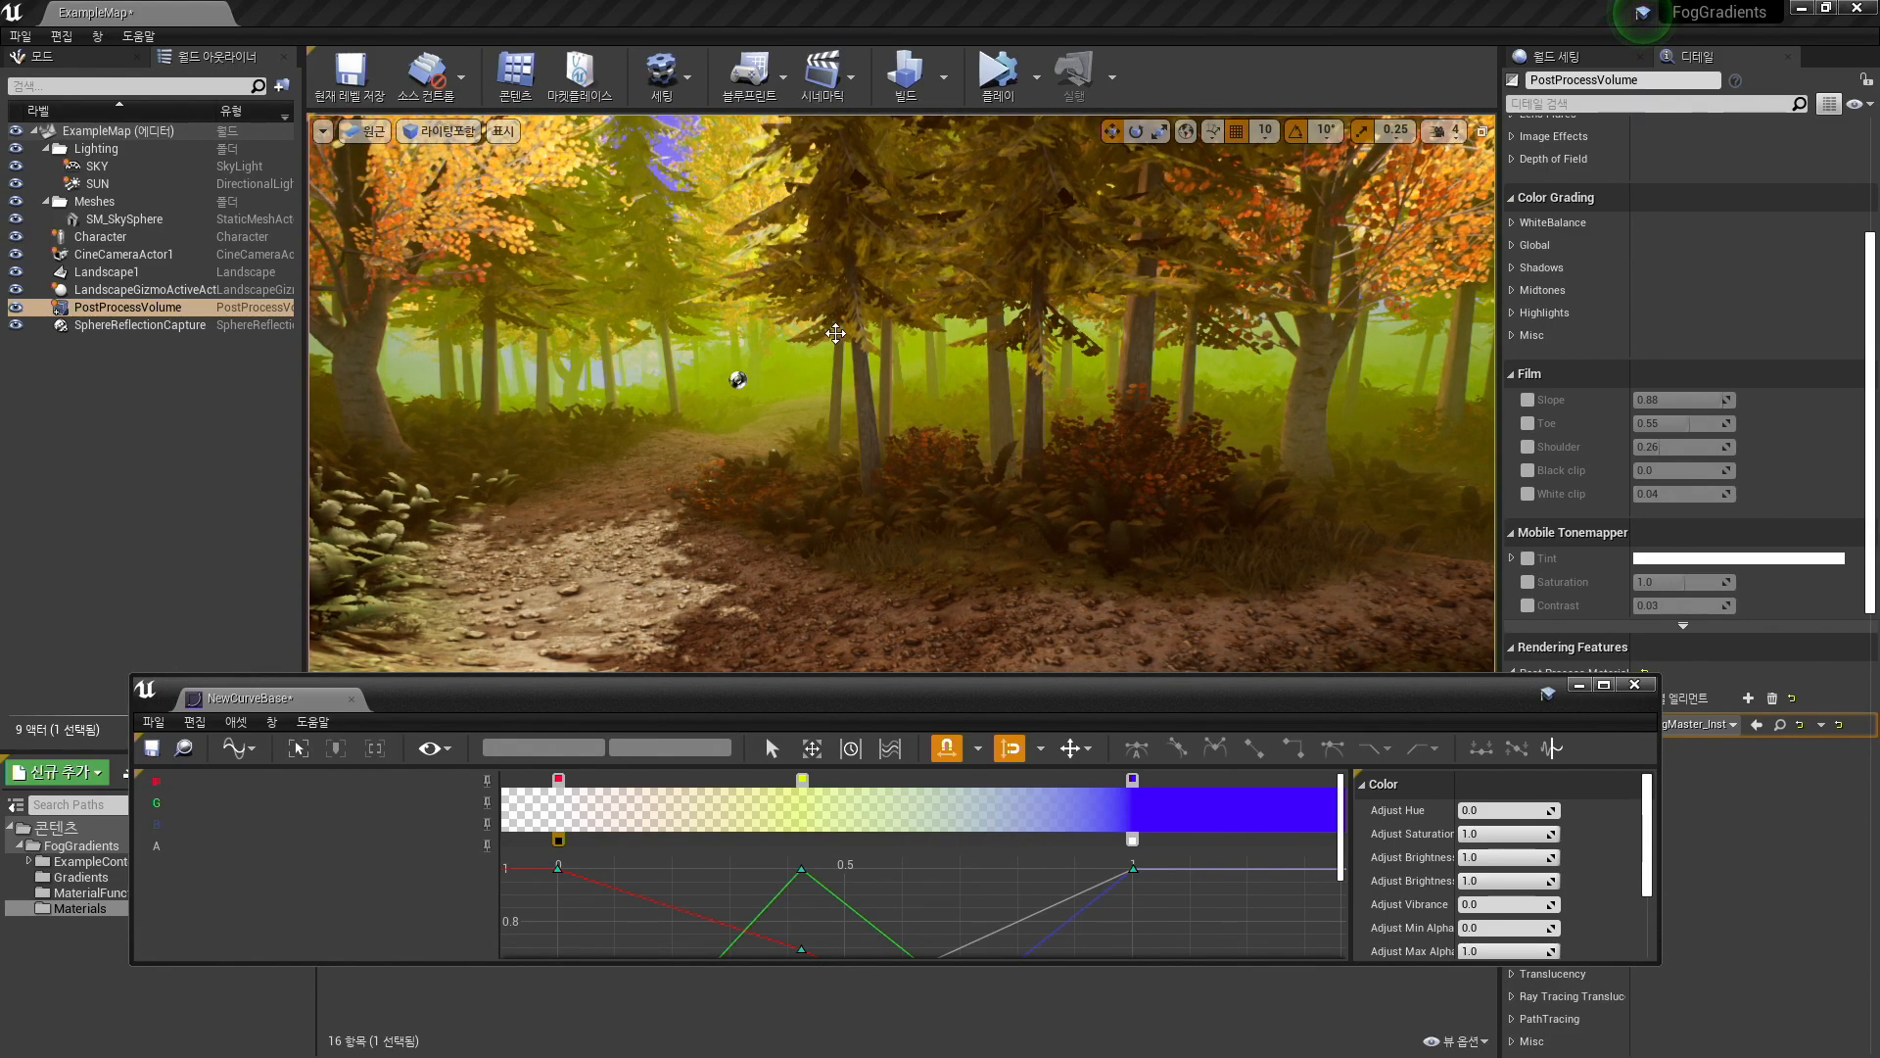
- Add an opacity key at 0.296 and set its opacity to 0.7
{"action": "double_click", "coordinate": [730, 841]}
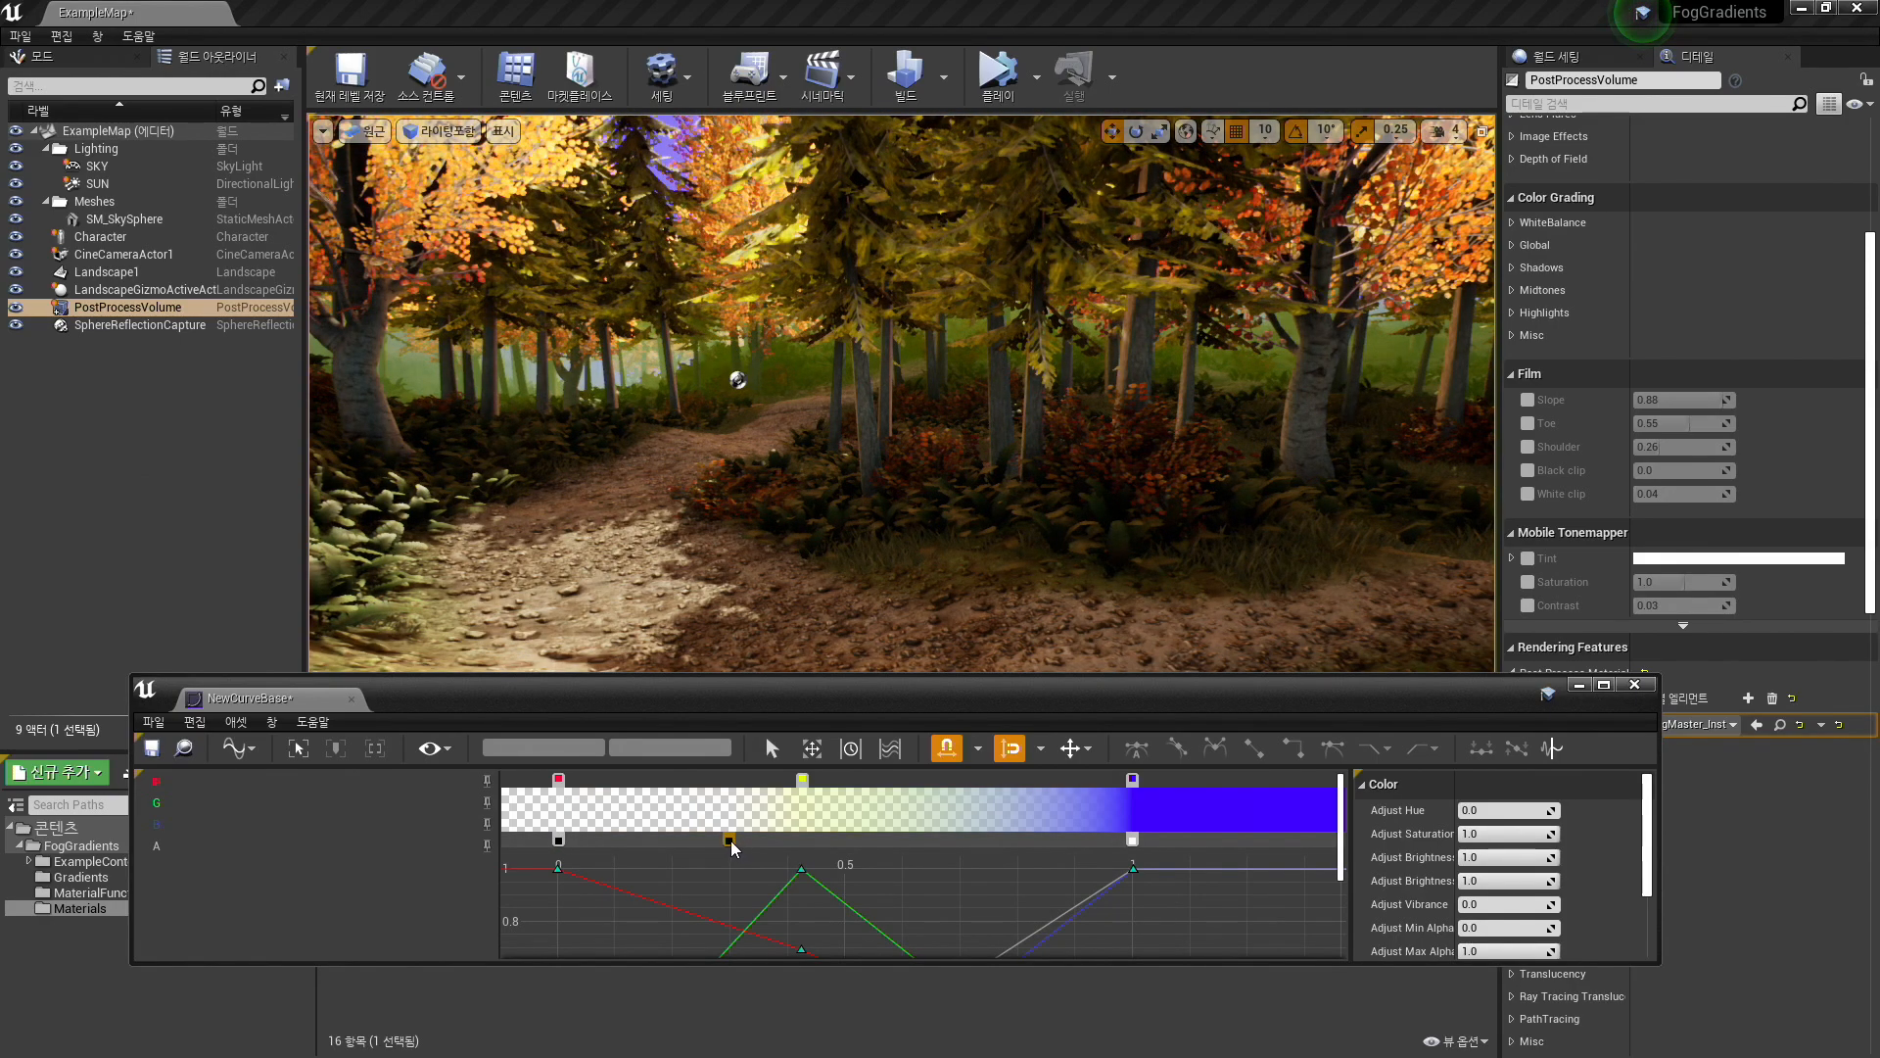
{"action": "right_click", "coordinate": [730, 840]}
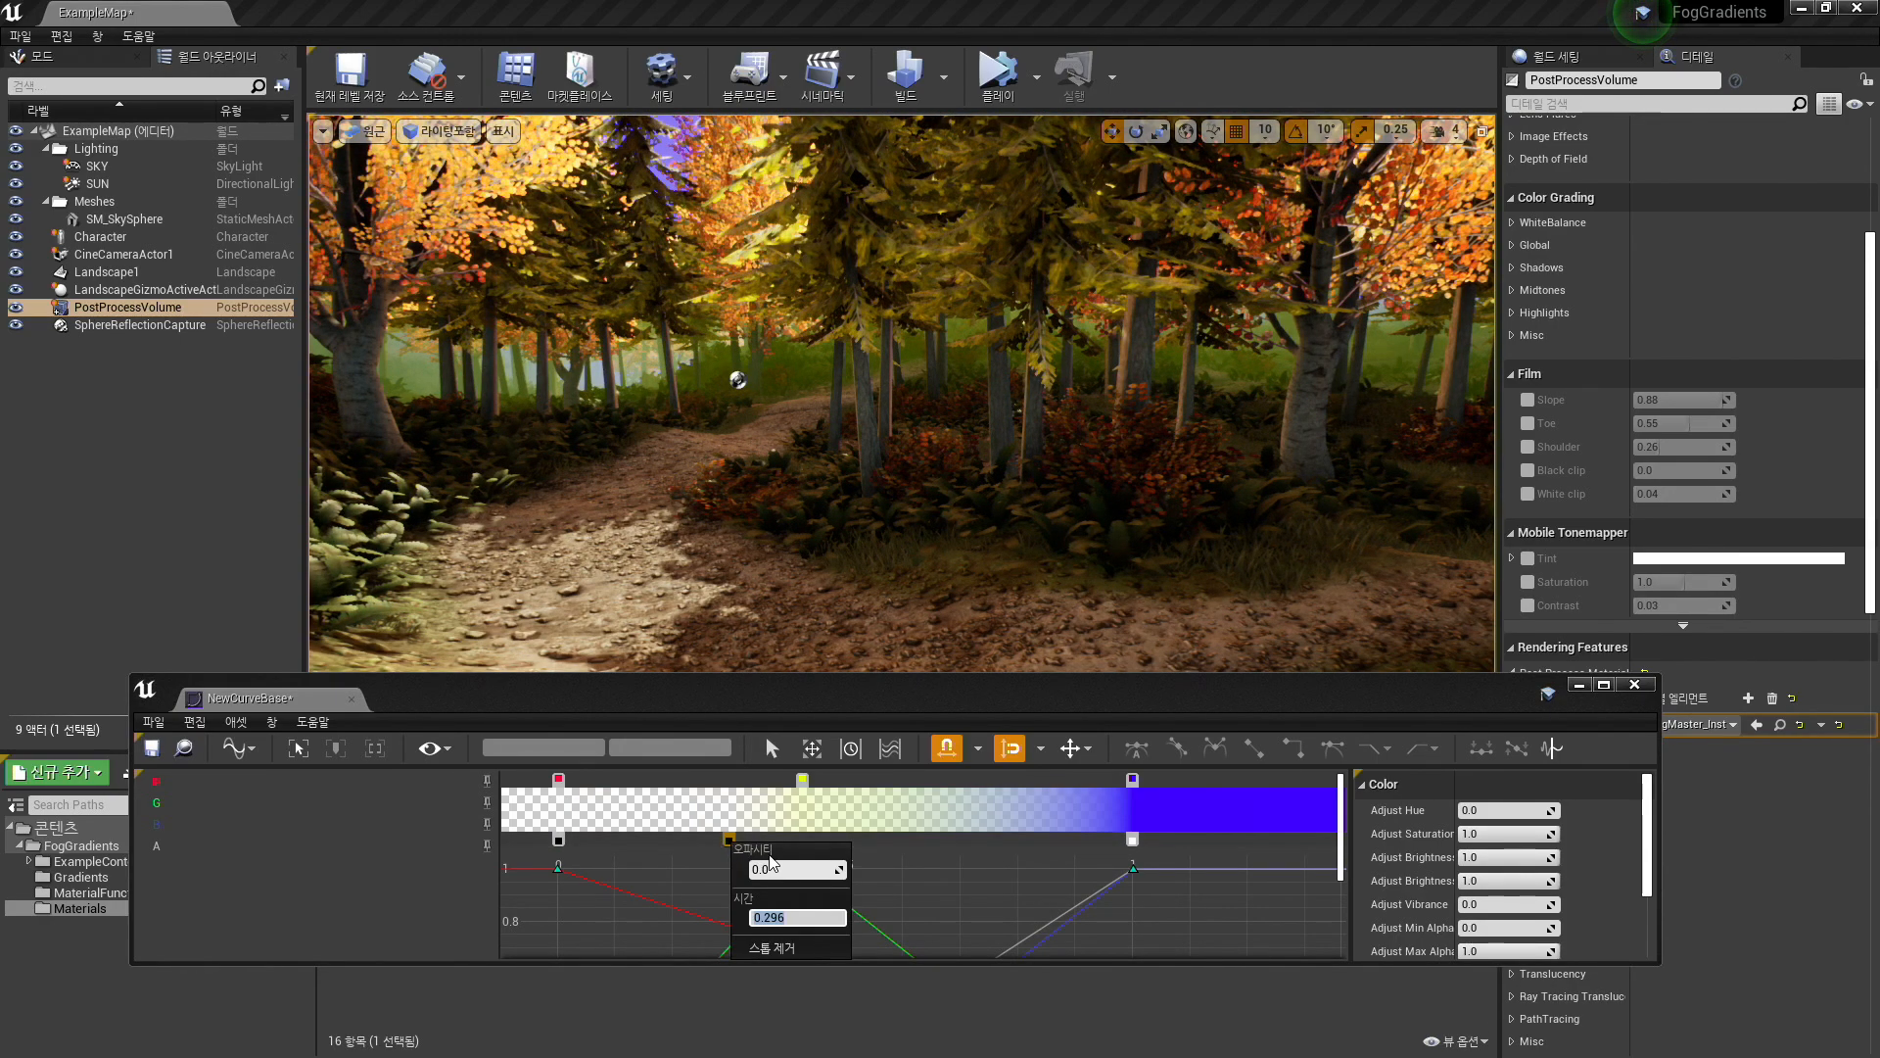
{"action": "type", "text": "0.7"}
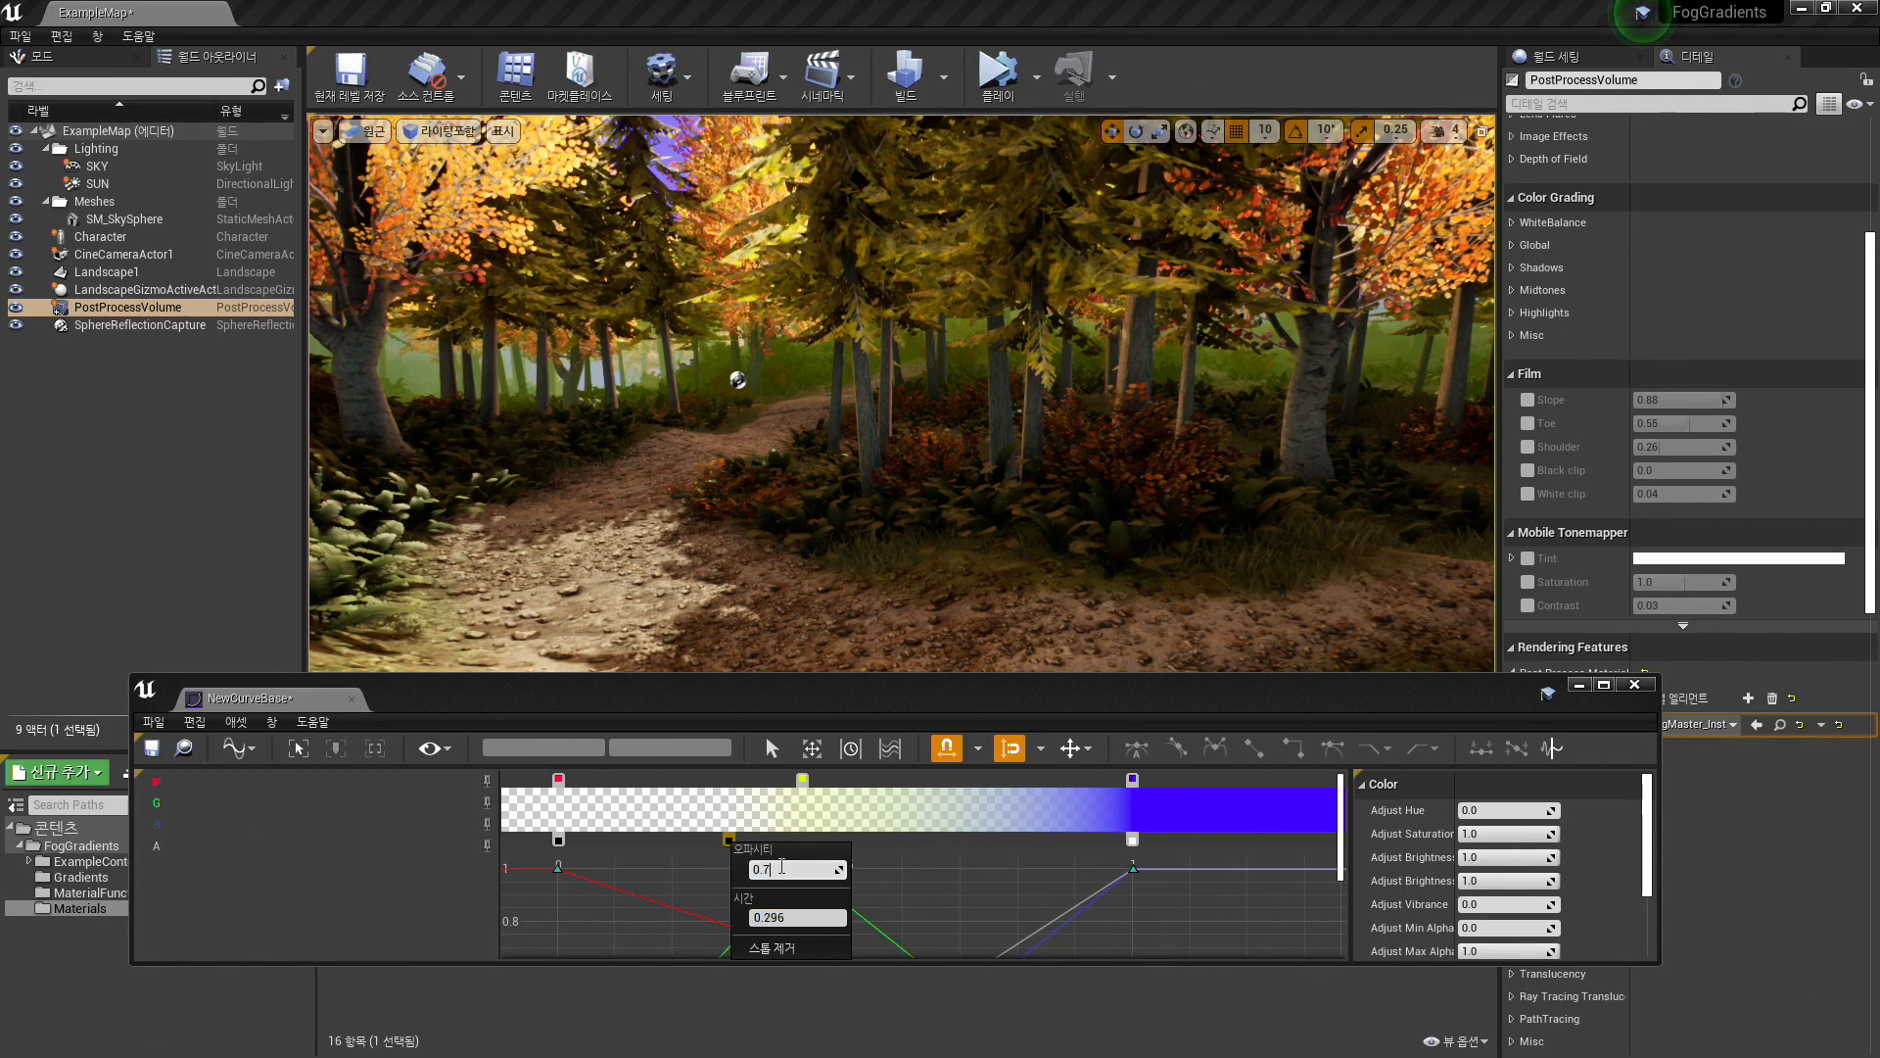
{"action": "key", "text": "Return"}
{"action": "left_click", "coordinate": [716, 874]}
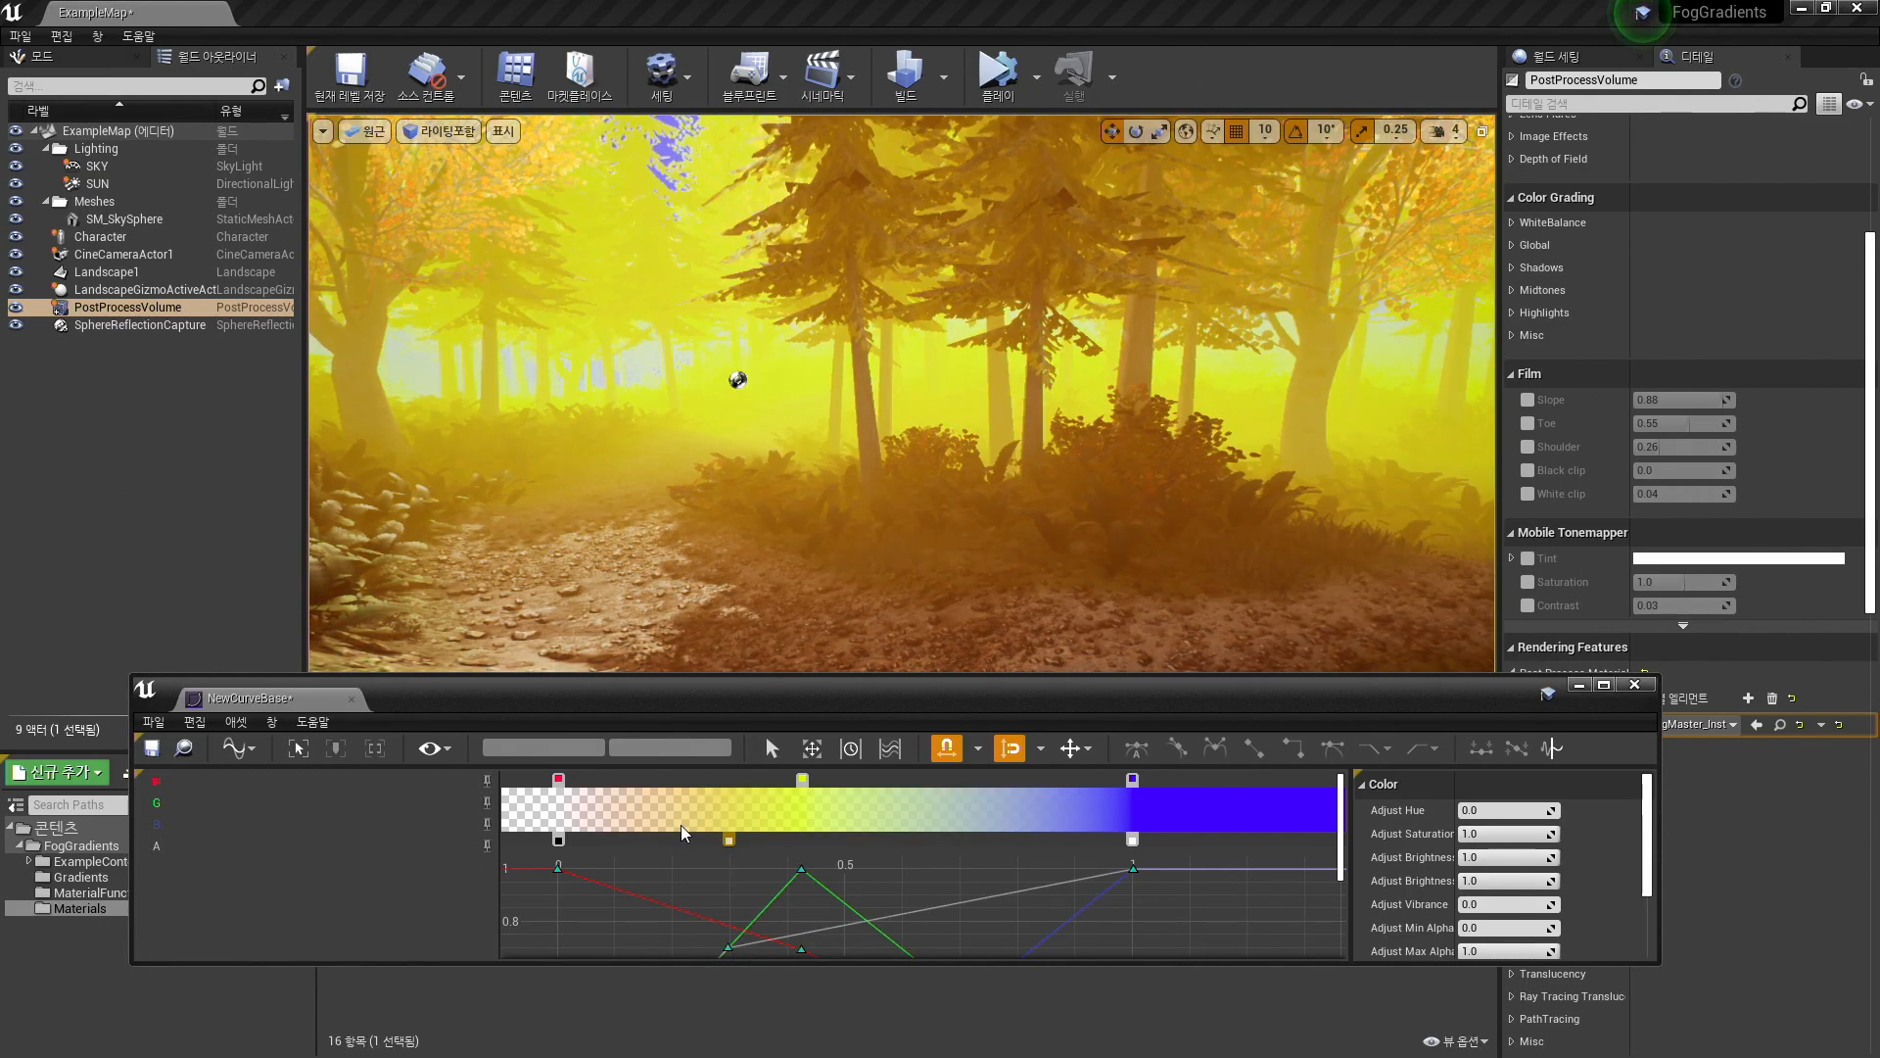
- Reposition the gradient's color keys, with red at about 0.16, yellow at about 0.42 and blue at about 0.68
{"action": "left_click_drag", "start_coordinate": [561, 782], "coordinate": [846, 781]}
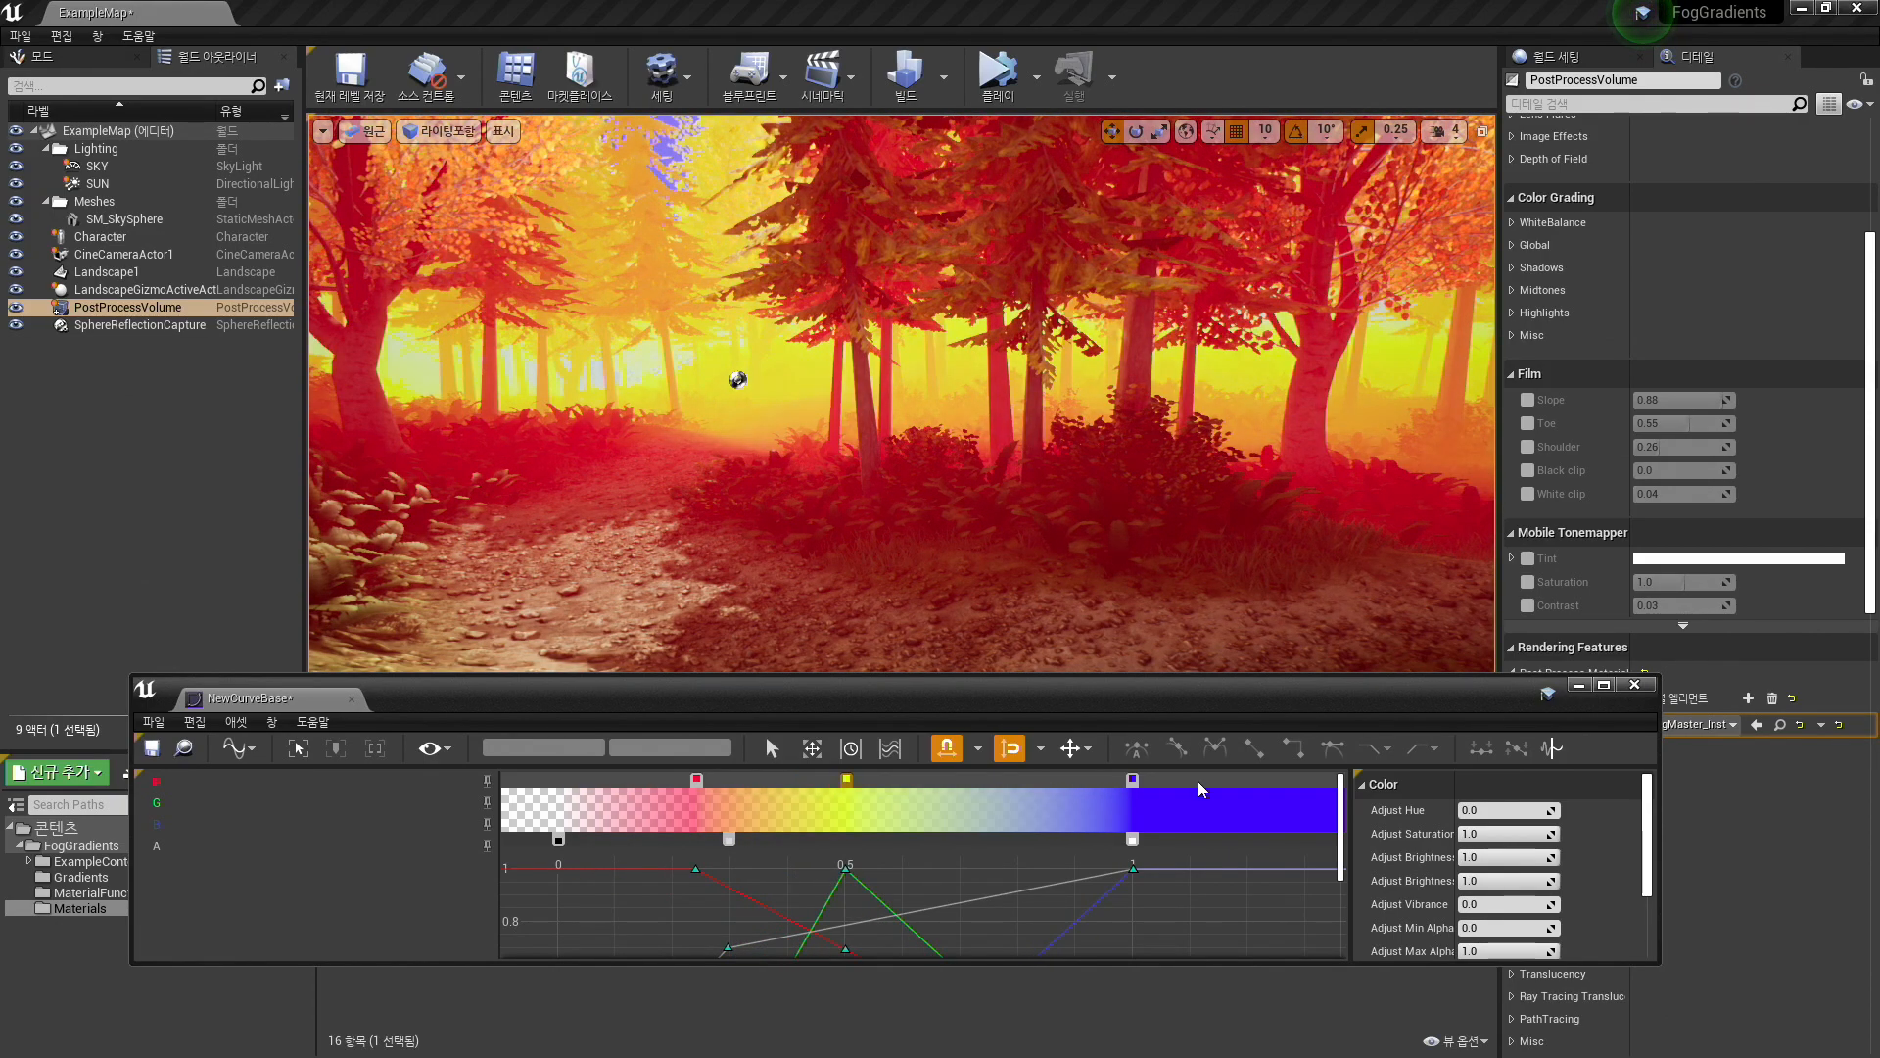
{"action": "left_click_drag", "start_coordinate": [1134, 784], "coordinate": [800, 782]}
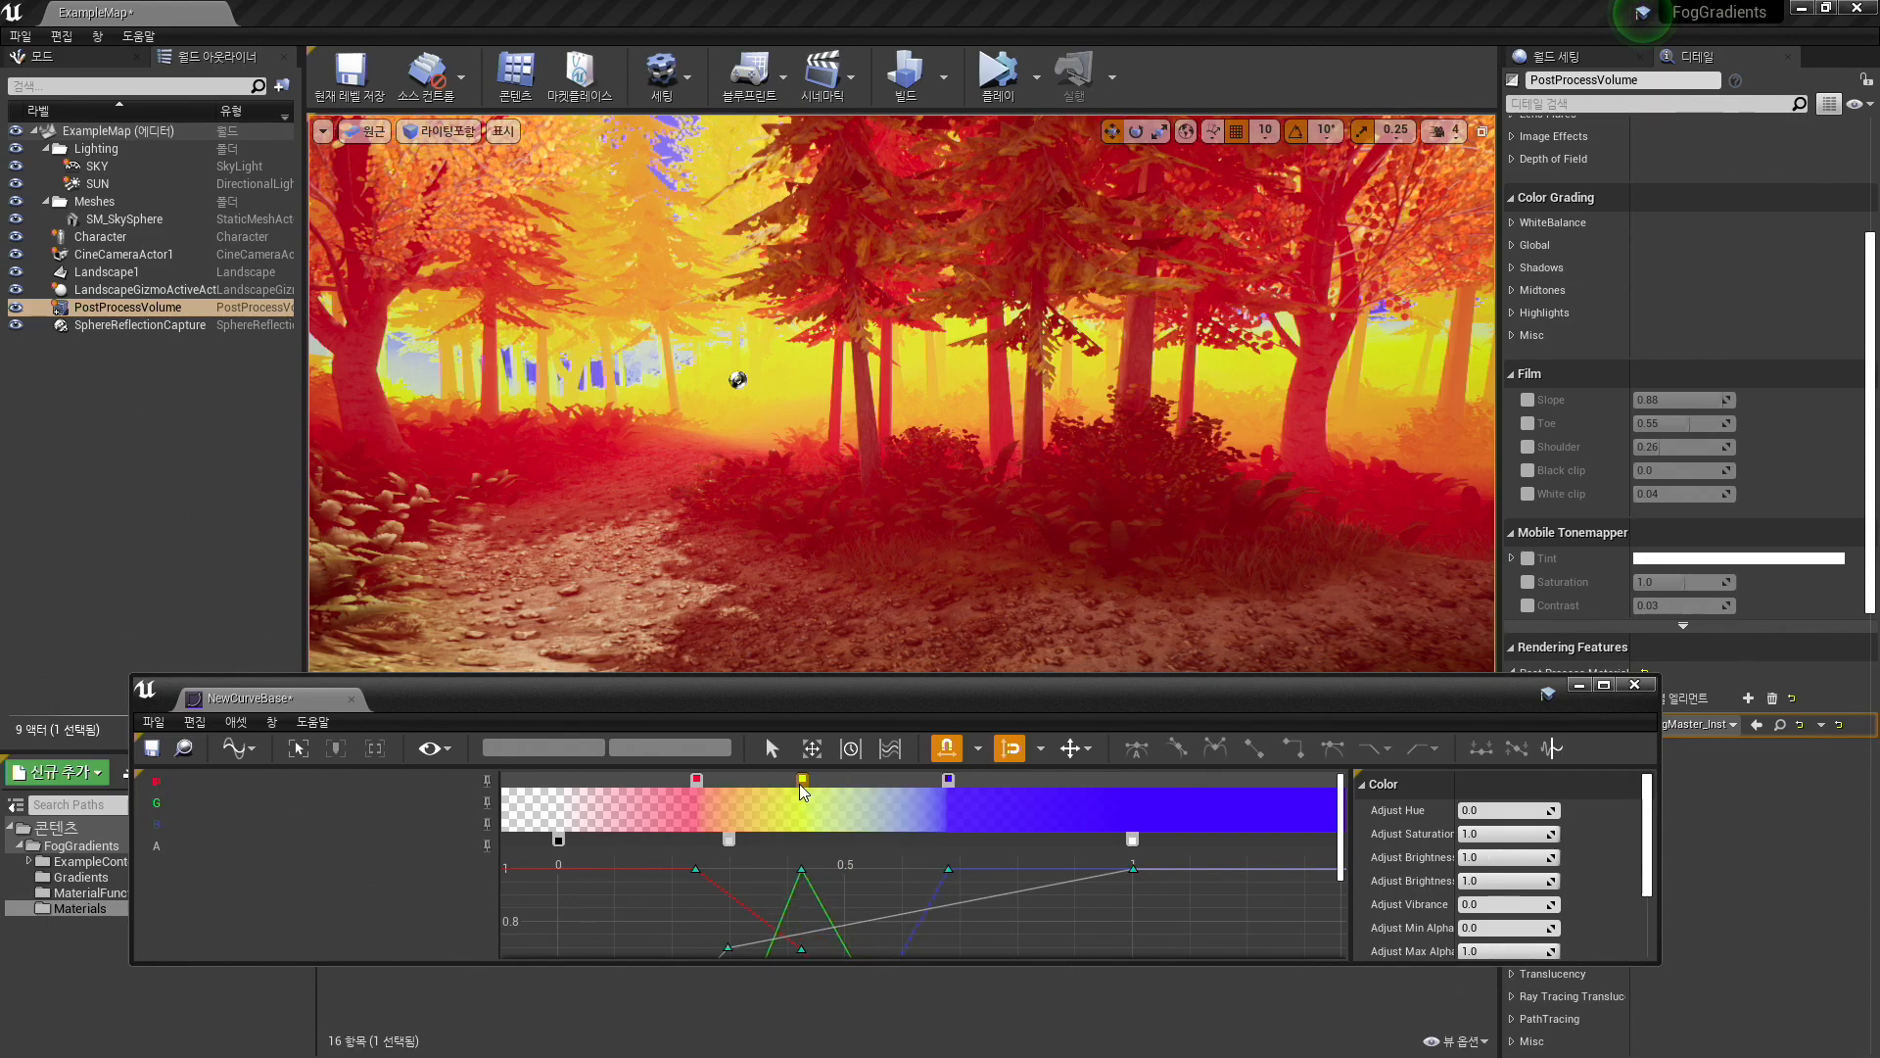
{"action": "left_click_drag", "start_coordinate": [696, 780], "coordinate": [650, 783]}
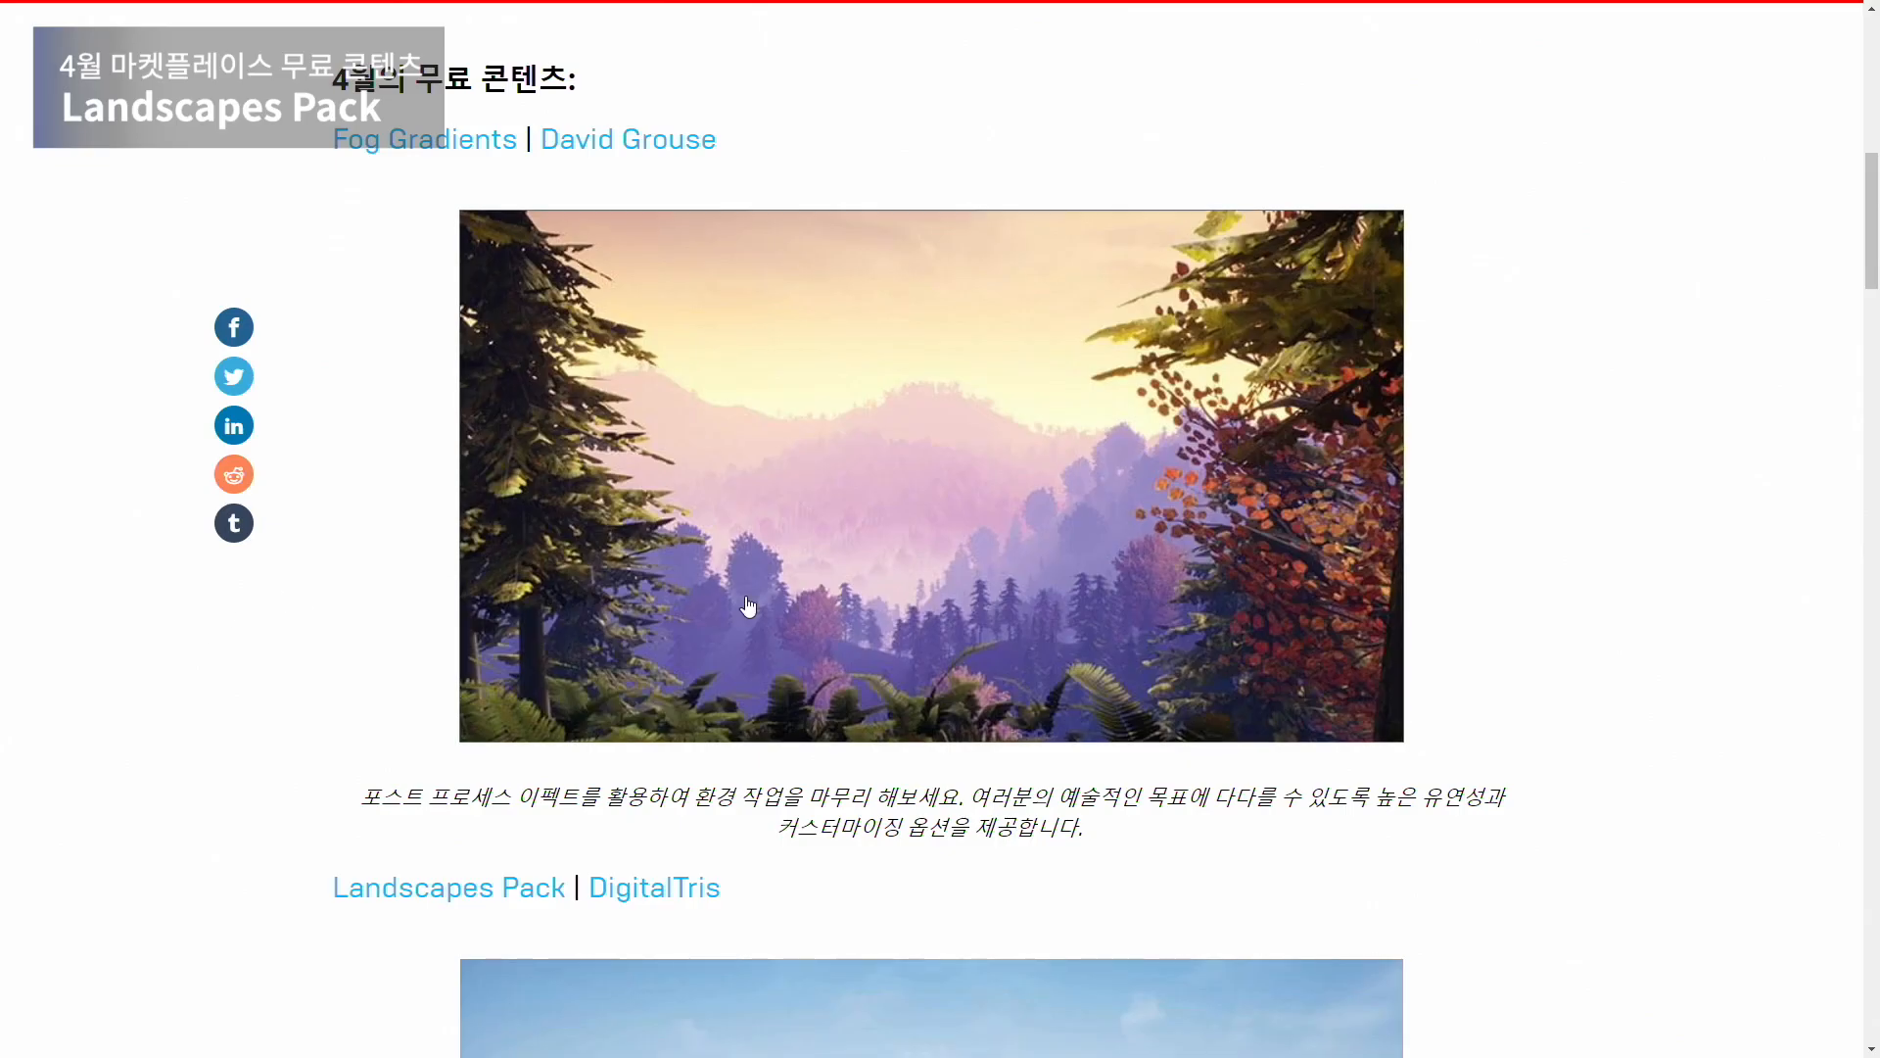
- Switch to the free marketplace content page in the browser and view the Landscapes Pack entry
{"action": "scroll", "coordinate": [484, 581], "scroll_direction": "down", "scroll_amount": 5}
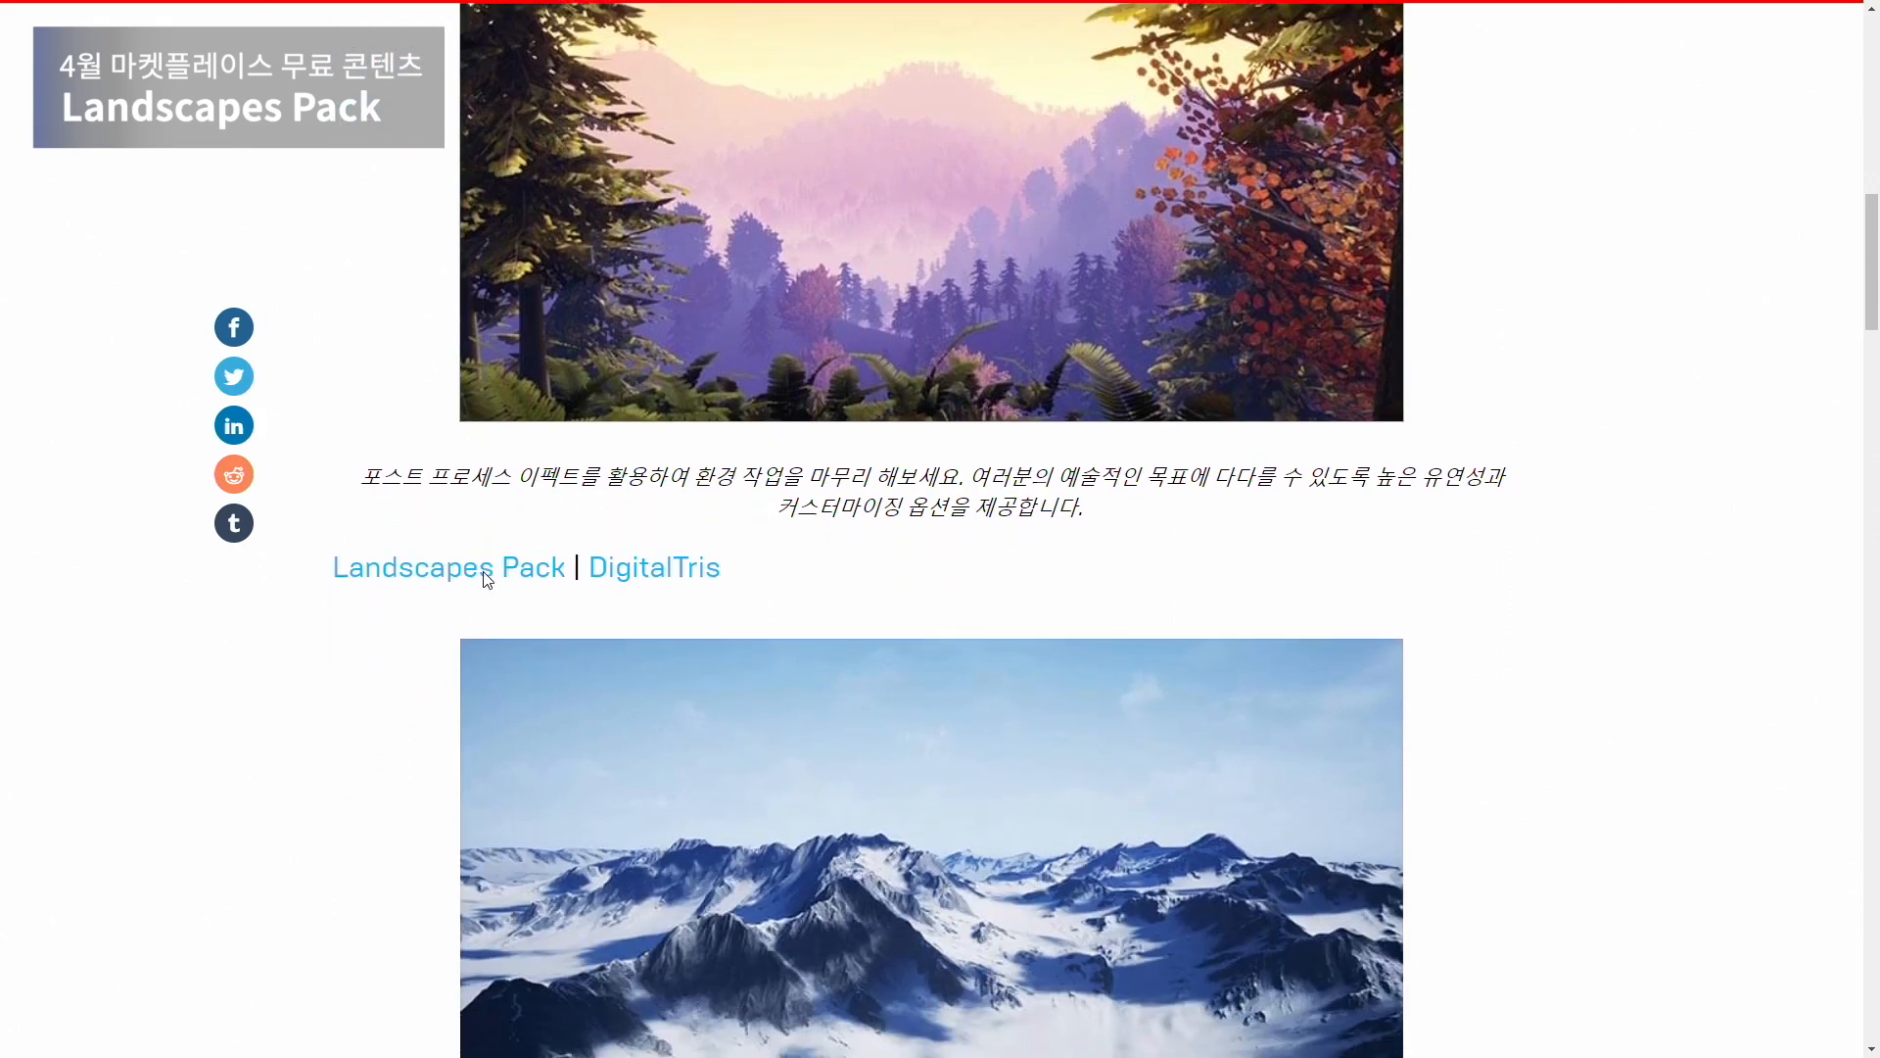
{"action": "scroll", "coordinate": [484, 584], "scroll_direction": "down", "scroll_amount": 1}
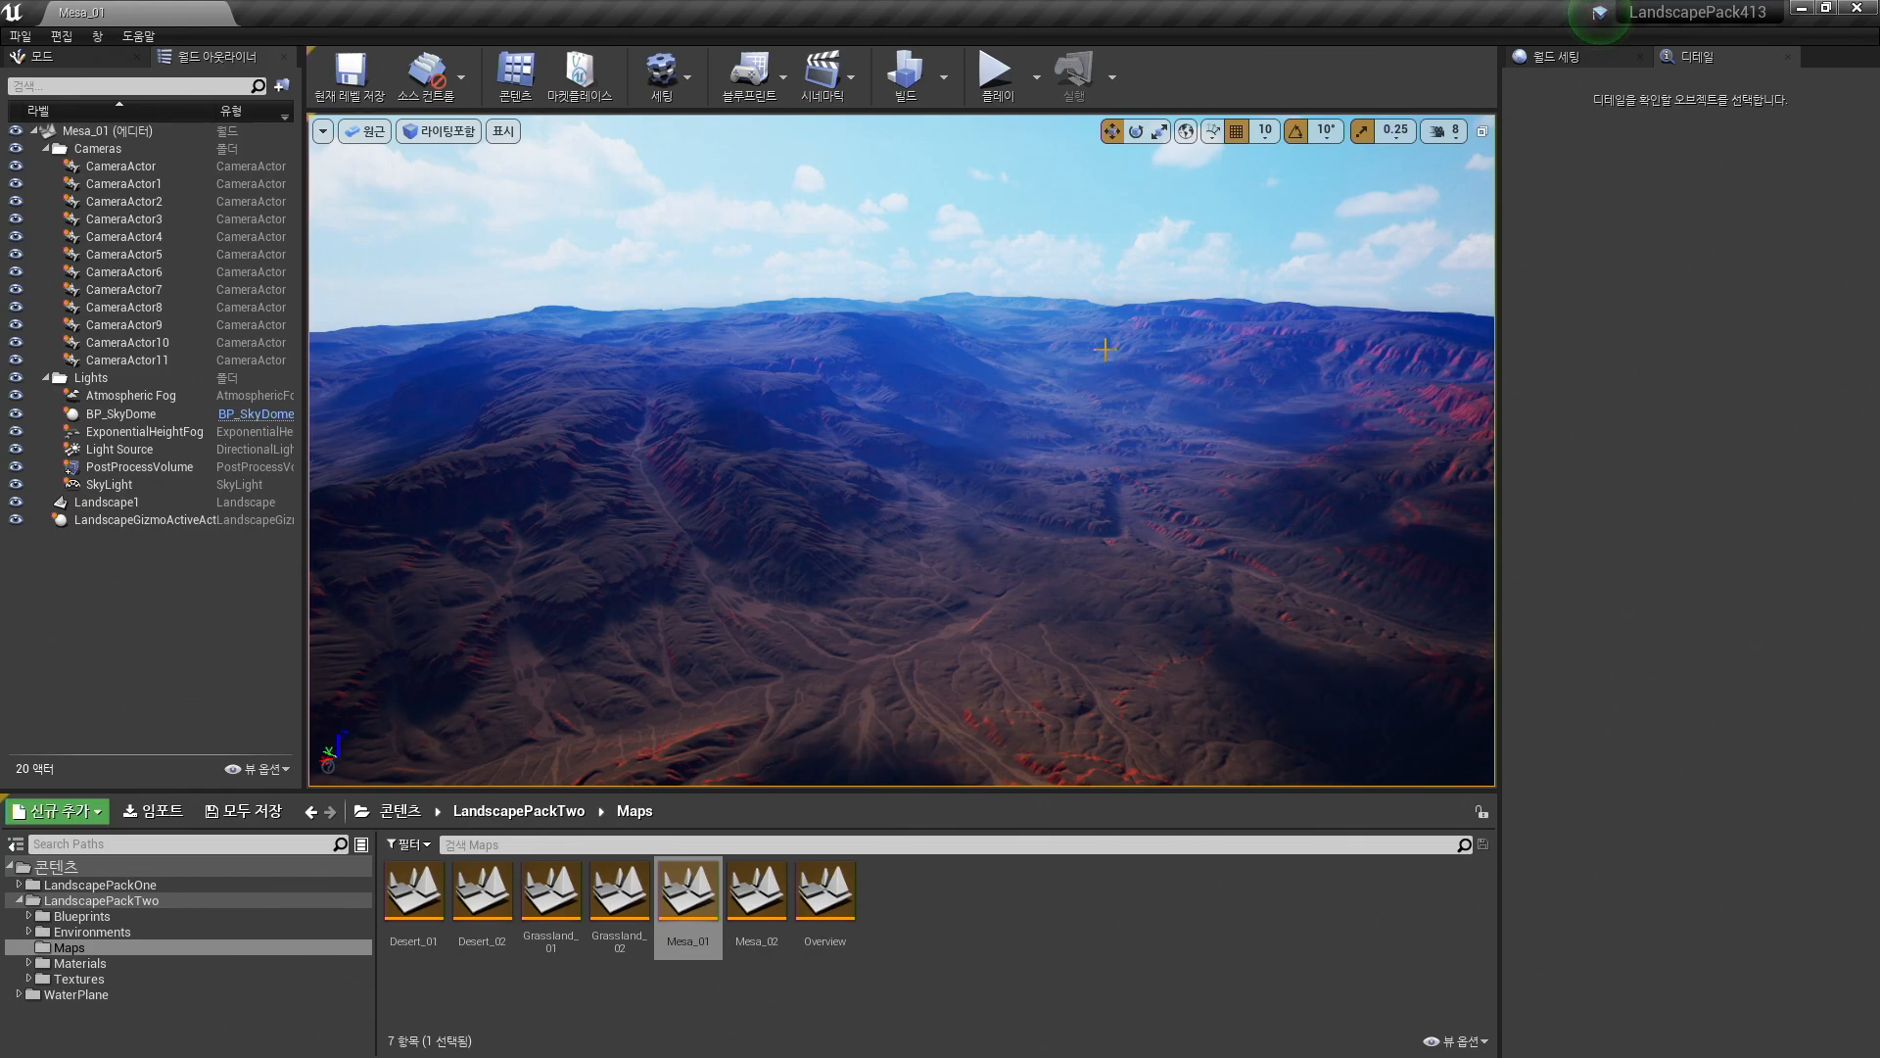
- Switch to the Mesa_01 map in the LandscapePack413 project and activate the Sculpt tool in Landscape mode
{"action": "right_click_drag", "start_coordinate": [1059, 441], "coordinate": [1072, 490]}
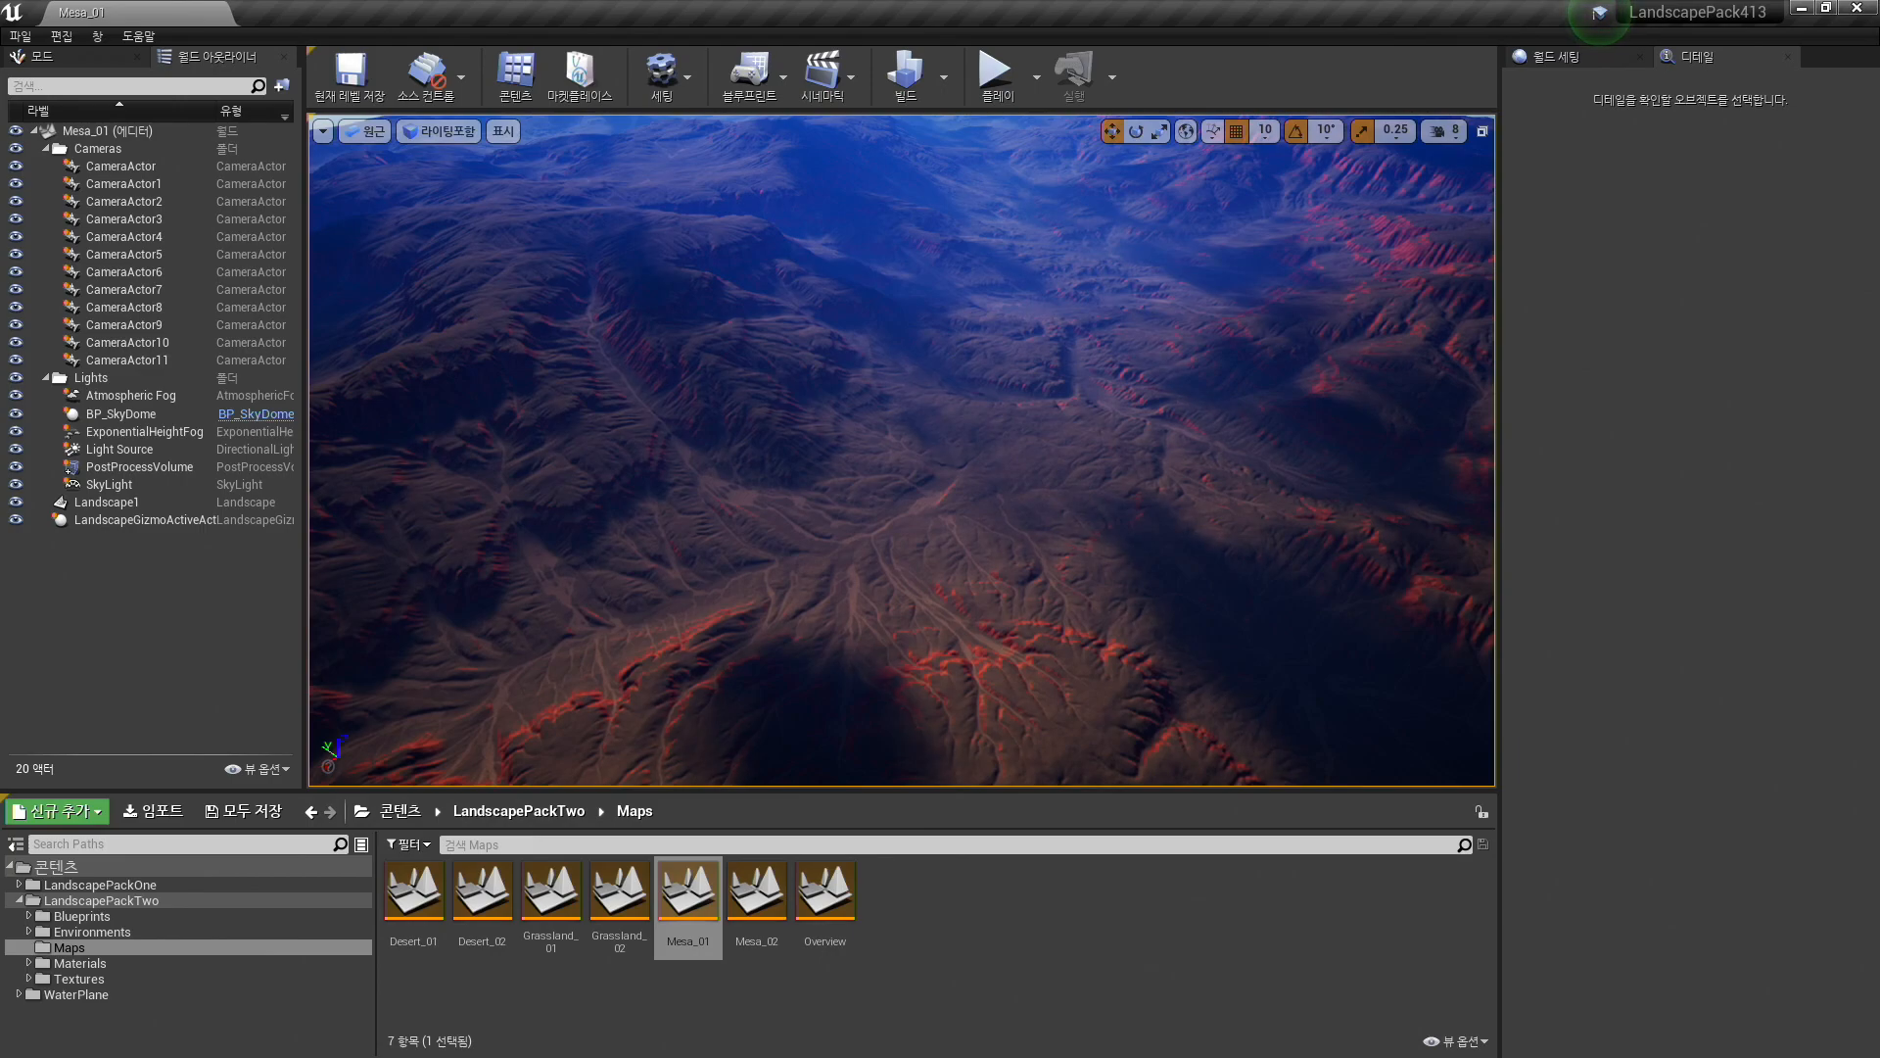
{"action": "mouse_move", "coordinate": [1059, 576]}
{"action": "right_mouse_down"}
{"action": "mouse_move", "coordinate": [1064, 525]}
{"action": "mouse_move", "coordinate": [1050, 568]}
{"action": "mouse_move", "coordinate": [1081, 568]}
{"action": "right_mouse_up"}
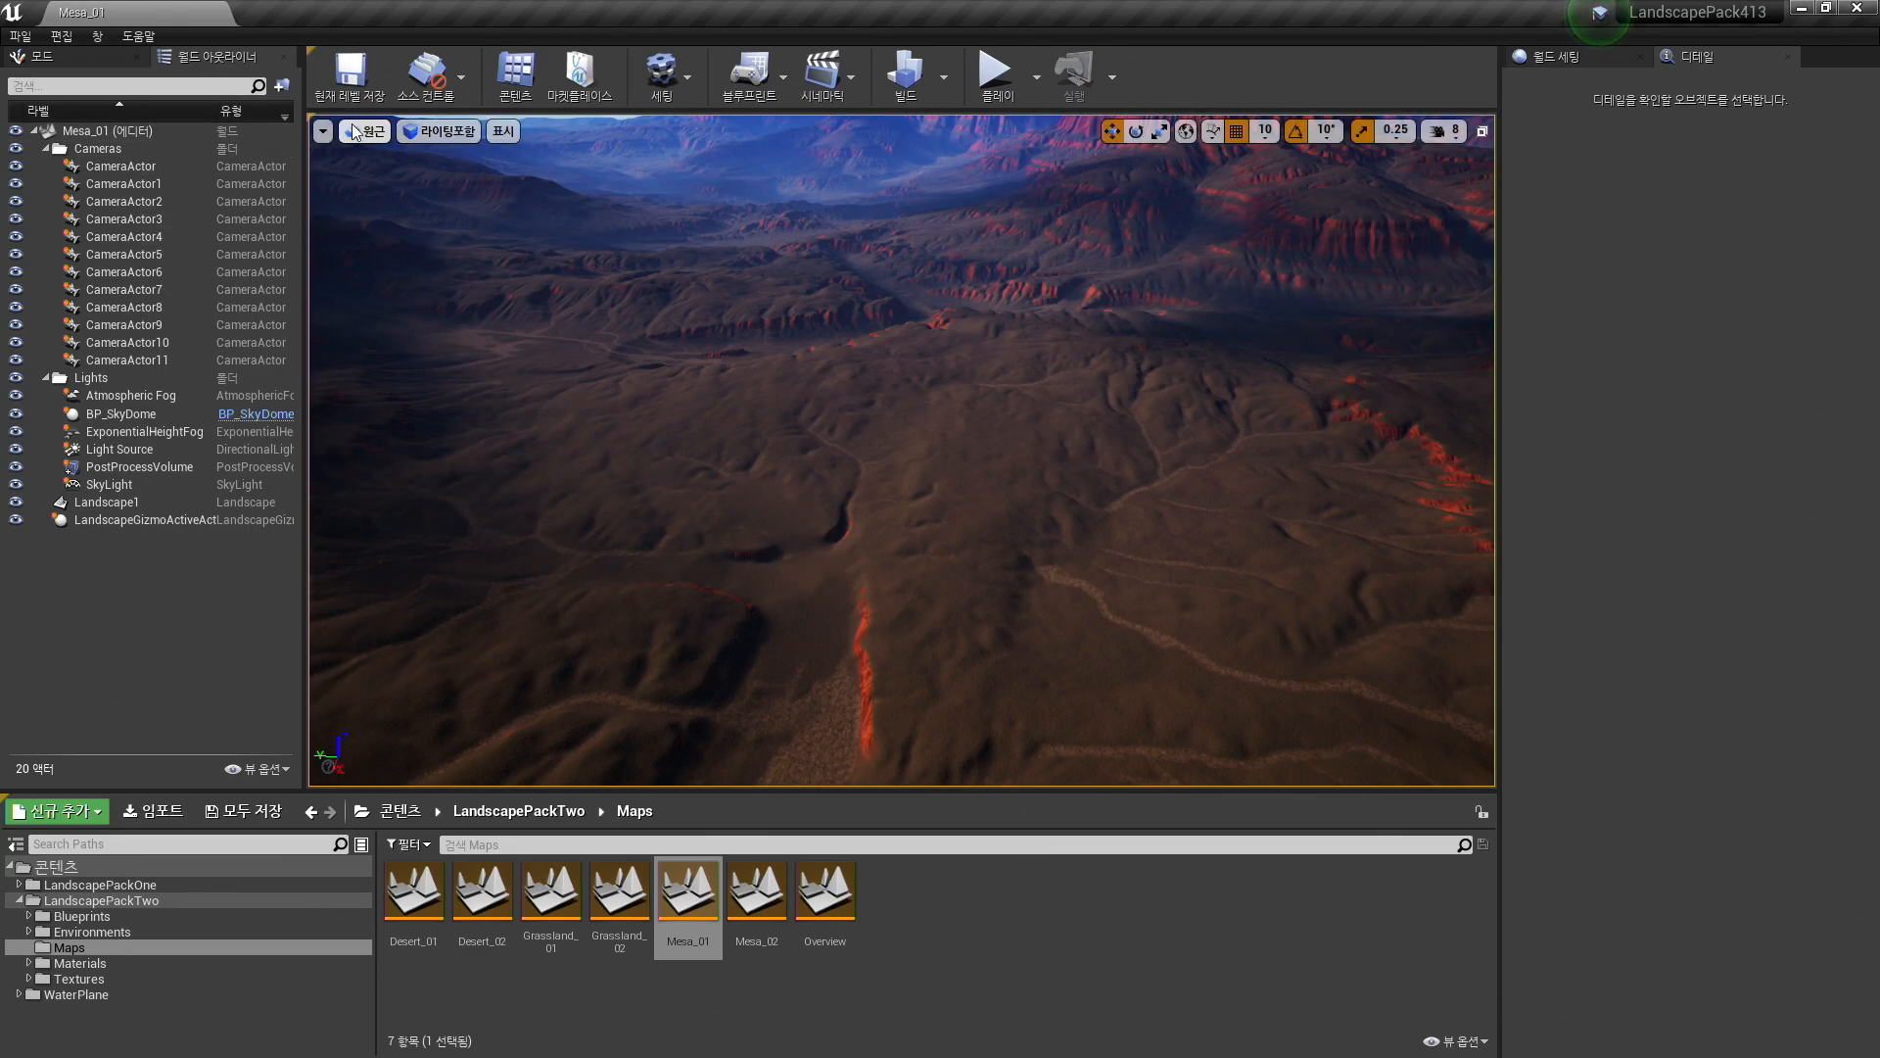
{"action": "left_click", "coordinate": [56, 58]}
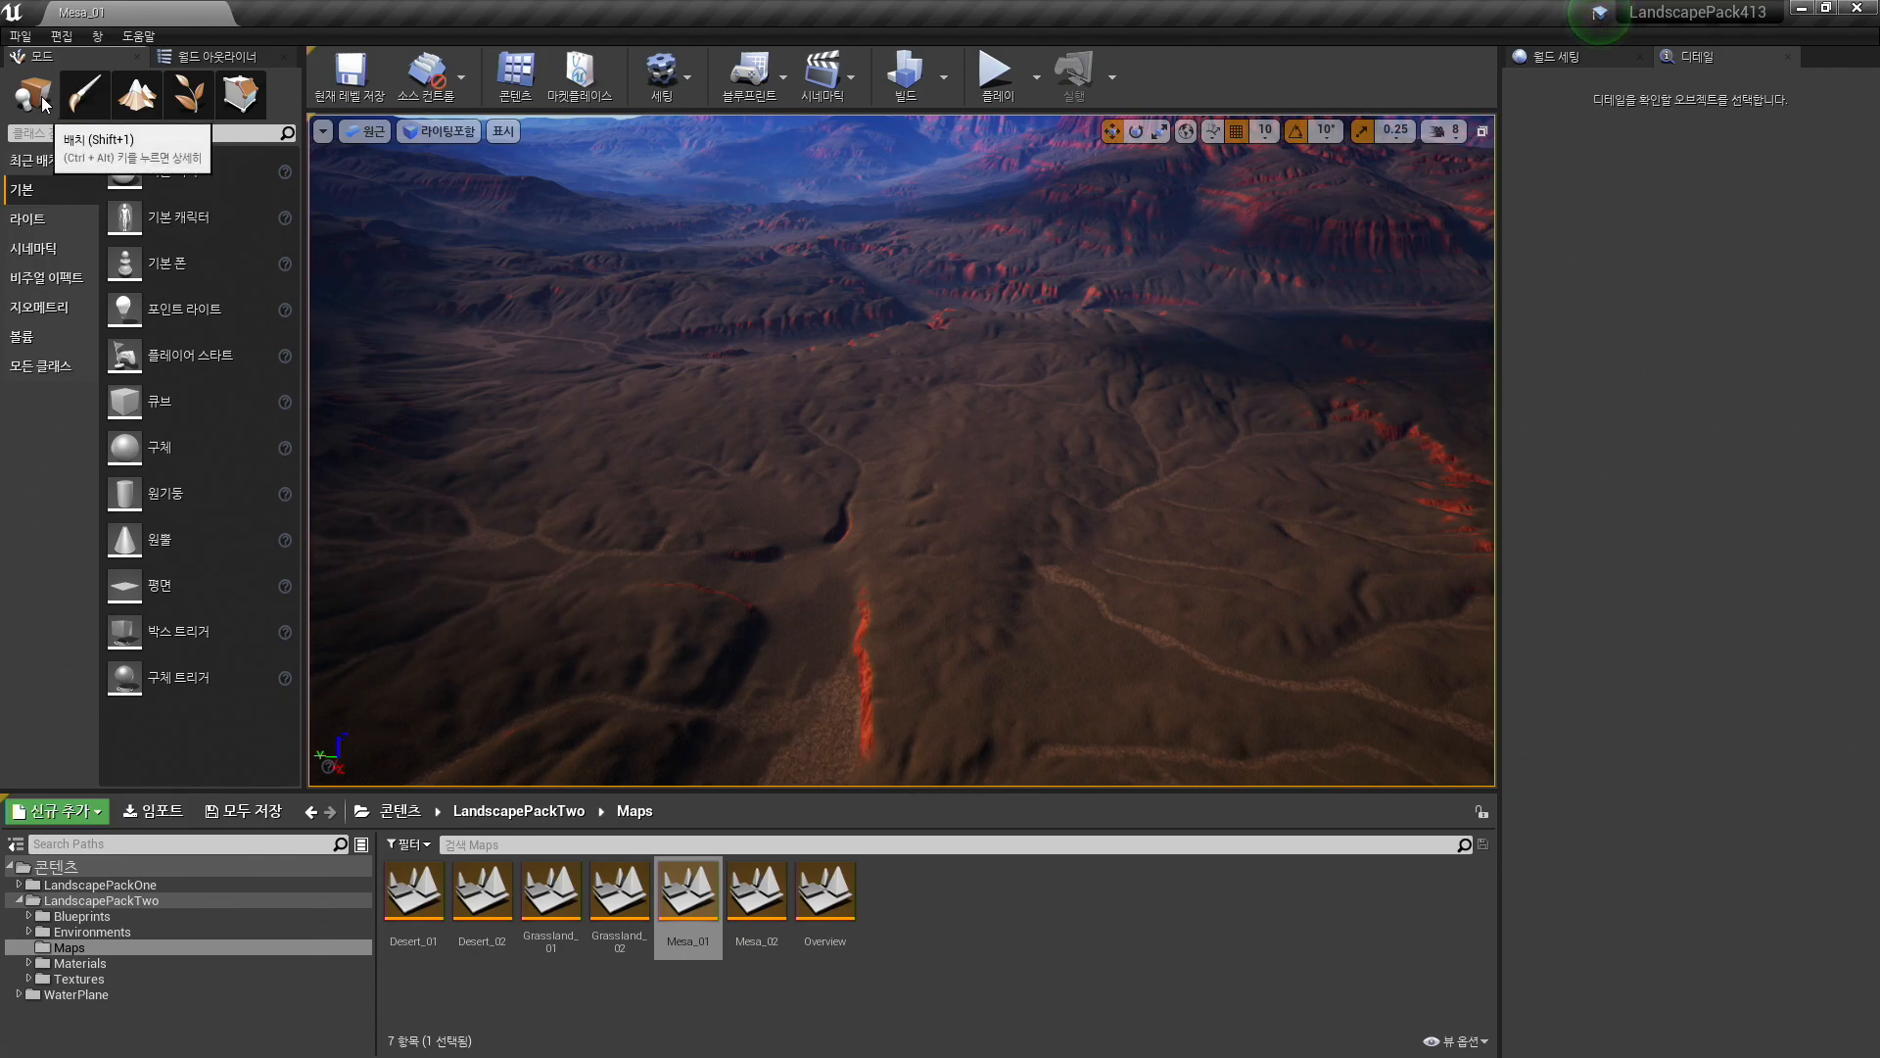
{"action": "left_click", "coordinate": [131, 101]}
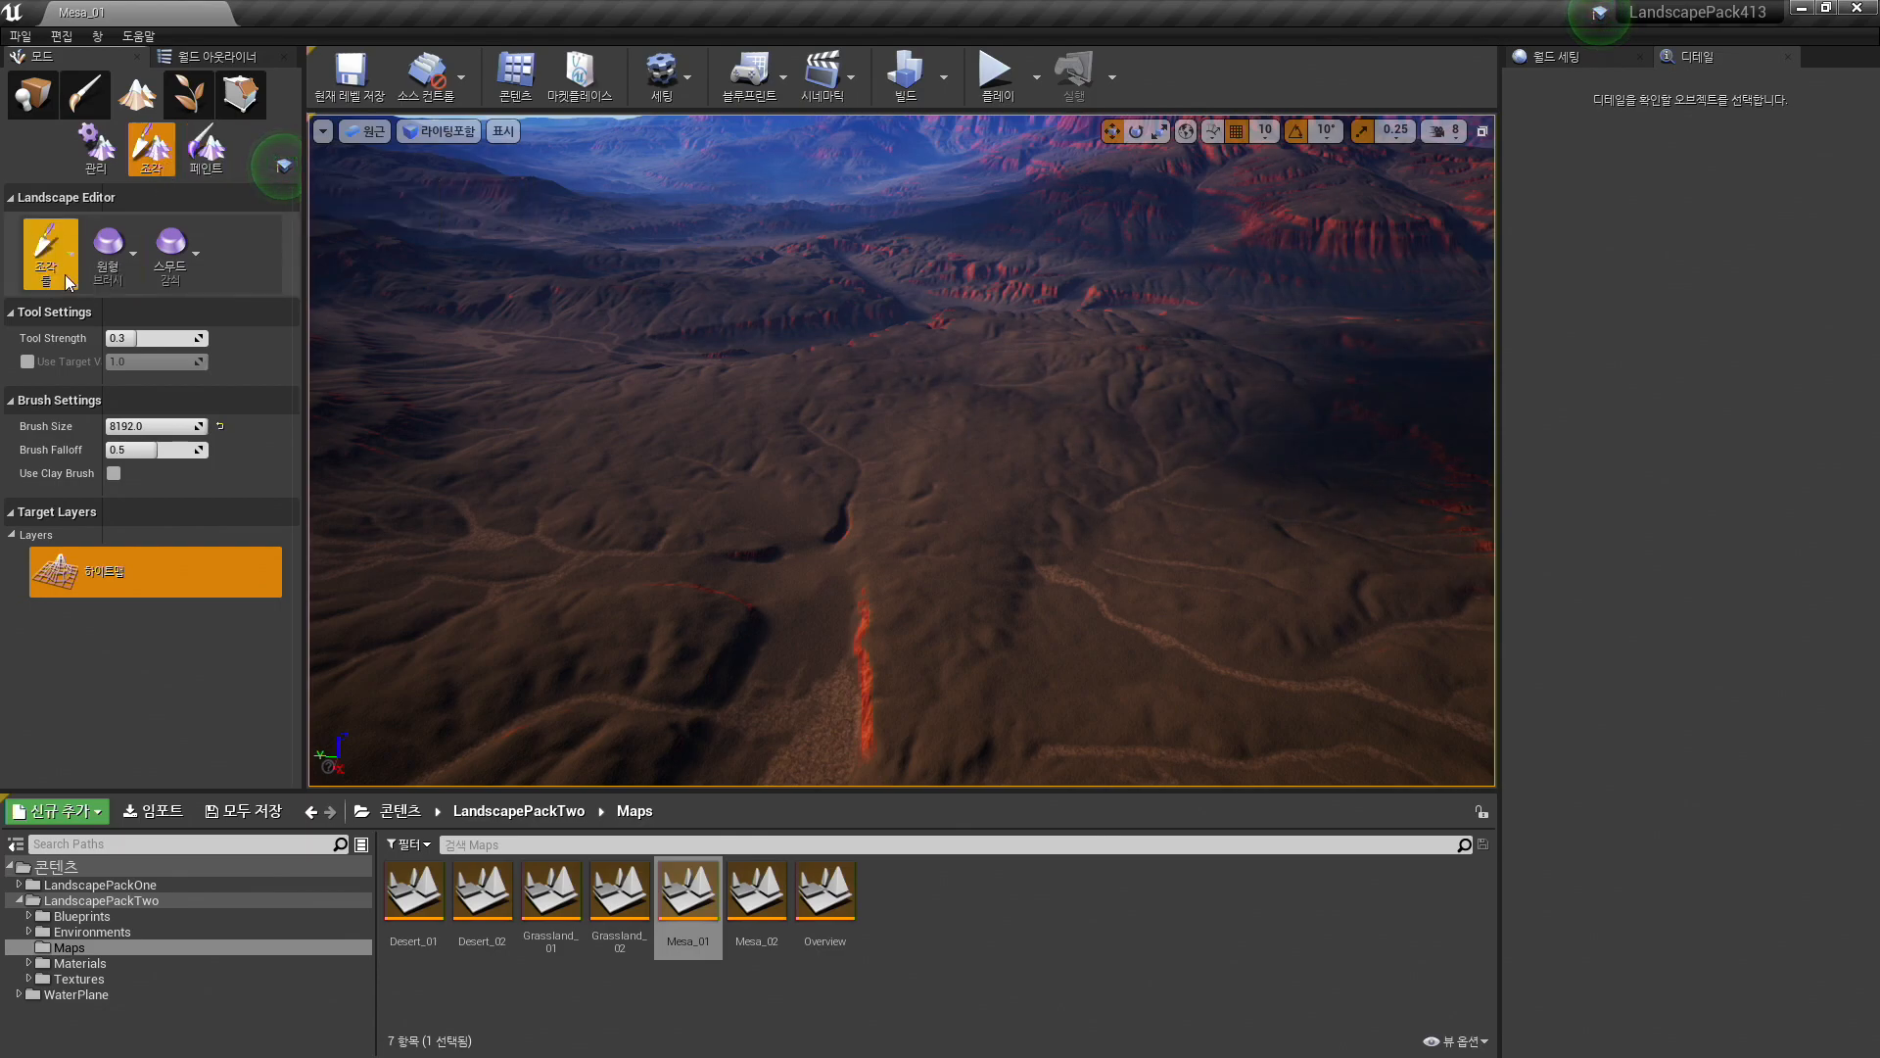
{"action": "left_click", "coordinate": [51, 251]}
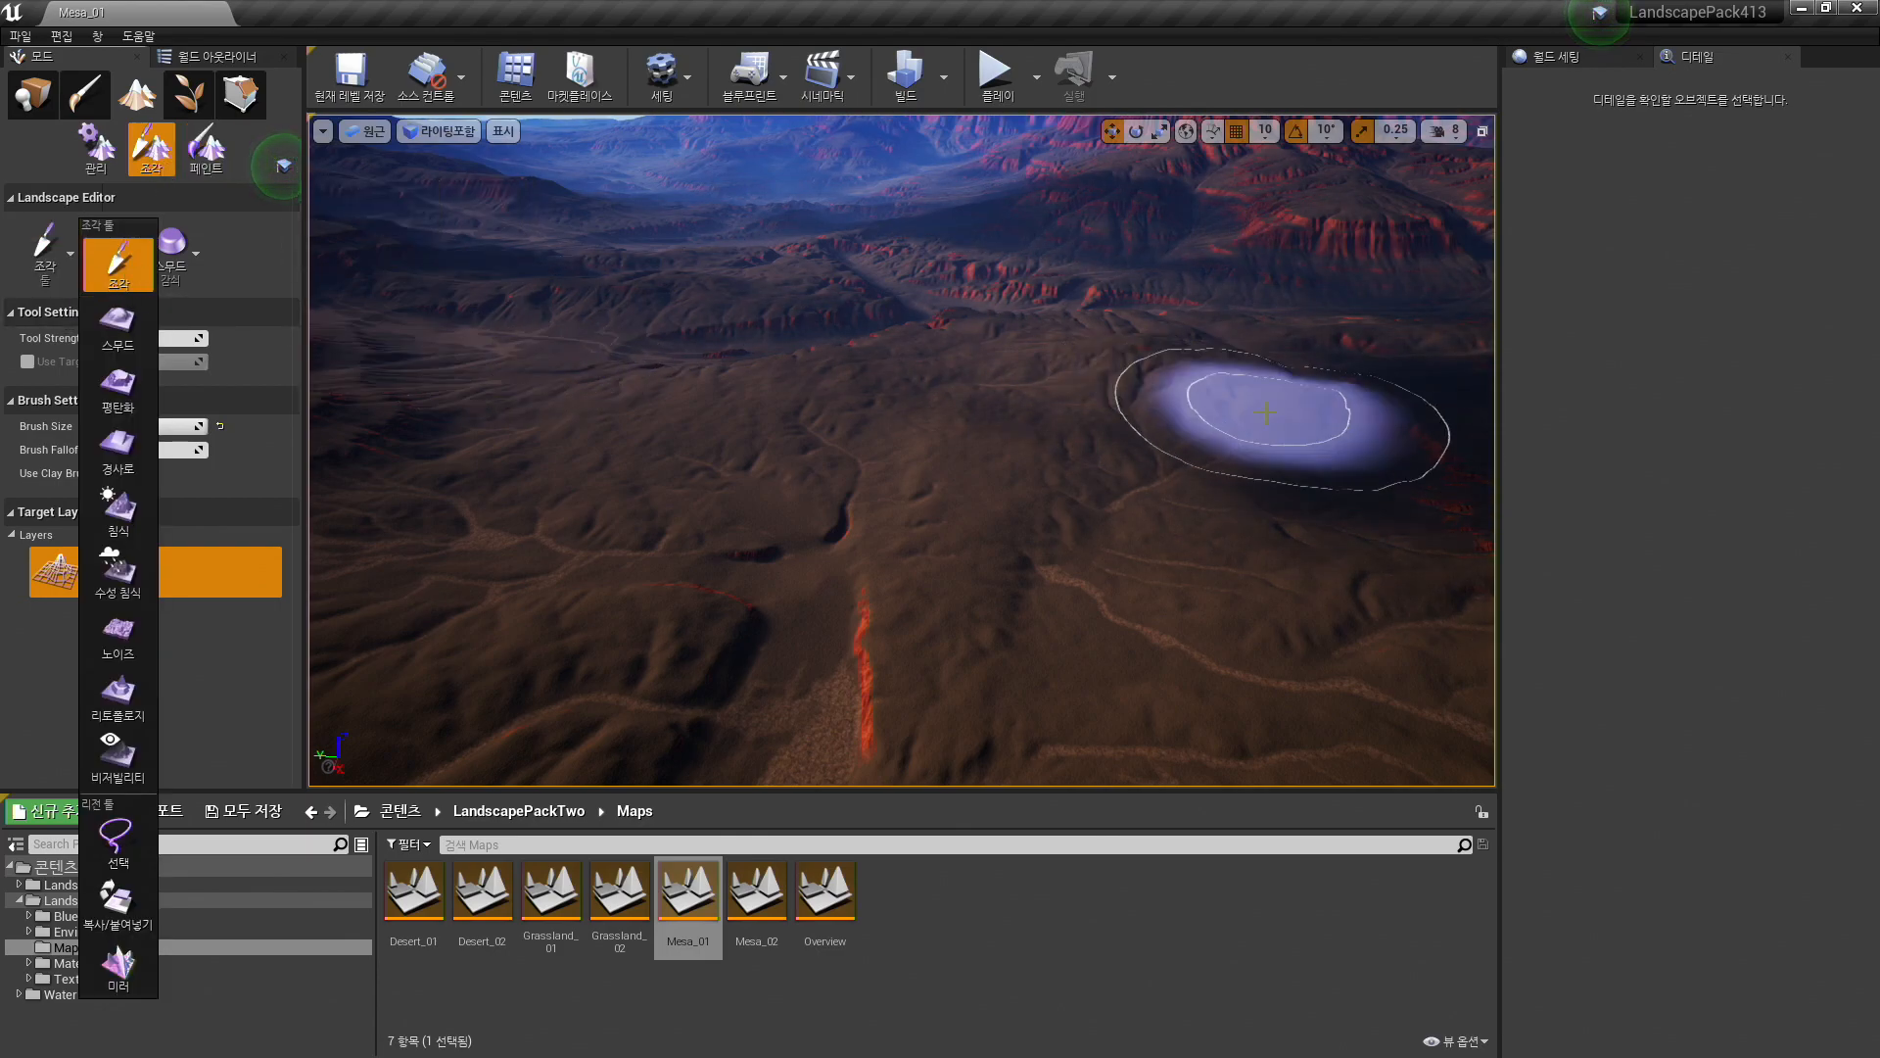
- Raise a large hill in the middle of the Mesa_01 plain with the Sculpt tool
{"action": "right_click_drag", "start_coordinate": [1159, 464], "coordinate": [1175, 495]}
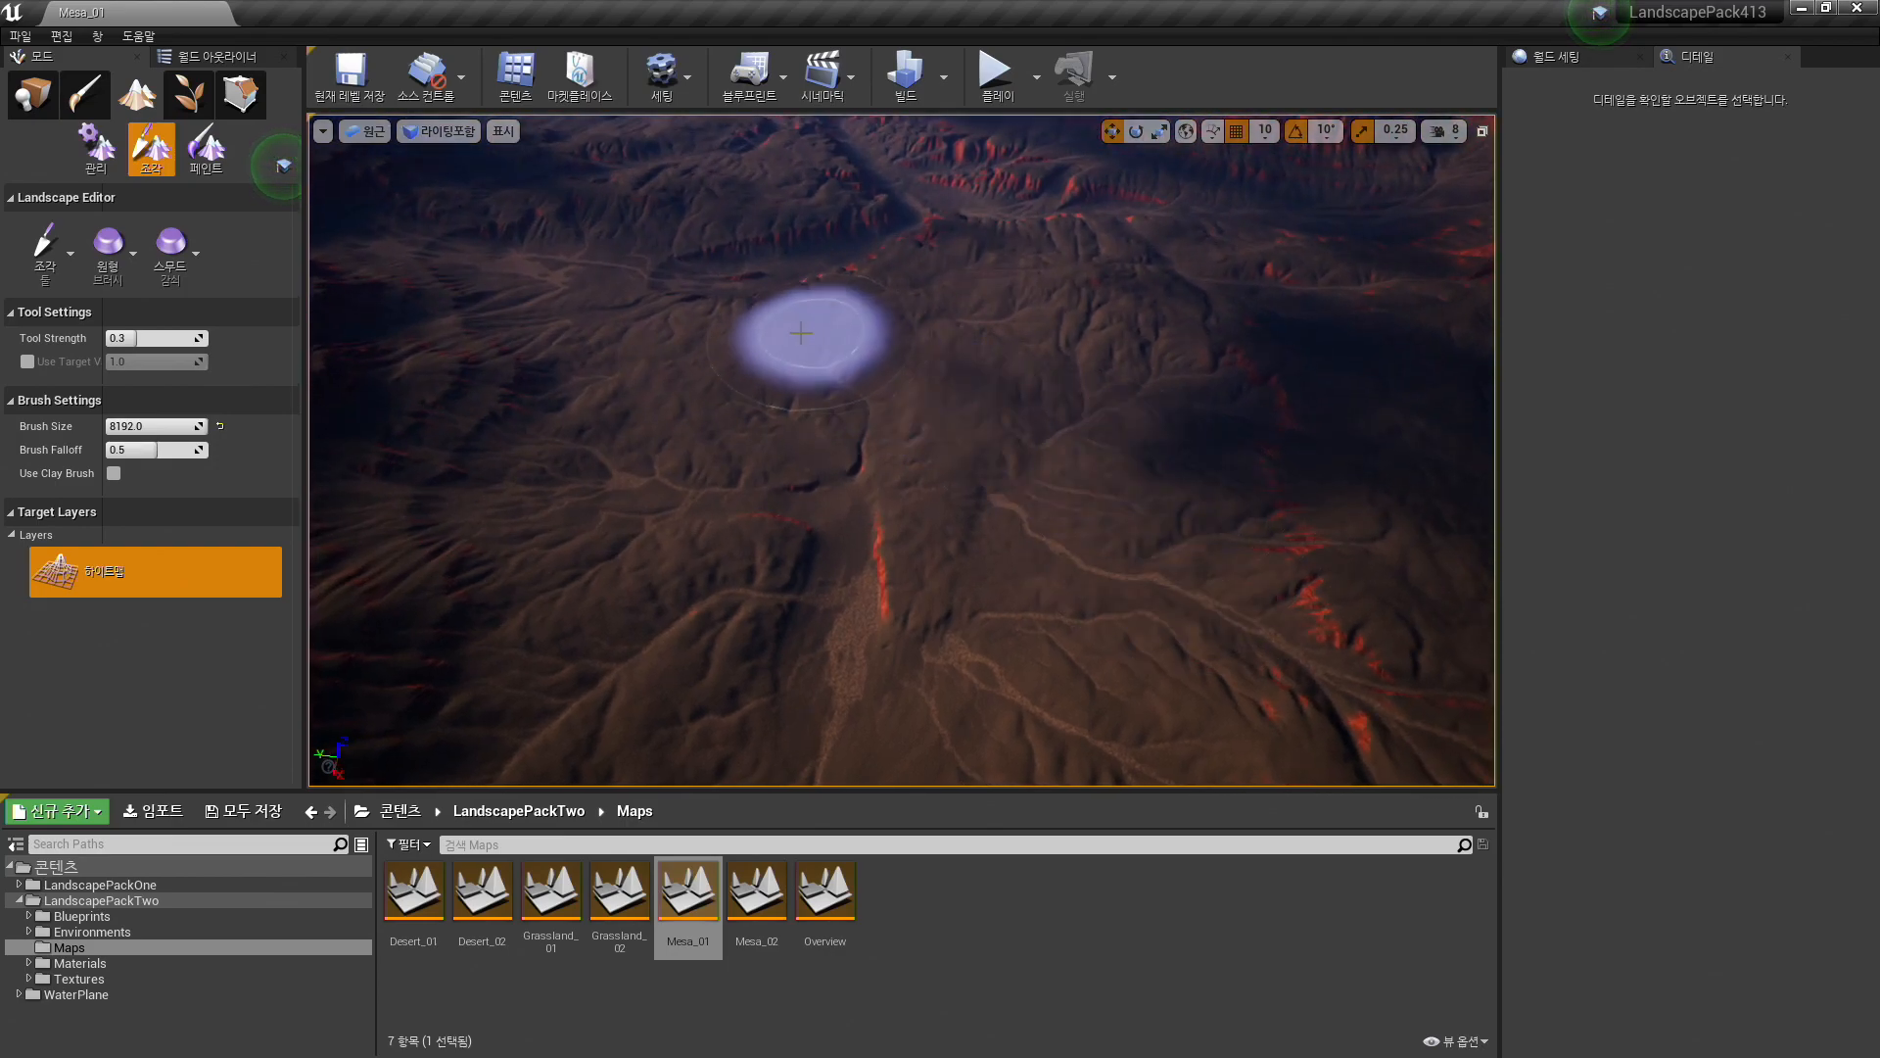
{"action": "key", "text": "w"}
{"action": "right_click_drag", "start_coordinate": [837, 345], "coordinate": [837, 345]}
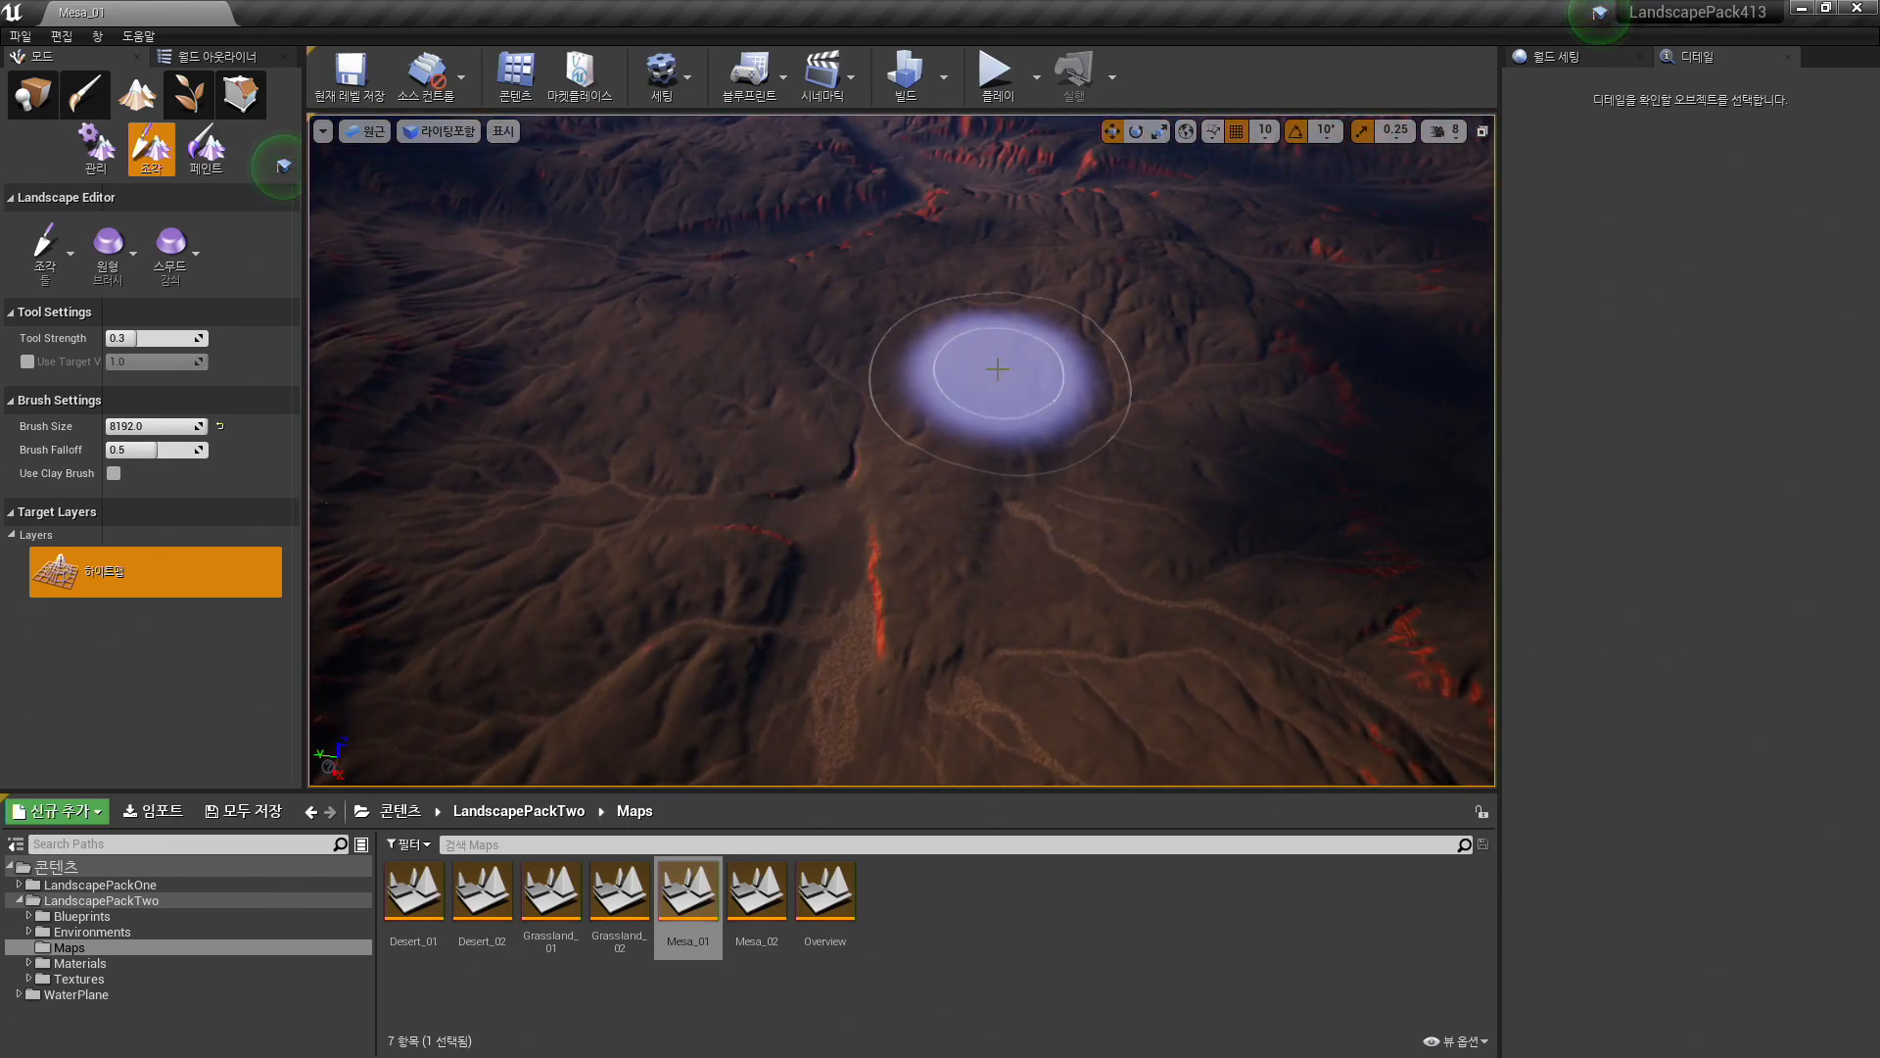
{"action": "right_click_drag", "start_coordinate": [779, 421], "coordinate": [880, 434]}
{"action": "right_click_drag", "start_coordinate": [957, 386], "coordinate": [948, 374]}
{"action": "mouse_move", "coordinate": [1056, 416]}
{"action": "left_mouse_down"}
{"action": "mouse_move", "coordinate": [1052, 386]}
{"action": "mouse_move", "coordinate": [974, 362]}
{"action": "left_mouse_up"}
{"action": "mouse_move", "coordinate": [793, 339]}
{"action": "left_mouse_down"}
{"action": "mouse_move", "coordinate": [821, 378]}
{"action": "mouse_move", "coordinate": [743, 441]}
{"action": "mouse_move", "coordinate": [760, 514]}
{"action": "mouse_move", "coordinate": [1056, 577]}
{"action": "left_mouse_up"}
{"action": "key", "text": "s"}
{"action": "right_click_drag", "start_coordinate": [1141, 549], "coordinate": [1158, 539]}
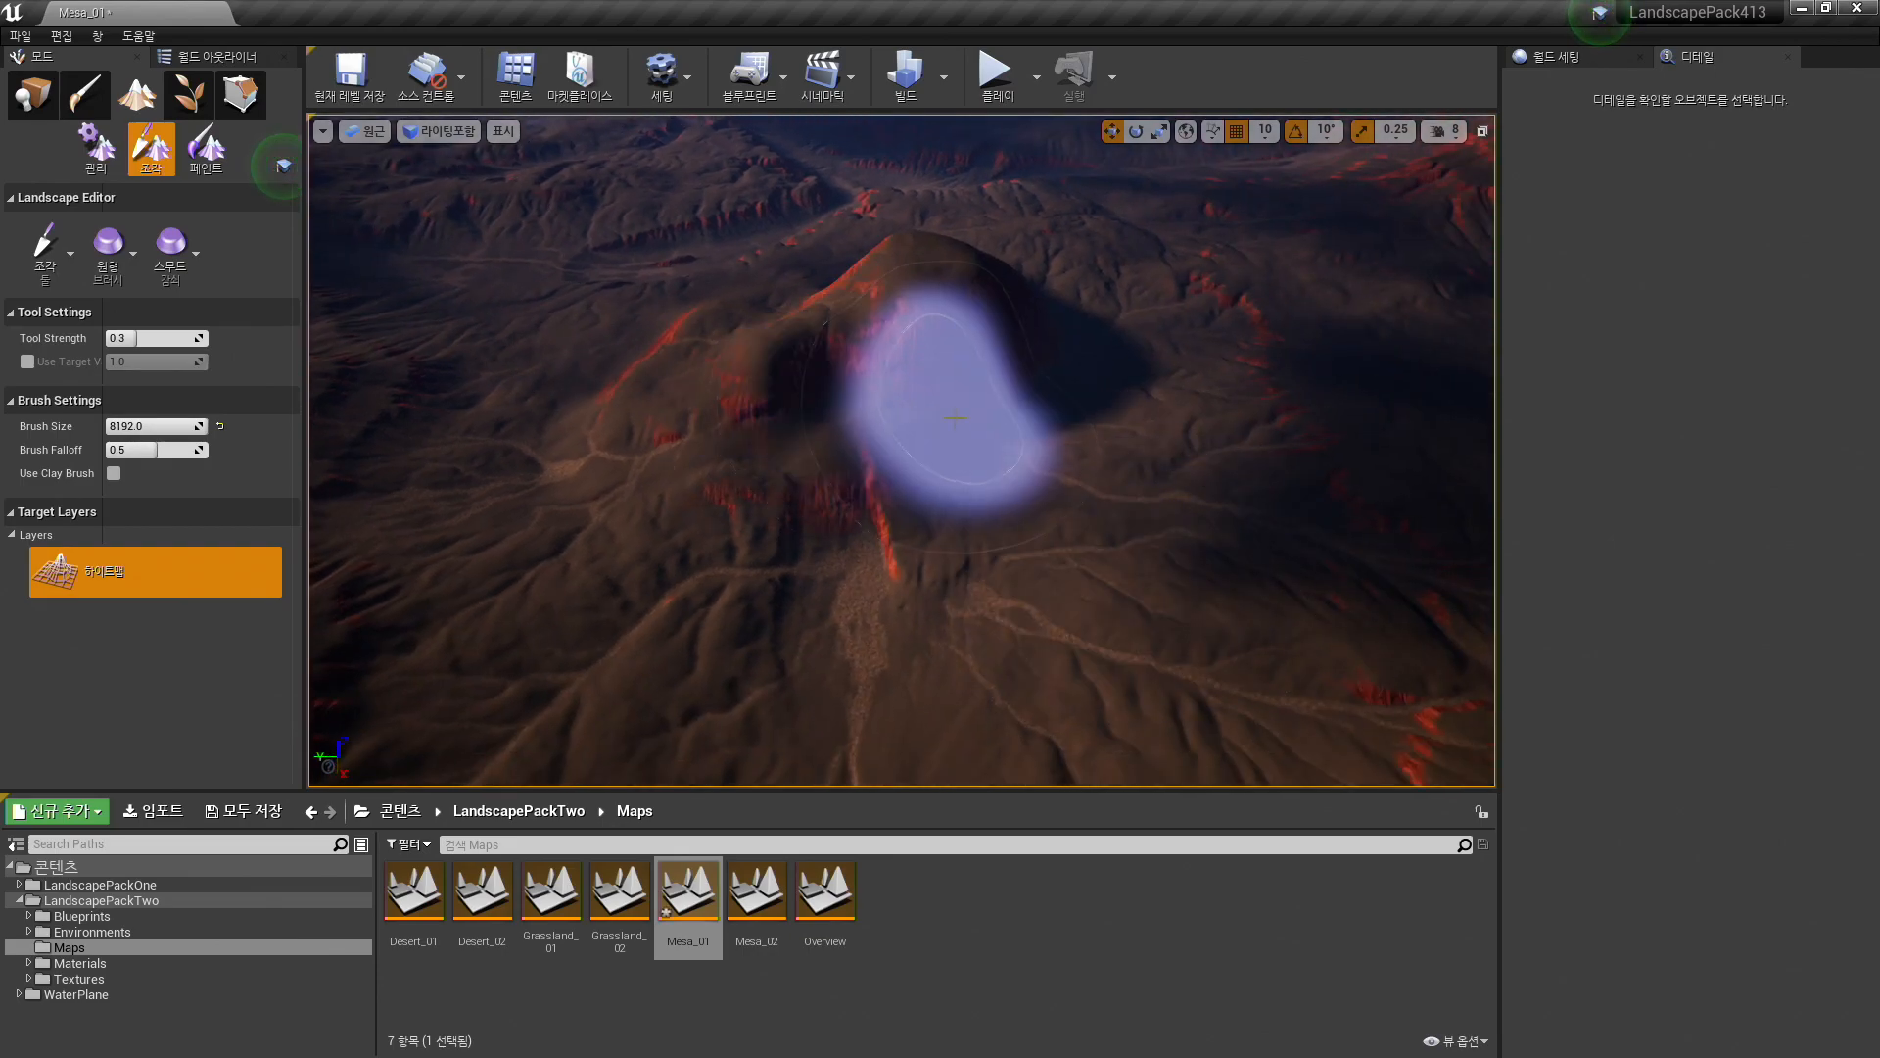
- Sculpt further raised ground beside the new hill to widen it into a mountain
{"action": "right_click_drag", "start_coordinate": [1079, 324], "coordinate": [965, 274]}
{"action": "key", "text": "a"}
{"action": "right_click_drag", "start_coordinate": [819, 274], "coordinate": [766, 280]}
{"action": "key", "text": "w"}
{"action": "mouse_move", "coordinate": [688, 386]}
{"action": "left_mouse_down"}
{"action": "mouse_move", "coordinate": [727, 264]}
{"action": "mouse_move", "coordinate": [829, 212]}
{"action": "left_mouse_up"}
- Sculpt an additional raised ridge on the lower front slope of the mountain
{"action": "right_click_drag", "start_coordinate": [861, 224], "coordinate": [906, 251]}
{"action": "key", "text": "a"}
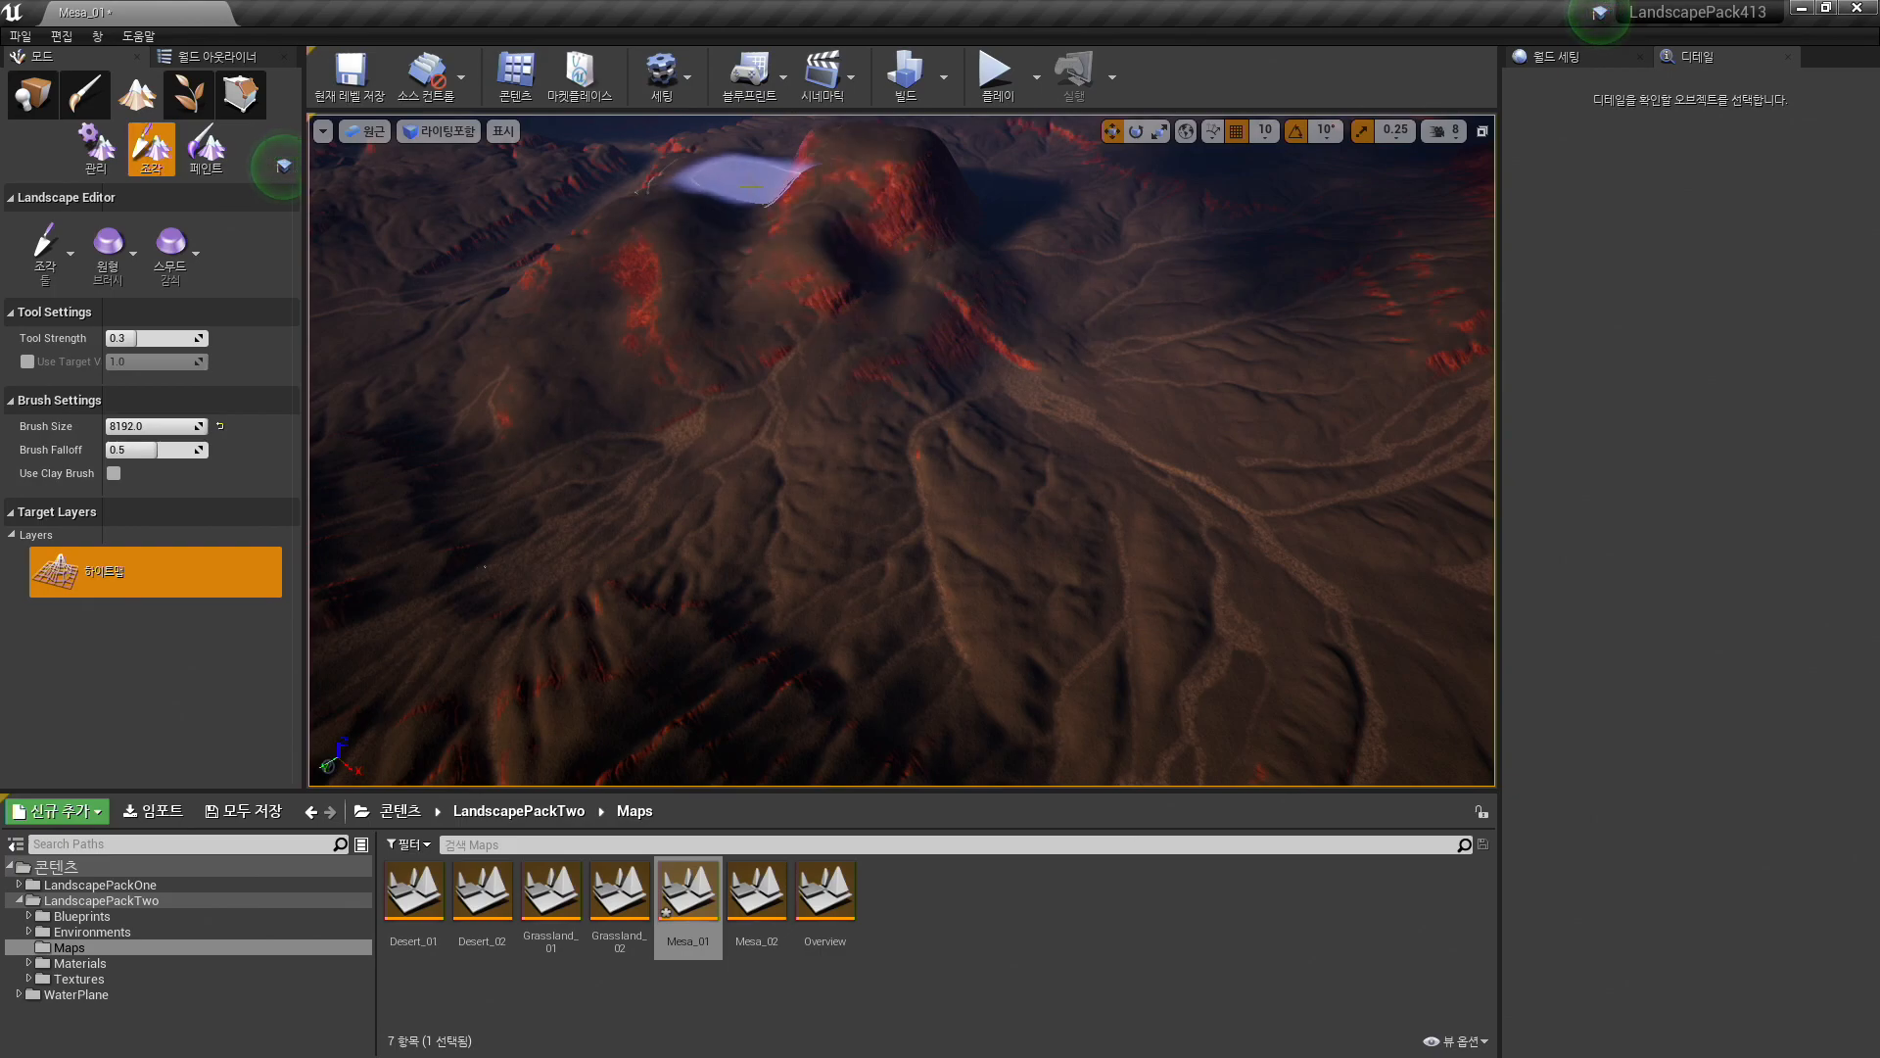
{"action": "key", "text": "d"}
{"action": "right_click_drag", "start_coordinate": [1018, 402], "coordinate": [979, 391]}
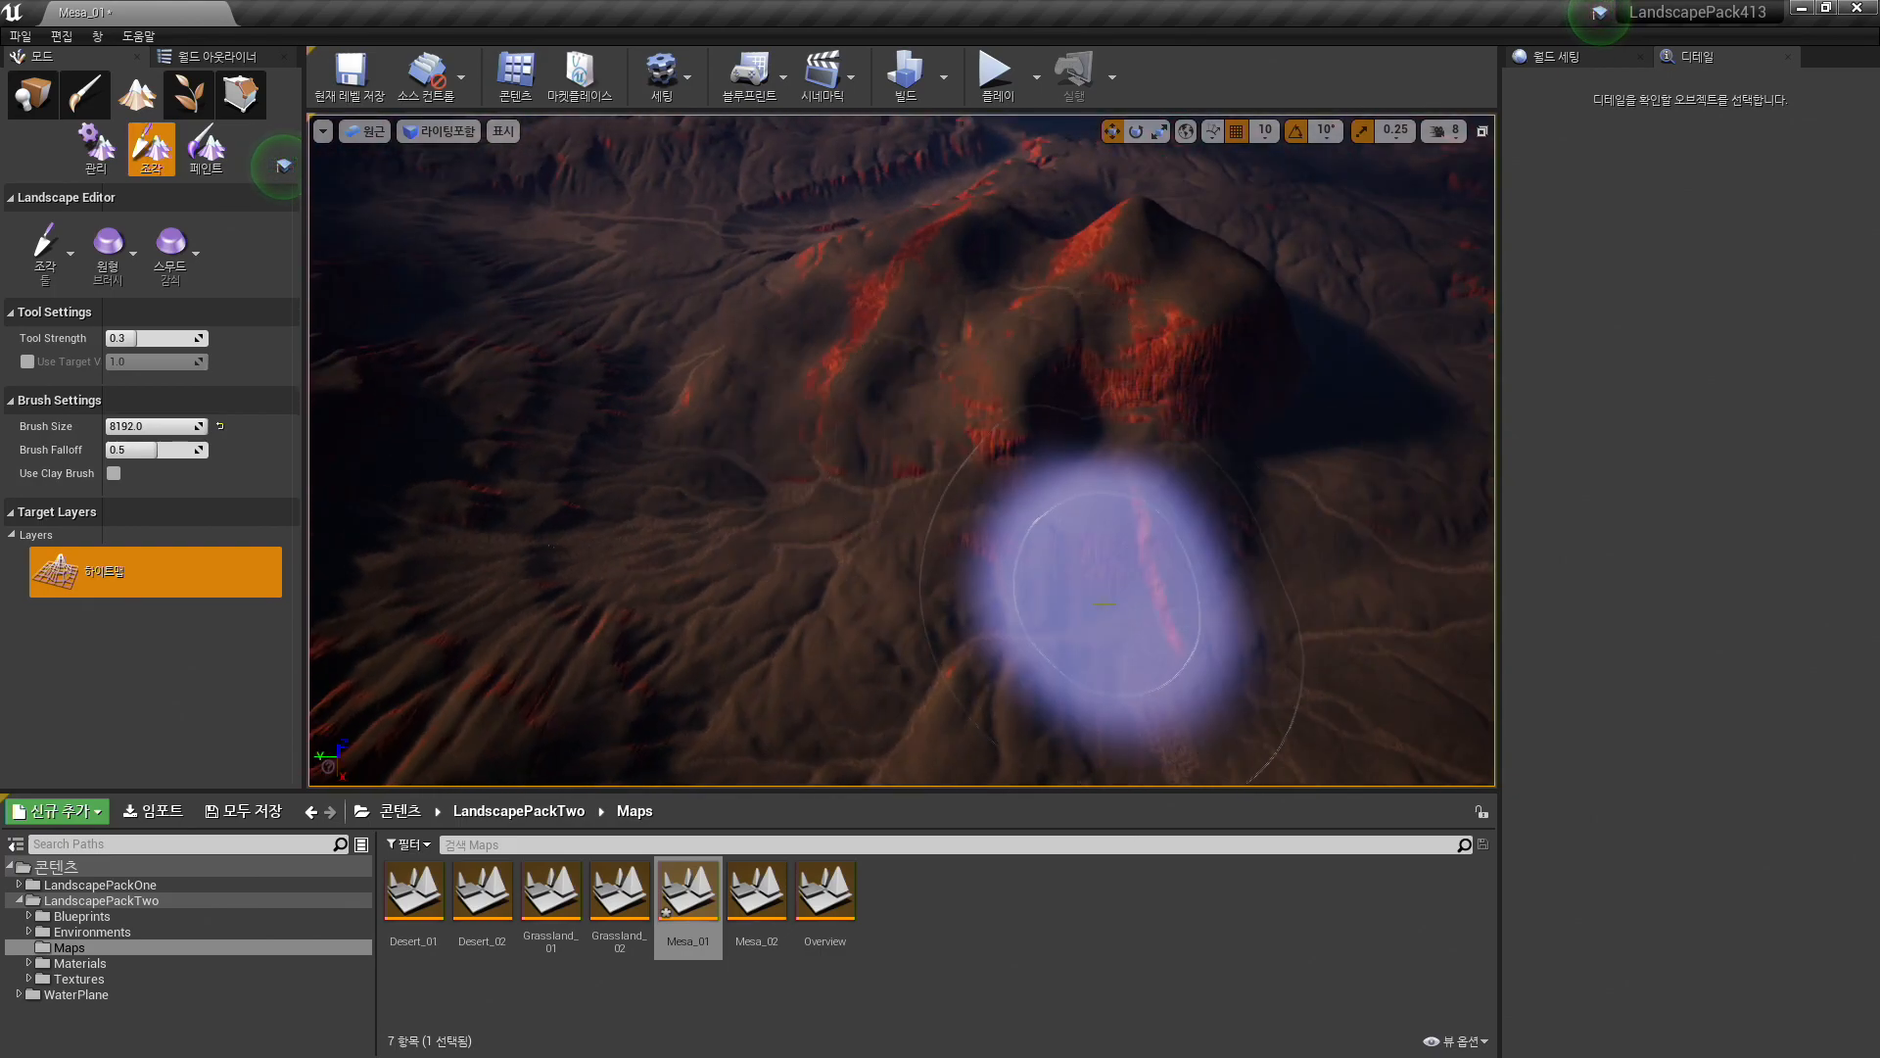
{"action": "right_click_drag", "start_coordinate": [1127, 587], "coordinate": [1185, 583]}
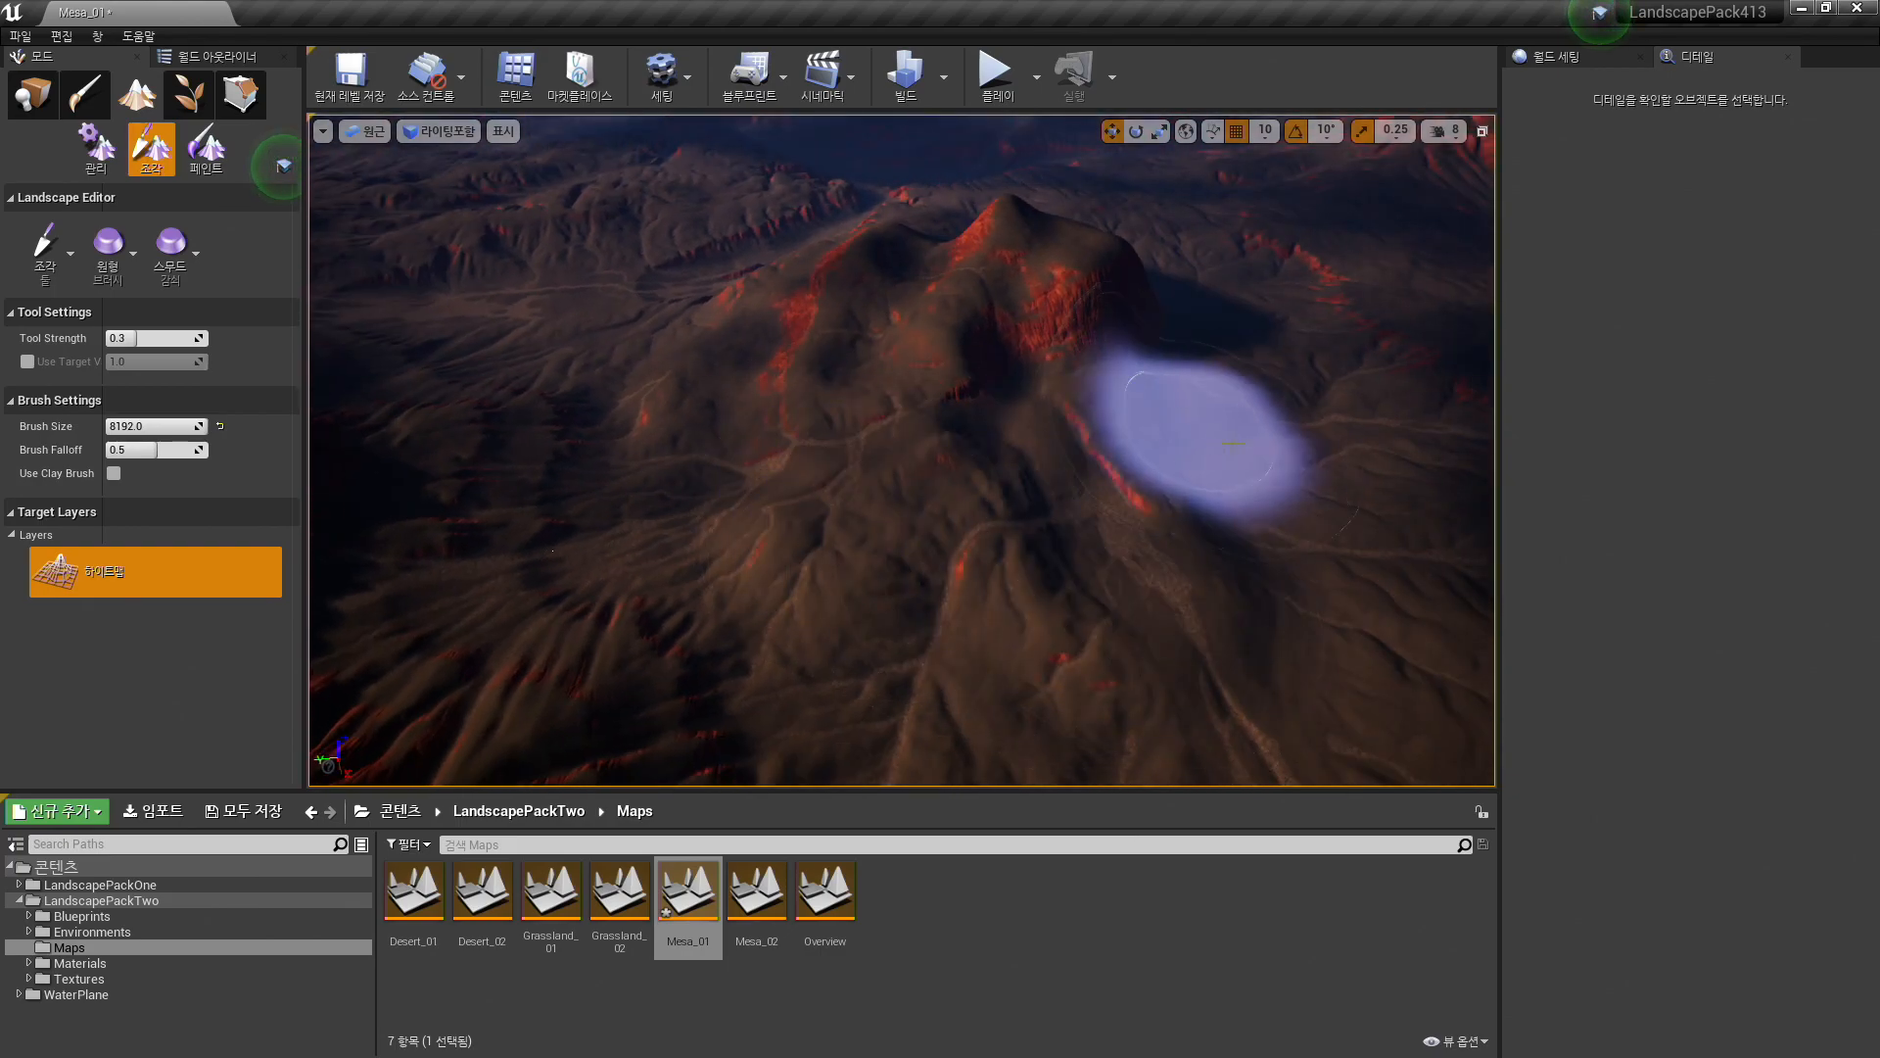
{"action": "right_click_drag", "start_coordinate": [1293, 460], "coordinate": [1219, 482]}
{"action": "key", "text": "d"}
{"action": "mouse_move", "coordinate": [1008, 579]}
{"action": "right_mouse_down"}
{"action": "mouse_move", "coordinate": [1024, 485]}
{"action": "mouse_move", "coordinate": [1126, 459]}
{"action": "mouse_move", "coordinate": [1095, 597]}
{"action": "right_mouse_up"}
{"action": "key", "text": "s"}
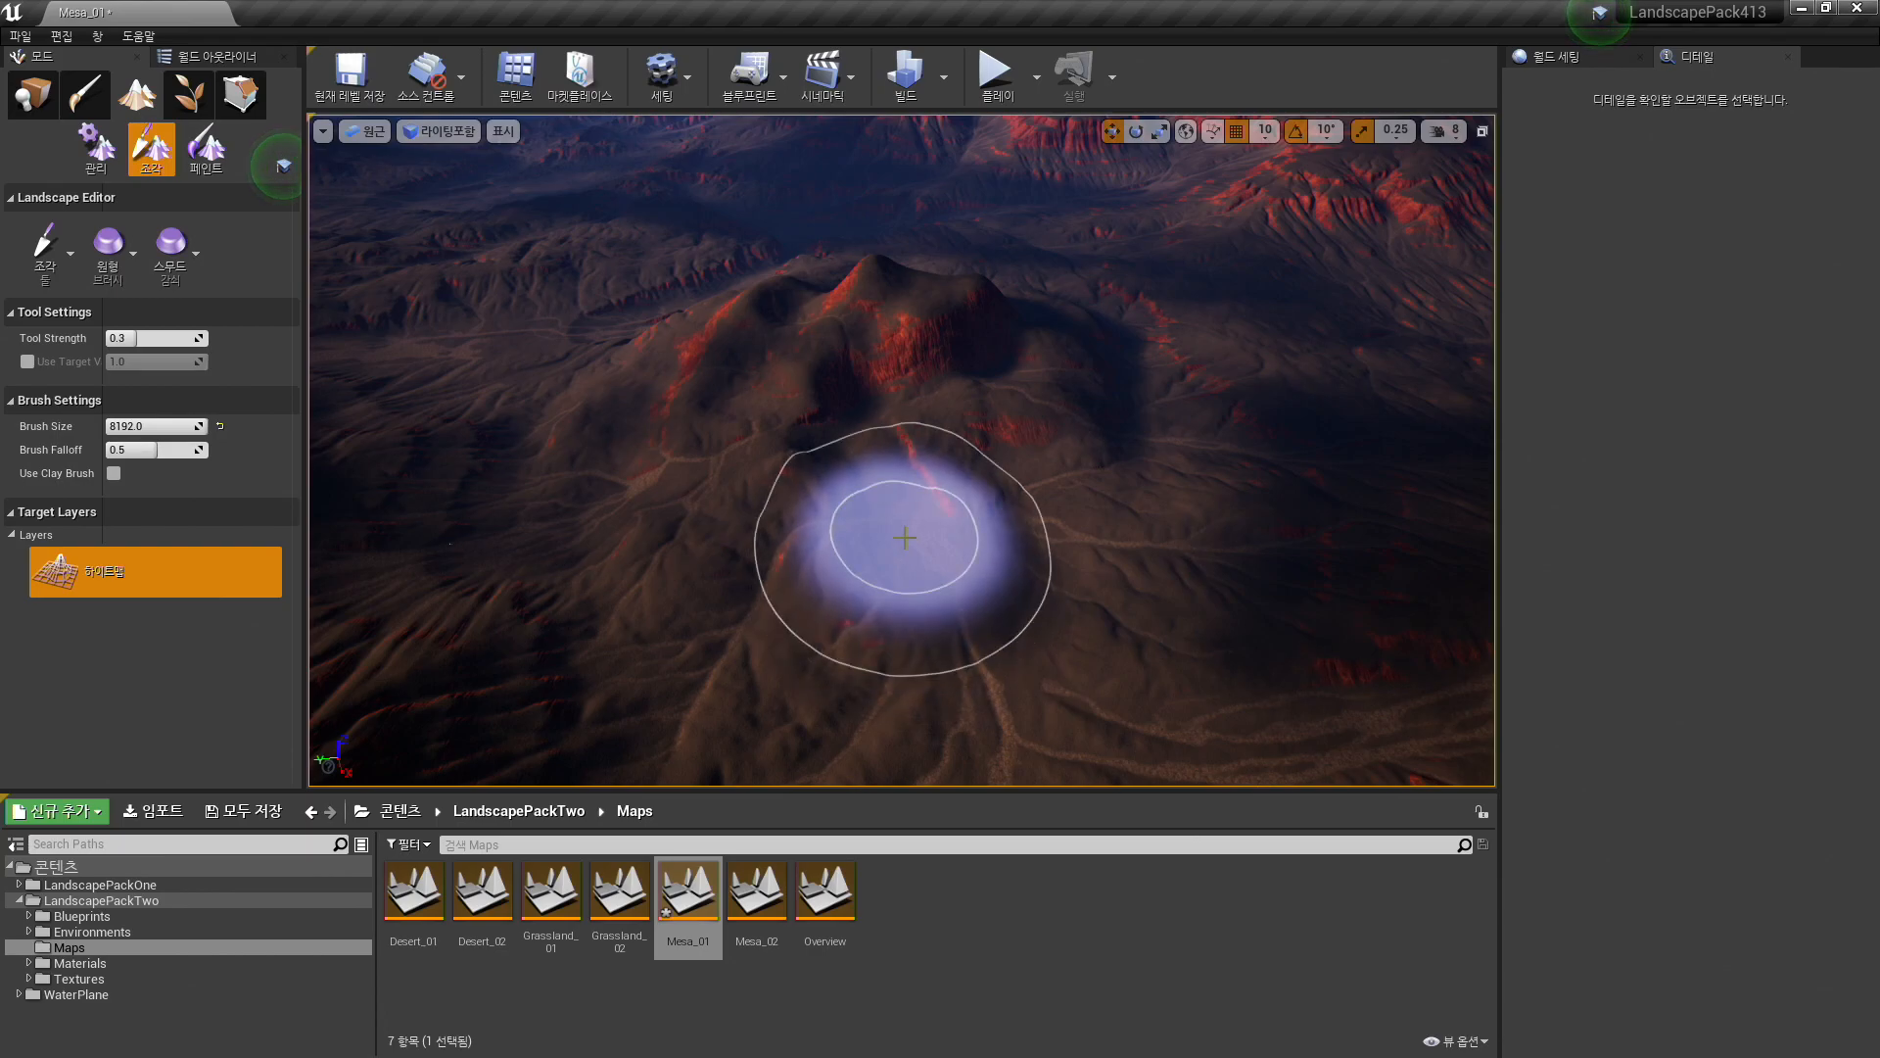
{"action": "left_click", "coordinate": [53, 245]}
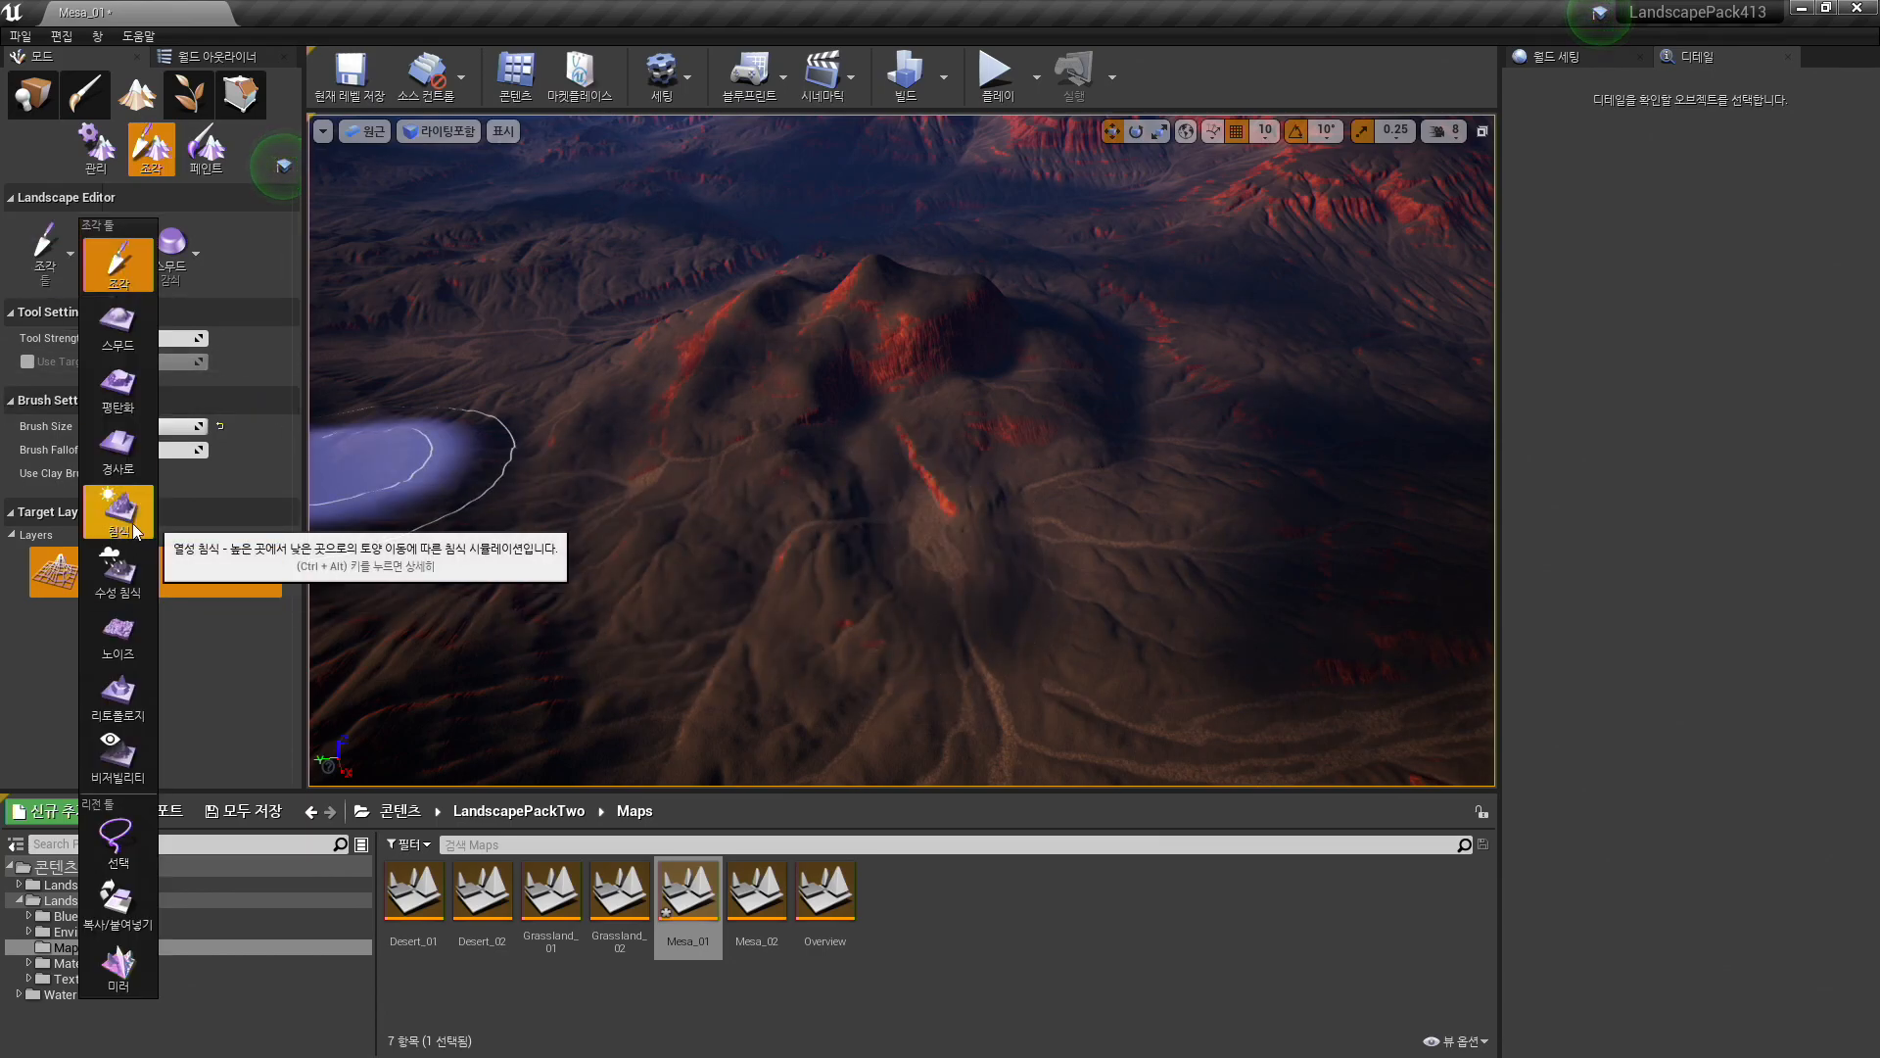
{"action": "left_click_drag", "start_coordinate": [1199, 539], "coordinate": [1243, 524], "text": "alt"}
{"action": "mouse_move", "coordinate": [1009, 459]}
{"action": "left_mouse_down"}
{"action": "mouse_move", "coordinate": [944, 492]}
{"action": "mouse_move", "coordinate": [836, 379]}
{"action": "mouse_move", "coordinate": [890, 450]}
{"action": "mouse_move", "coordinate": [816, 453]}
{"action": "left_mouse_up"}
{"action": "mouse_move", "coordinate": [1026, 487]}
{"action": "left_mouse_down", "text": "alt"}
{"action": "mouse_move", "coordinate": [1272, 457]}
{"action": "mouse_move", "coordinate": [1133, 579]}
{"action": "mouse_move", "coordinate": [970, 500]}
{"action": "left_mouse_up", "text": "alt"}
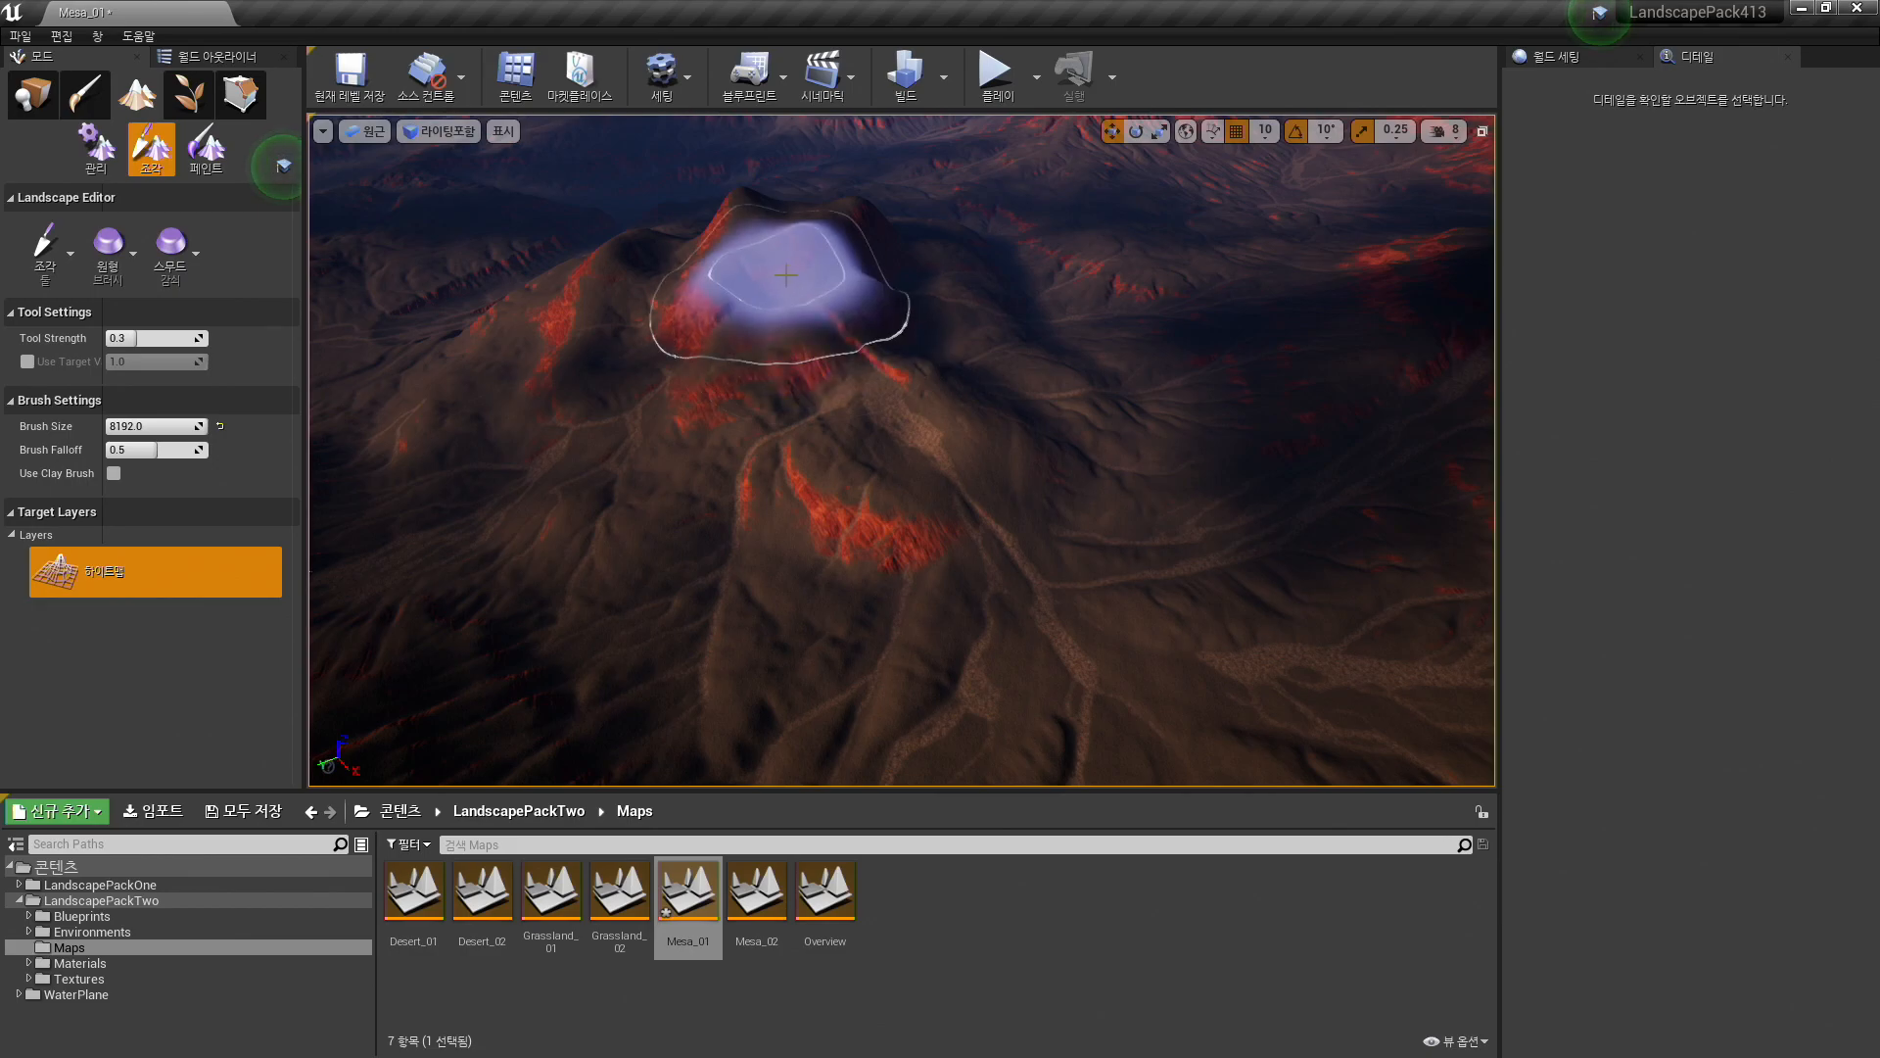
- Roughen the sculpted mountain and its surrounding slopes with several strokes of the Erosion tool
{"action": "left_click", "coordinate": [45, 249]}
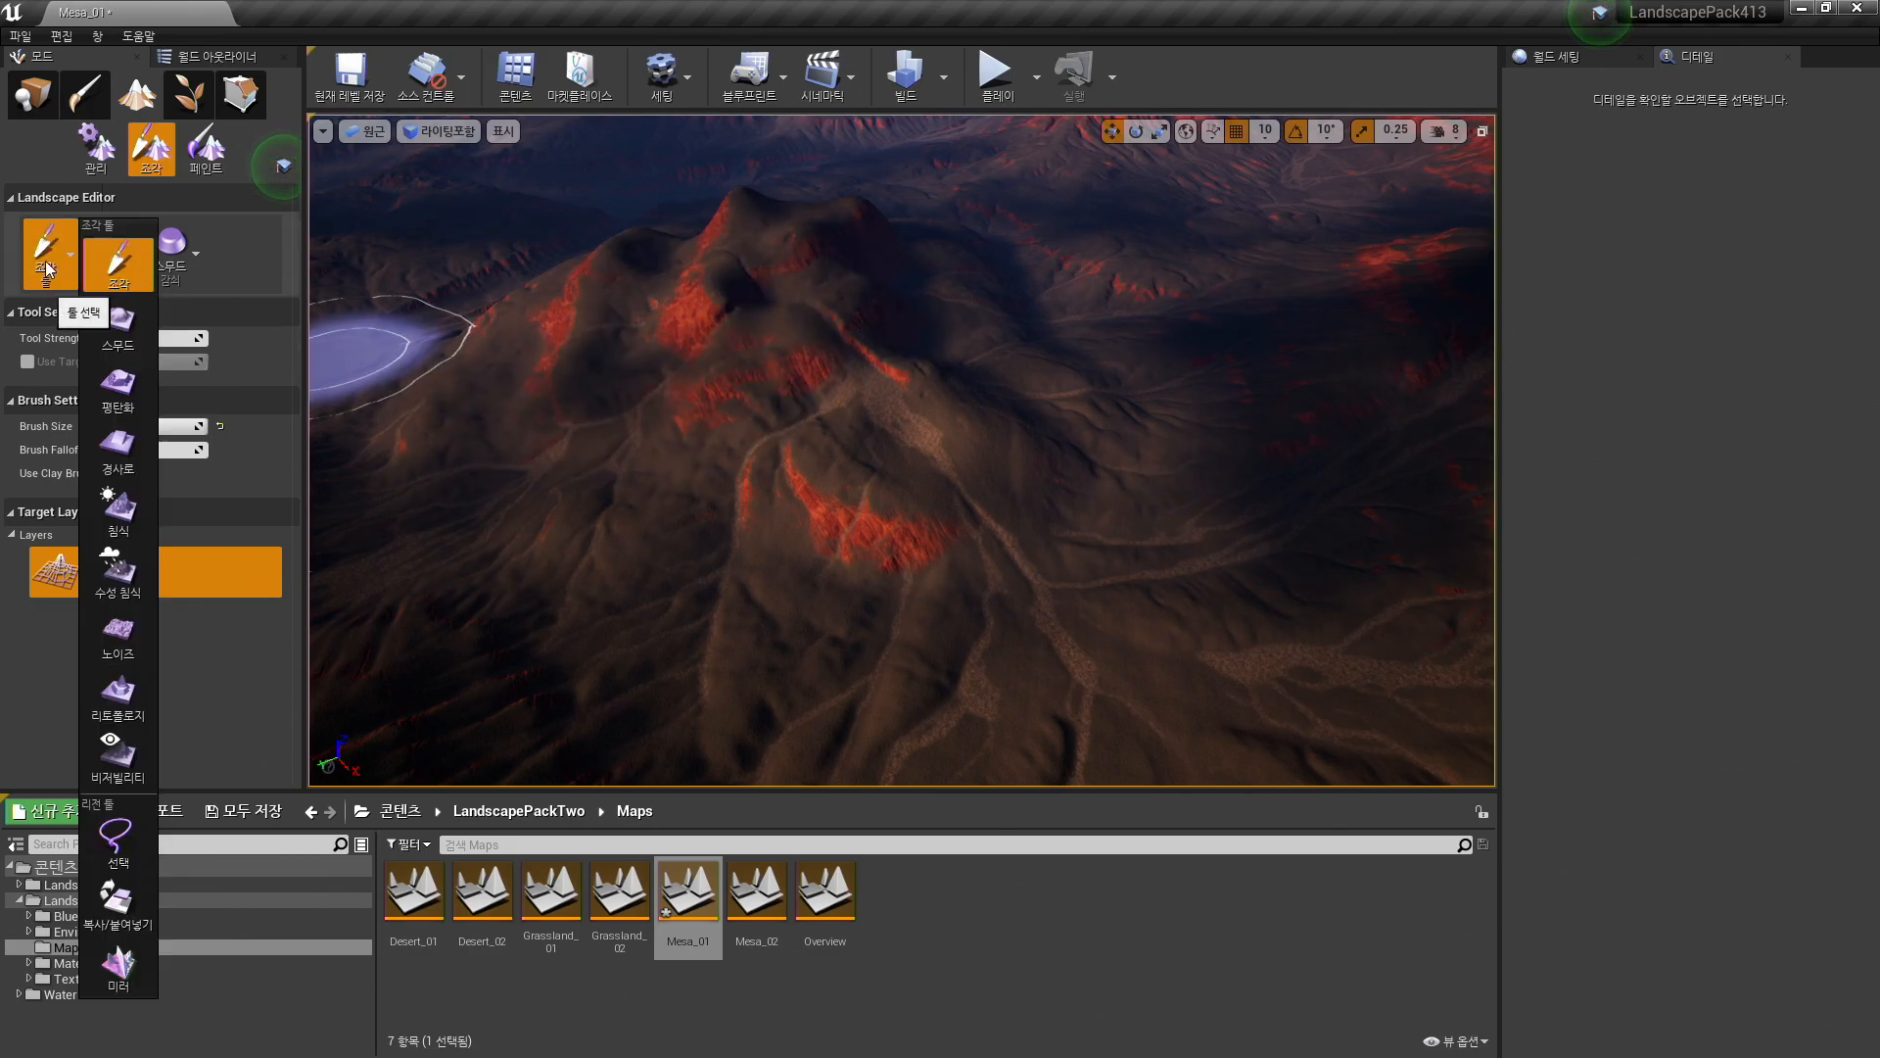
{"action": "left_click", "coordinate": [132, 513]}
{"action": "right_click_drag", "start_coordinate": [759, 533], "coordinate": [823, 525]}
{"action": "mouse_move", "coordinate": [785, 480]}
{"action": "left_mouse_down"}
{"action": "mouse_move", "coordinate": [711, 388]}
{"action": "mouse_move", "coordinate": [737, 338]}
{"action": "mouse_move", "coordinate": [462, 397]}
{"action": "left_mouse_up"}
{"action": "mouse_move", "coordinate": [675, 498]}
{"action": "right_mouse_down"}
{"action": "mouse_move", "coordinate": [672, 483]}
{"action": "mouse_move", "coordinate": [729, 514]}
{"action": "right_mouse_up"}
{"action": "mouse_move", "coordinate": [470, 369]}
{"action": "left_mouse_down"}
{"action": "mouse_move", "coordinate": [417, 312]}
{"action": "mouse_move", "coordinate": [485, 279]}
{"action": "mouse_move", "coordinate": [490, 243]}
{"action": "left_mouse_up"}
{"action": "right_click_drag", "start_coordinate": [713, 438], "coordinate": [578, 400]}
{"action": "mouse_move", "coordinate": [983, 486]}
{"action": "left_mouse_down"}
{"action": "mouse_move", "coordinate": [890, 370]}
{"action": "mouse_move", "coordinate": [884, 294]}
{"action": "mouse_move", "coordinate": [908, 260]}
{"action": "mouse_move", "coordinate": [948, 301]}
{"action": "mouse_move", "coordinate": [957, 461]}
{"action": "mouse_move", "coordinate": [1012, 537]}
{"action": "mouse_move", "coordinate": [1154, 575]}
{"action": "mouse_move", "coordinate": [1094, 360]}
{"action": "mouse_move", "coordinate": [1005, 292]}
{"action": "mouse_move", "coordinate": [1006, 428]}
{"action": "left_mouse_up"}
{"action": "mouse_move", "coordinate": [1126, 545]}
{"action": "right_mouse_down"}
{"action": "mouse_move", "coordinate": [1121, 529]}
{"action": "mouse_move", "coordinate": [964, 609]}
{"action": "right_mouse_up"}
{"action": "mouse_move", "coordinate": [636, 421]}
{"action": "left_mouse_down"}
{"action": "mouse_move", "coordinate": [705, 480]}
{"action": "mouse_move", "coordinate": [573, 387]}
{"action": "mouse_move", "coordinate": [621, 451]}
{"action": "mouse_move", "coordinate": [618, 482]}
{"action": "left_mouse_up"}
{"action": "mouse_move", "coordinate": [618, 481]}
{"action": "right_mouse_down"}
{"action": "mouse_move", "coordinate": [990, 537]}
{"action": "mouse_move", "coordinate": [965, 607]}
{"action": "mouse_move", "coordinate": [921, 578]}
{"action": "right_mouse_up"}
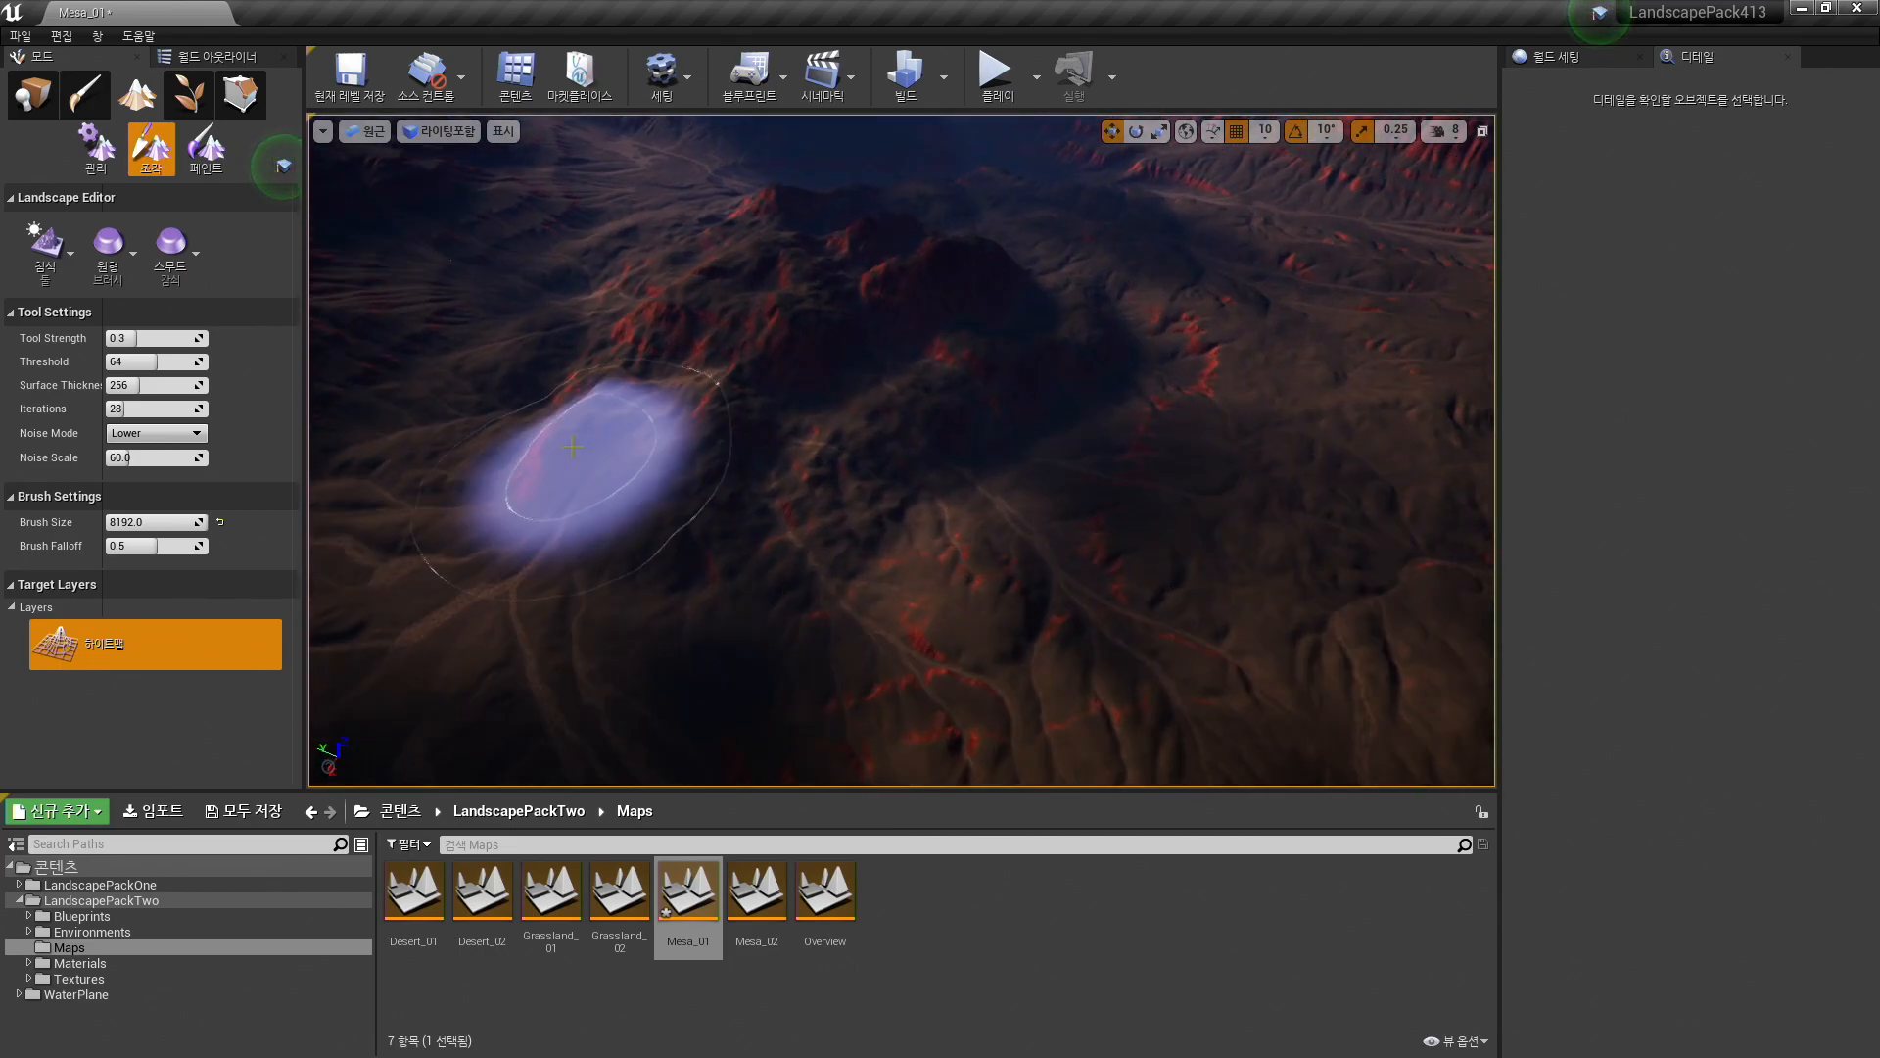
{"action": "left_click", "coordinate": [45, 244]}
{"action": "right_click_drag", "start_coordinate": [1126, 349], "coordinate": [362, 597]}
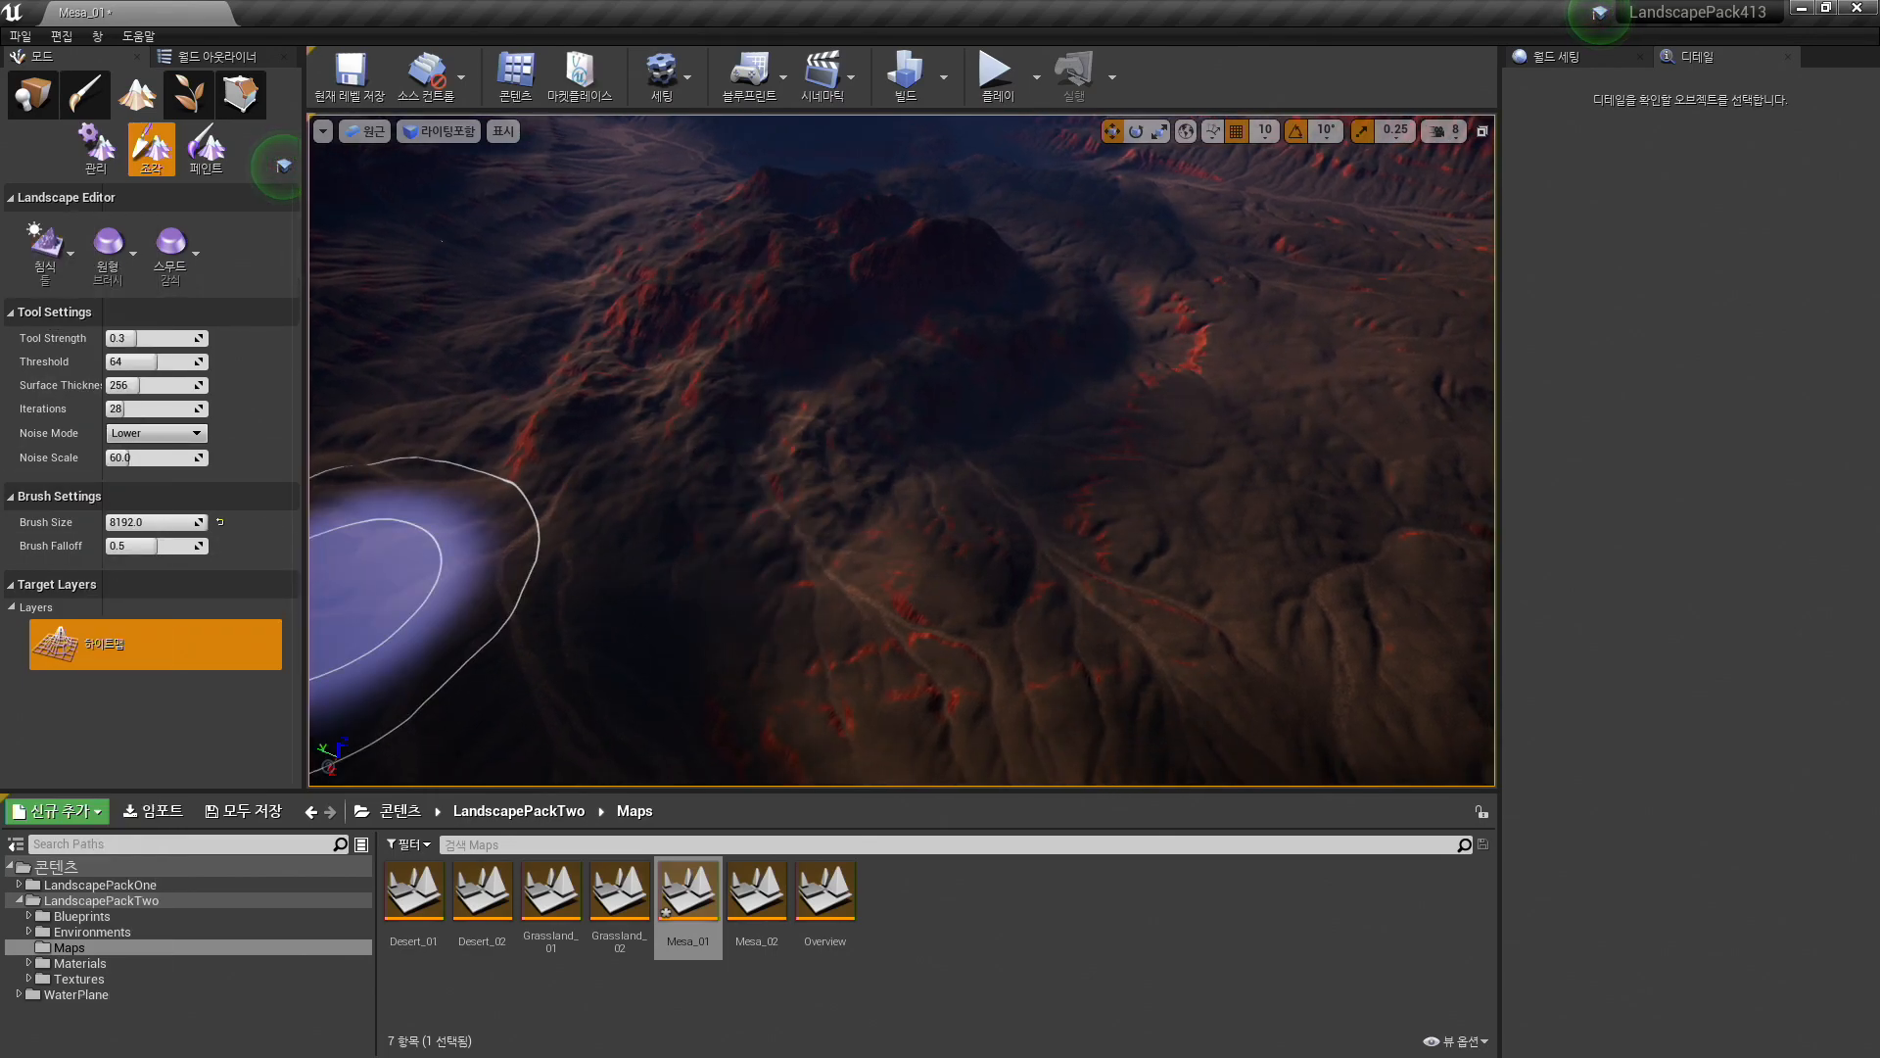
{"action": "mouse_move", "coordinate": [1133, 470]}
{"action": "right_mouse_down"}
{"action": "mouse_move", "coordinate": [902, 537]}
{"action": "mouse_move", "coordinate": [930, 549]}
{"action": "mouse_move", "coordinate": [1008, 490]}
{"action": "right_mouse_up"}
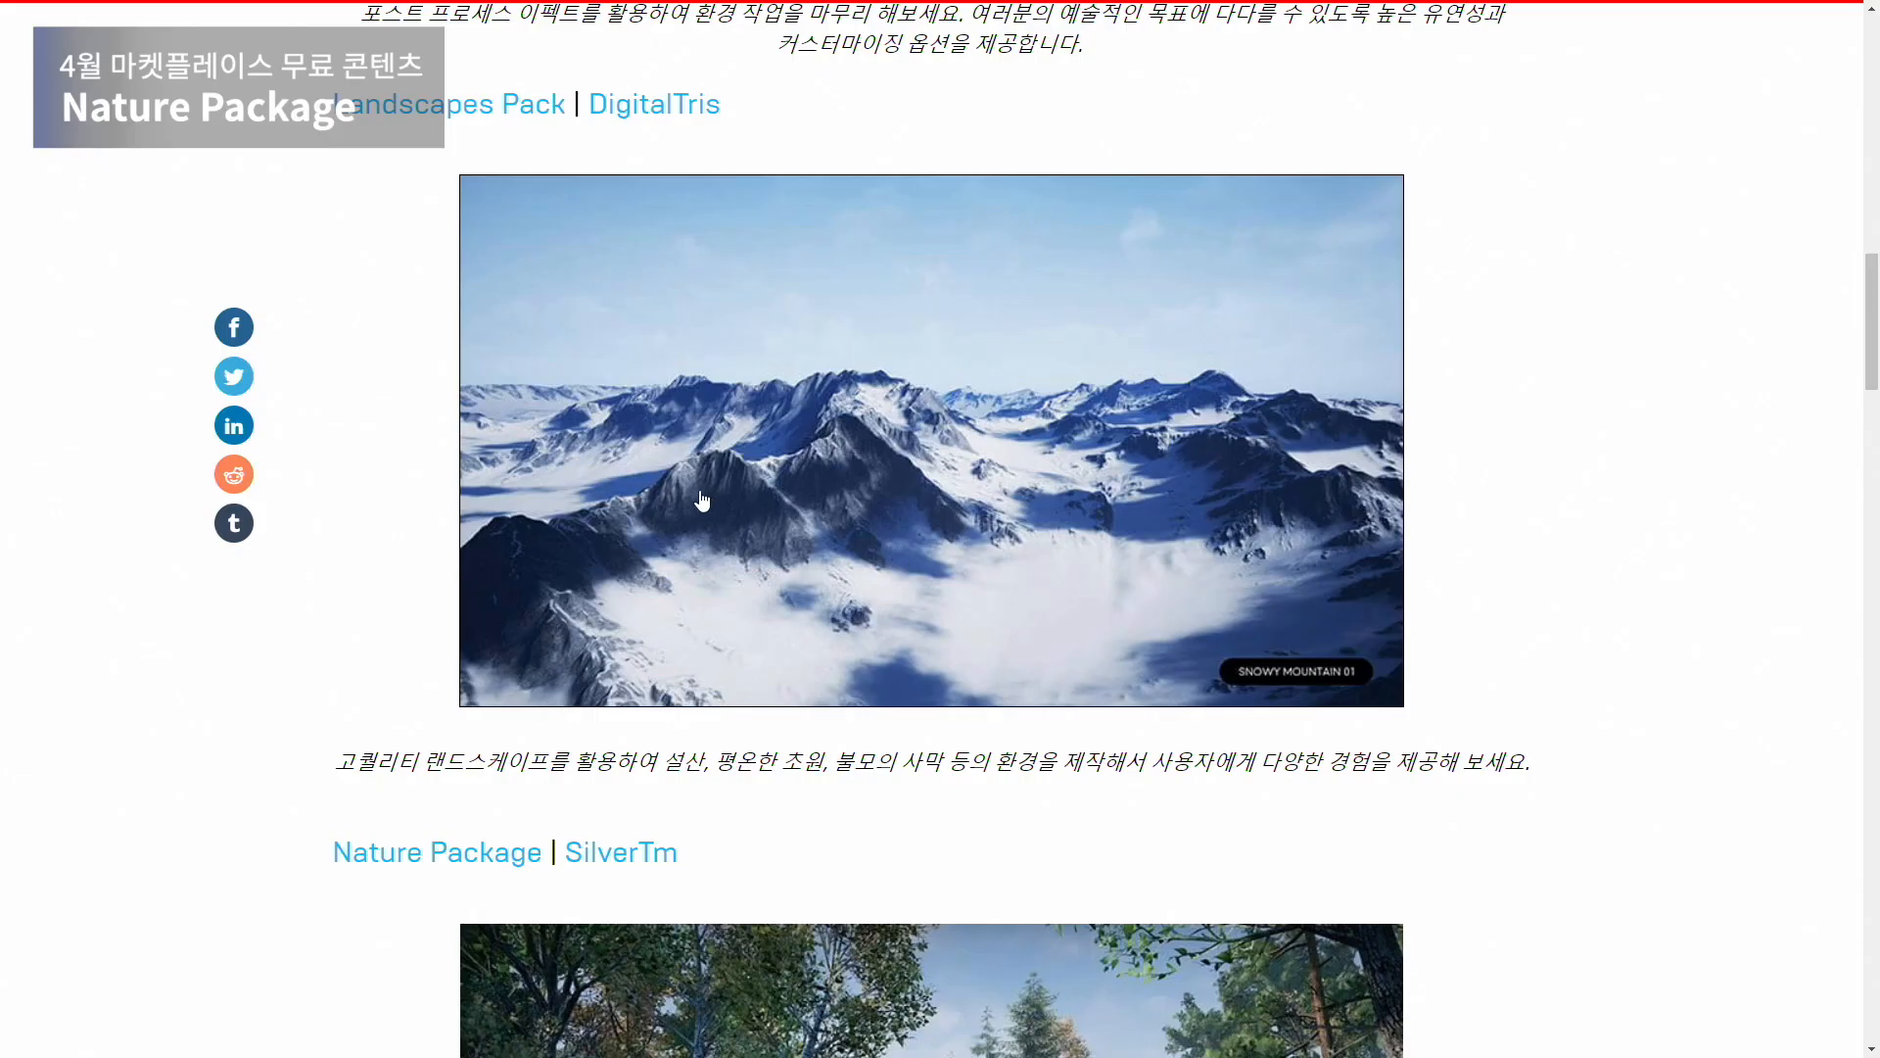
- Browse to the Nature Package entry, switch to its Unreal Editor project, and look over the Showcase2 lakeside forest
{"action": "scroll", "coordinate": [702, 500], "scroll_direction": "down", "scroll_amount": 7}
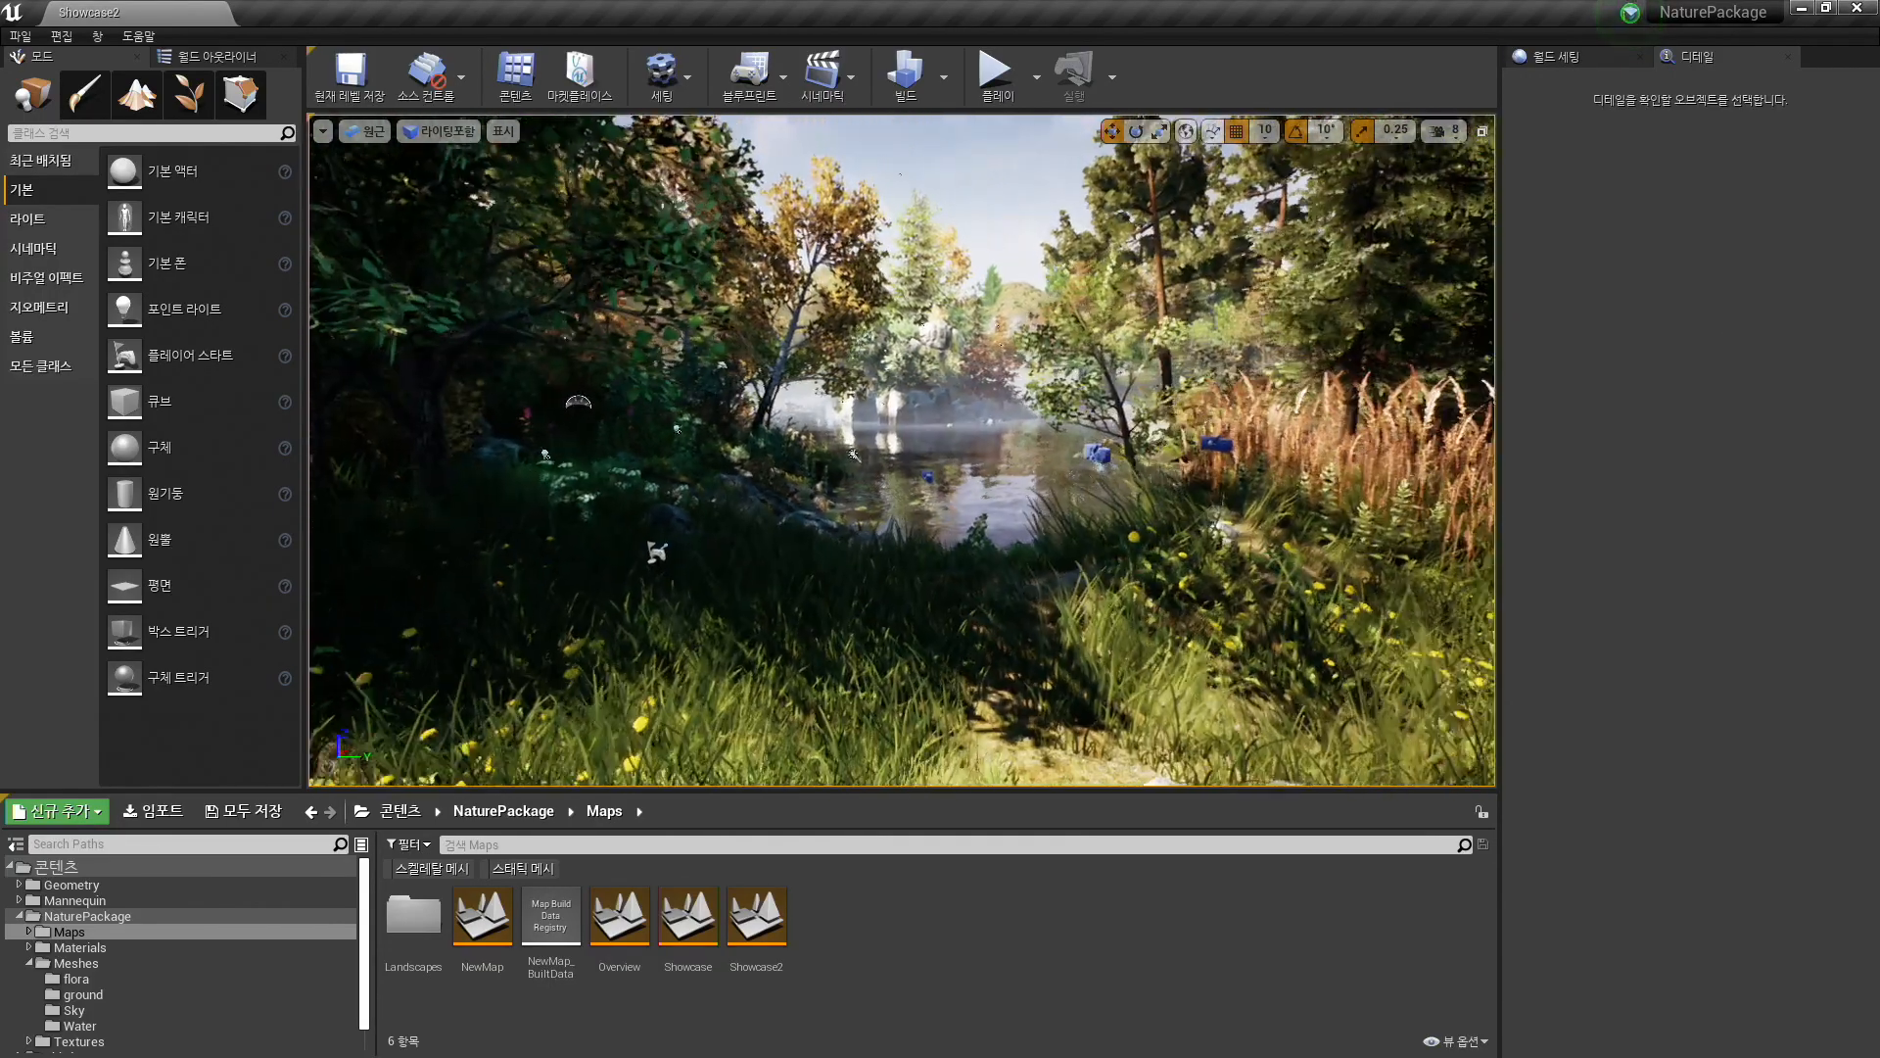
{"action": "left_click_drag", "start_coordinate": [1099, 617], "coordinate": [1102, 509]}
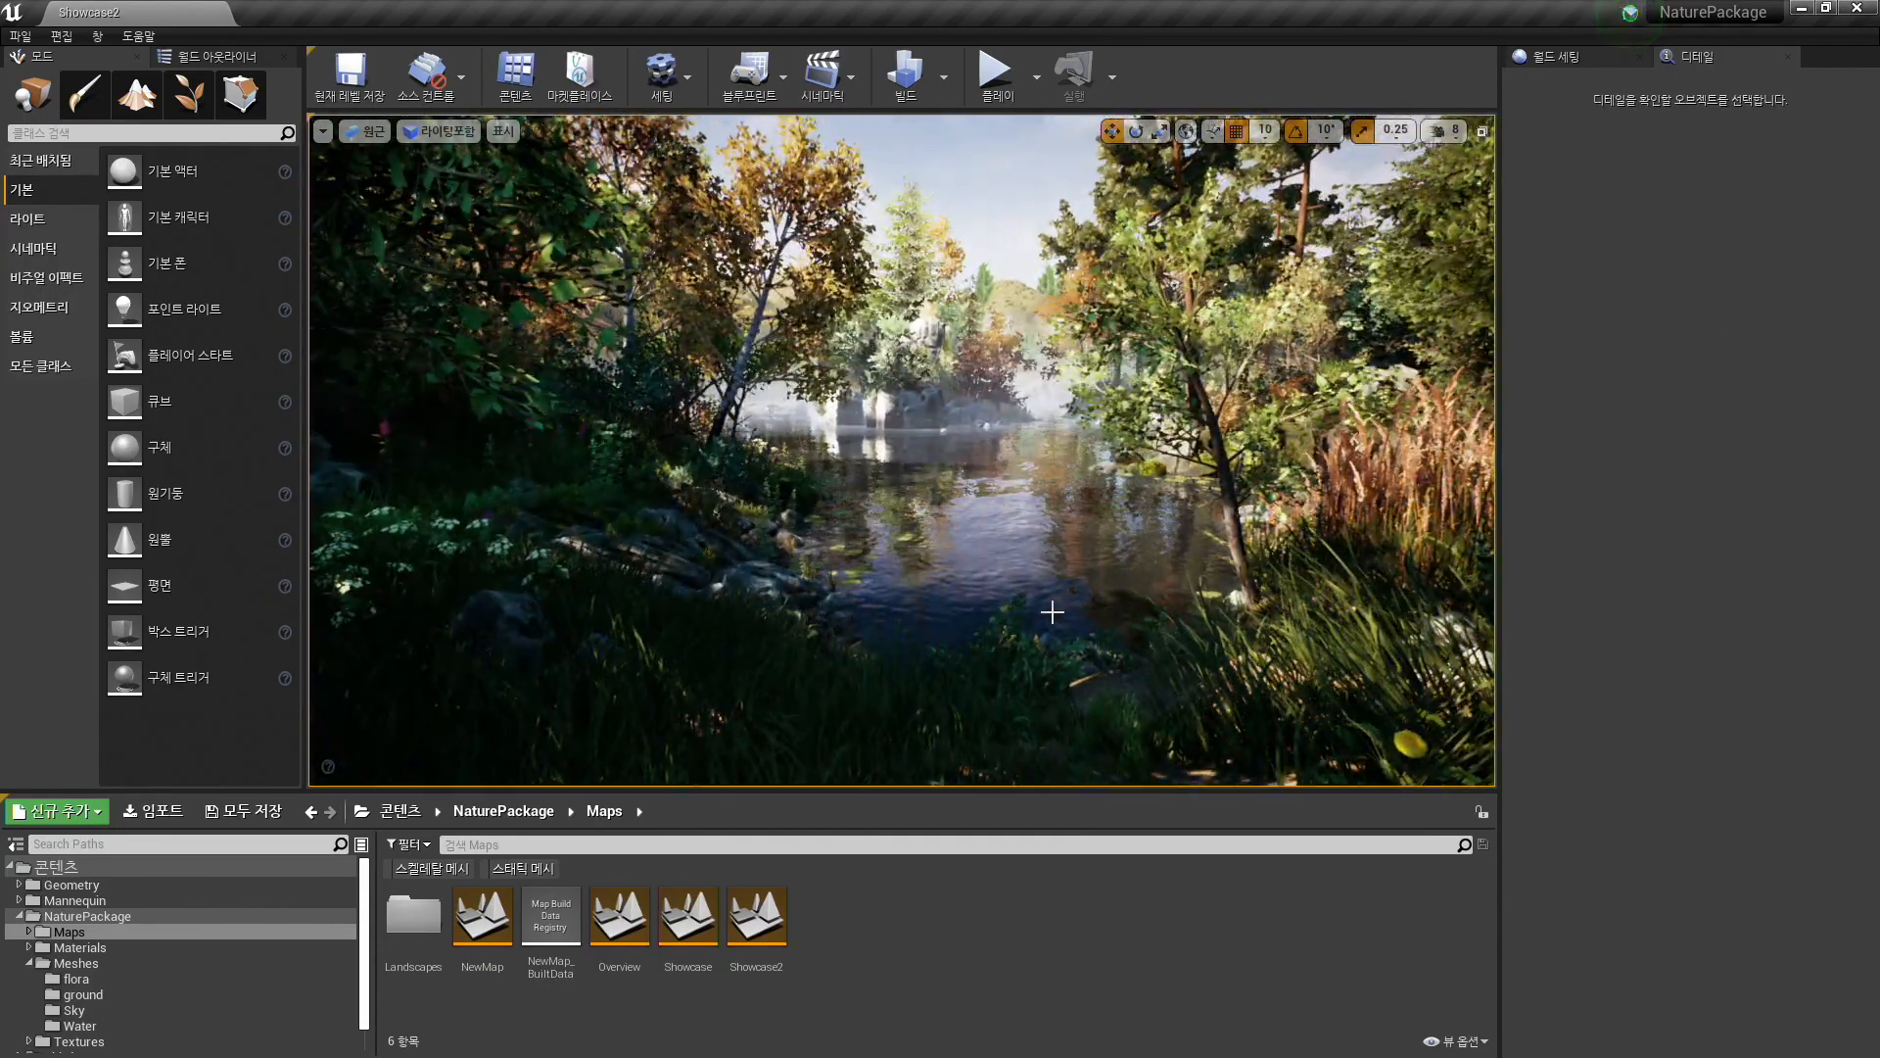
{"action": "right_click_drag", "start_coordinate": [1051, 612], "coordinate": [1075, 632]}
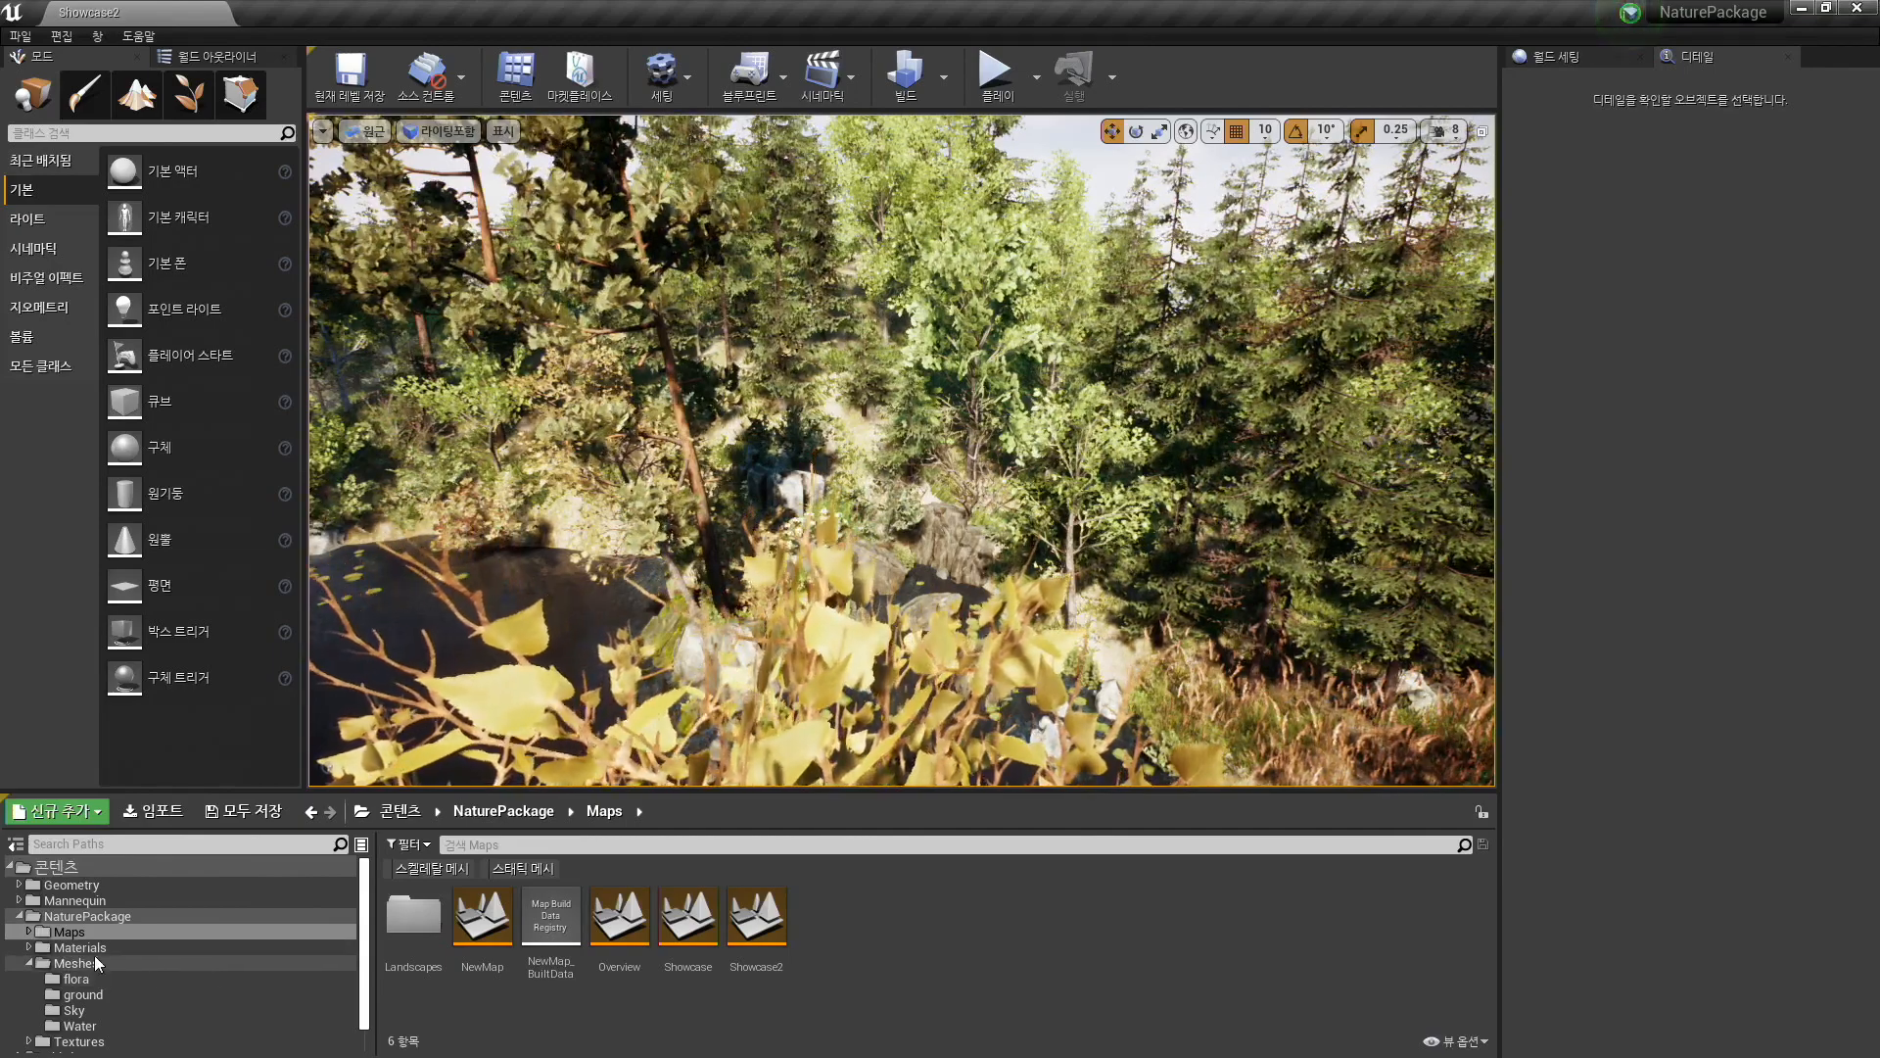
- Open the NewMap level from the NaturePackage Maps folder and move in closer to the bare hilly terrain
{"action": "left_click", "coordinate": [498, 937]}
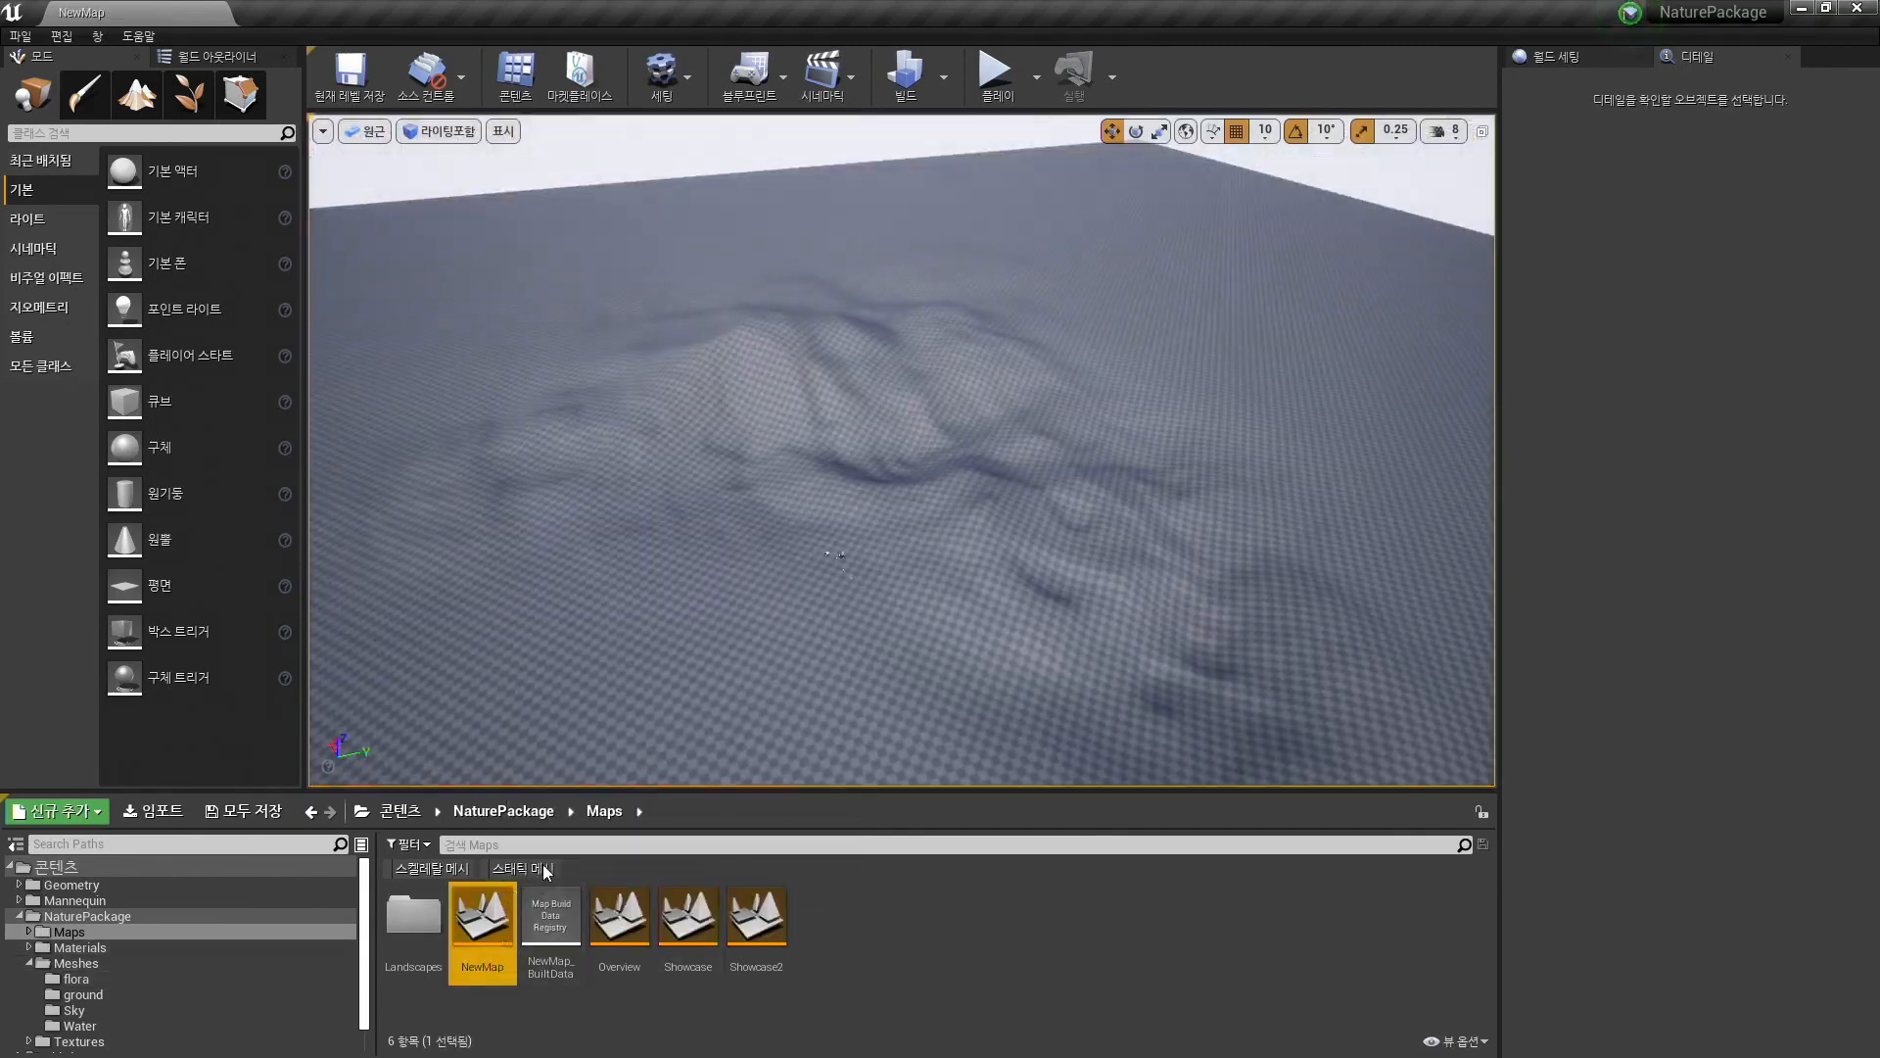
{"action": "left_click_drag", "start_coordinate": [755, 567], "coordinate": [768, 637]}
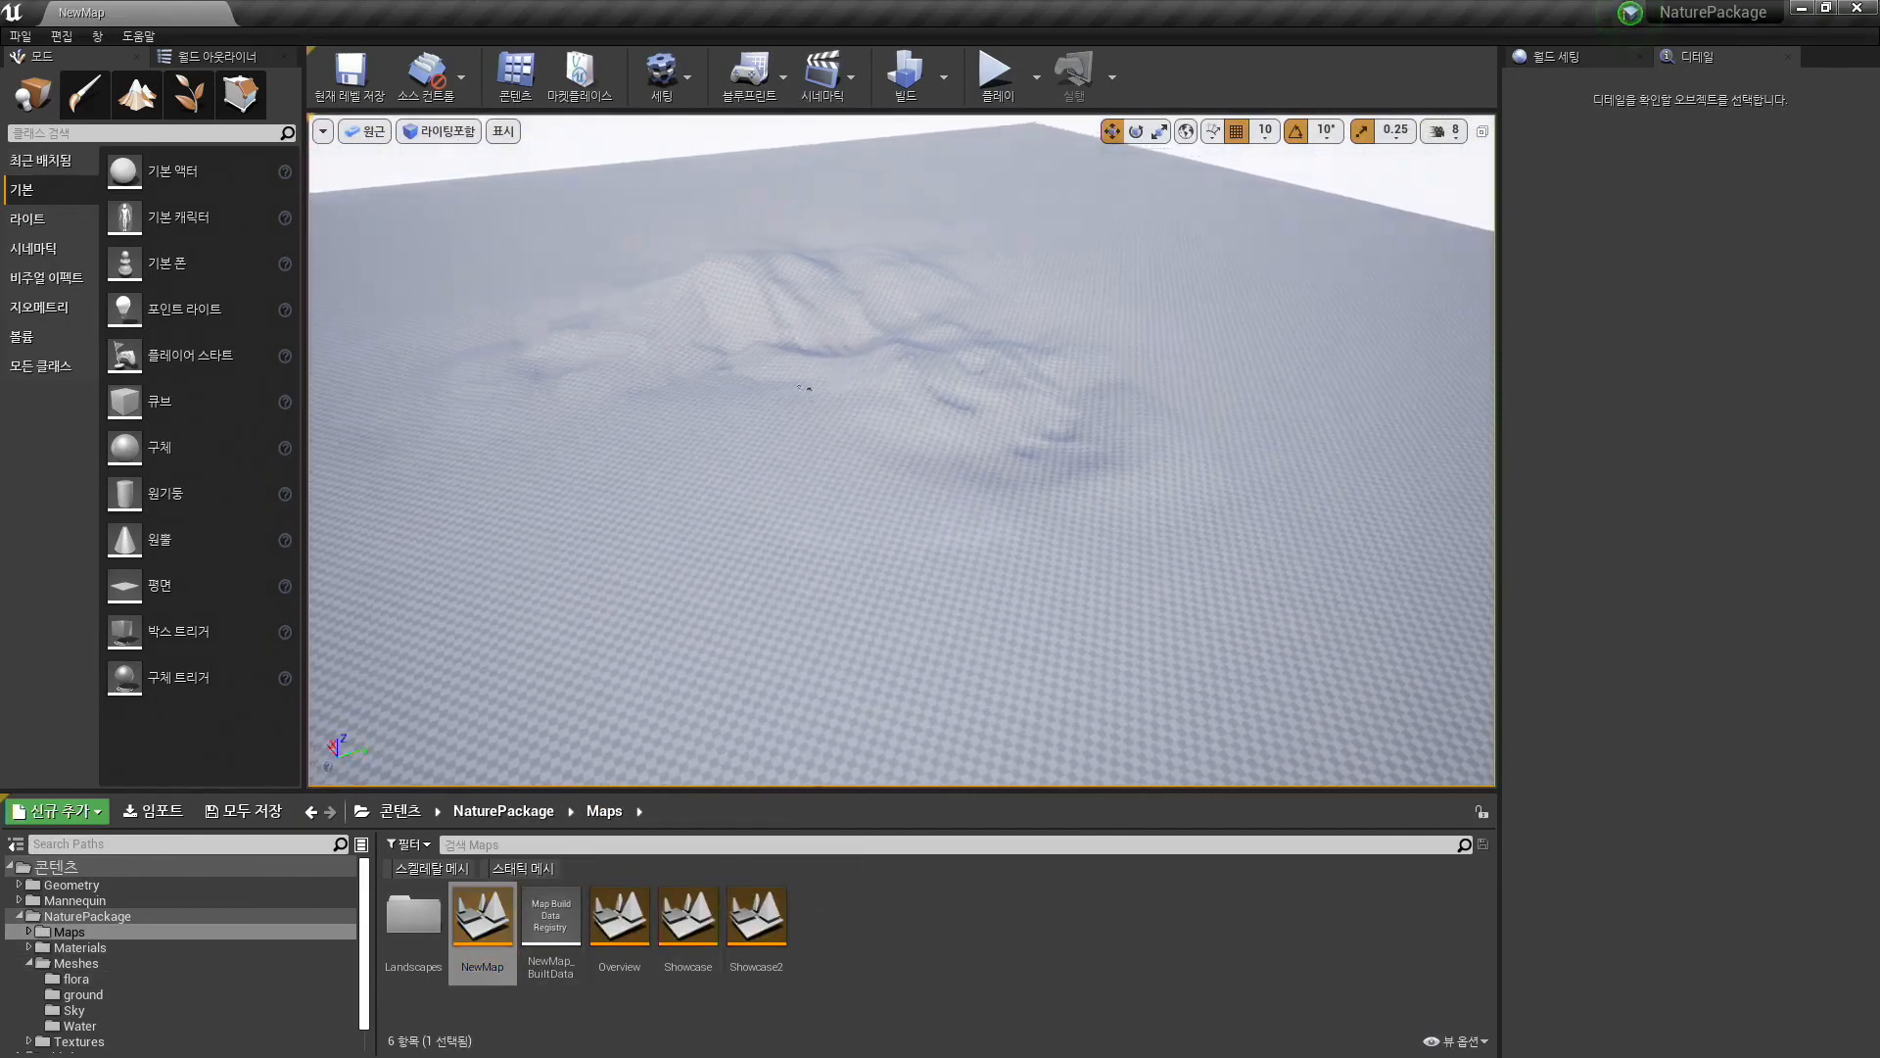
{"action": "right_click_drag", "start_coordinate": [752, 577], "coordinate": [707, 566]}
{"action": "key", "text": "w"}
{"action": "left_click_drag", "start_coordinate": [723, 538], "coordinate": [730, 598]}
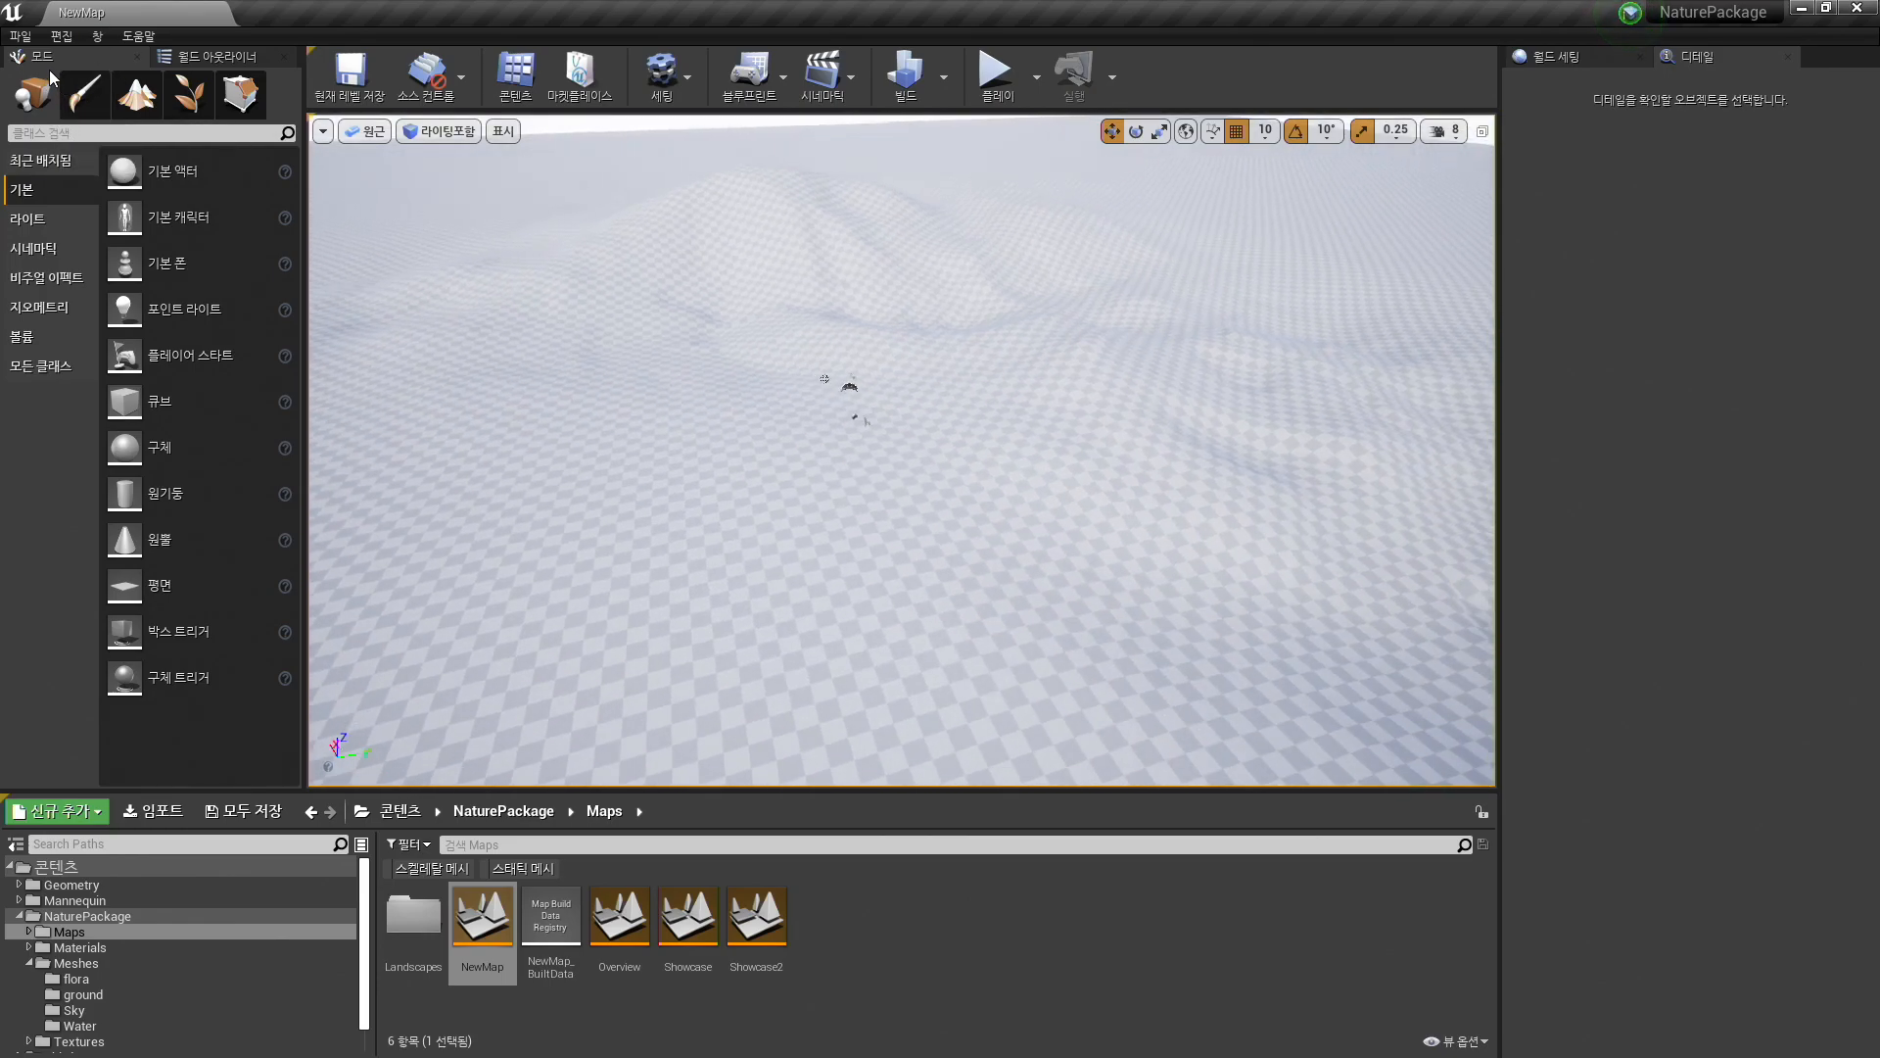
- Switch to Foliage mode and add the Grass2_03 mesh from NaturePackage/Meshes/flora as a new foliage type
{"action": "left_click", "coordinate": [188, 98]}
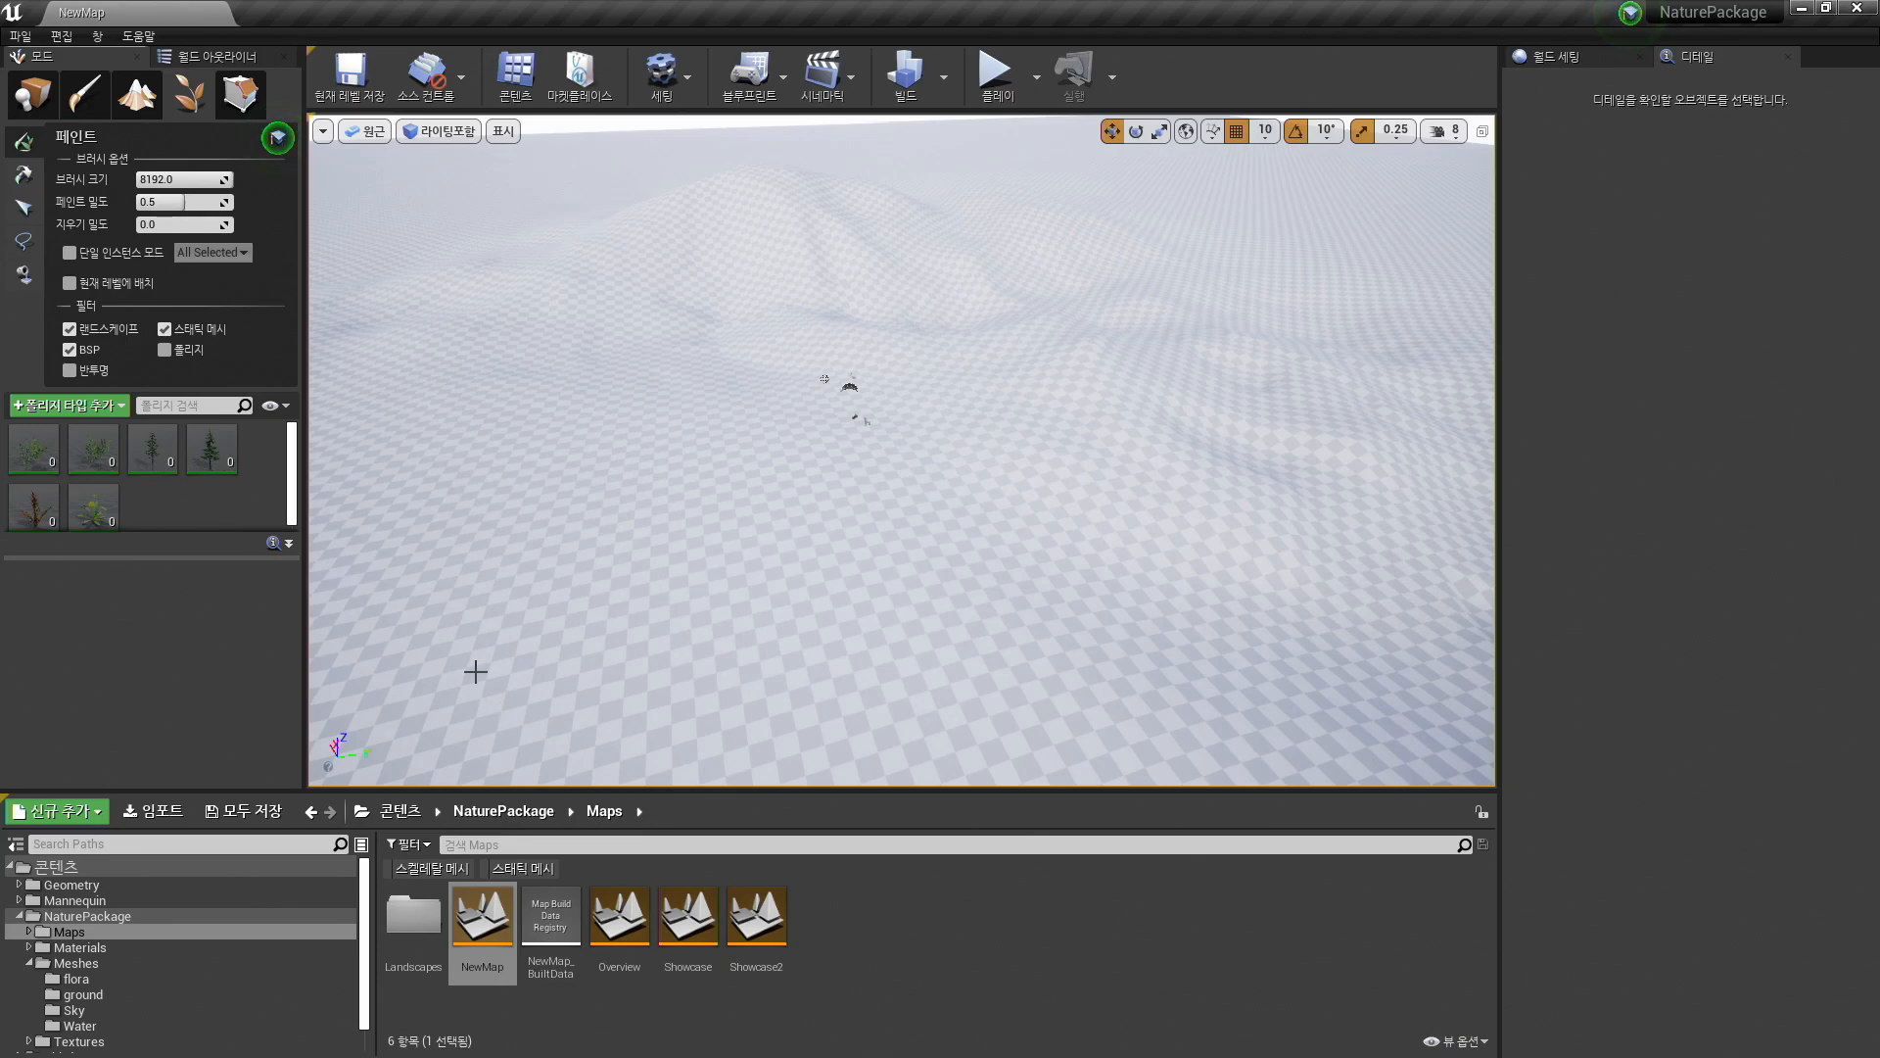
{"action": "left_click", "coordinate": [101, 963]}
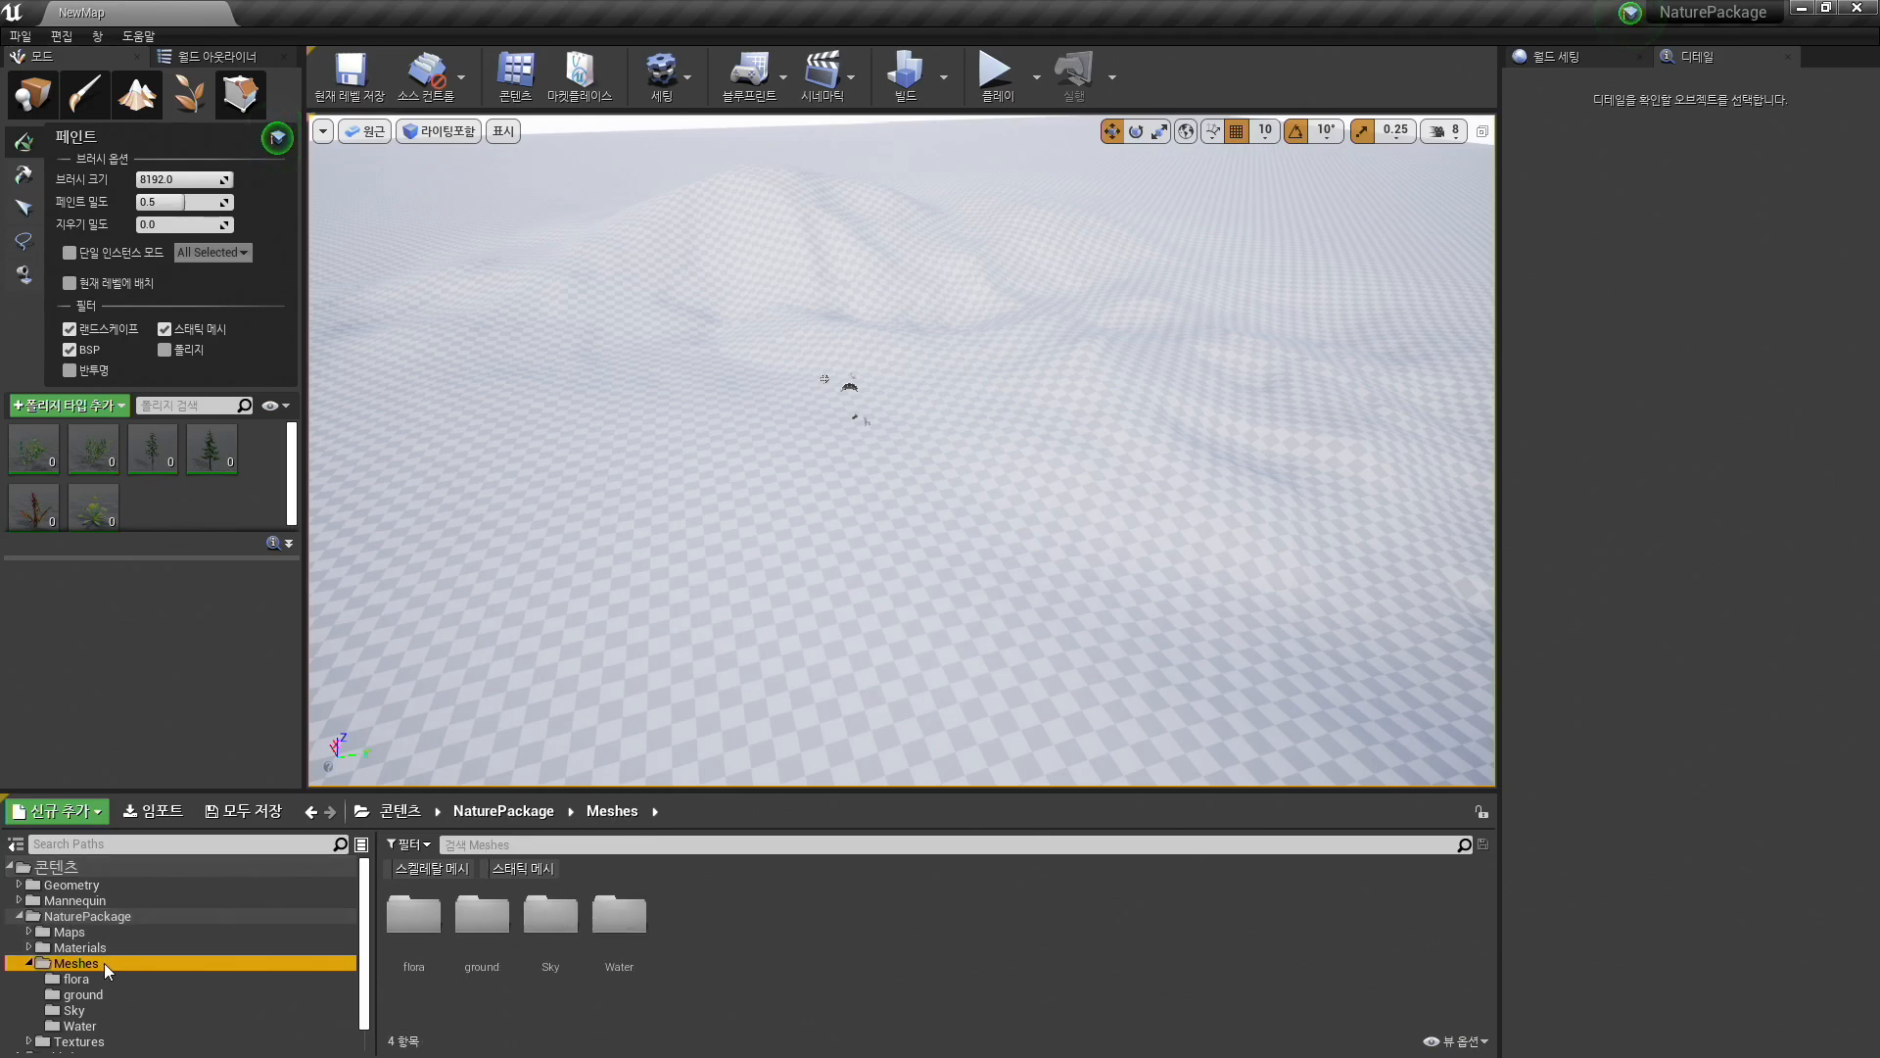
{"action": "left_click", "coordinate": [90, 982]}
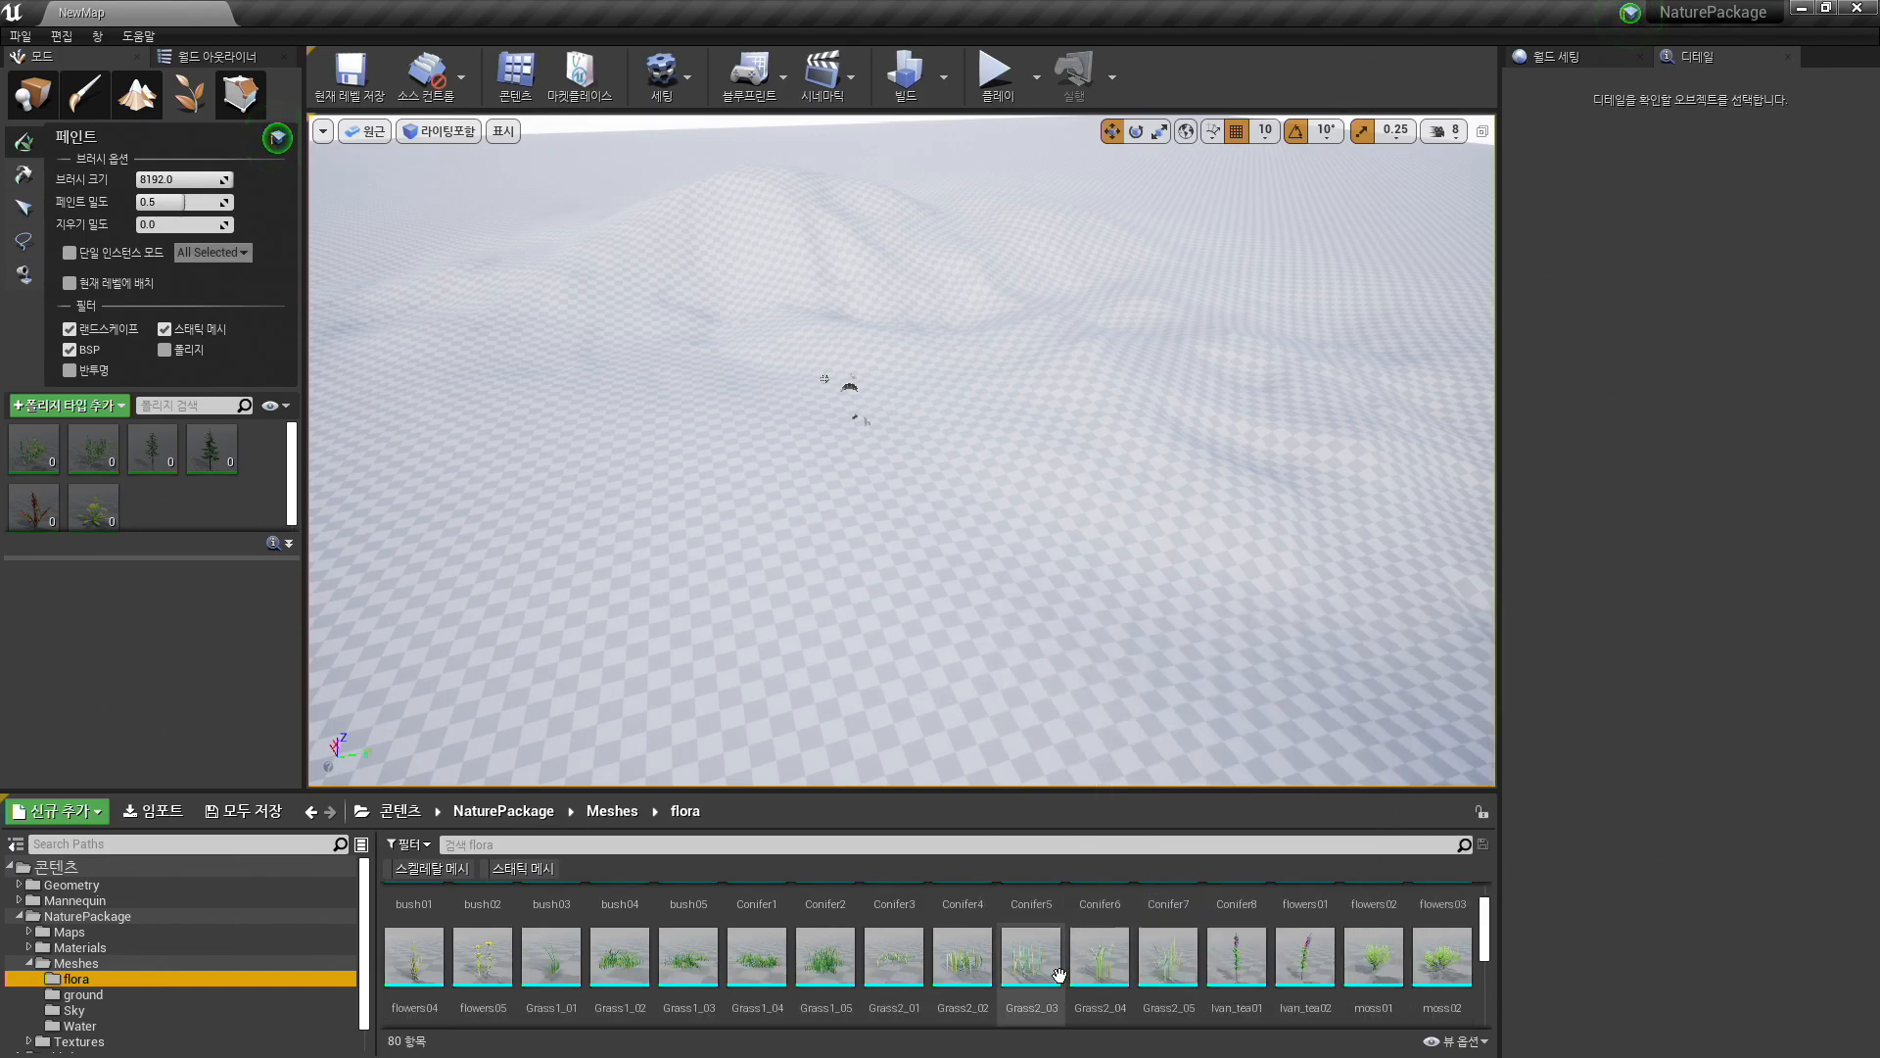
{"action": "left_click_drag", "start_coordinate": [1037, 973], "coordinate": [186, 509]}
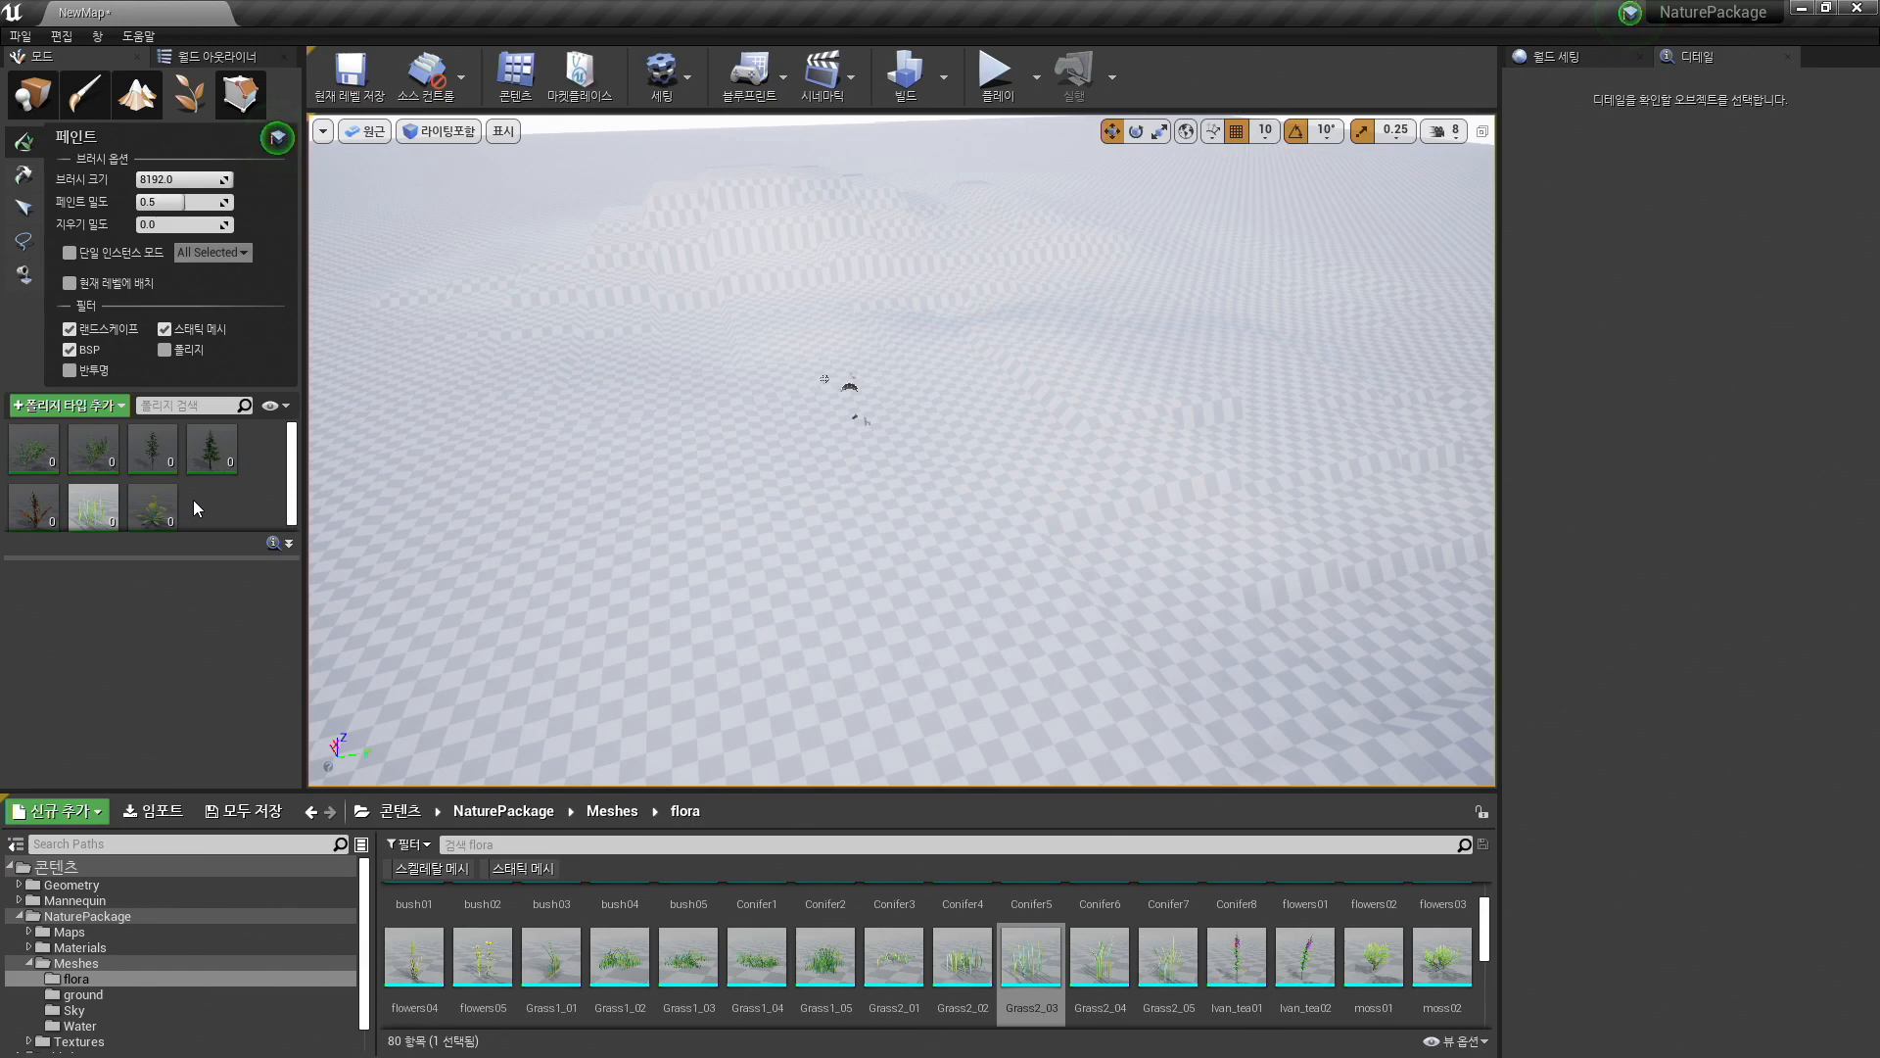
- Set the painting density of the Grass2_03 foliage type to 10
{"action": "left_click", "coordinate": [94, 517]}
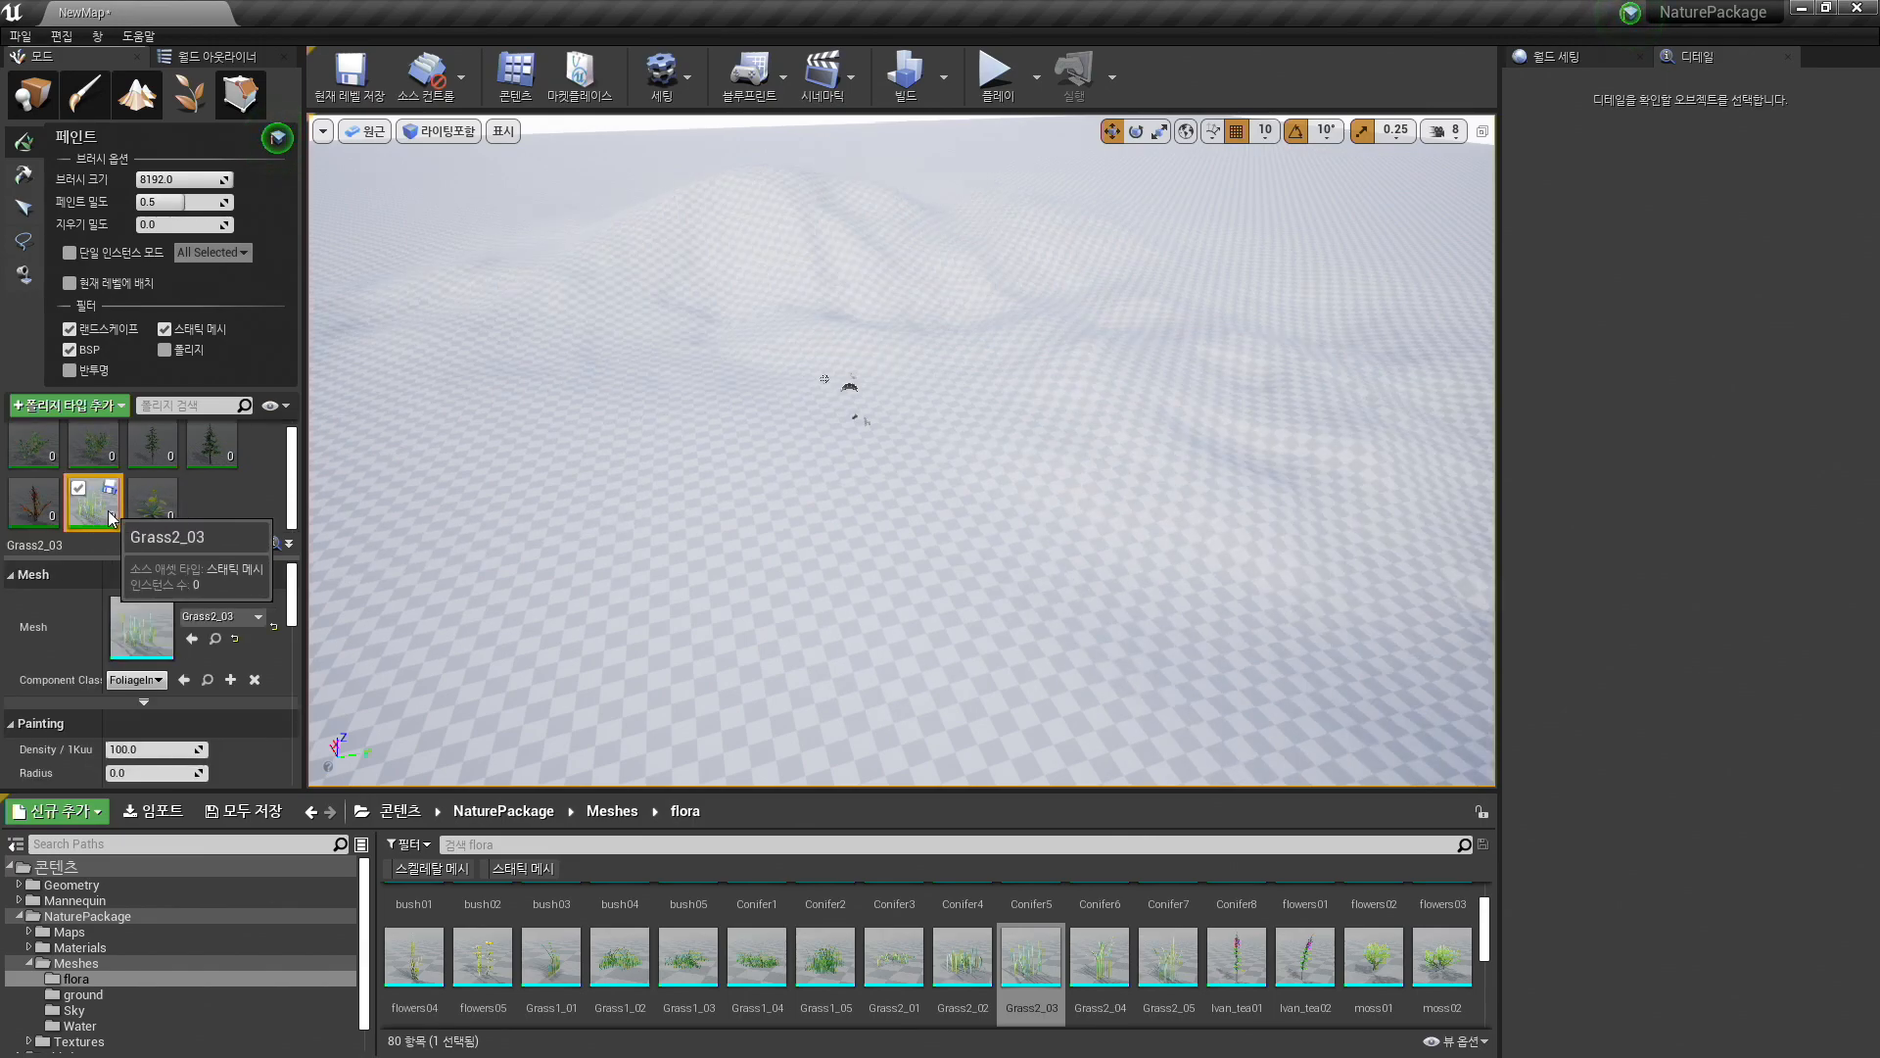
{"action": "scroll", "coordinate": [273, 624], "scroll_direction": "down", "scroll_amount": 2}
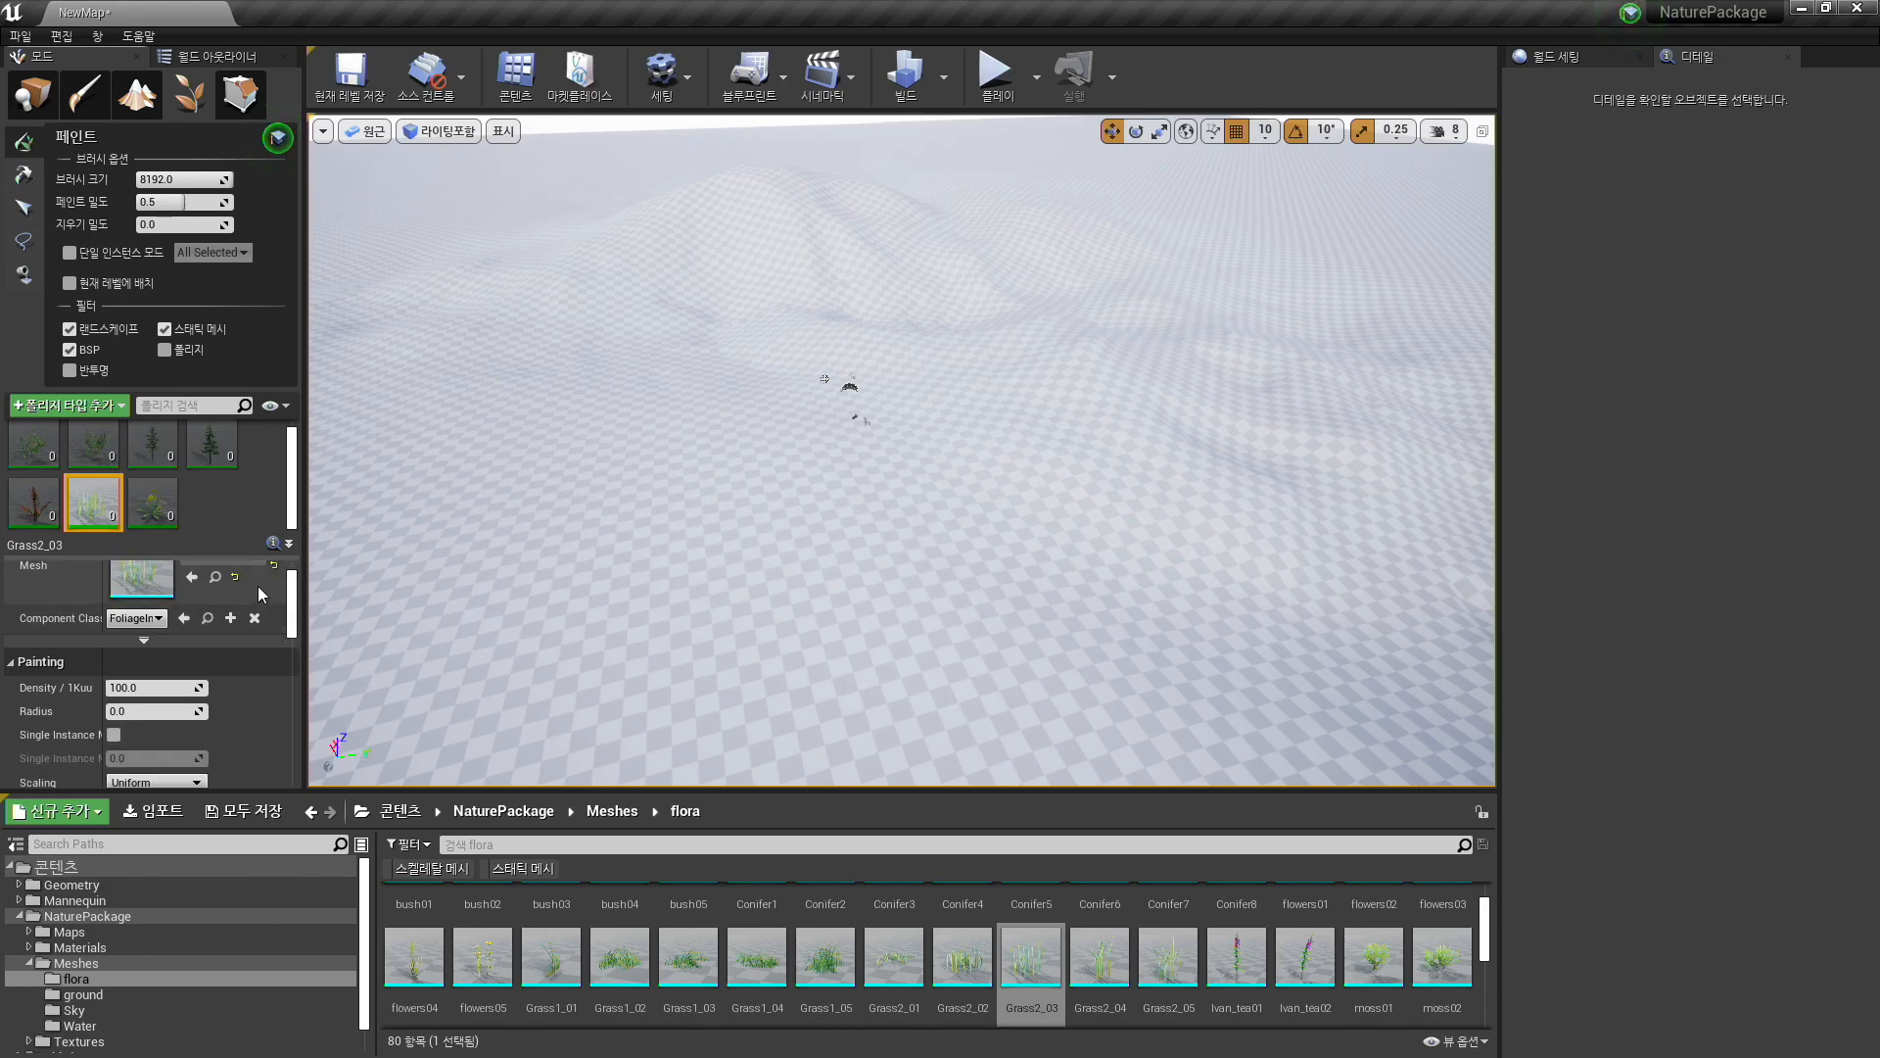
{"action": "scroll", "coordinate": [292, 624], "scroll_direction": "down", "scroll_amount": 2}
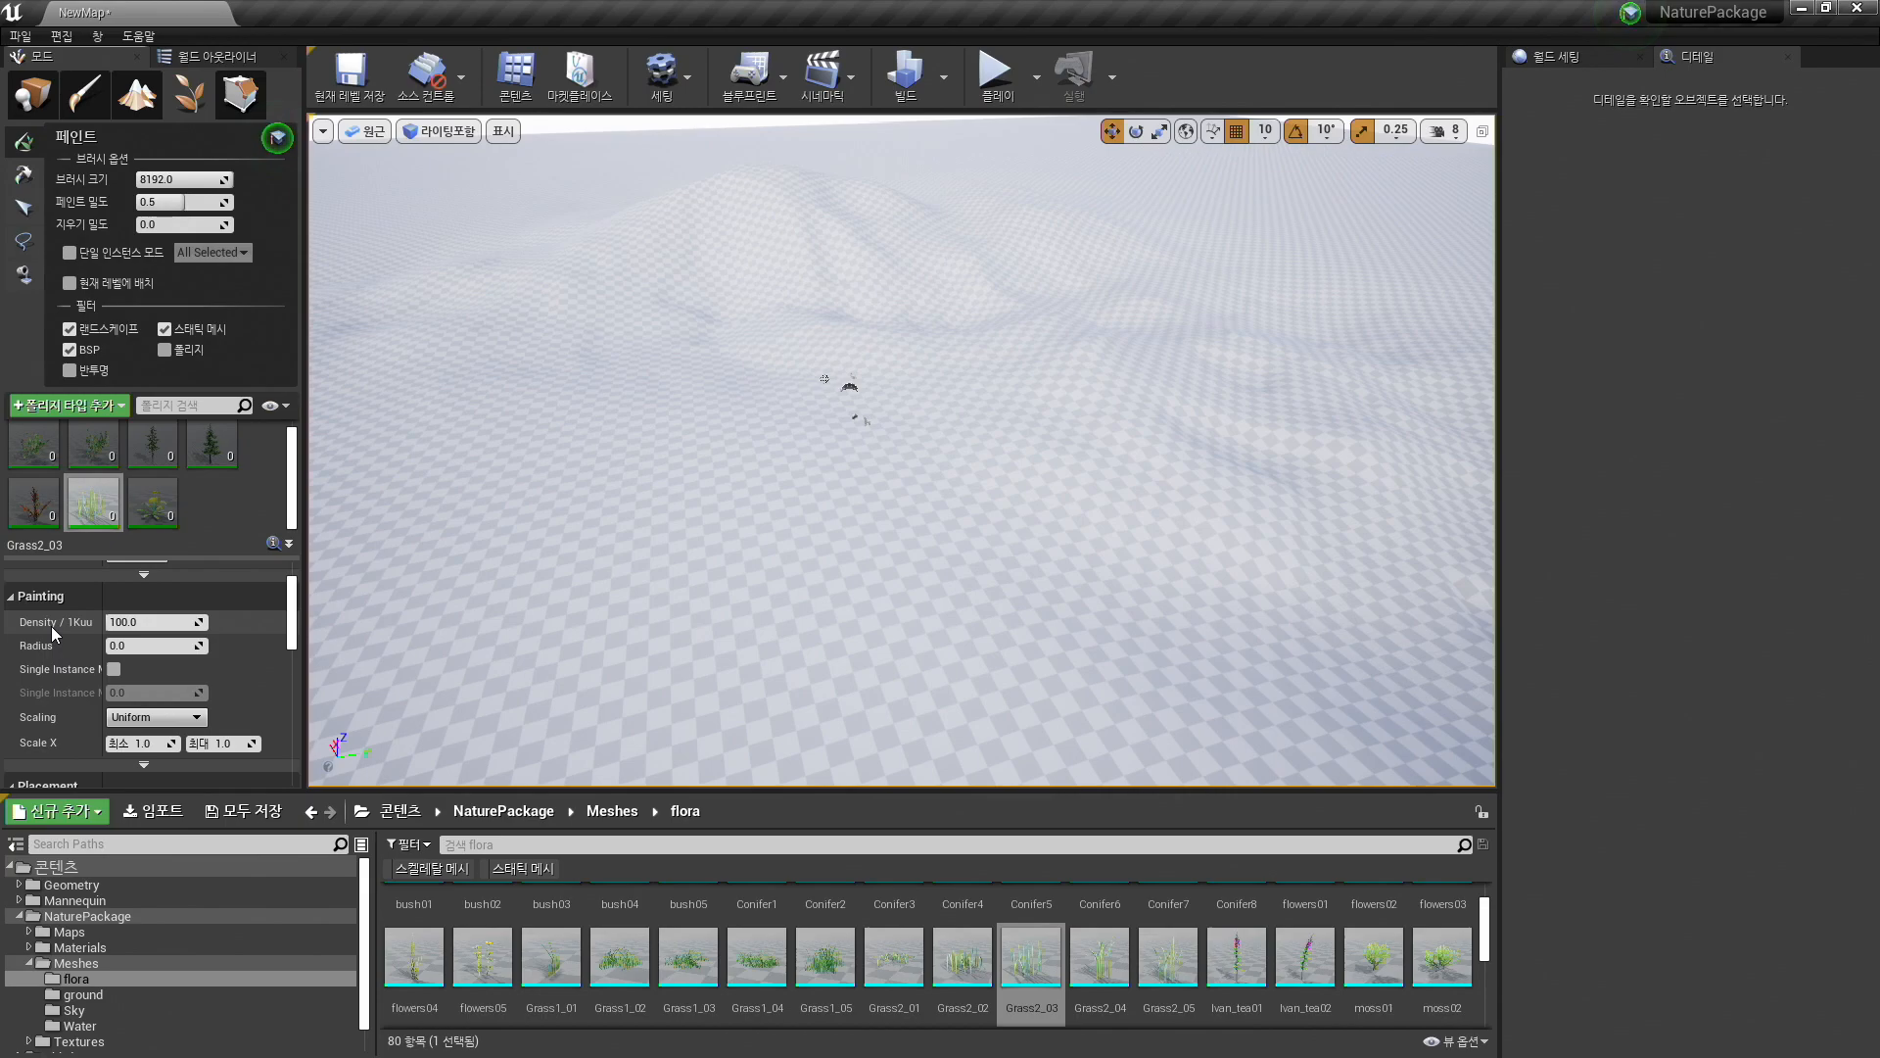
{"action": "mouse_move", "coordinate": [51, 626]}
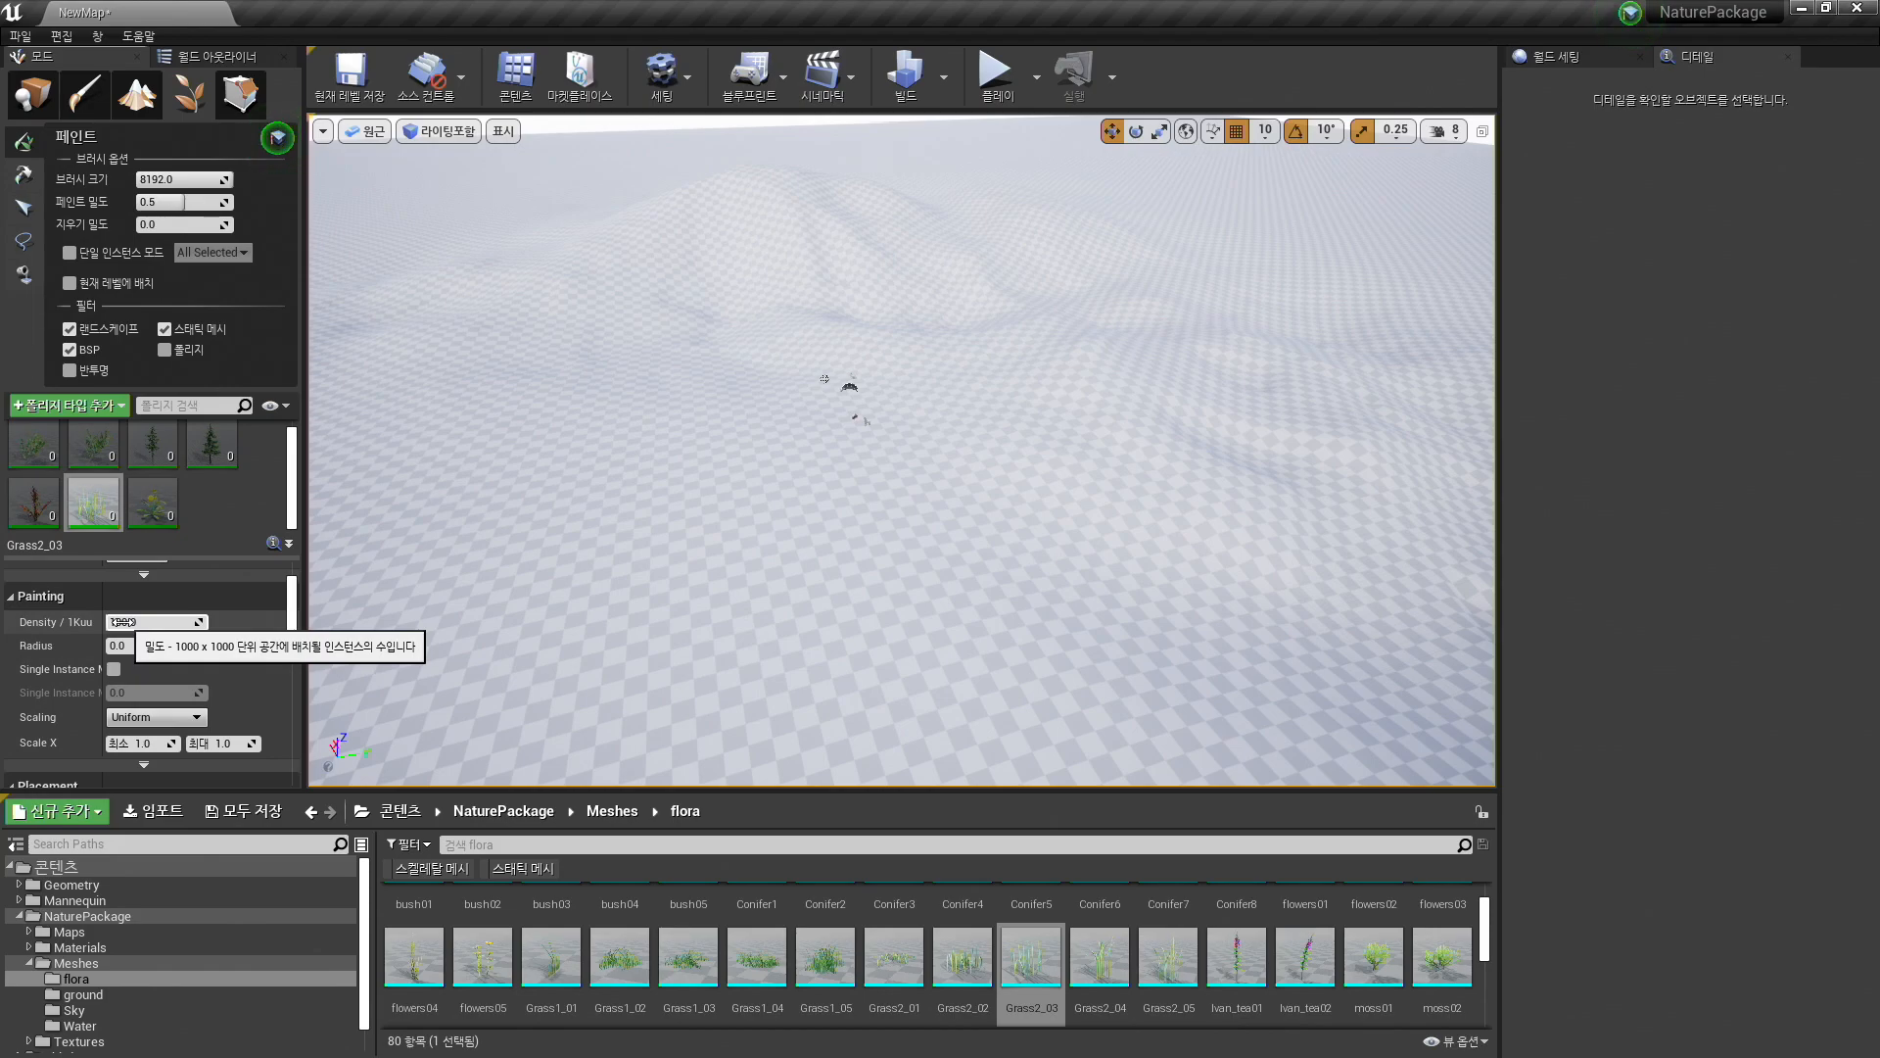
{"action": "left_click", "coordinate": [128, 620]}
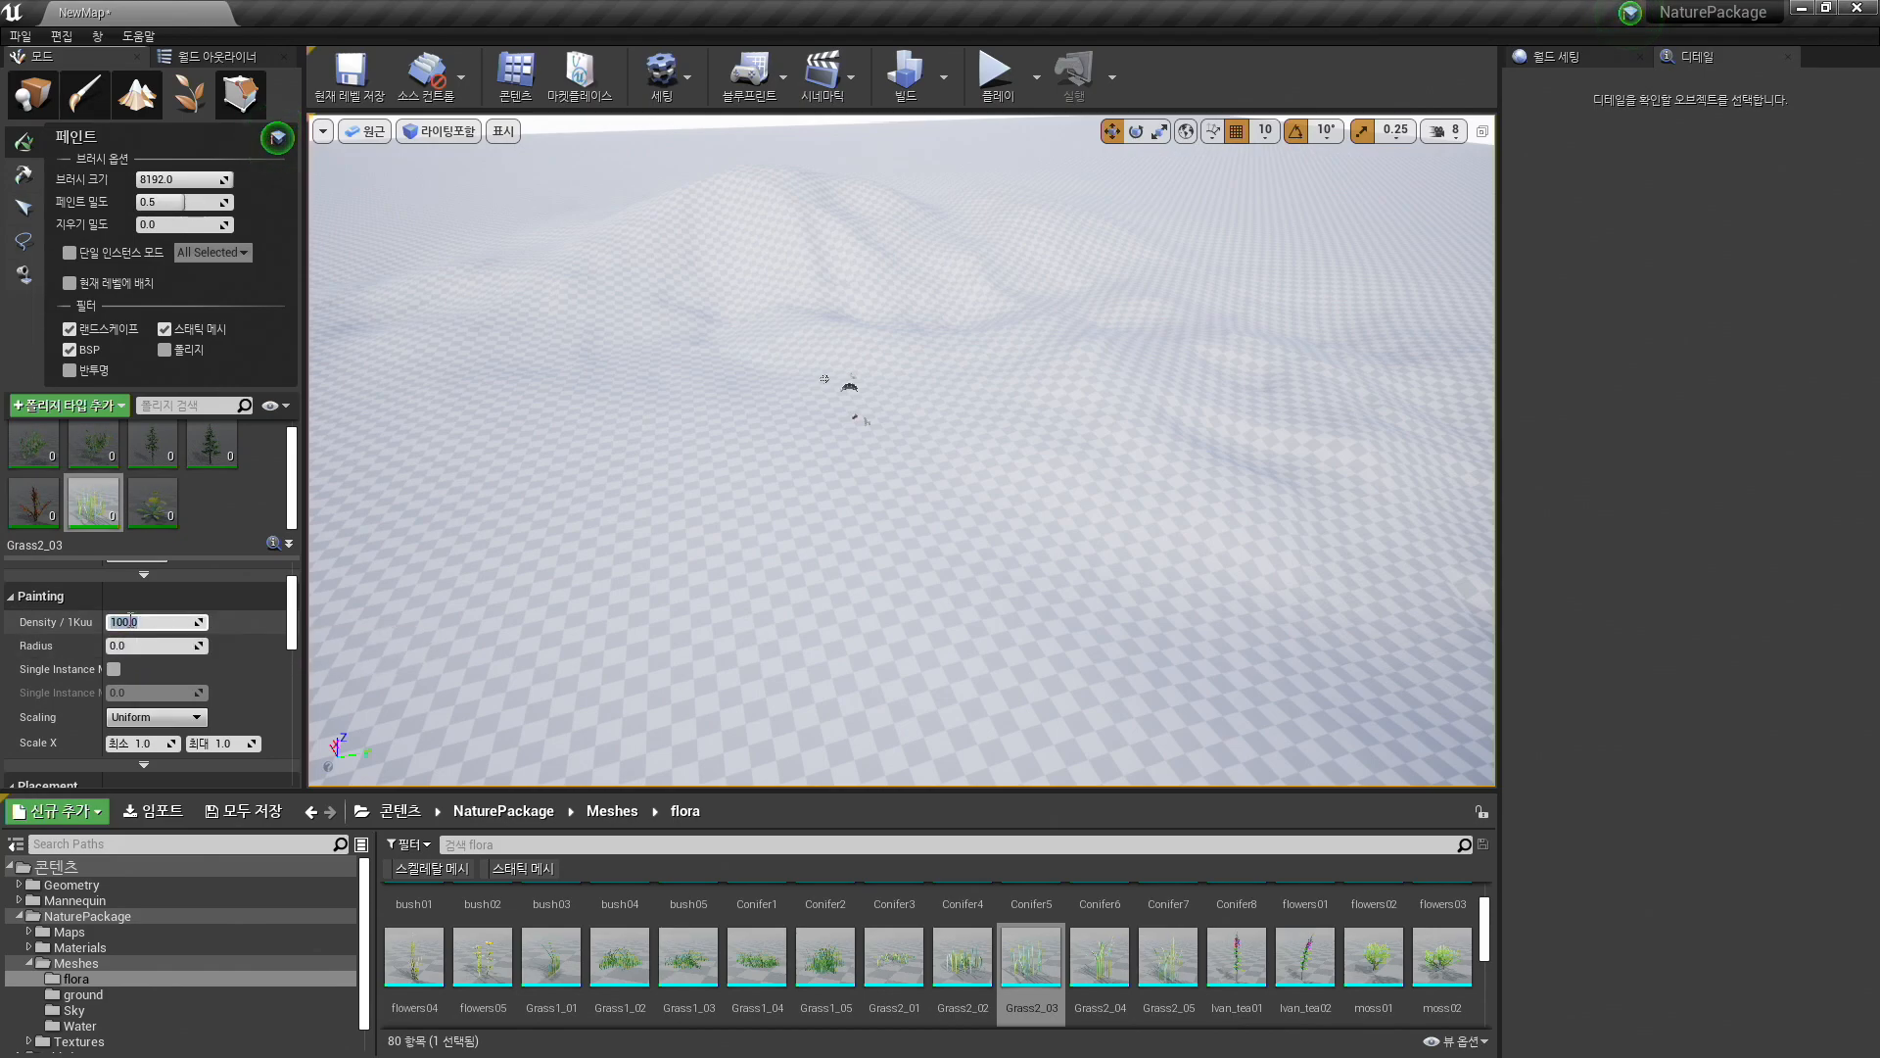
{"action": "type", "text": "10"}
{"action": "left_click", "coordinate": [260, 632]}
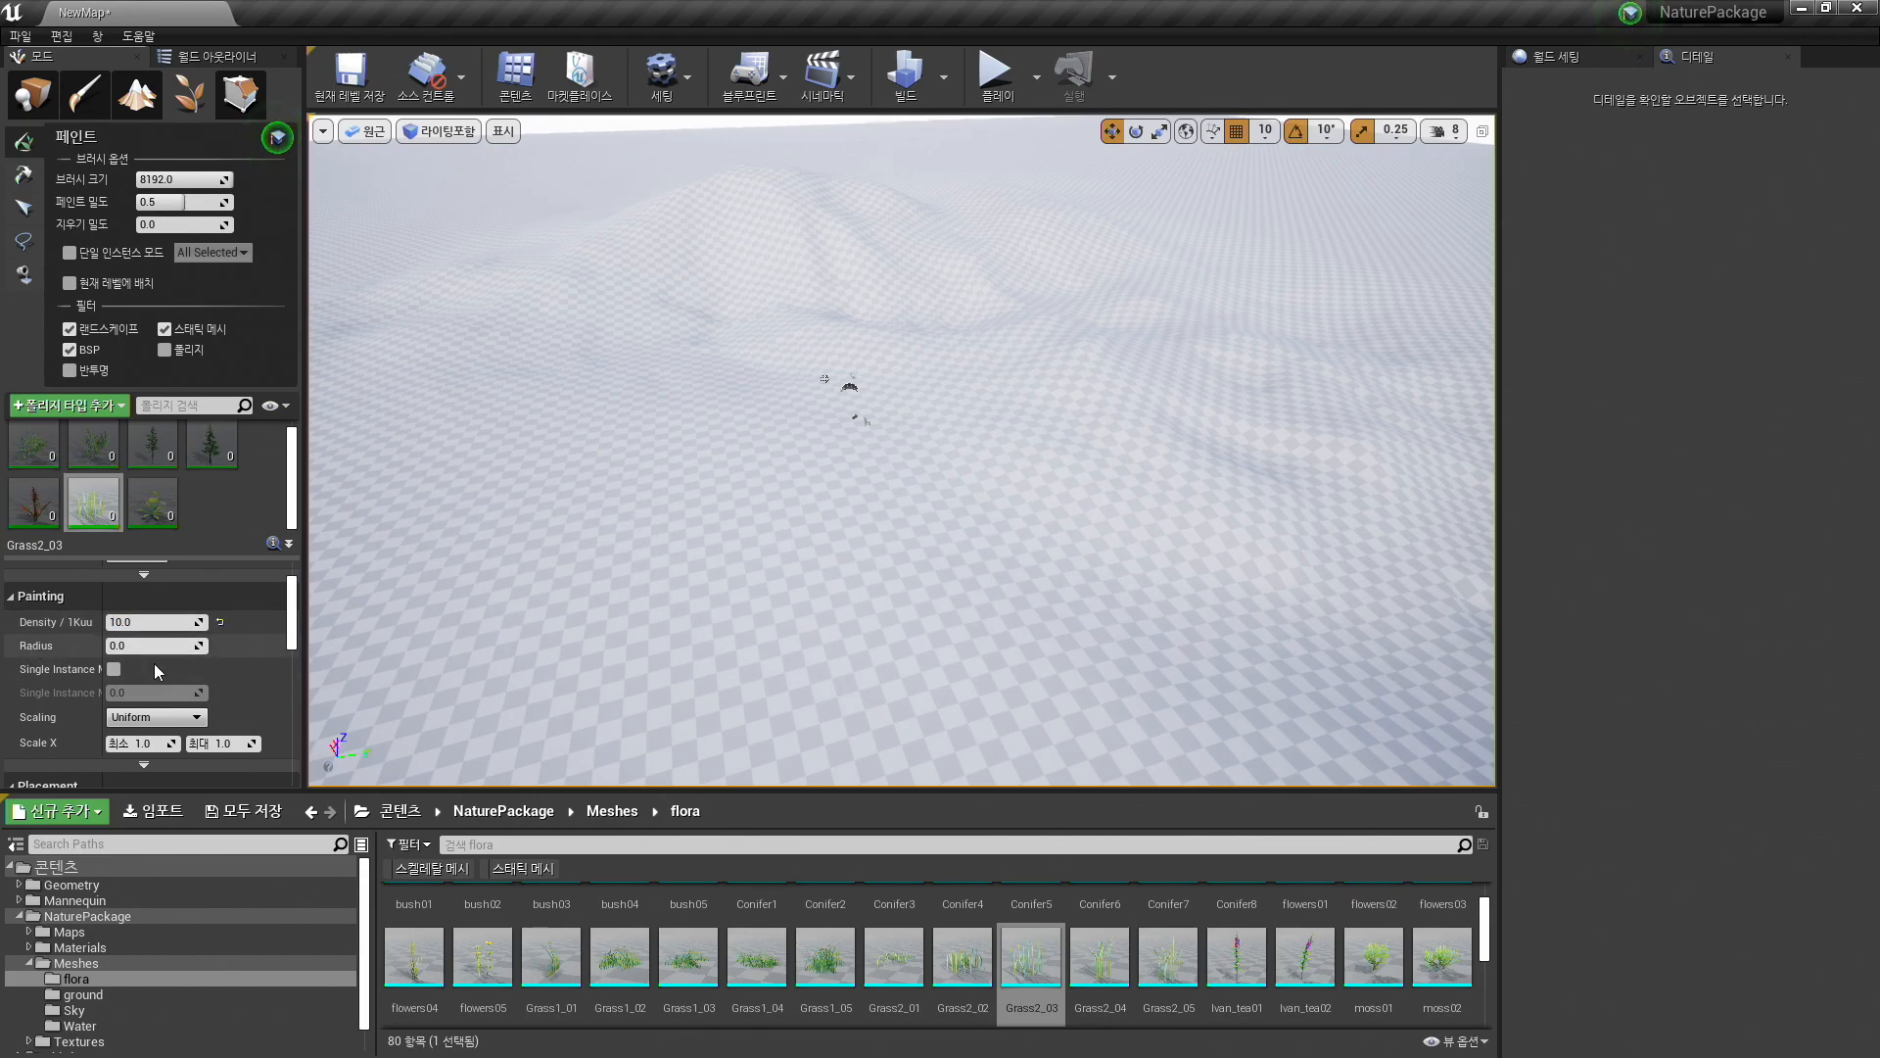
- Set the Scale X range of Grass2_03 to a minimum of 0.8 and a maximum of 1.2
{"action": "scroll", "coordinate": [197, 692], "scroll_direction": "down", "scroll_amount": 1}
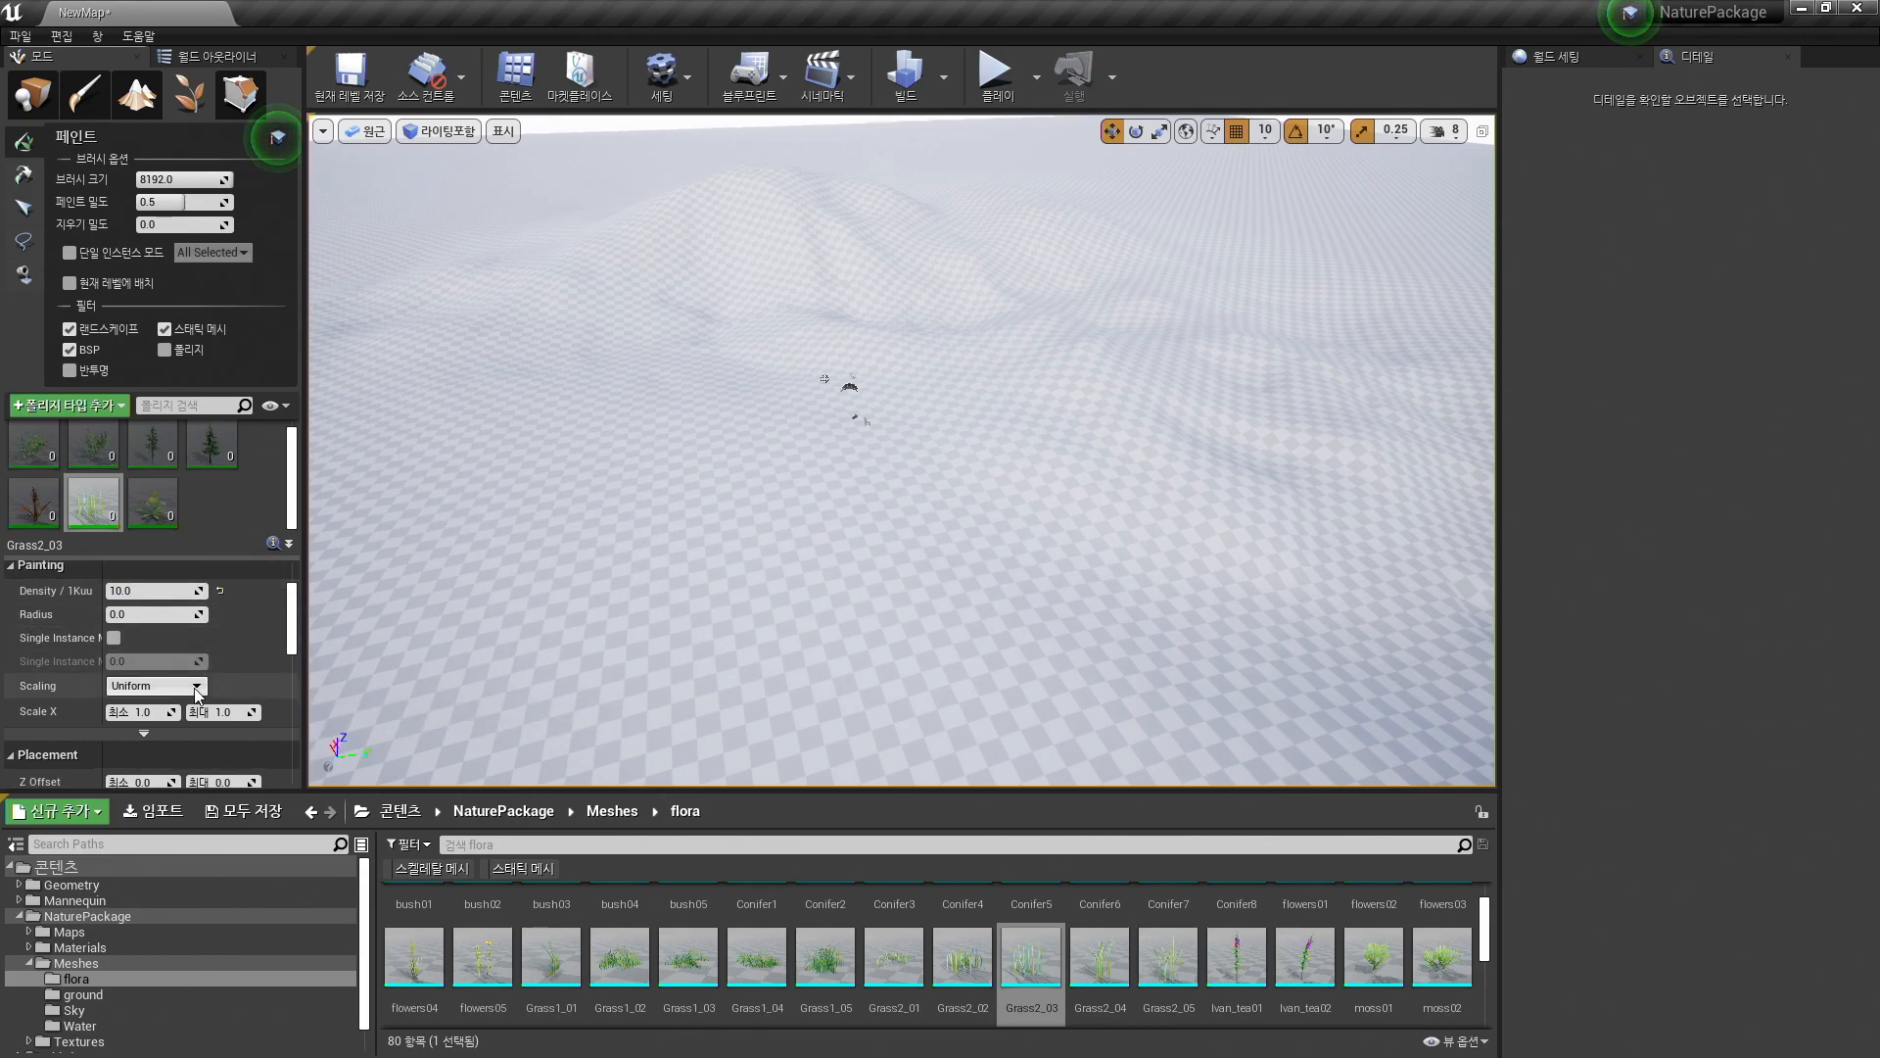
{"action": "left_click", "coordinate": [142, 712]}
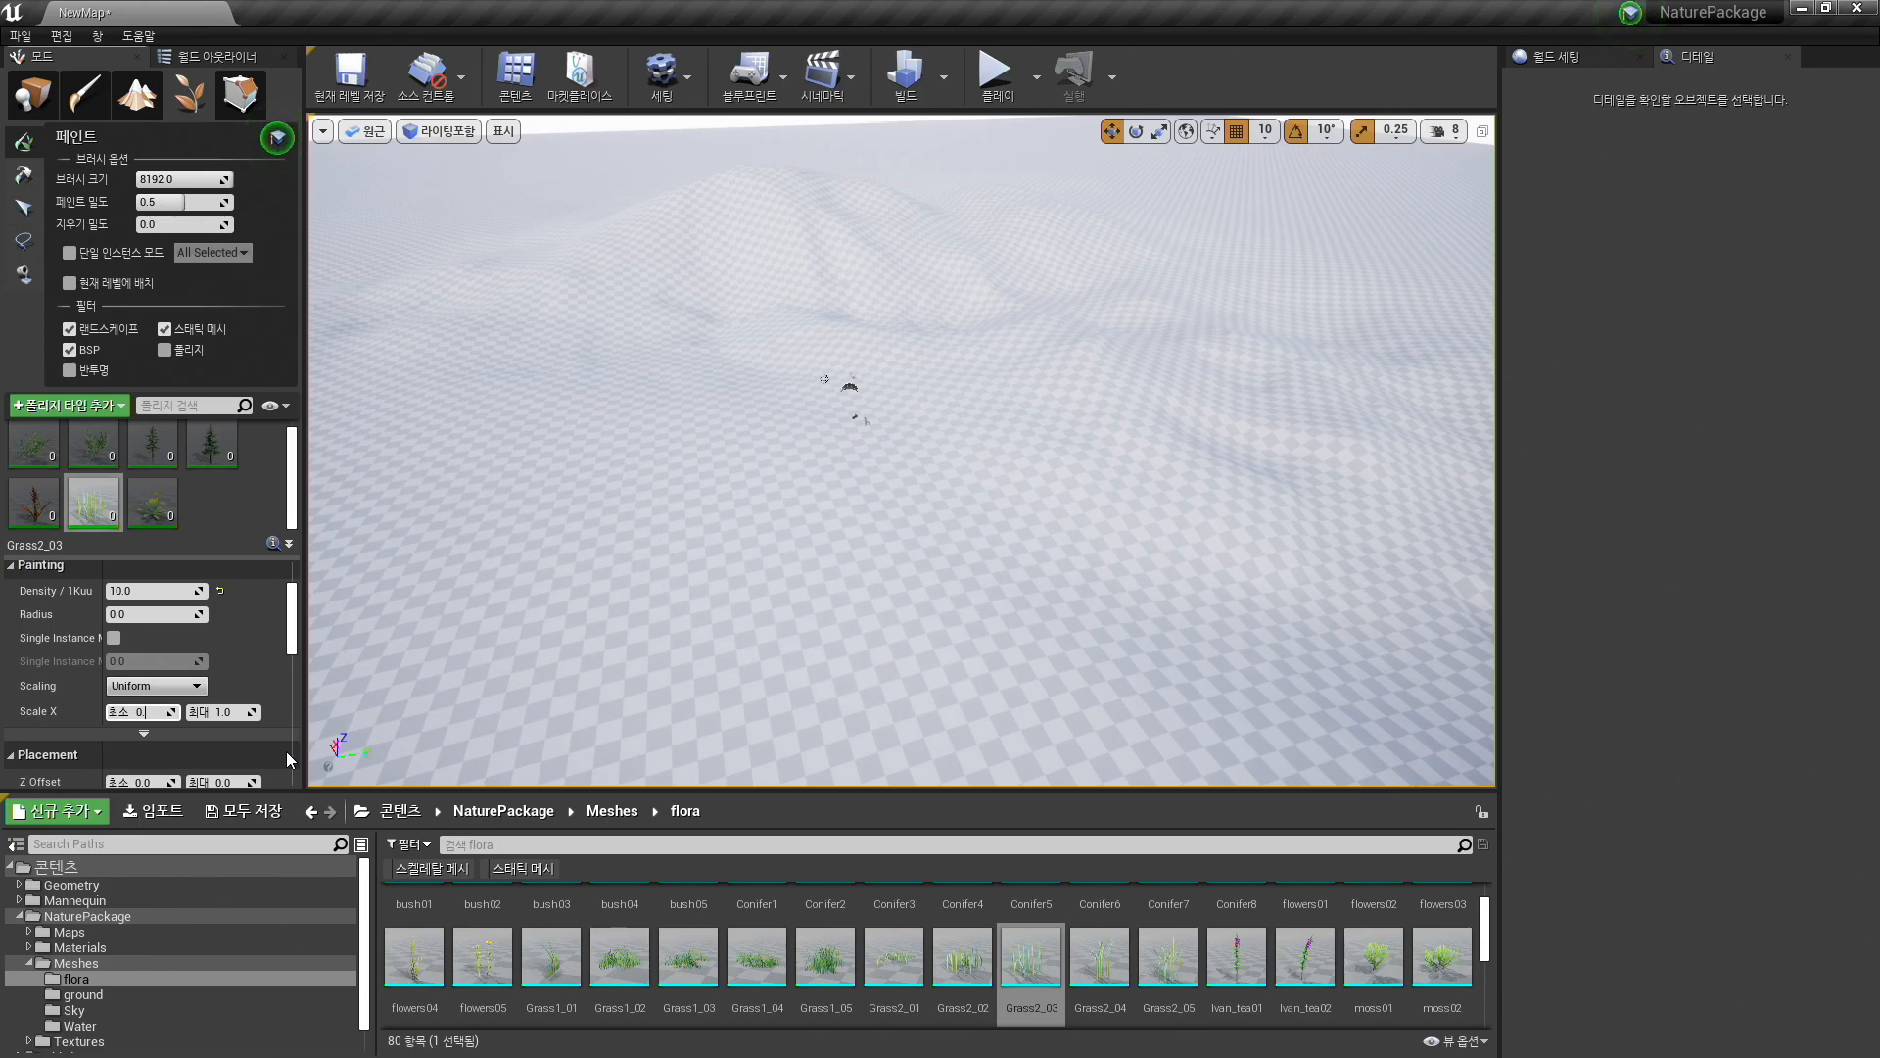
{"action": "key", "text": "Tab"}
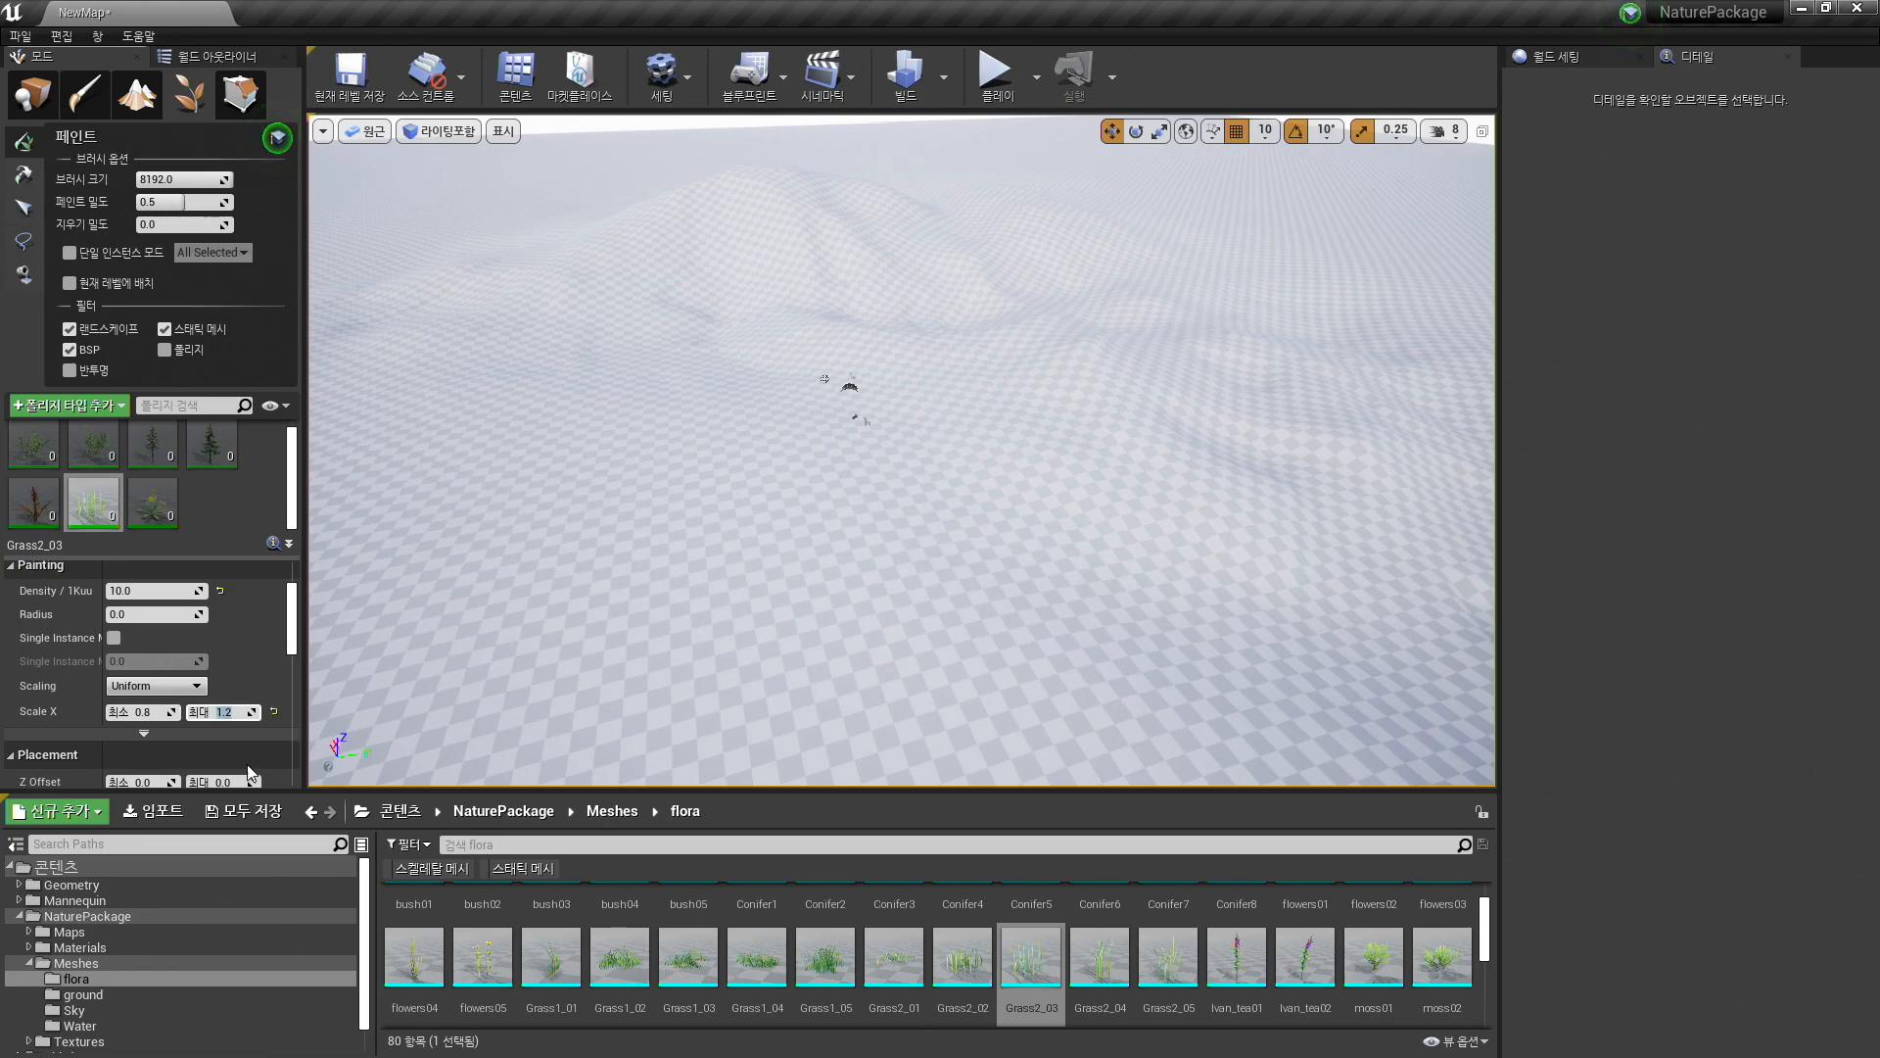
- Turn off Align to Normal in the Grass2_03 placement settings and enlarge the foliage type list
{"action": "scroll", "coordinate": [85, 729], "scroll_direction": "down", "scroll_amount": 2}
{"action": "scroll", "coordinate": [85, 729], "scroll_direction": "down", "scroll_amount": 3}
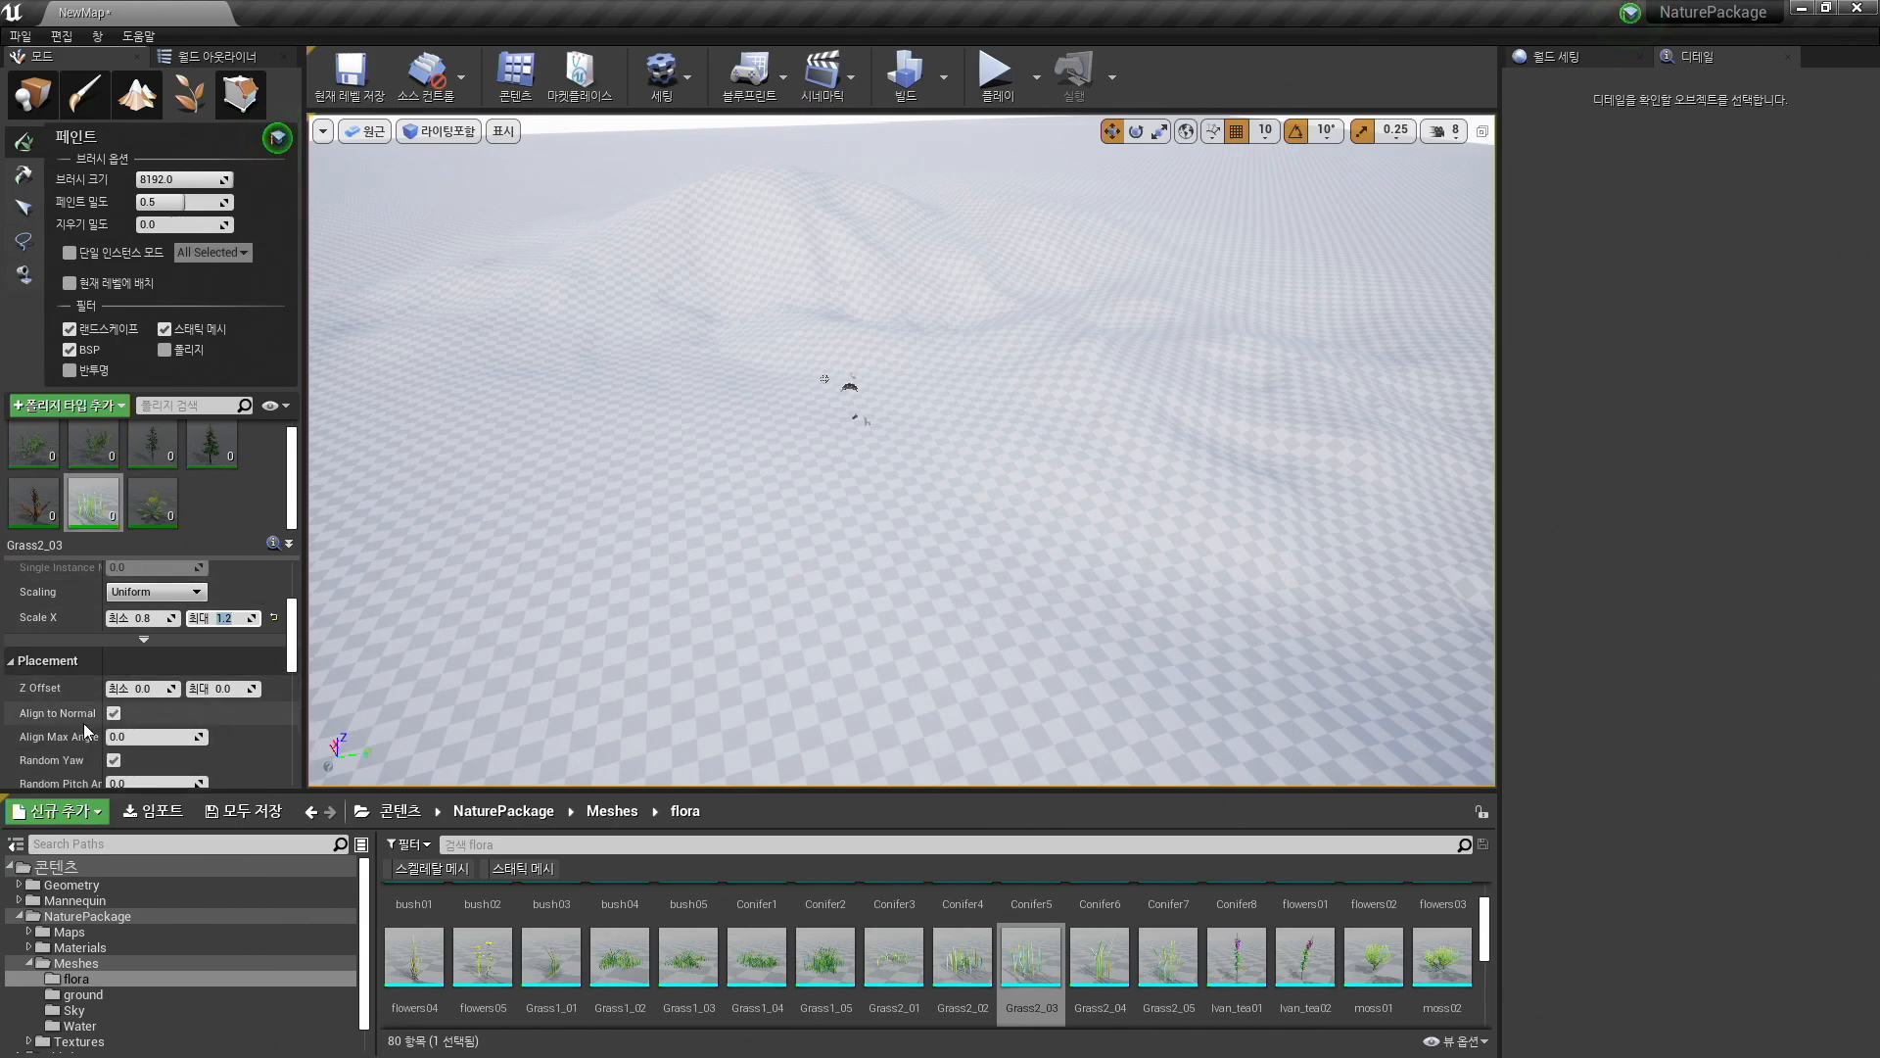
{"action": "left_click", "coordinate": [113, 649]}
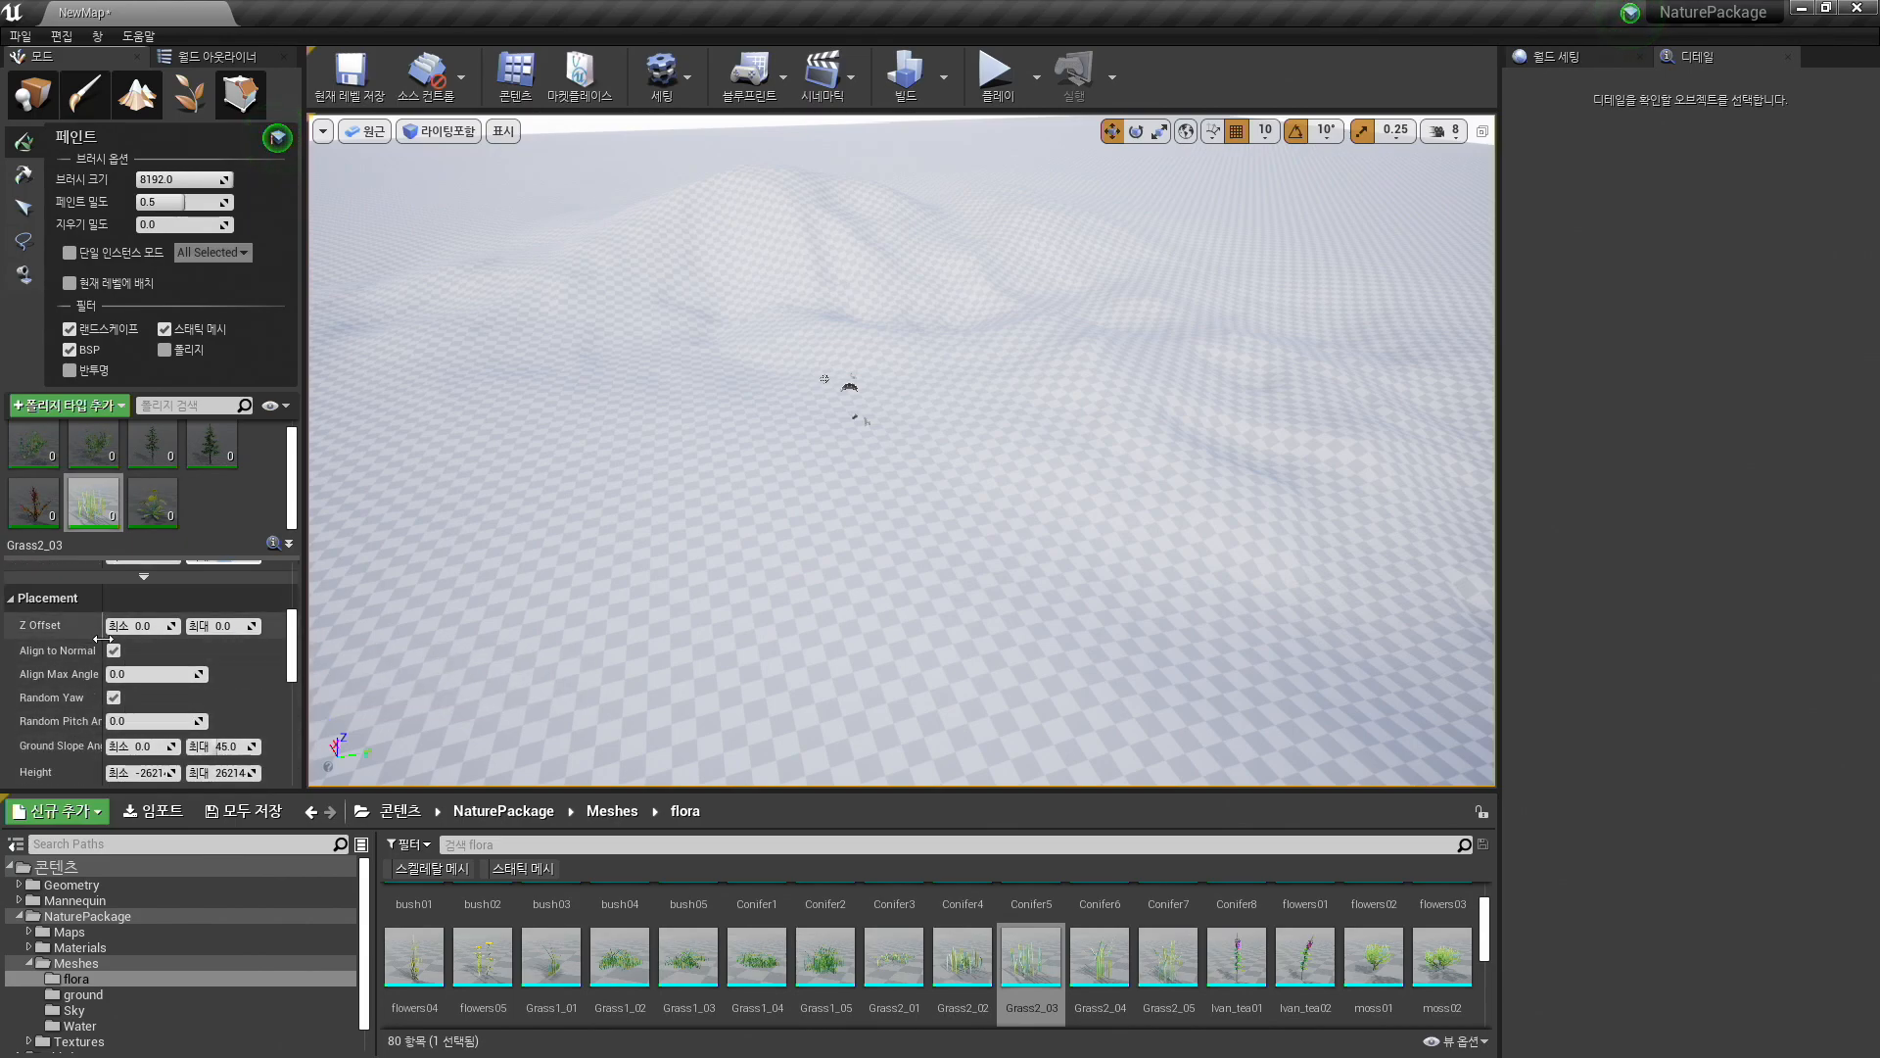
{"action": "left_click_drag", "start_coordinate": [103, 639], "coordinate": [113, 638]}
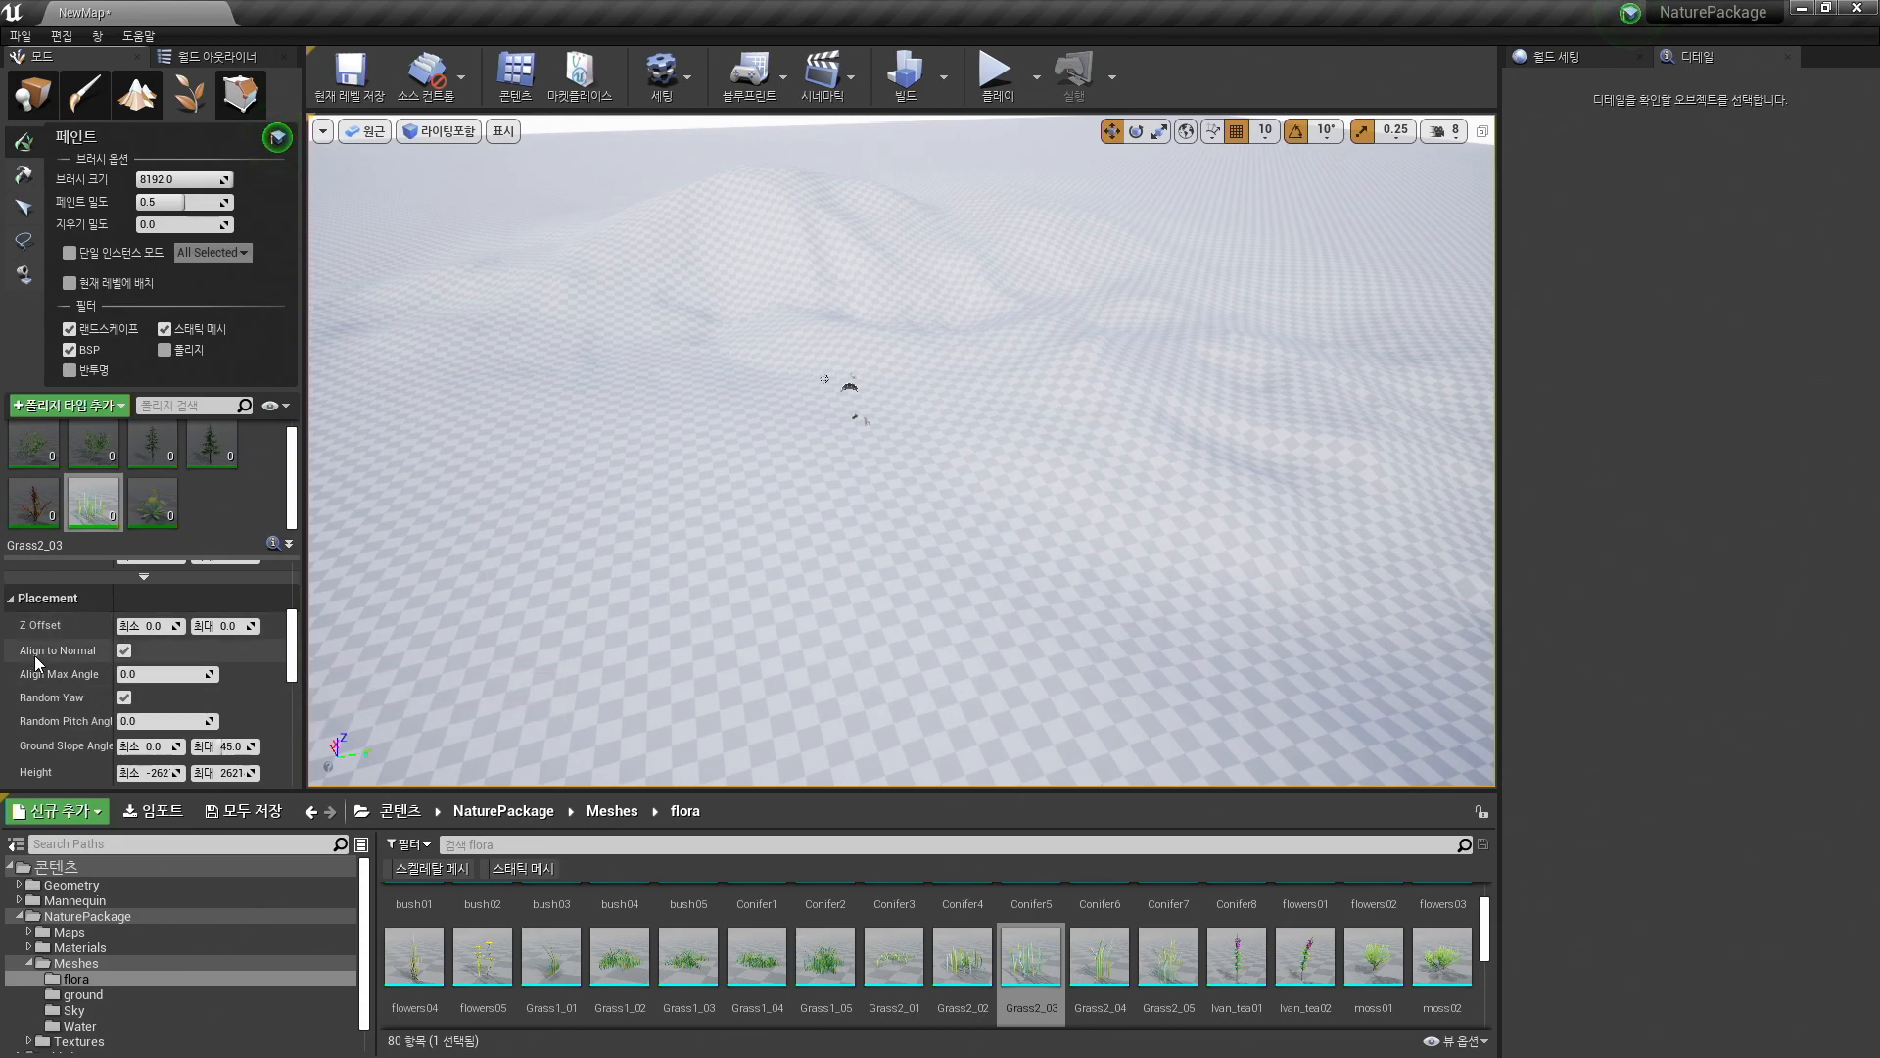
{"action": "left_click", "coordinate": [124, 650]}
{"action": "left_click", "coordinate": [124, 674]}
{"action": "mouse_move", "coordinate": [295, 672]}
{"action": "left_mouse_down"}
{"action": "mouse_move", "coordinate": [298, 694]}
{"action": "mouse_move", "coordinate": [298, 654]}
{"action": "left_mouse_up"}
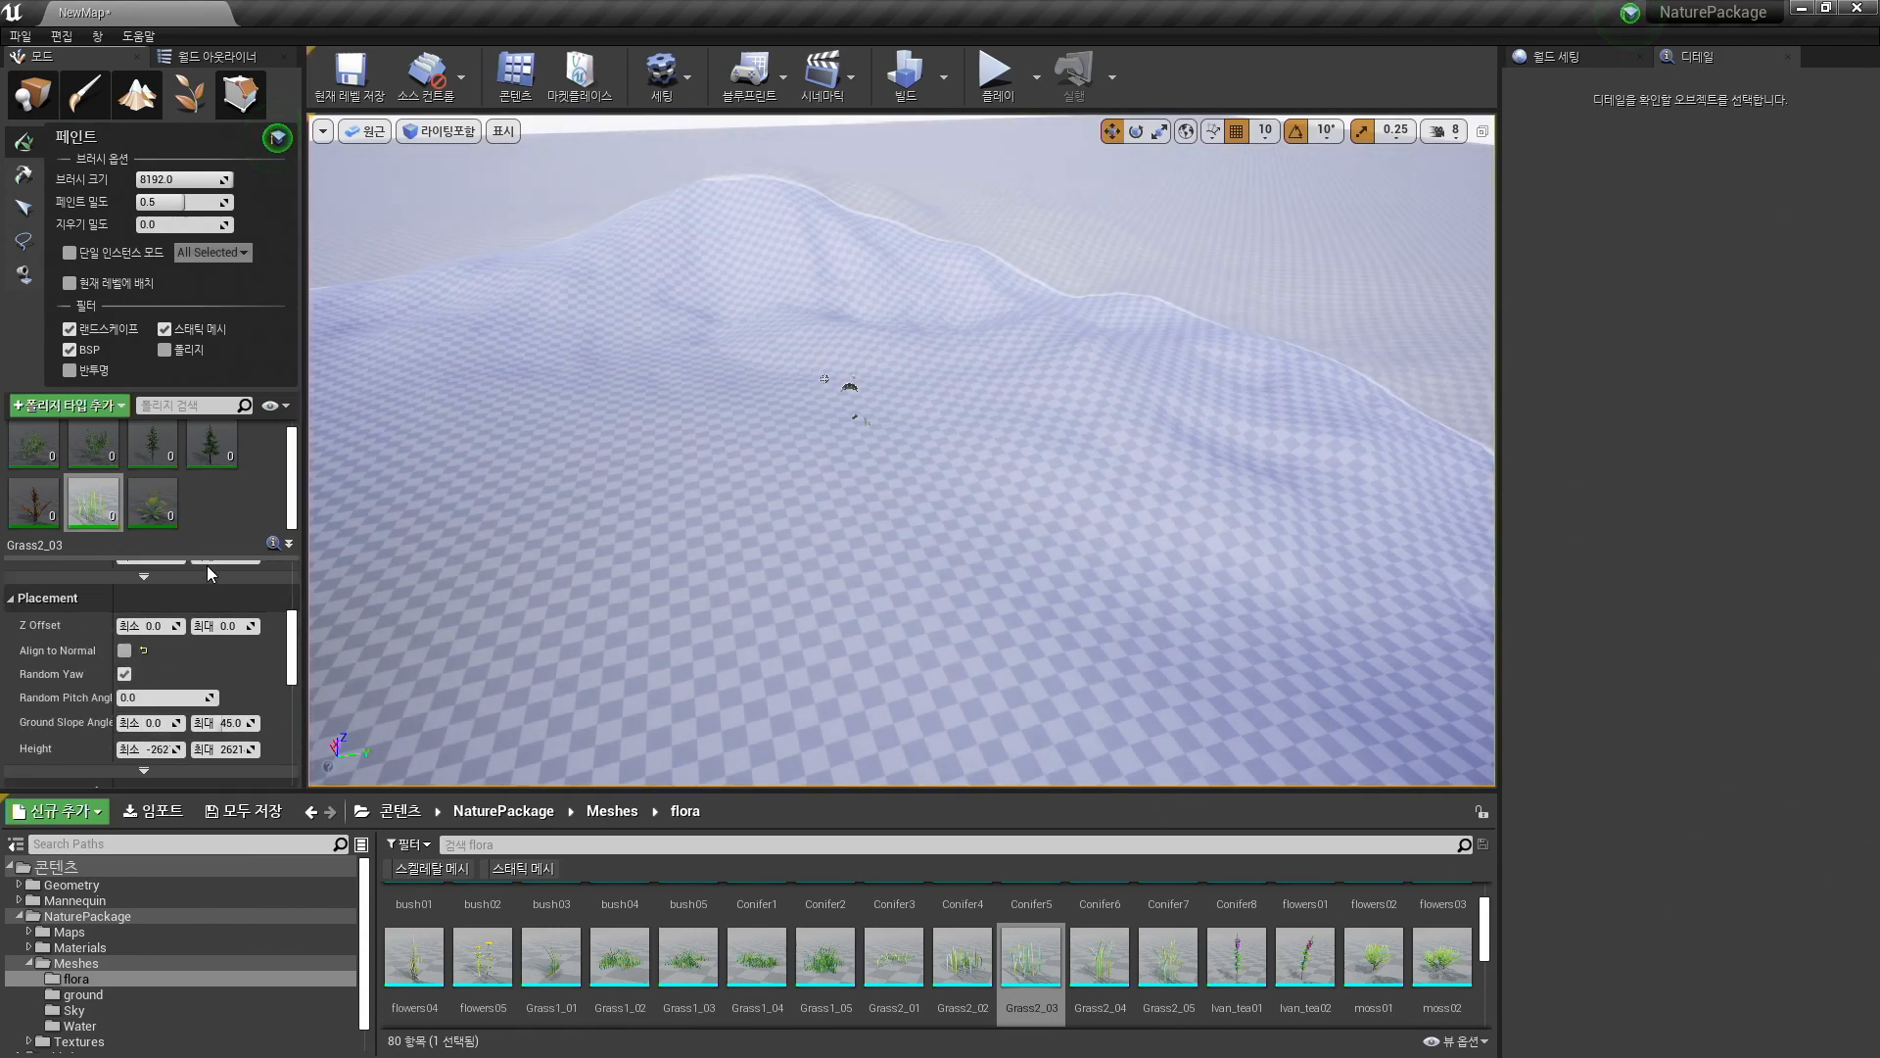
{"action": "left_click_drag", "start_coordinate": [207, 566], "coordinate": [209, 614]}
- Try painting only Grass2_03 across the hilly terrain, and undo the stroke
{"action": "mouse_move", "coordinate": [31, 492]}
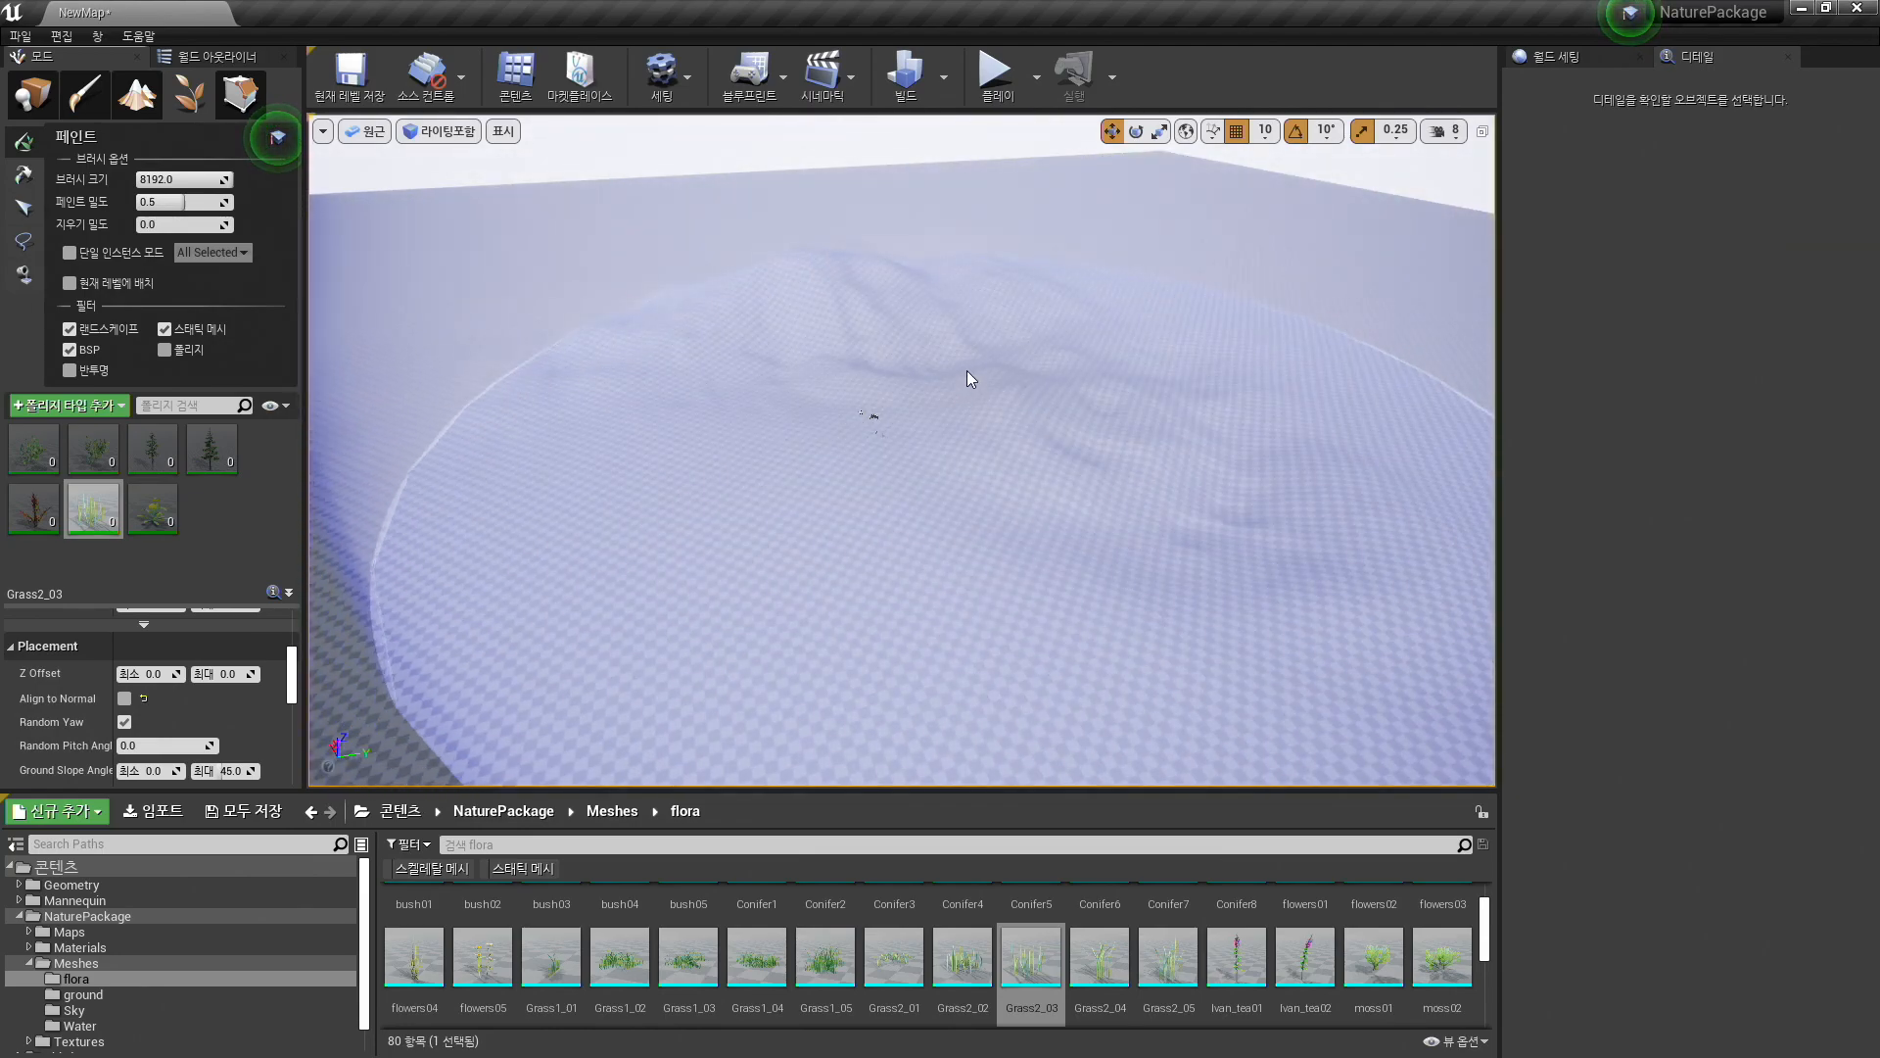
{"action": "mouse_move", "coordinate": [965, 370]}
{"action": "left_mouse_down"}
{"action": "mouse_move", "coordinate": [932, 365]}
{"action": "mouse_move", "coordinate": [856, 409]}
{"action": "mouse_move", "coordinate": [1052, 367]}
{"action": "mouse_move", "coordinate": [897, 311]}
{"action": "mouse_move", "coordinate": [940, 376]}
{"action": "left_mouse_up"}
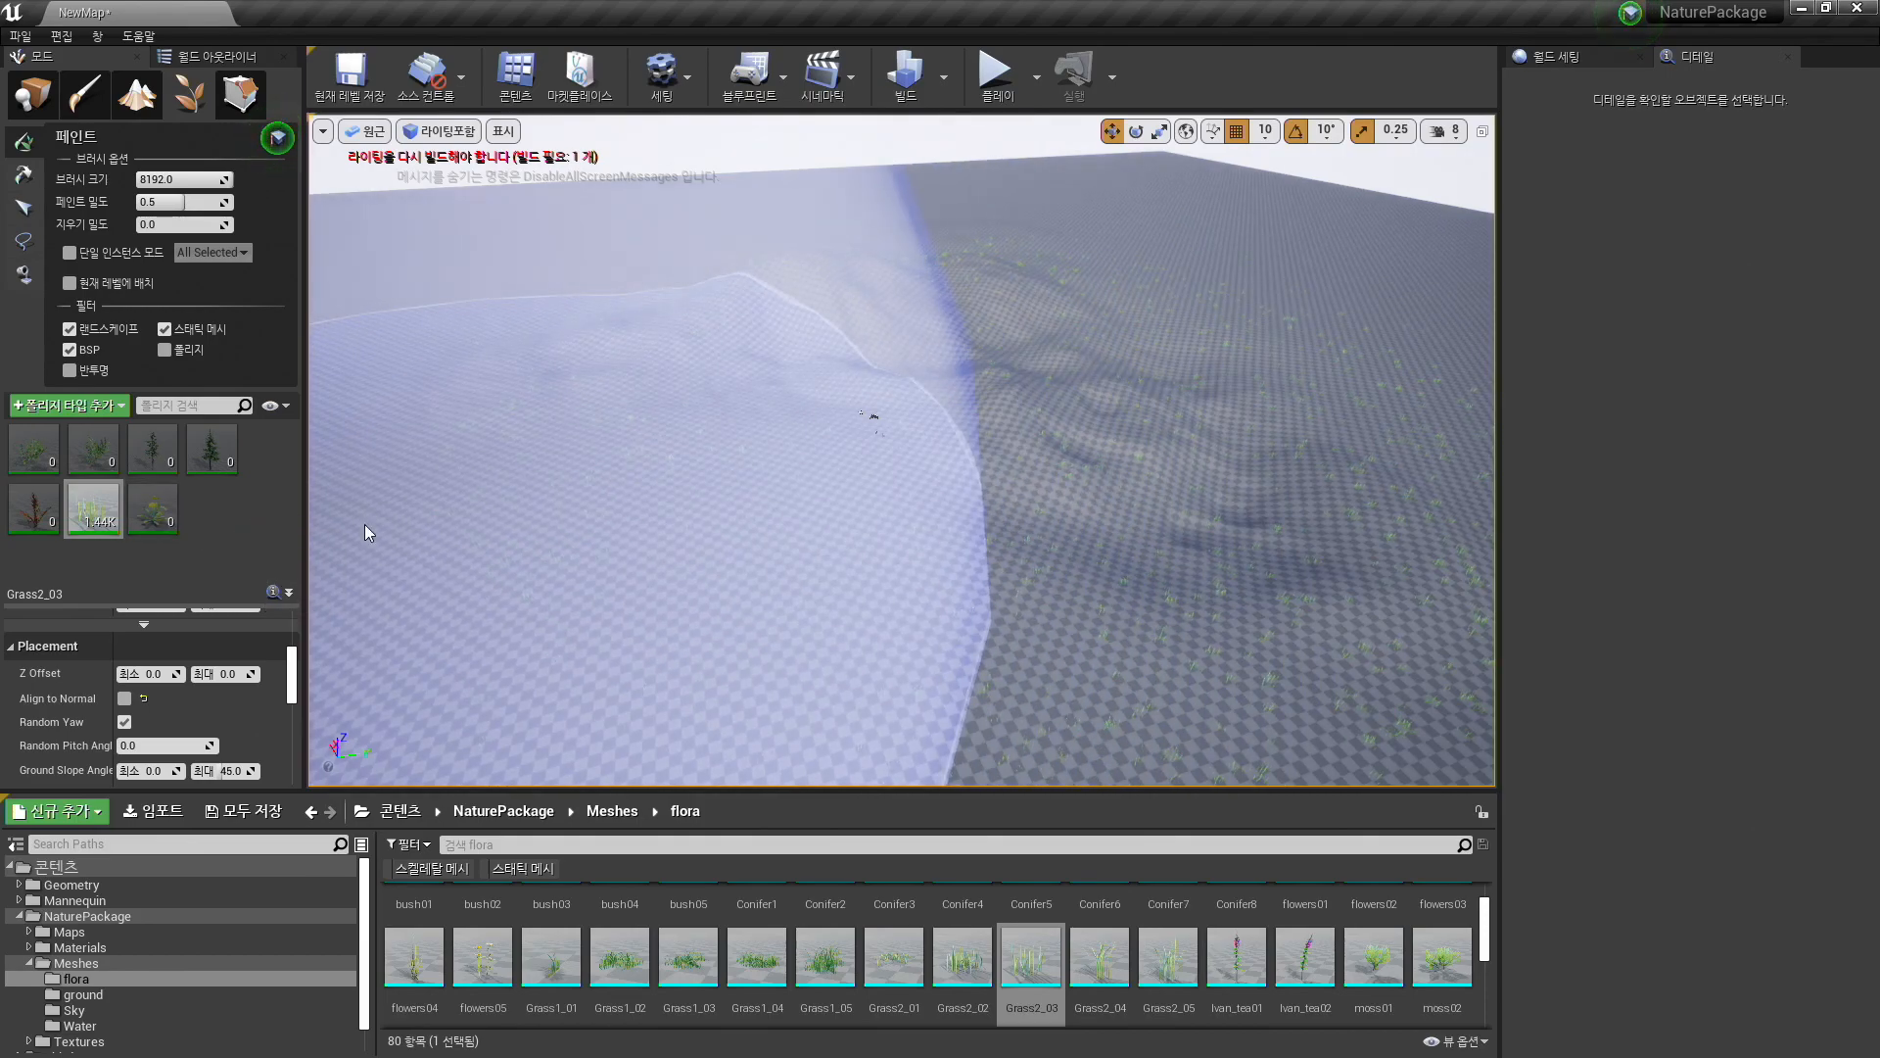
{"action": "key", "text": "ctrl+z"}
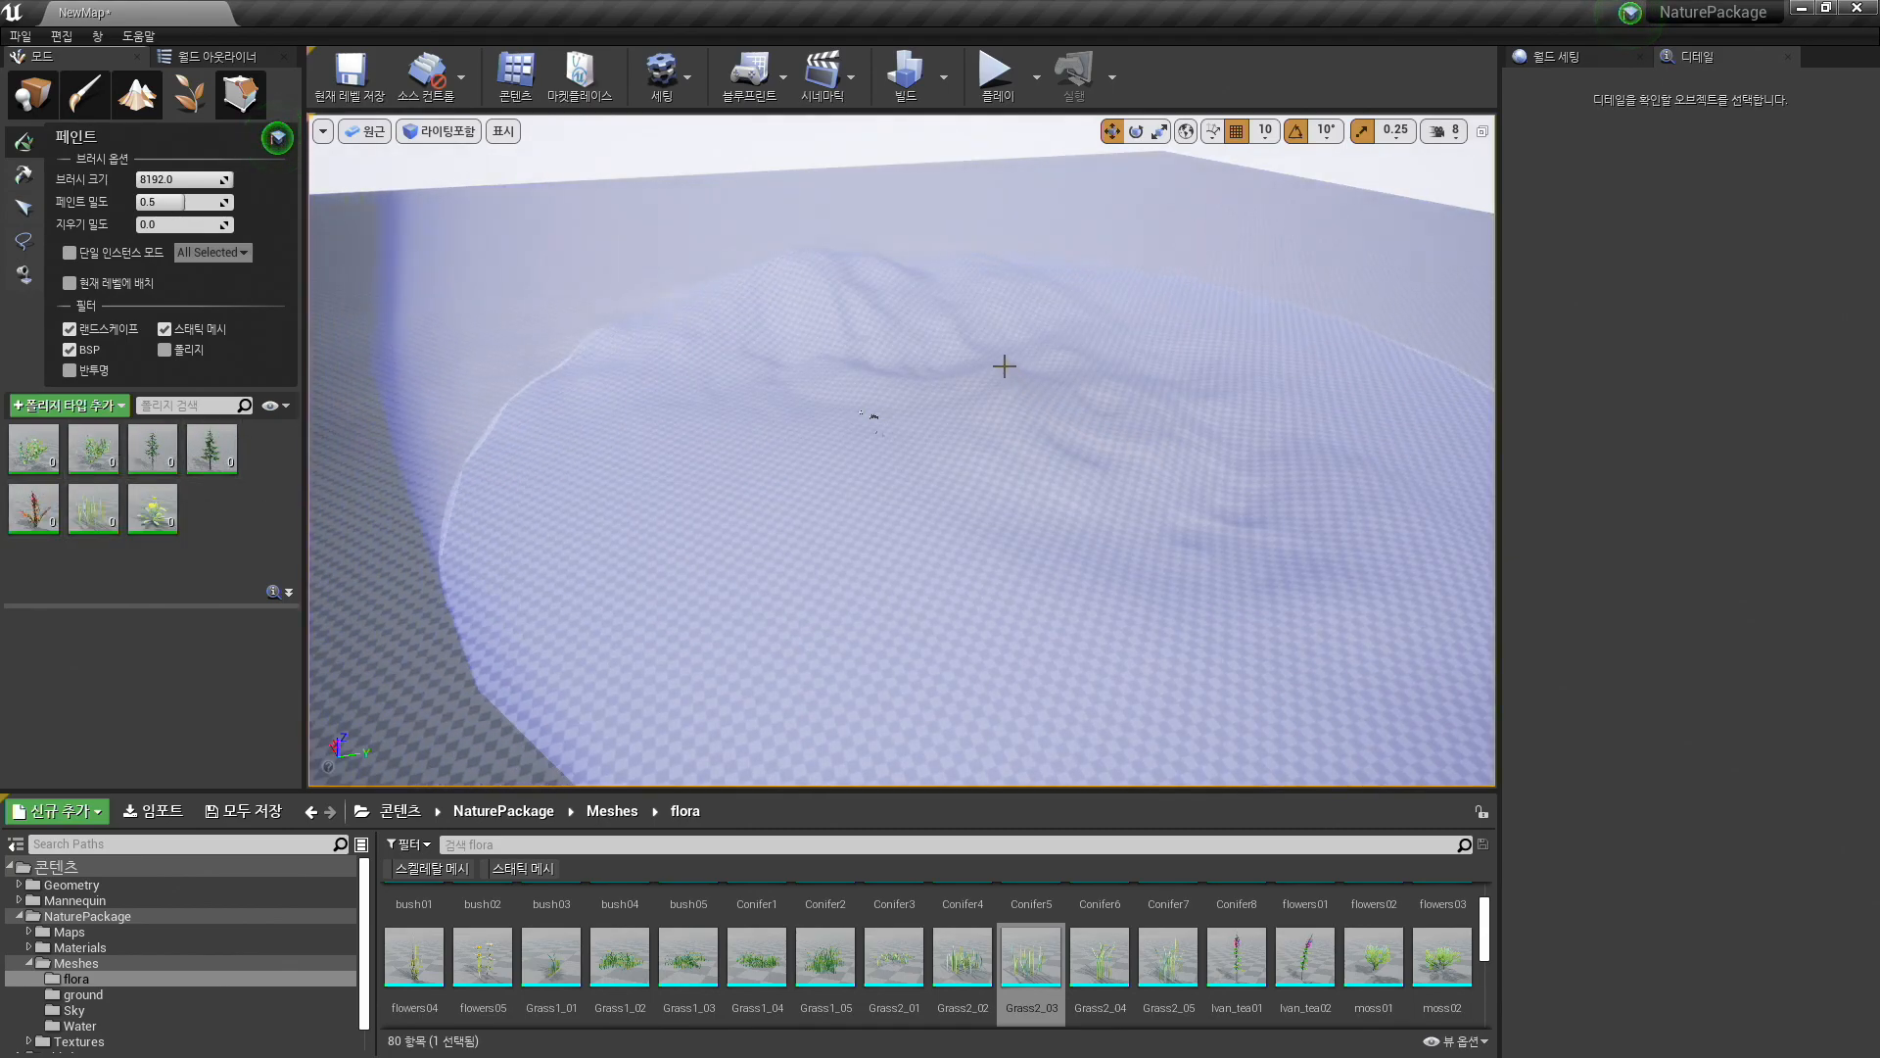
- Enable all seven foliage types and paint them together over the hills to build a dense forest
{"action": "mouse_move", "coordinate": [1002, 365]}
{"action": "left_mouse_down"}
{"action": "mouse_move", "coordinate": [819, 408]}
{"action": "mouse_move", "coordinate": [1152, 458]}
{"action": "left_mouse_up"}
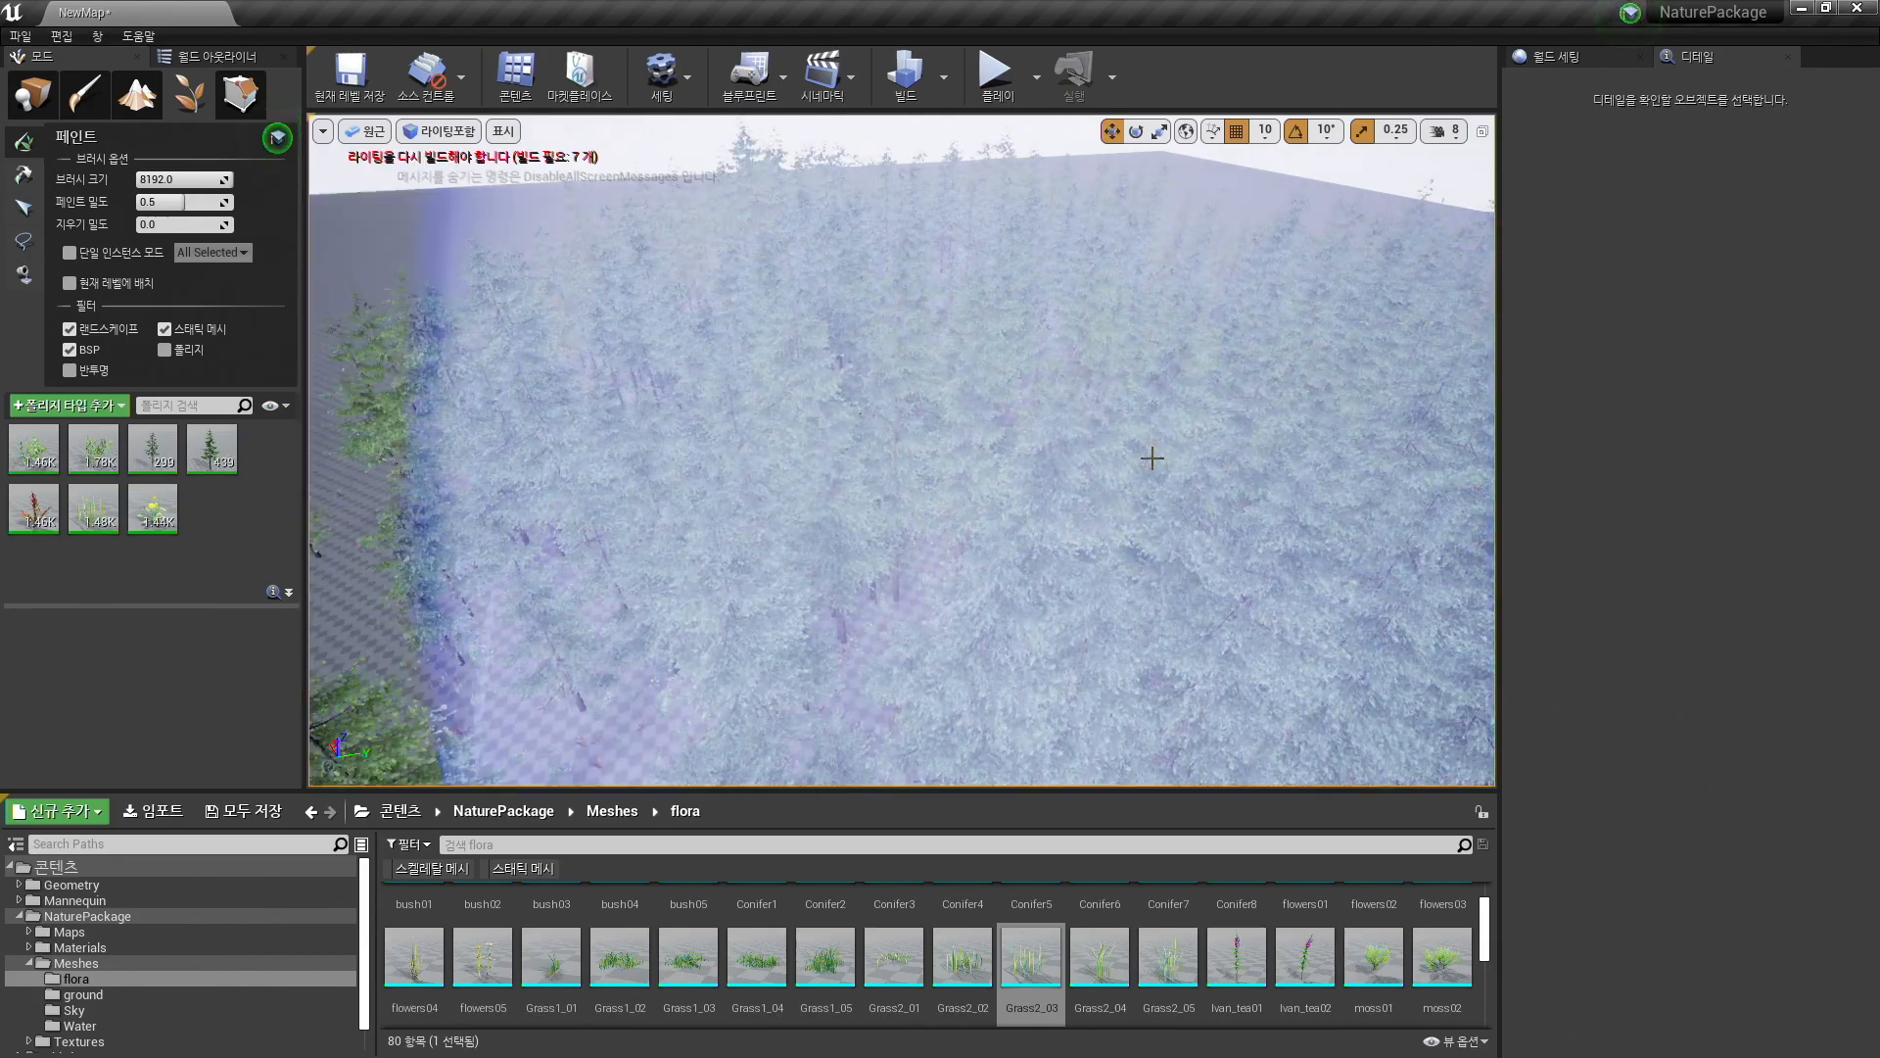
{"action": "mouse_move", "coordinate": [1218, 521]}
{"action": "right_mouse_down"}
{"action": "mouse_move", "coordinate": [1400, 529]}
{"action": "mouse_move", "coordinate": [1273, 627]}
{"action": "mouse_move", "coordinate": [1351, 529]}
{"action": "mouse_move", "coordinate": [1361, 568]}
{"action": "mouse_move", "coordinate": [1371, 549]}
{"action": "mouse_move", "coordinate": [999, 545]}
{"action": "right_mouse_up"}
{"action": "key", "text": "s"}
{"action": "mouse_move", "coordinate": [999, 546]}
{"action": "left_mouse_down"}
{"action": "mouse_move", "coordinate": [672, 482]}
{"action": "mouse_move", "coordinate": [819, 567]}
{"action": "mouse_move", "coordinate": [1188, 417]}
{"action": "mouse_move", "coordinate": [907, 261]}
{"action": "mouse_move", "coordinate": [650, 332]}
{"action": "mouse_move", "coordinate": [996, 530]}
{"action": "left_mouse_up"}
{"action": "mouse_move", "coordinate": [996, 531]}
{"action": "right_mouse_down"}
{"action": "mouse_move", "coordinate": [989, 568]}
{"action": "mouse_move", "coordinate": [953, 13]}
{"action": "right_mouse_up"}
{"action": "key", "text": "w"}
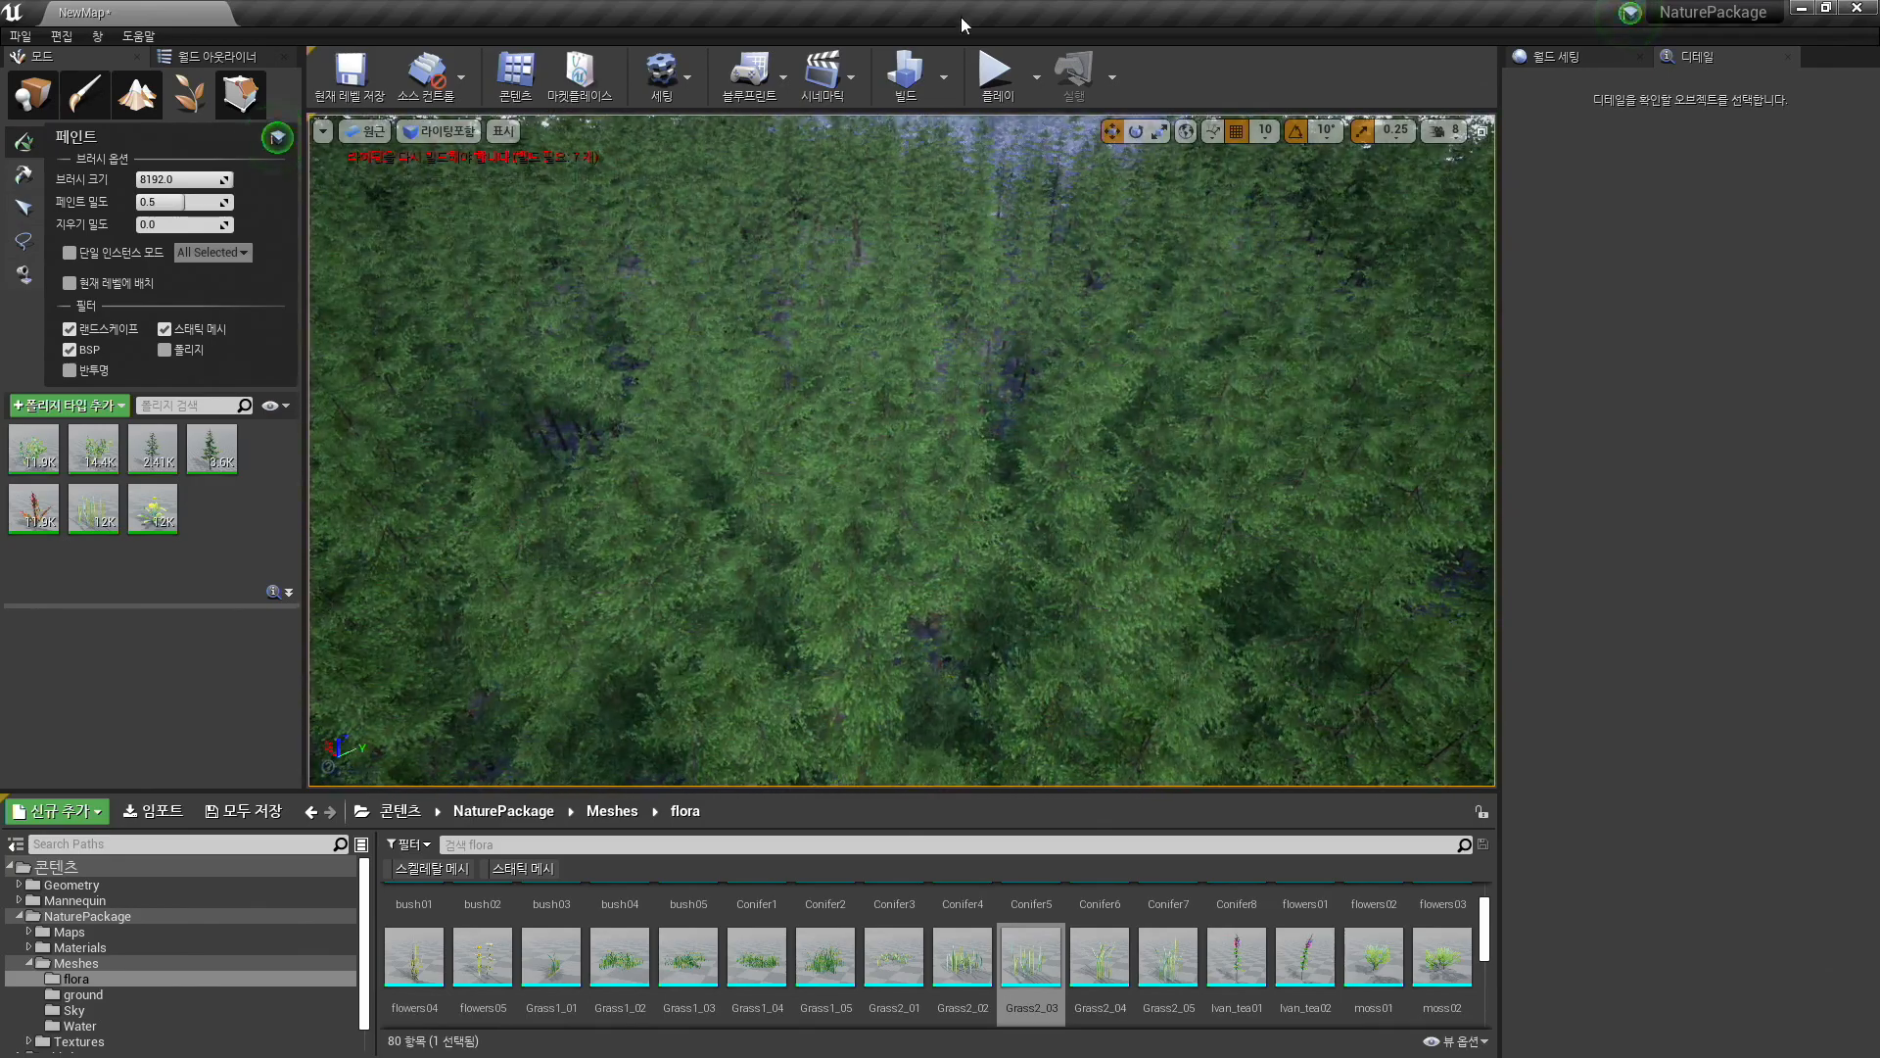
- Play the level in the editor and run the character through the painted forest to inspect the foliage
{"action": "left_click", "coordinate": [996, 71]}
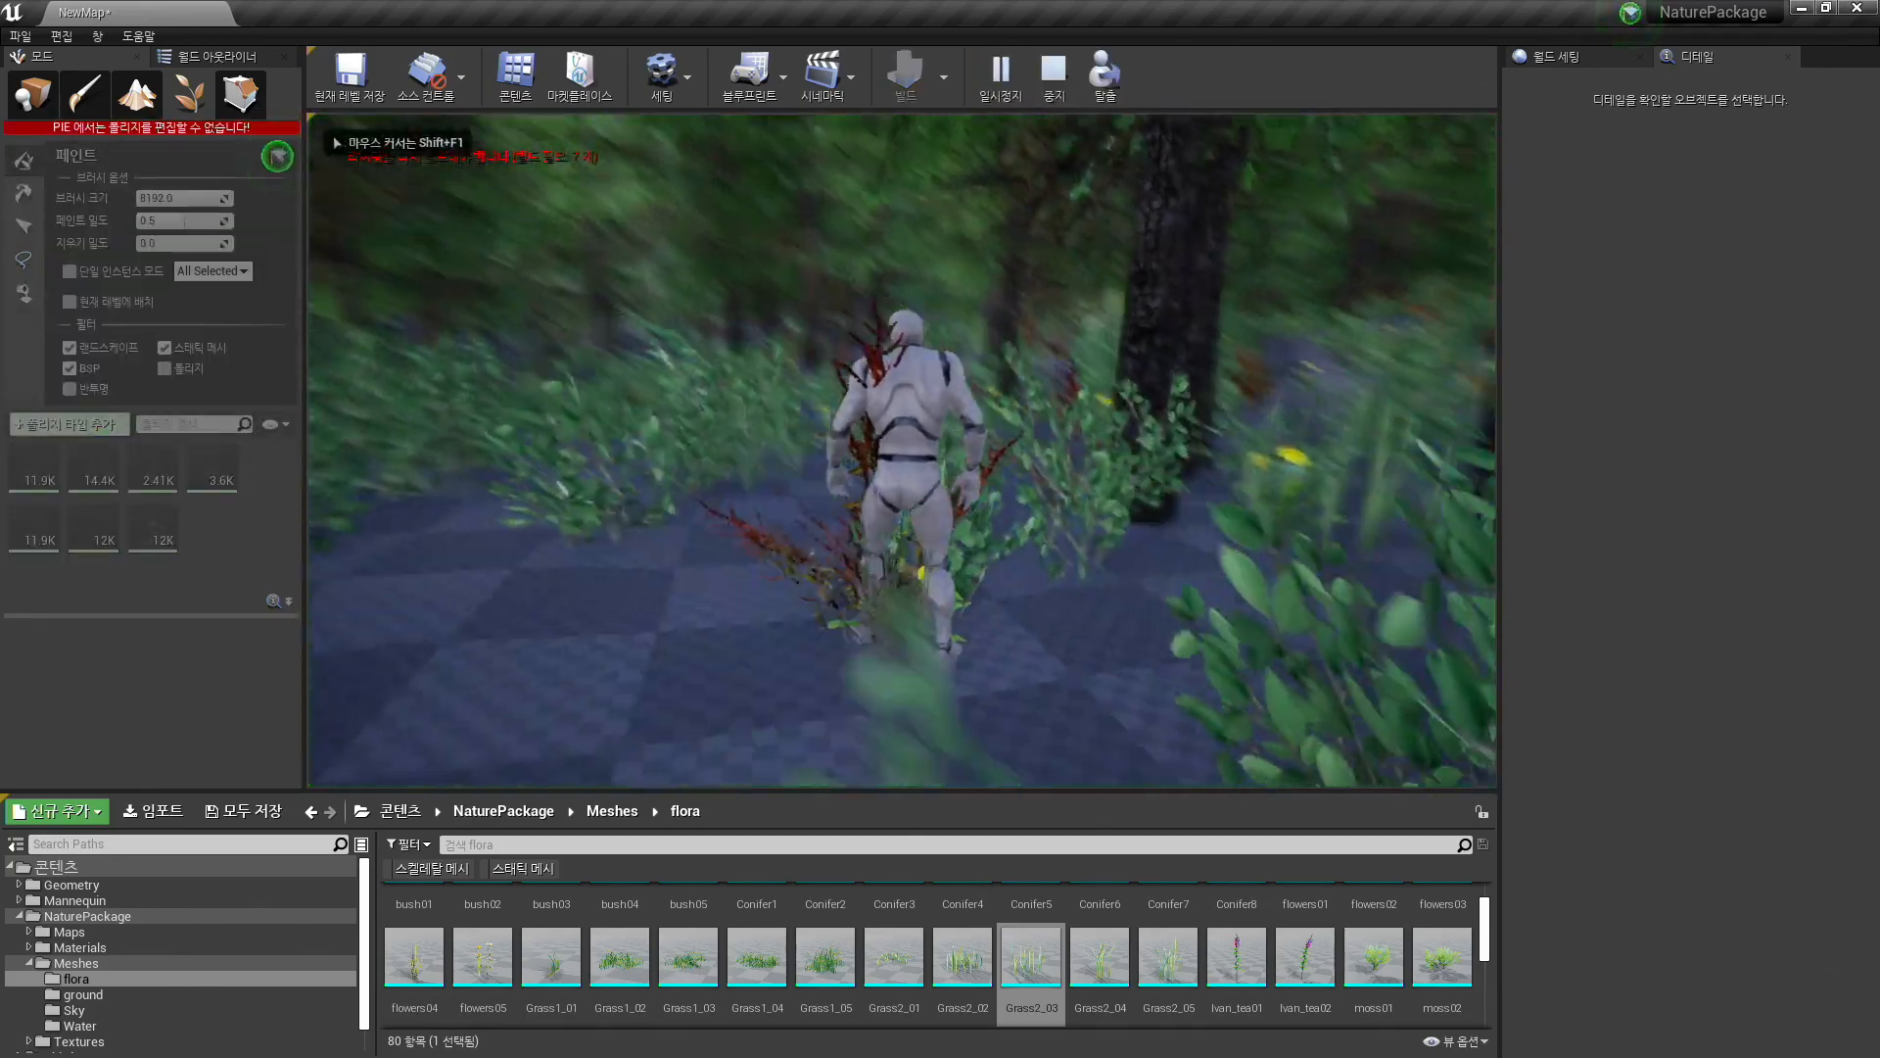
{"action": "key", "text": "w"}
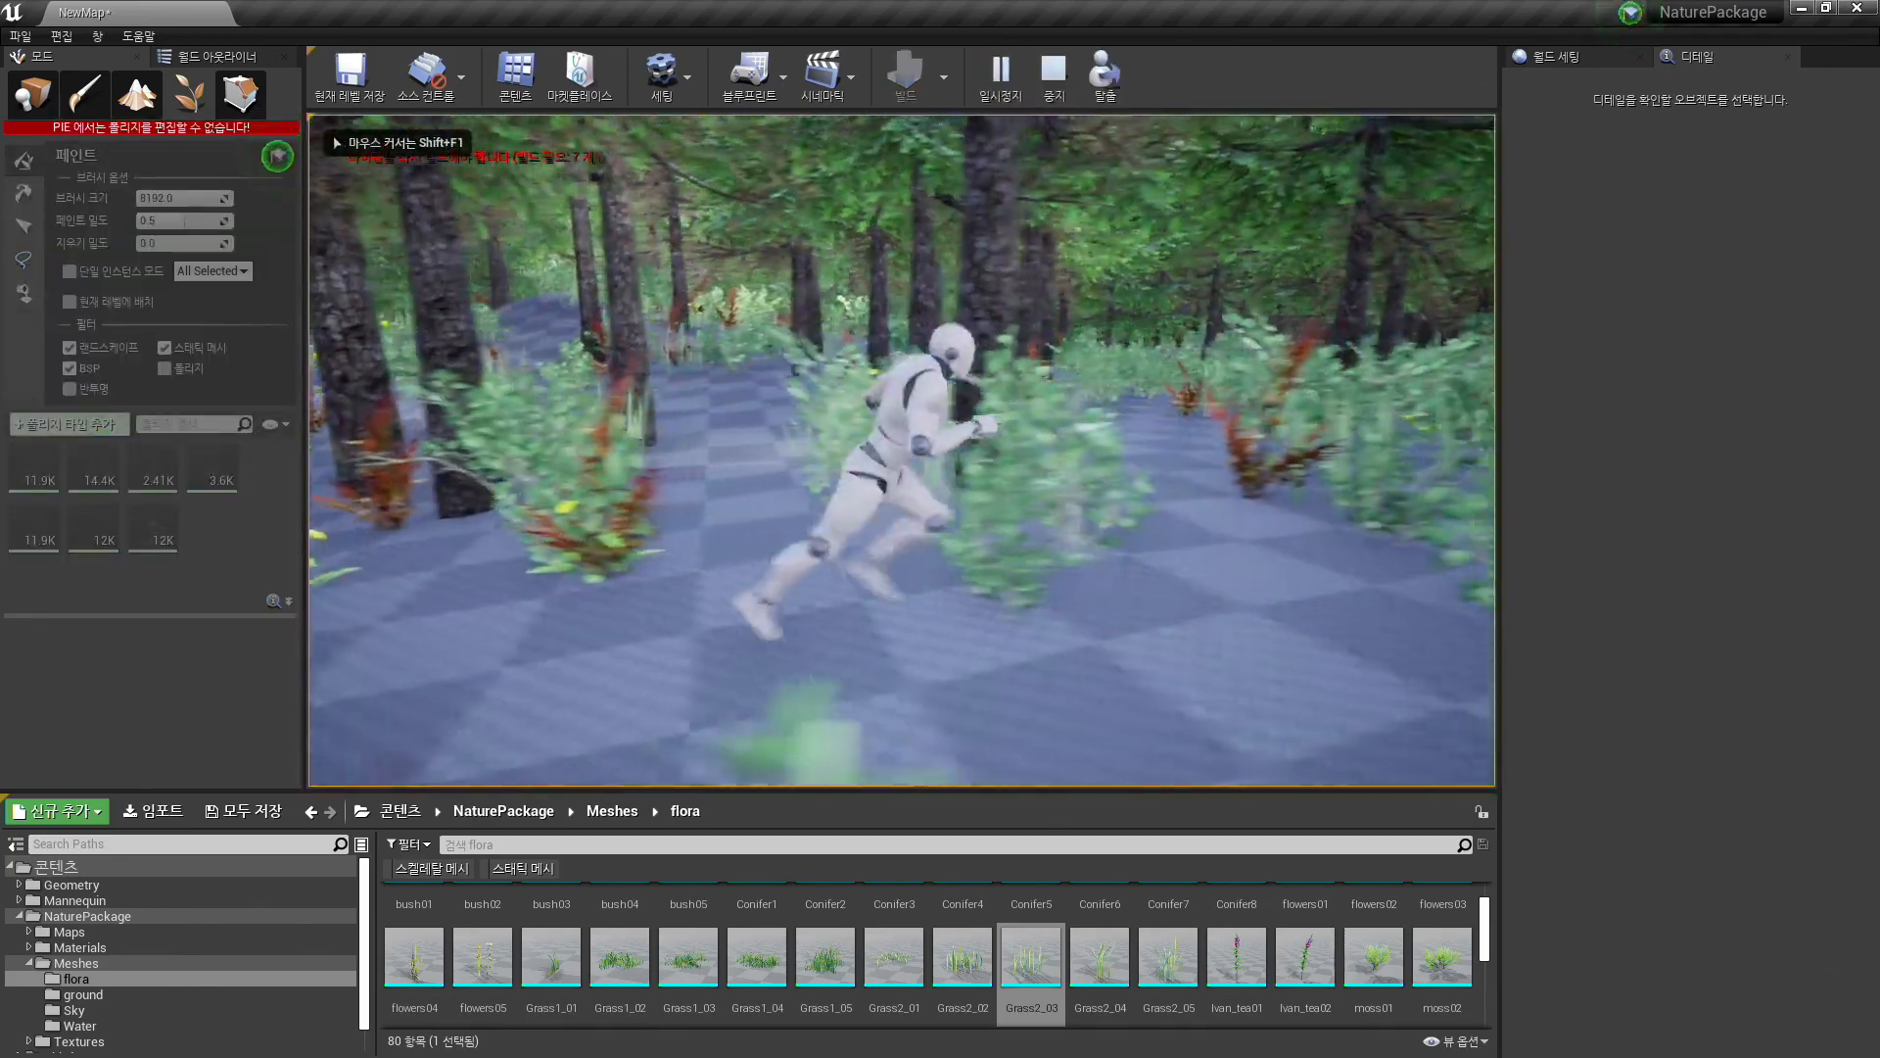
{"action": "key", "text": "w"}
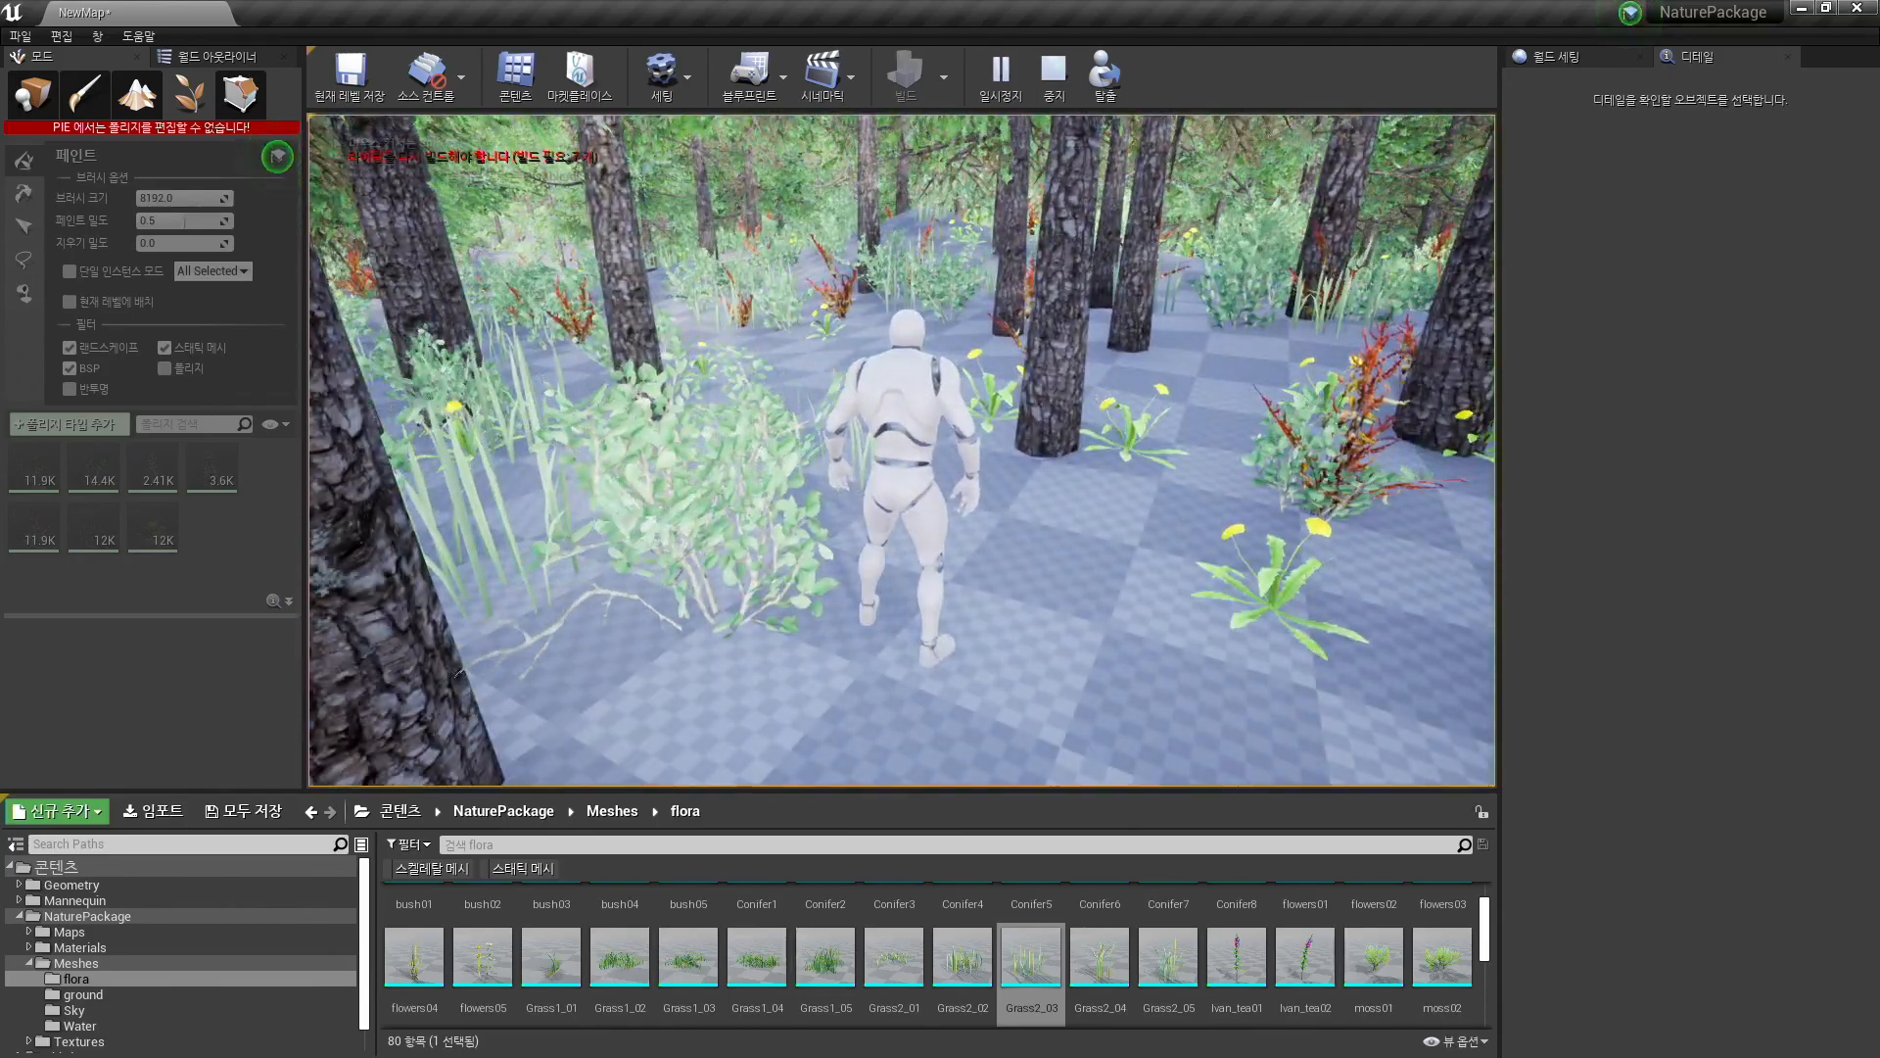
{"action": "key", "text": "w"}
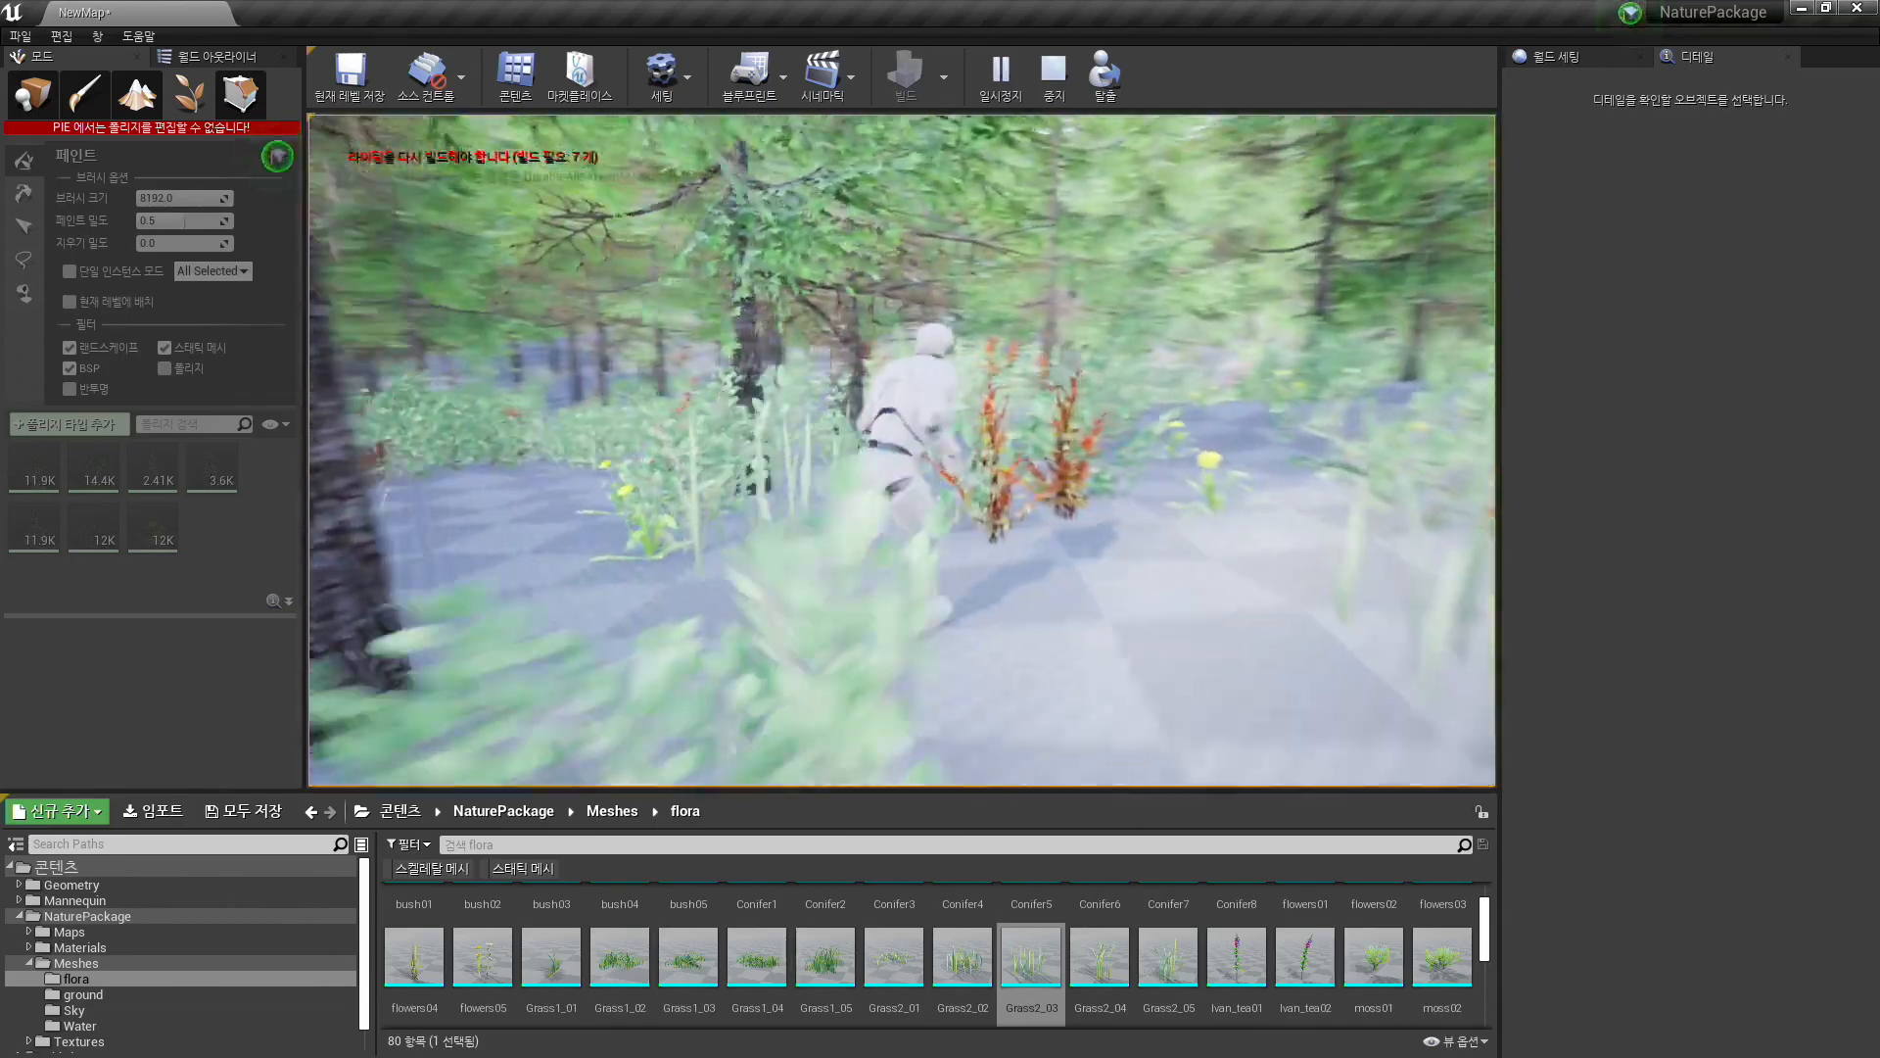
{"action": "key", "text": "w"}
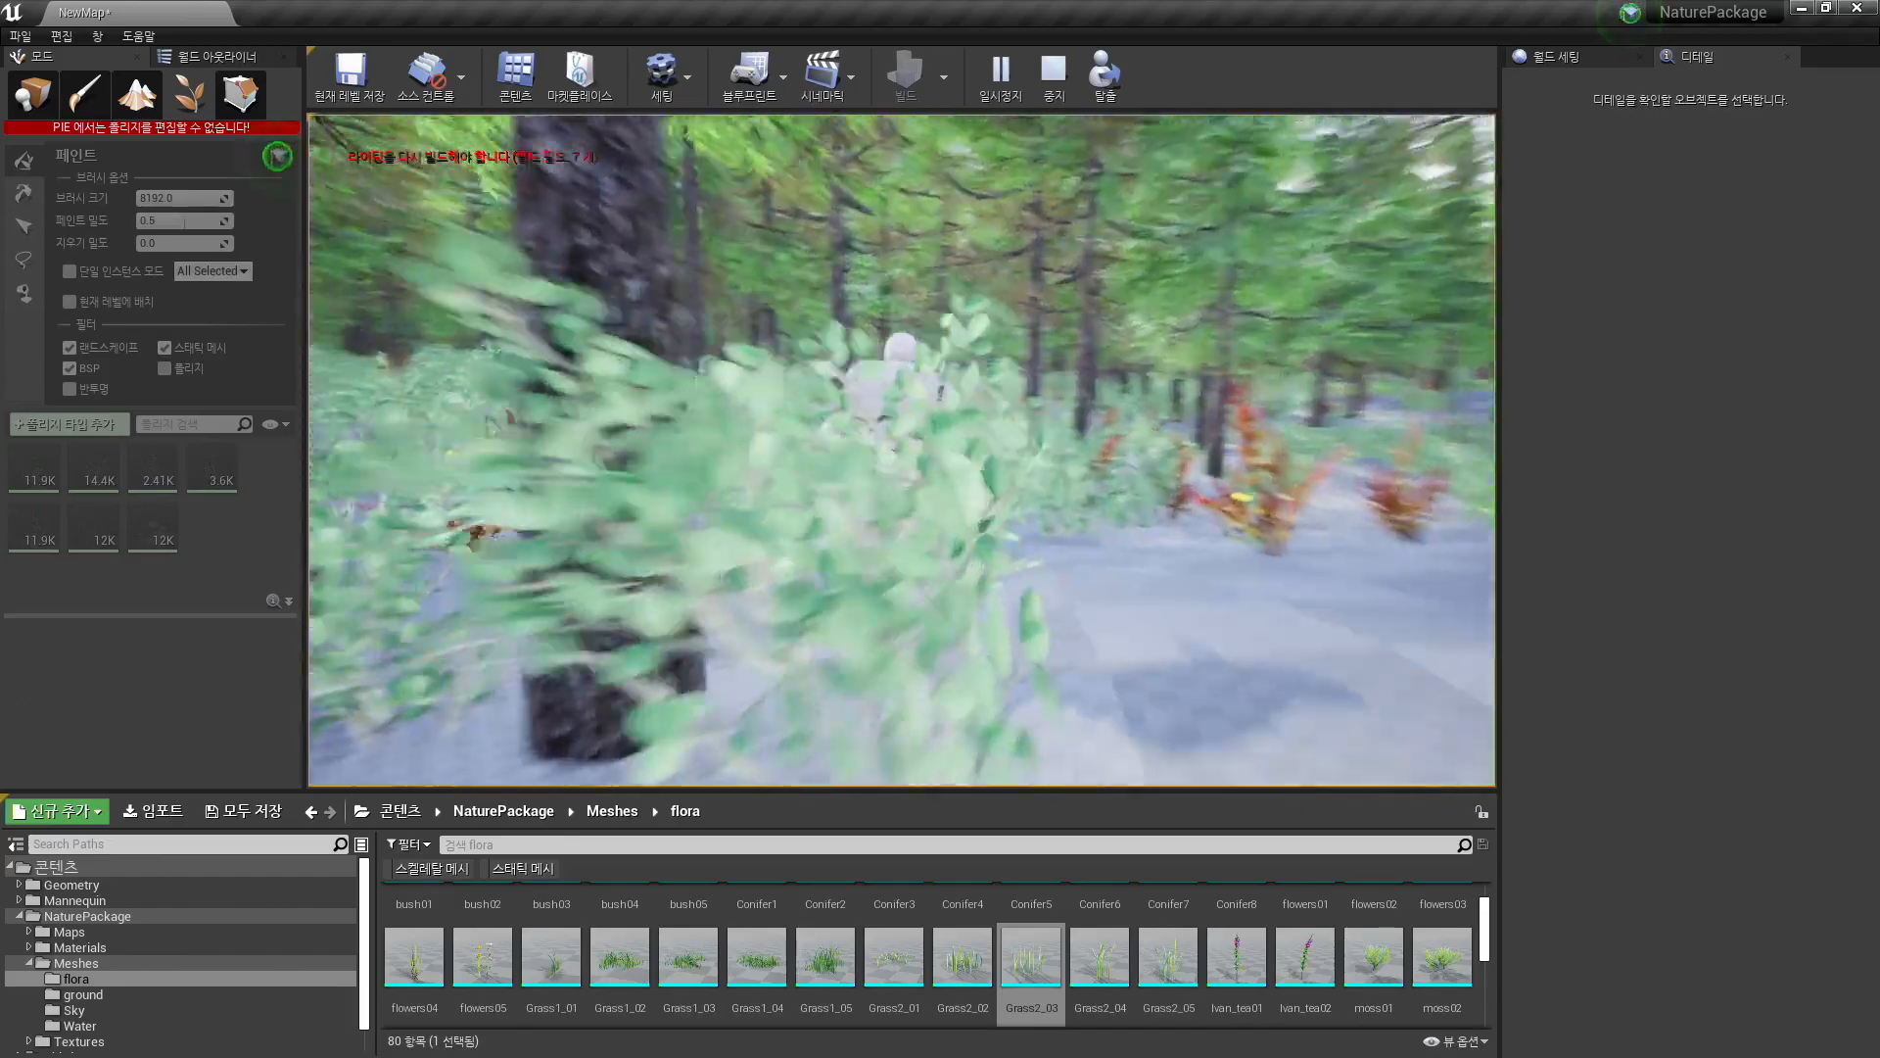
{"action": "key", "text": "w"}
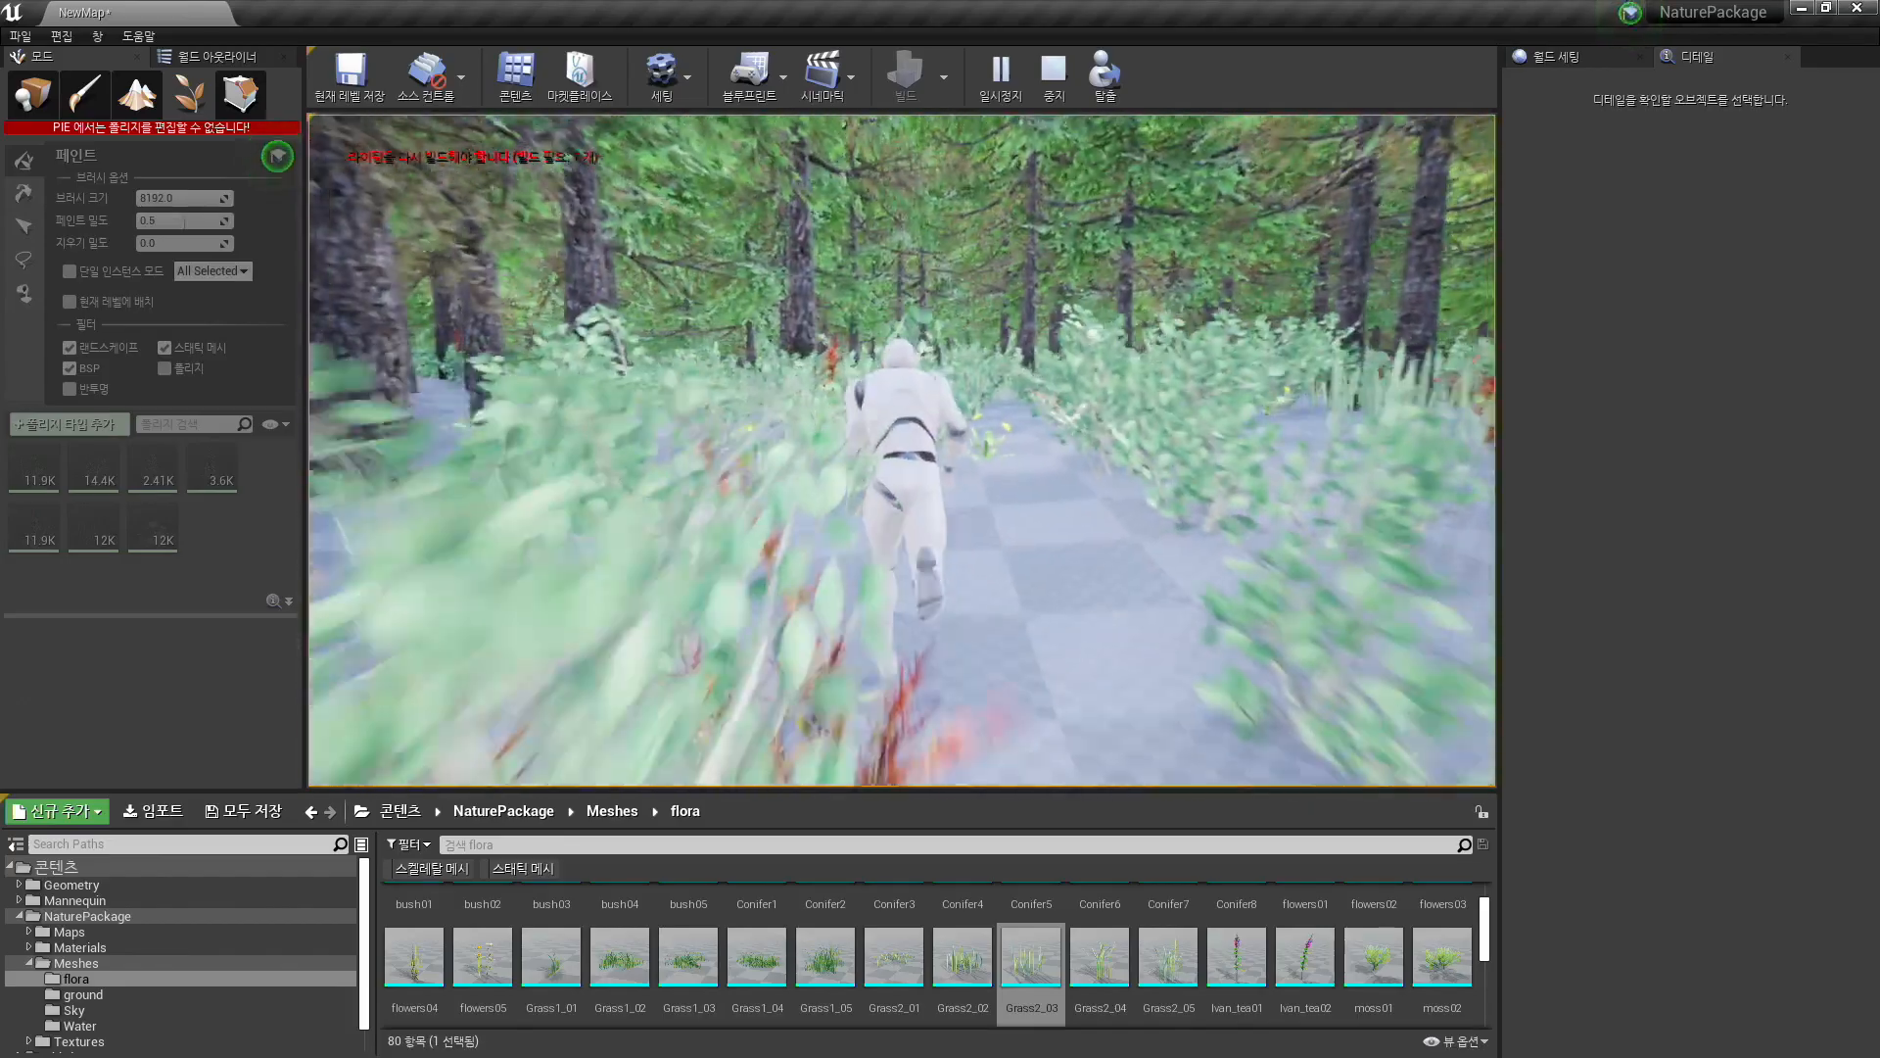
{"action": "key", "text": "w"}
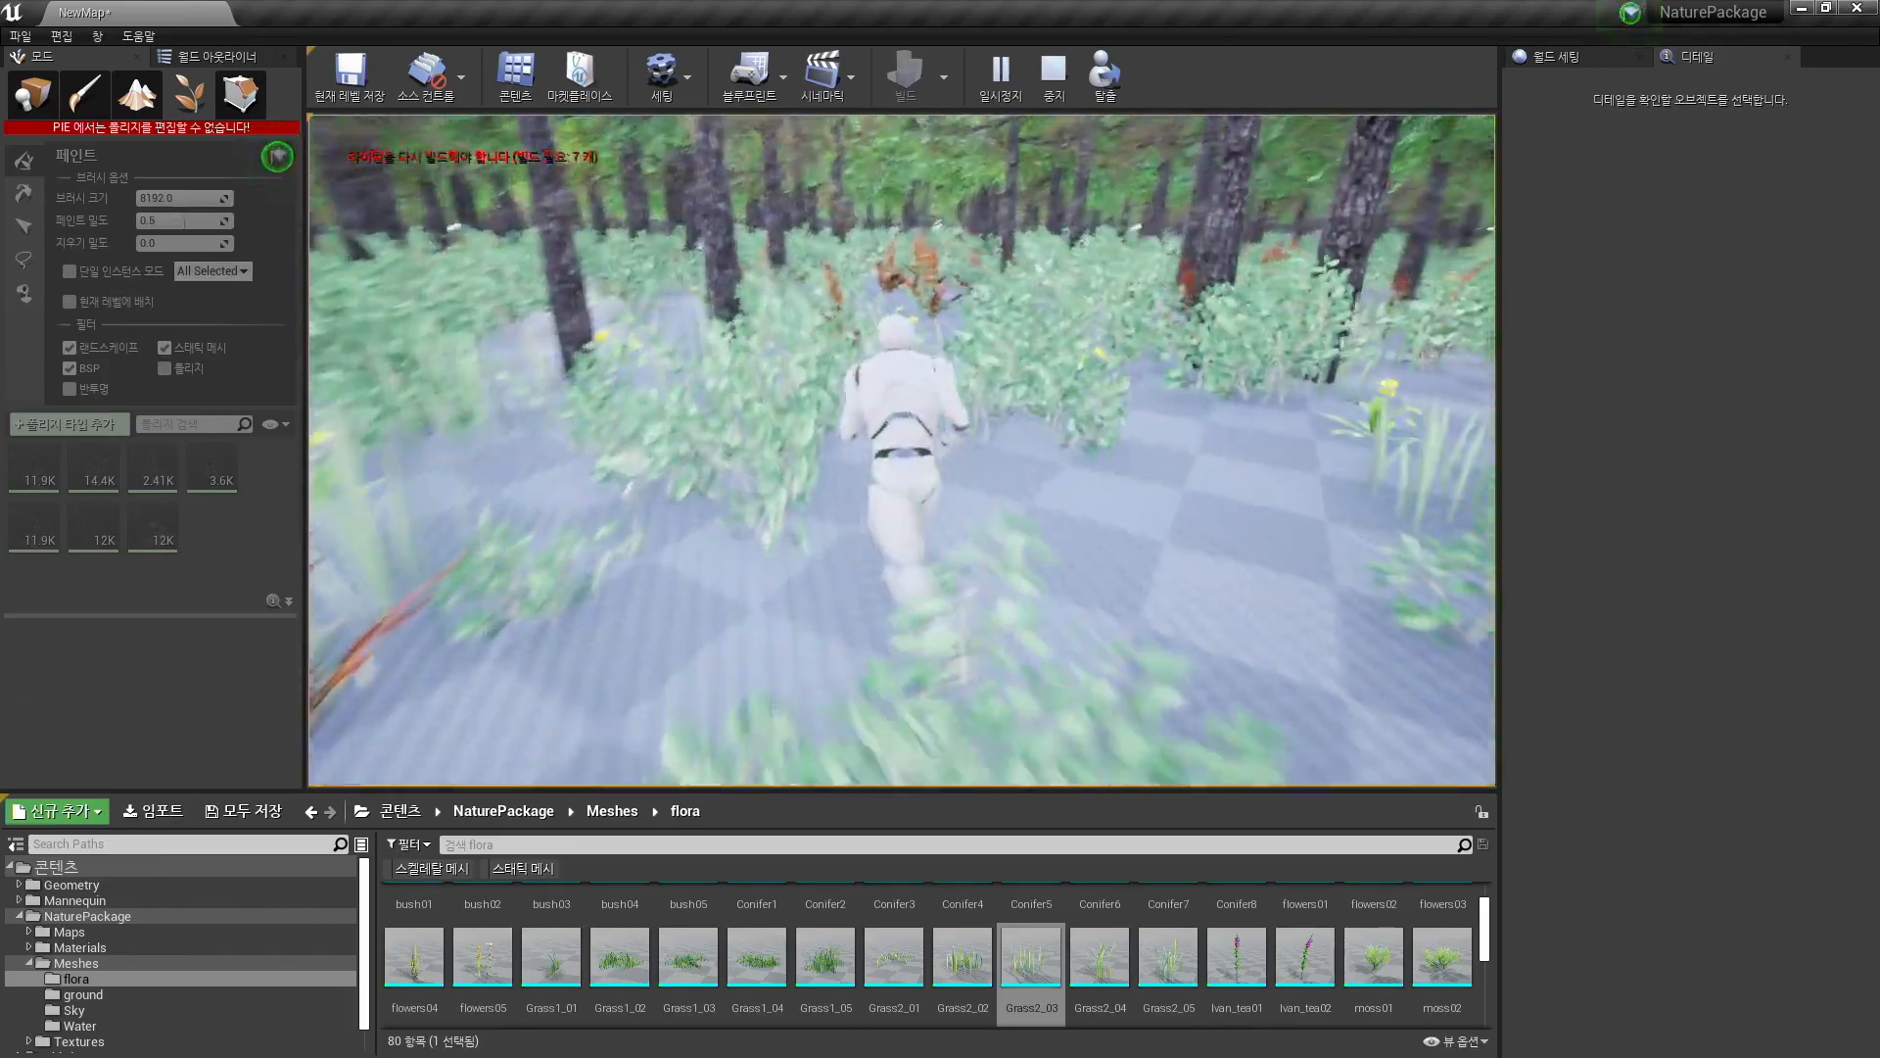
- Keep running the character forward among the trees and shrubs to view the painted foliage up close
{"action": "key", "text": "w"}
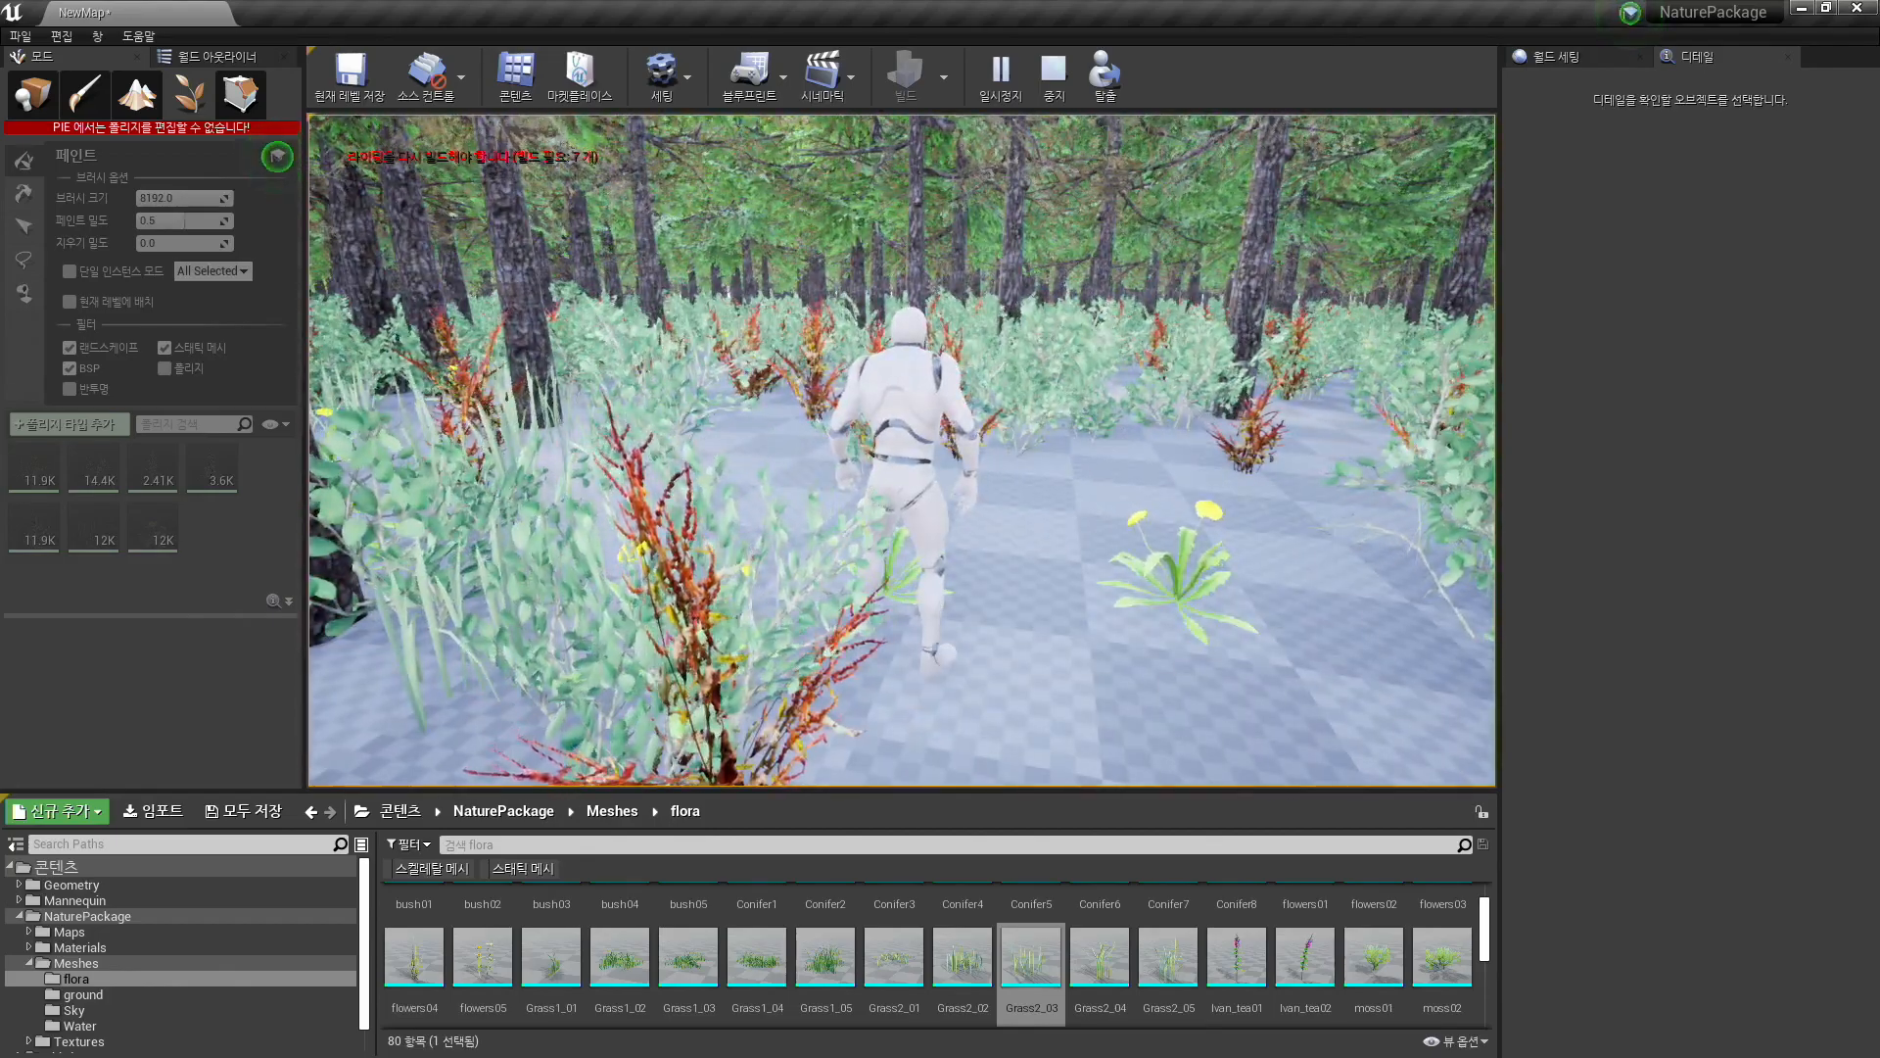
{"action": "key", "text": "w"}
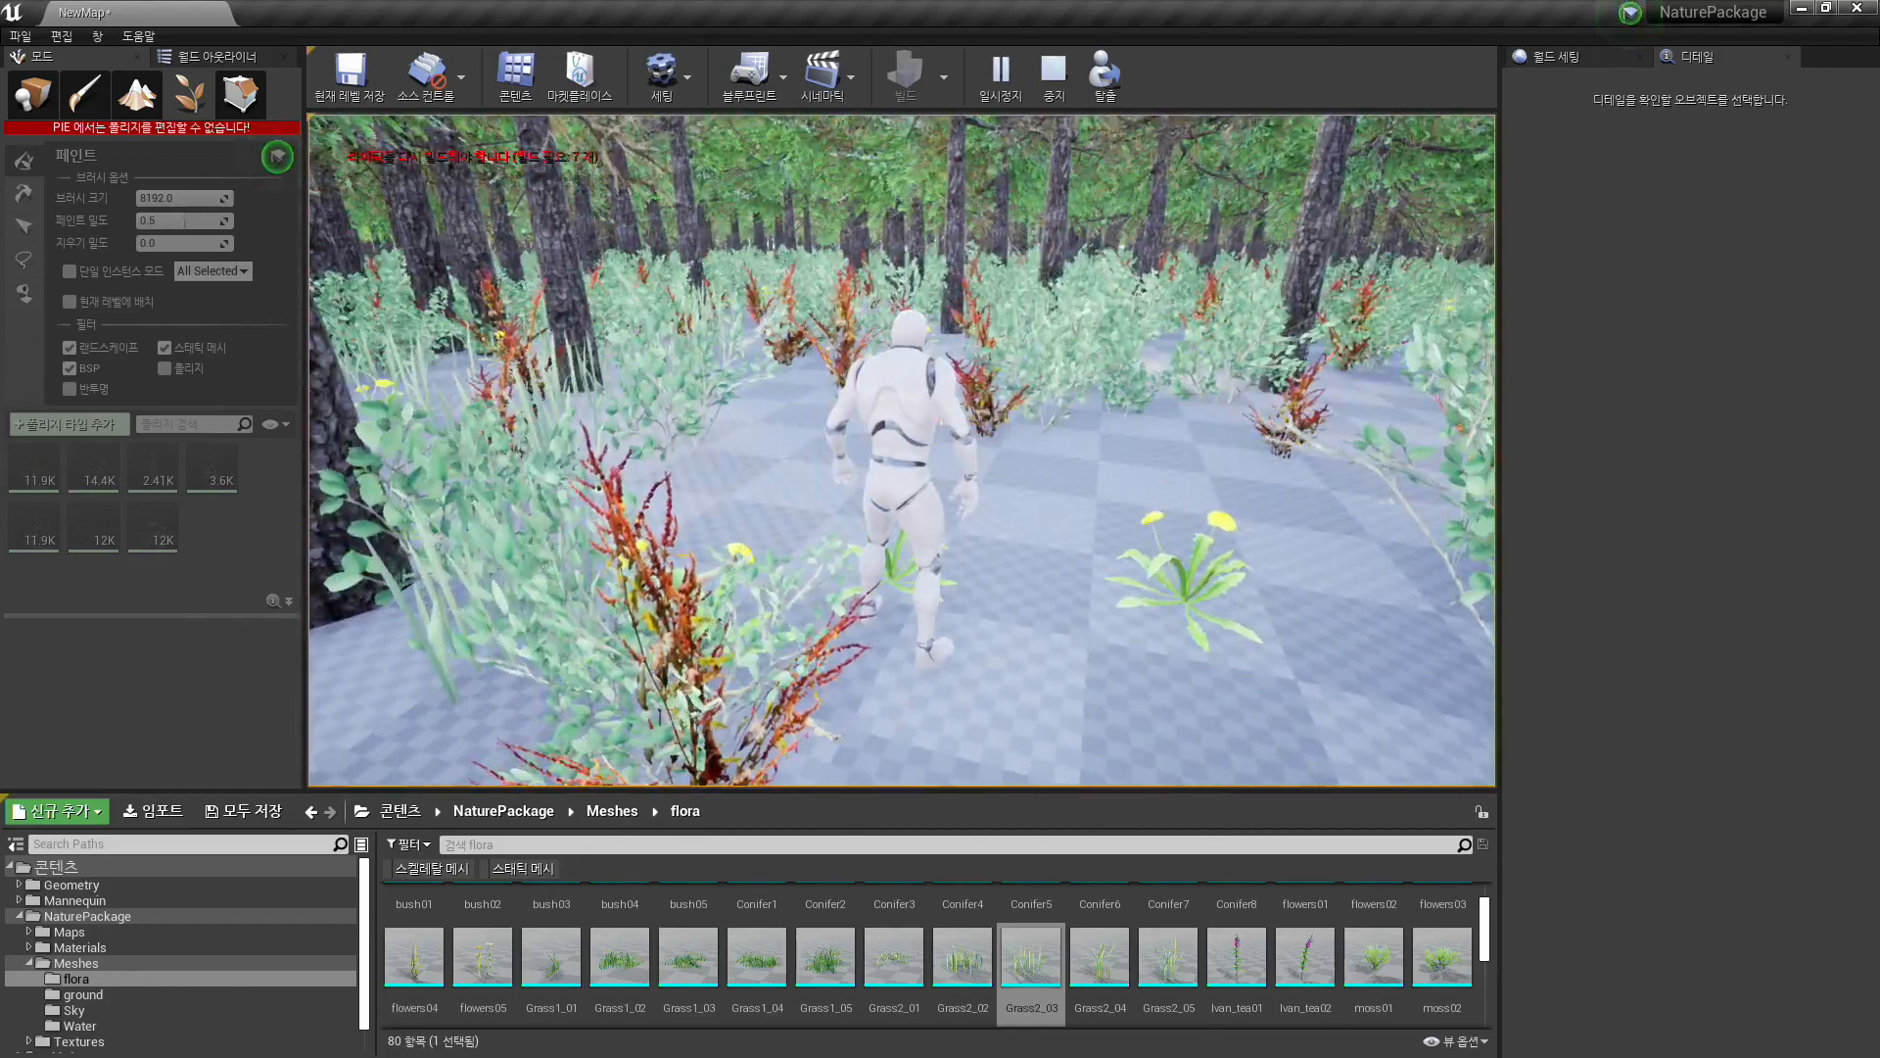
{"action": "key", "text": "w"}
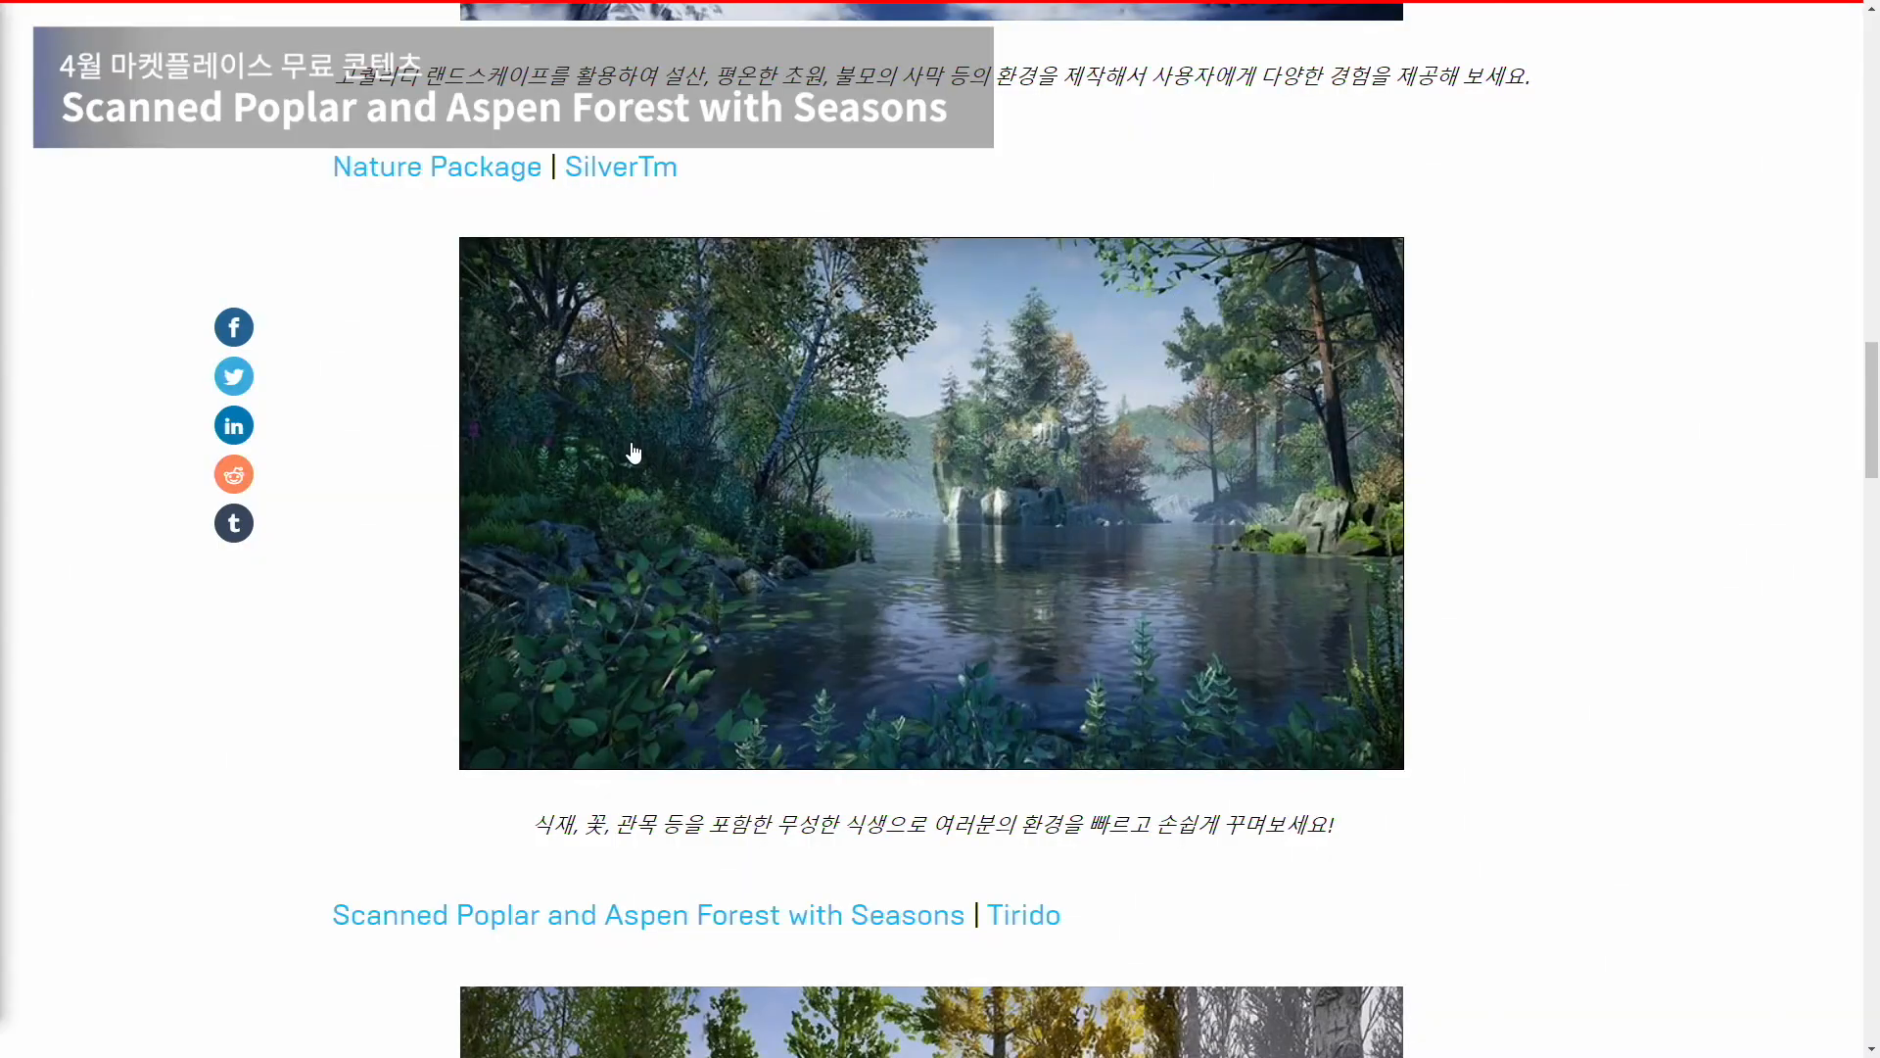
- Find the Scanned Poplar and Aspen Forest with Seasons entry in the free marketplace content article and view its preview
{"action": "scroll", "coordinate": [633, 458], "scroll_direction": "down", "scroll_amount": 5}
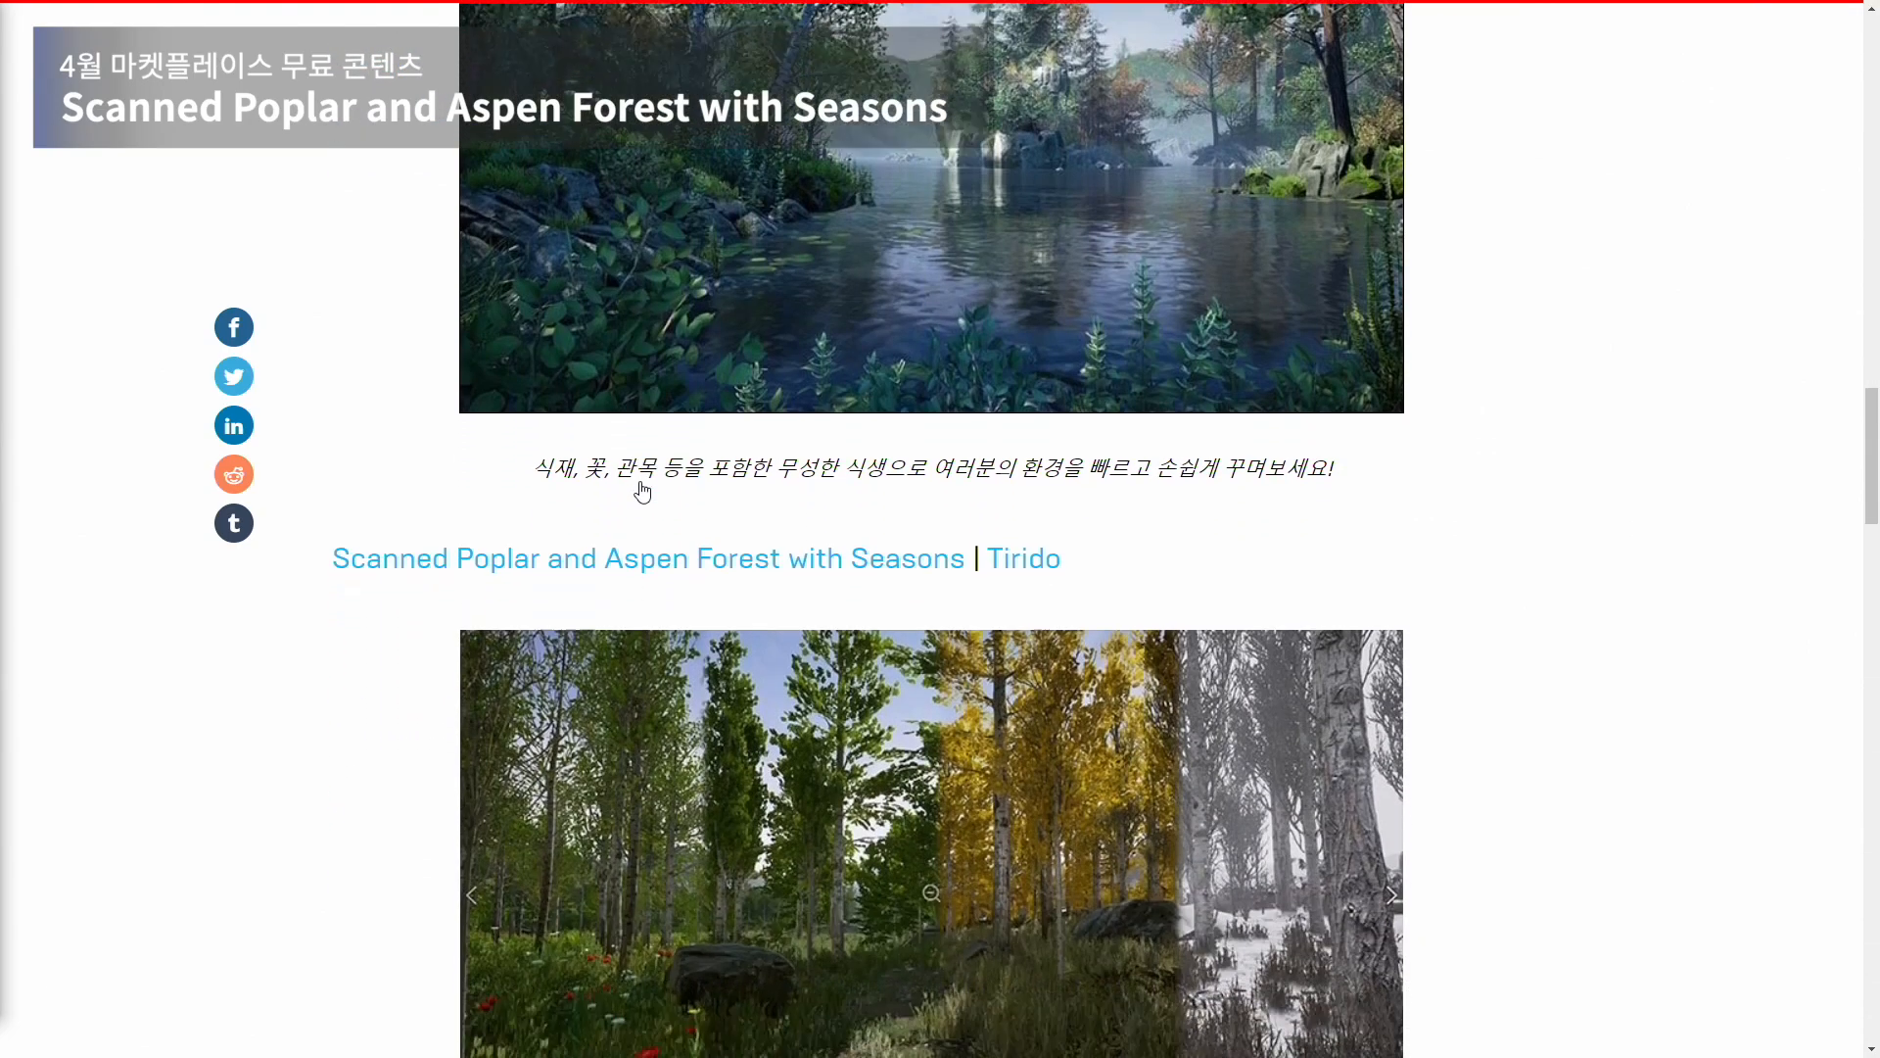
{"action": "scroll", "coordinate": [639, 494], "scroll_direction": "down", "scroll_amount": 2}
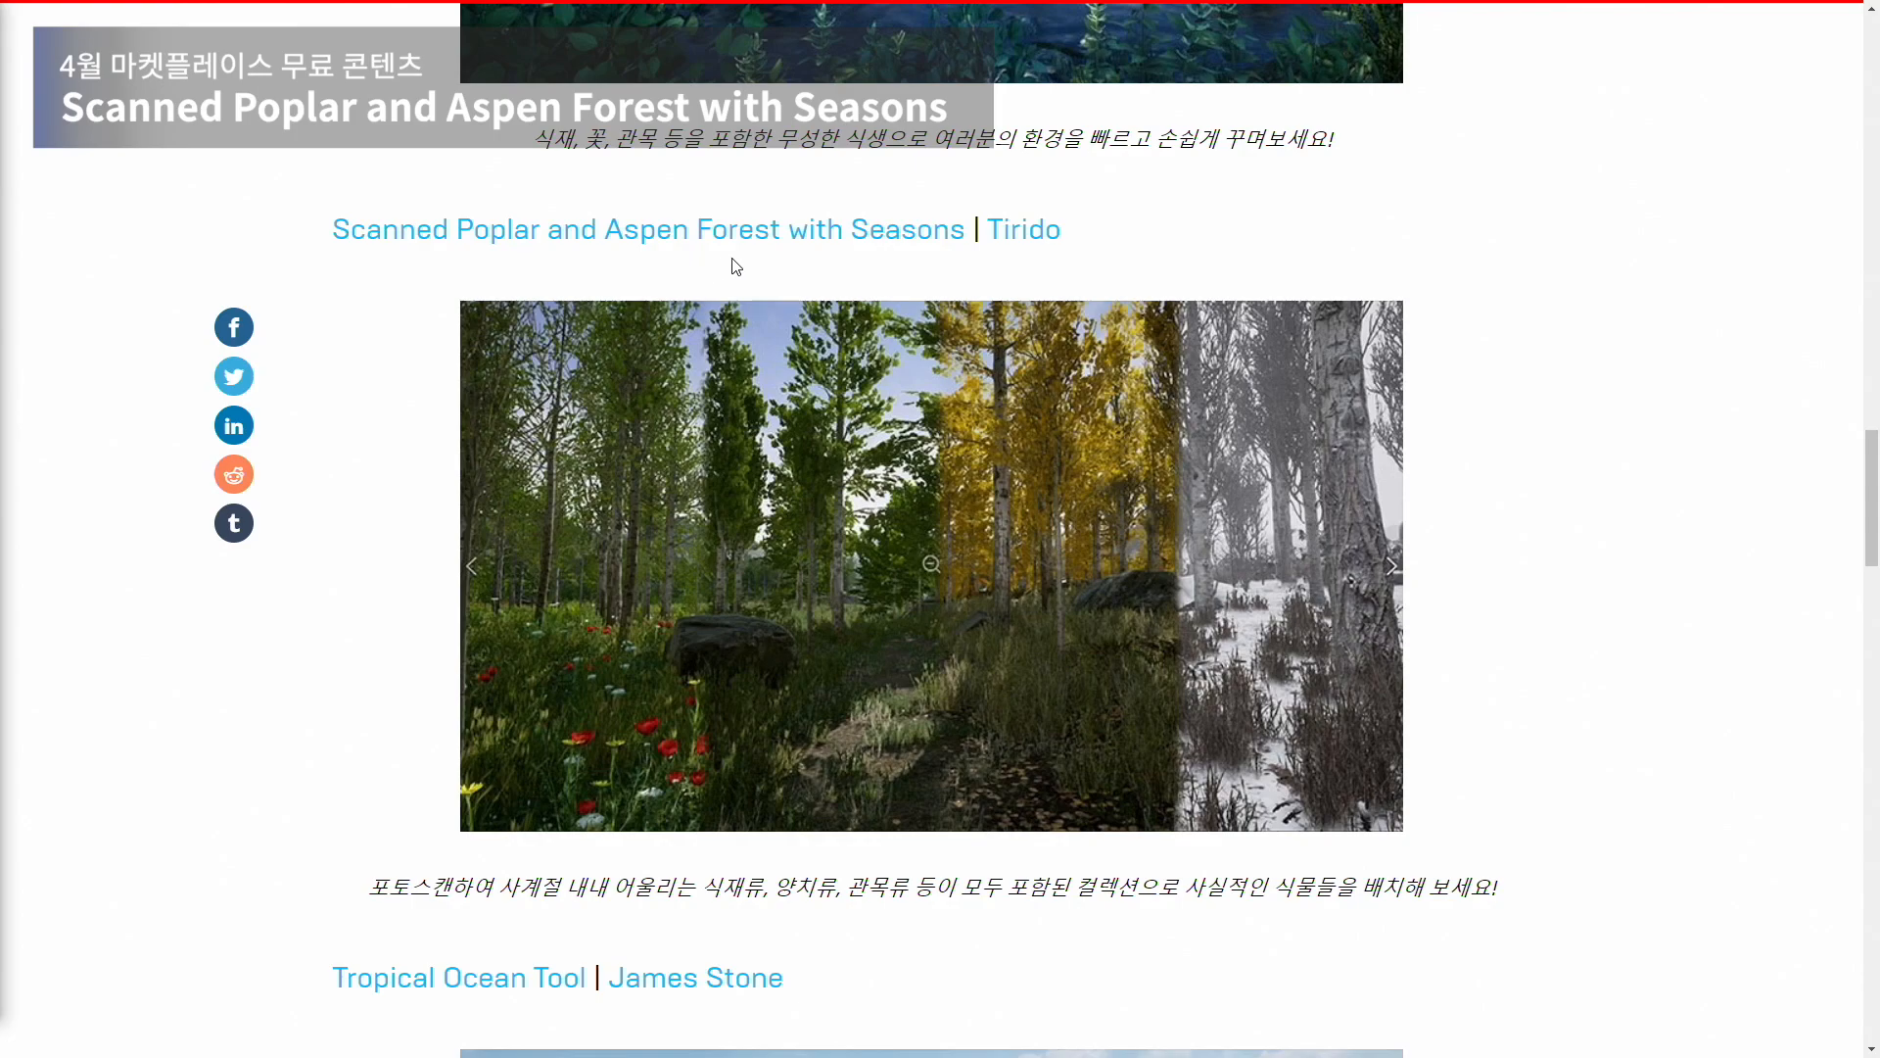
{"action": "scroll", "coordinate": [779, 286], "scroll_direction": "down", "scroll_amount": 1}
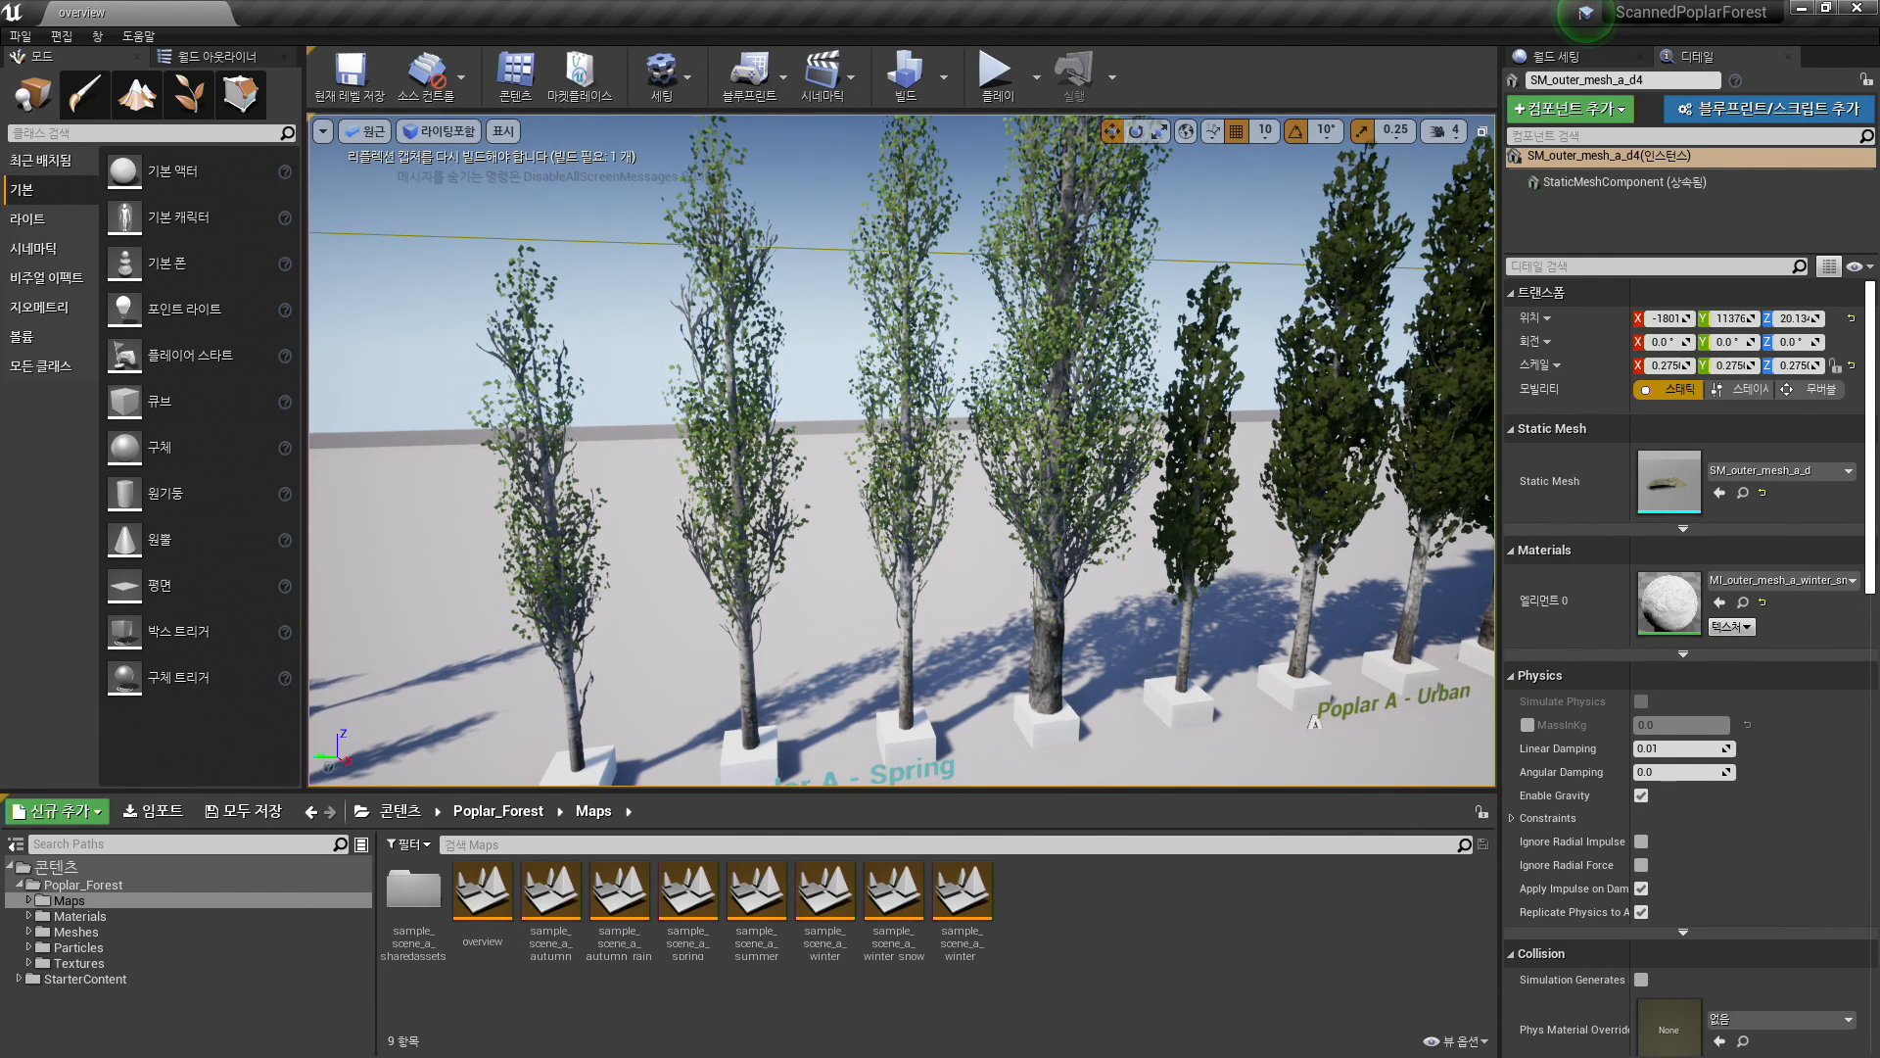
- Examine the seasonal poplars, shrubs, ground meshes and rocks displayed in the Poplar_Forest overview map
{"action": "right_click", "coordinate": [693, 719]}
{"action": "left_click", "coordinate": [685, 721]}
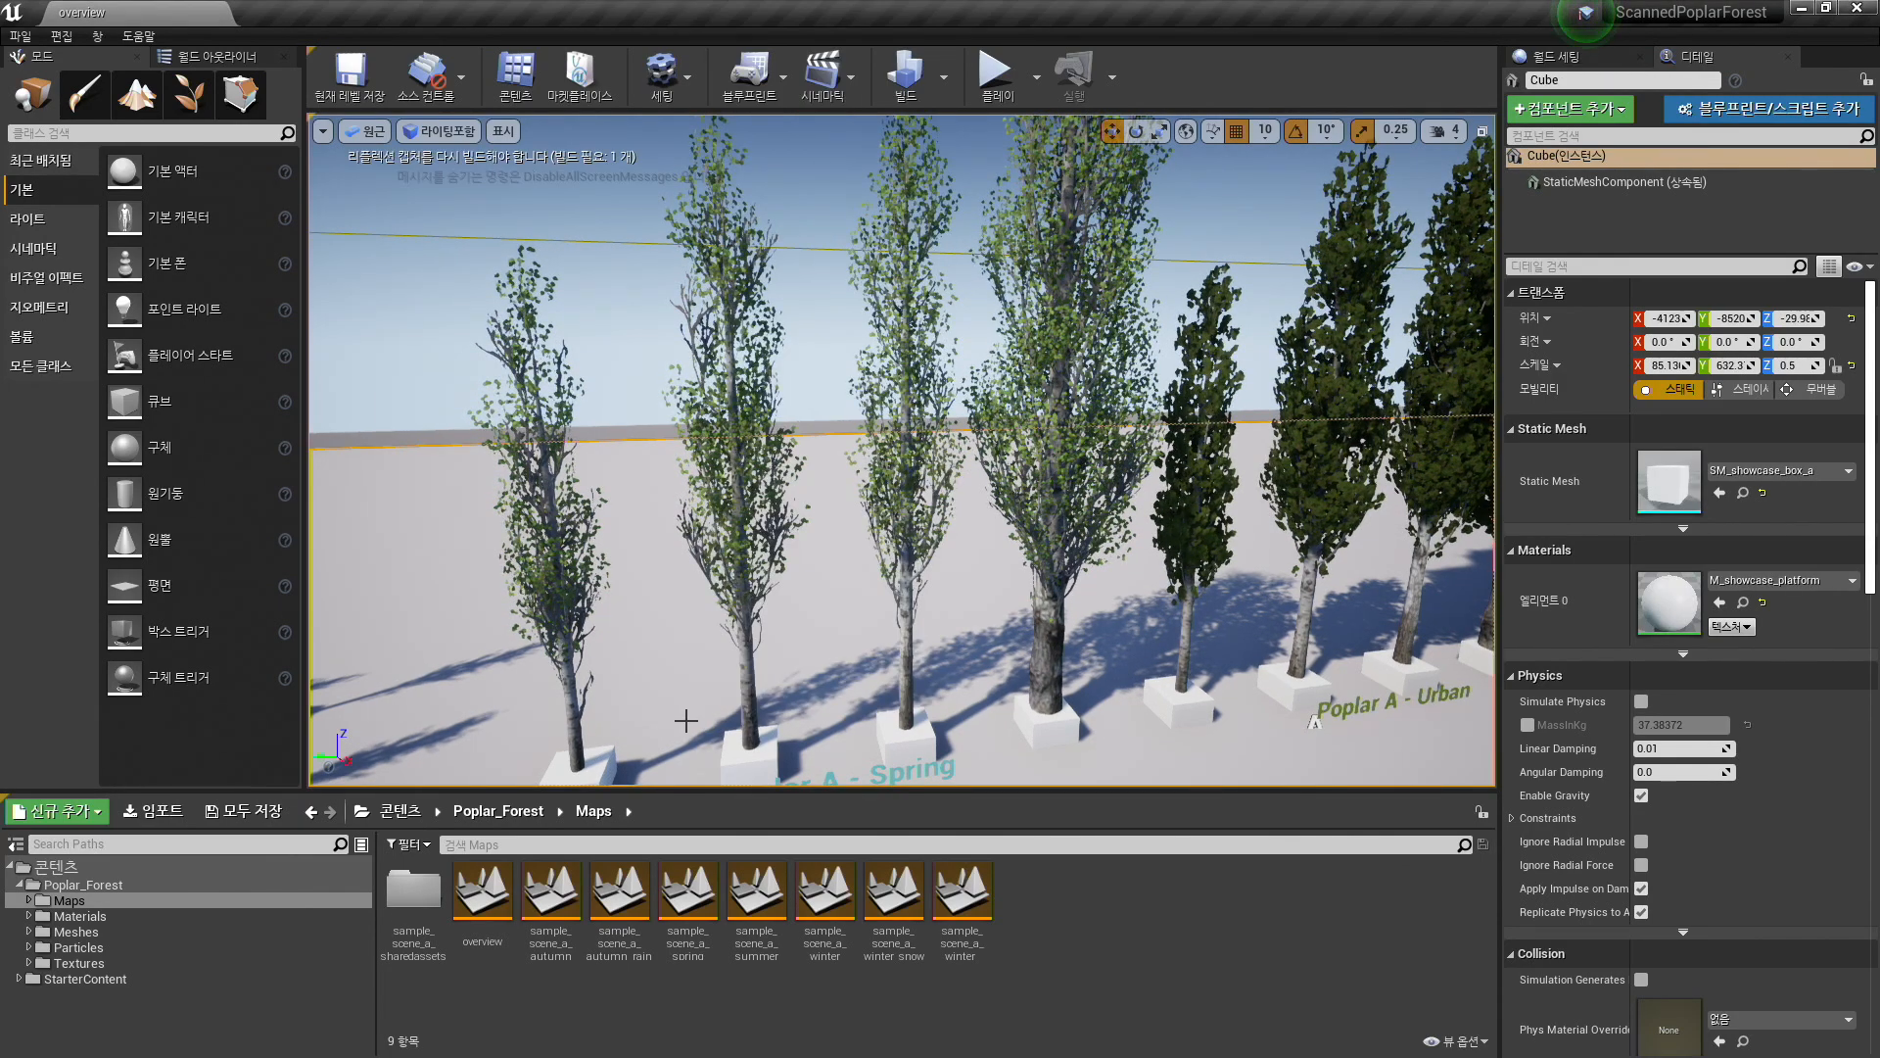
{"action": "key", "text": "Right"}
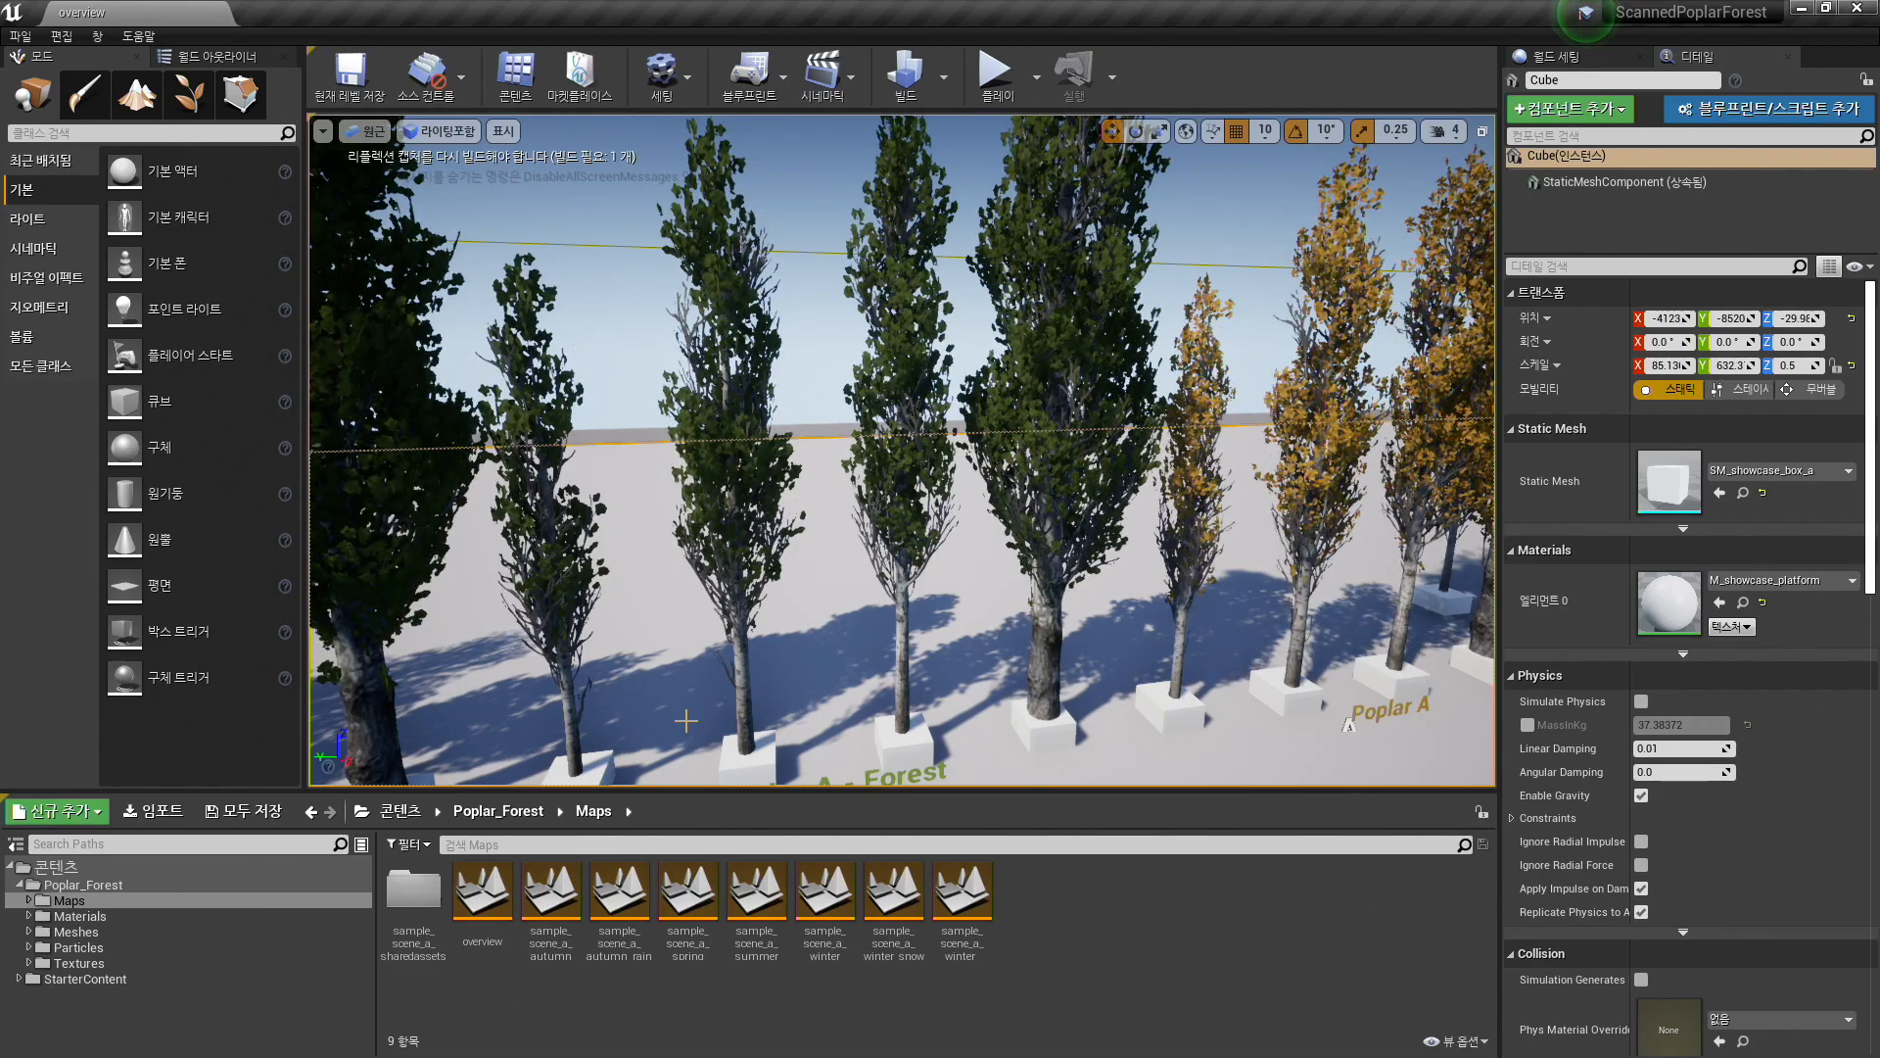
{"action": "key", "text": "Right"}
{"action": "key", "text": "Right"}
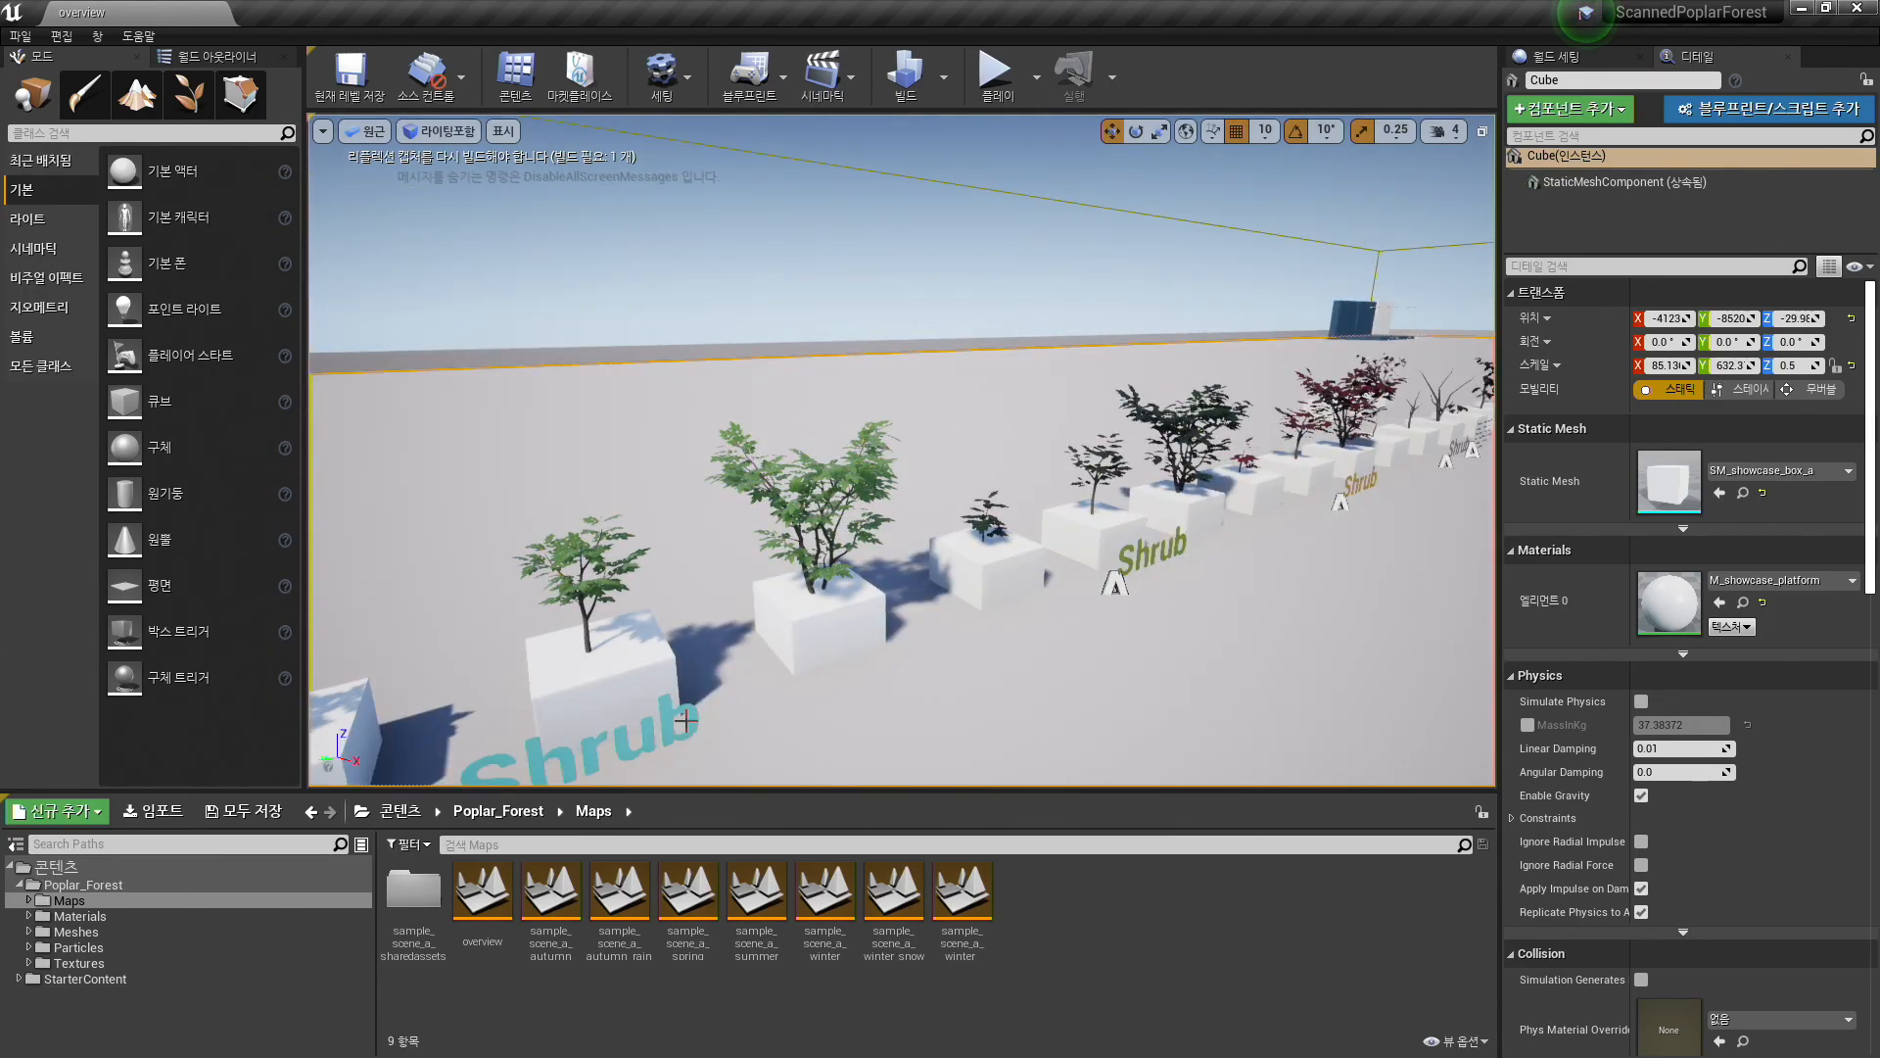
{"action": "key", "text": "4"}
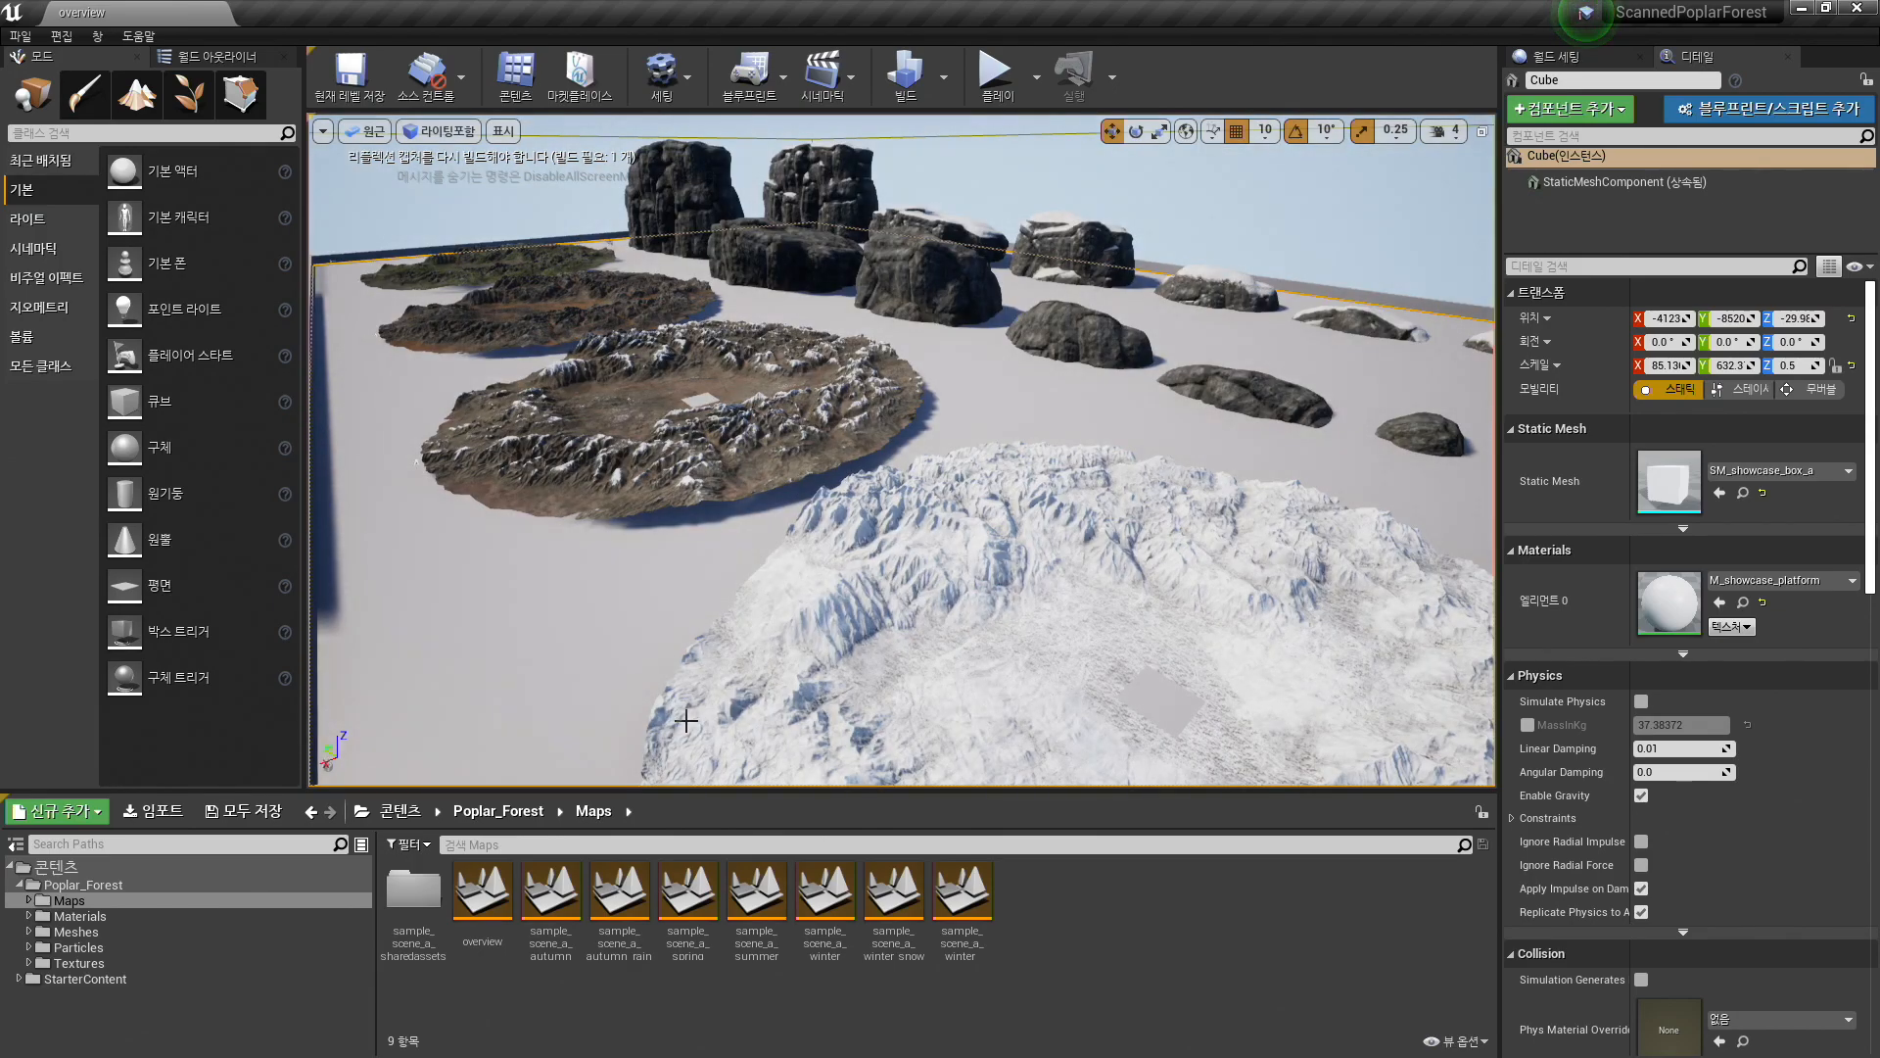
{"action": "key", "text": "5"}
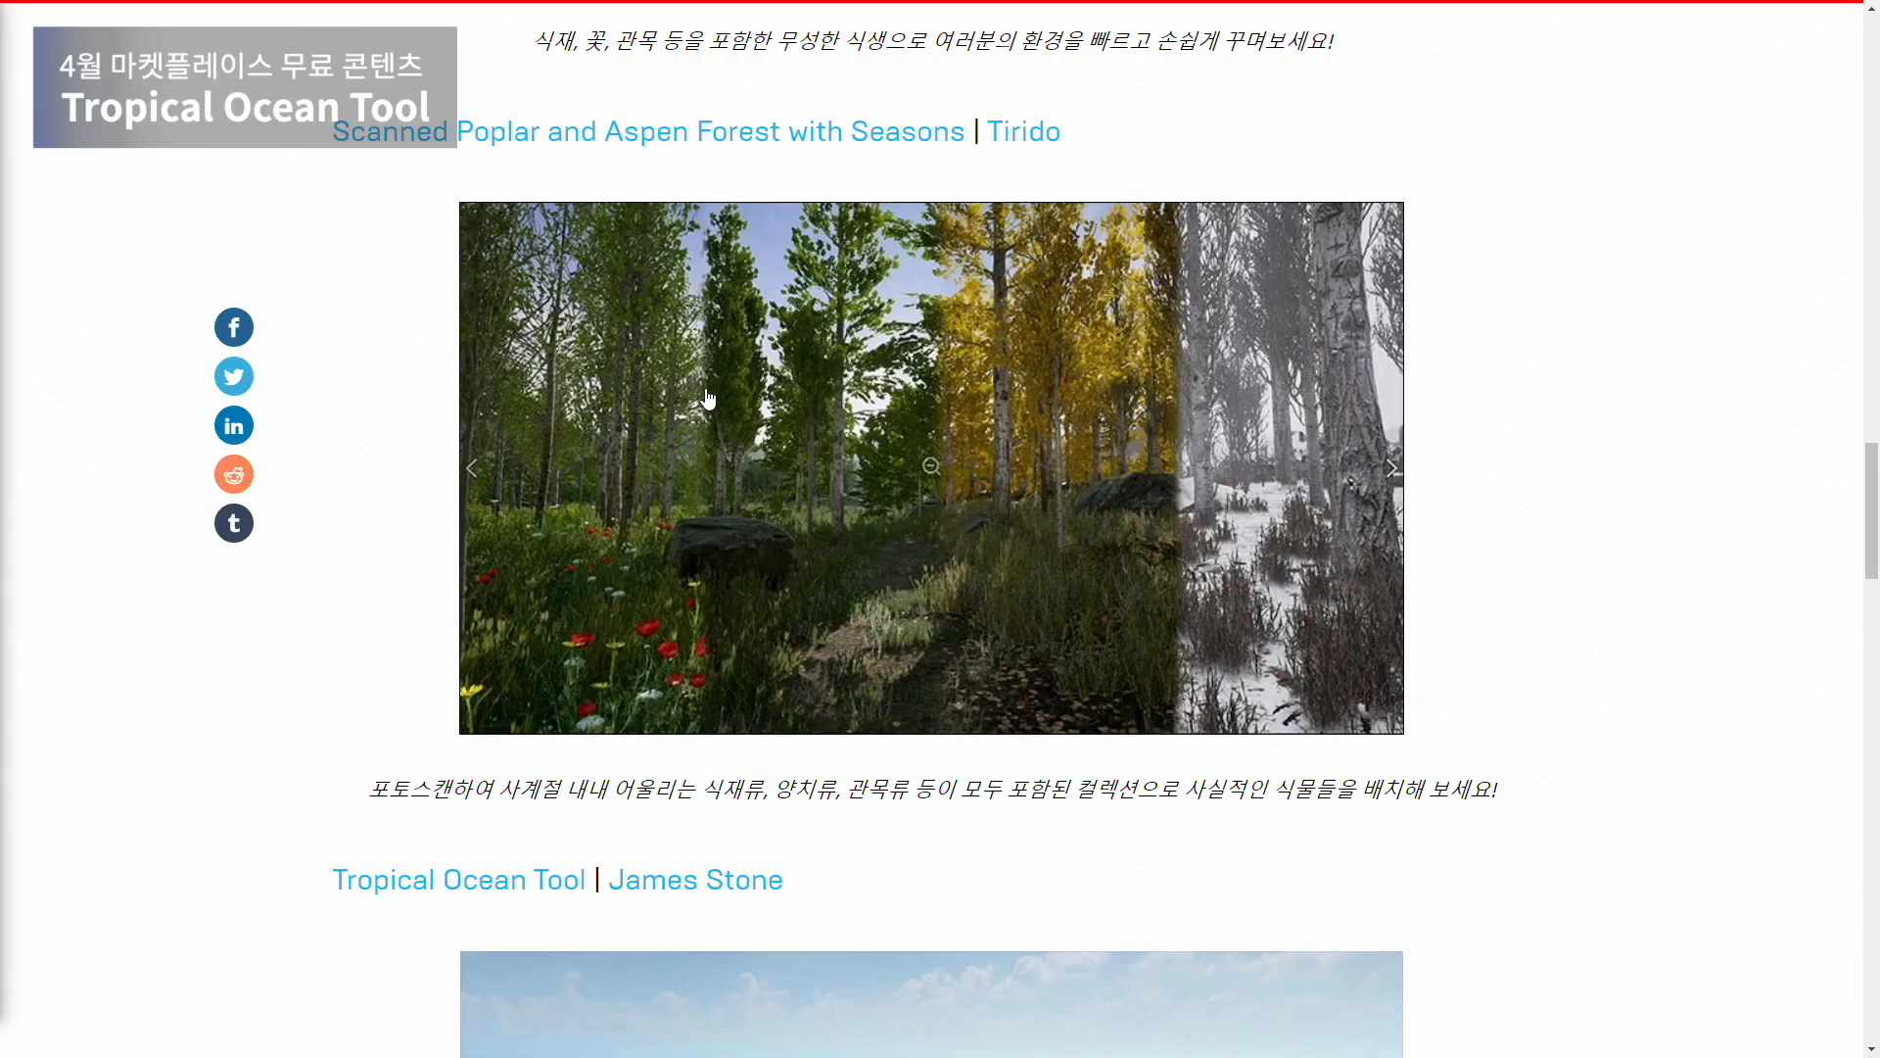
- View the article's Tropical Ocean Tool entry and examine the water along the island's shoreline in Map_Overview_Demo from several angles
{"action": "scroll", "coordinate": [747, 399], "scroll_direction": "down", "scroll_amount": 8}
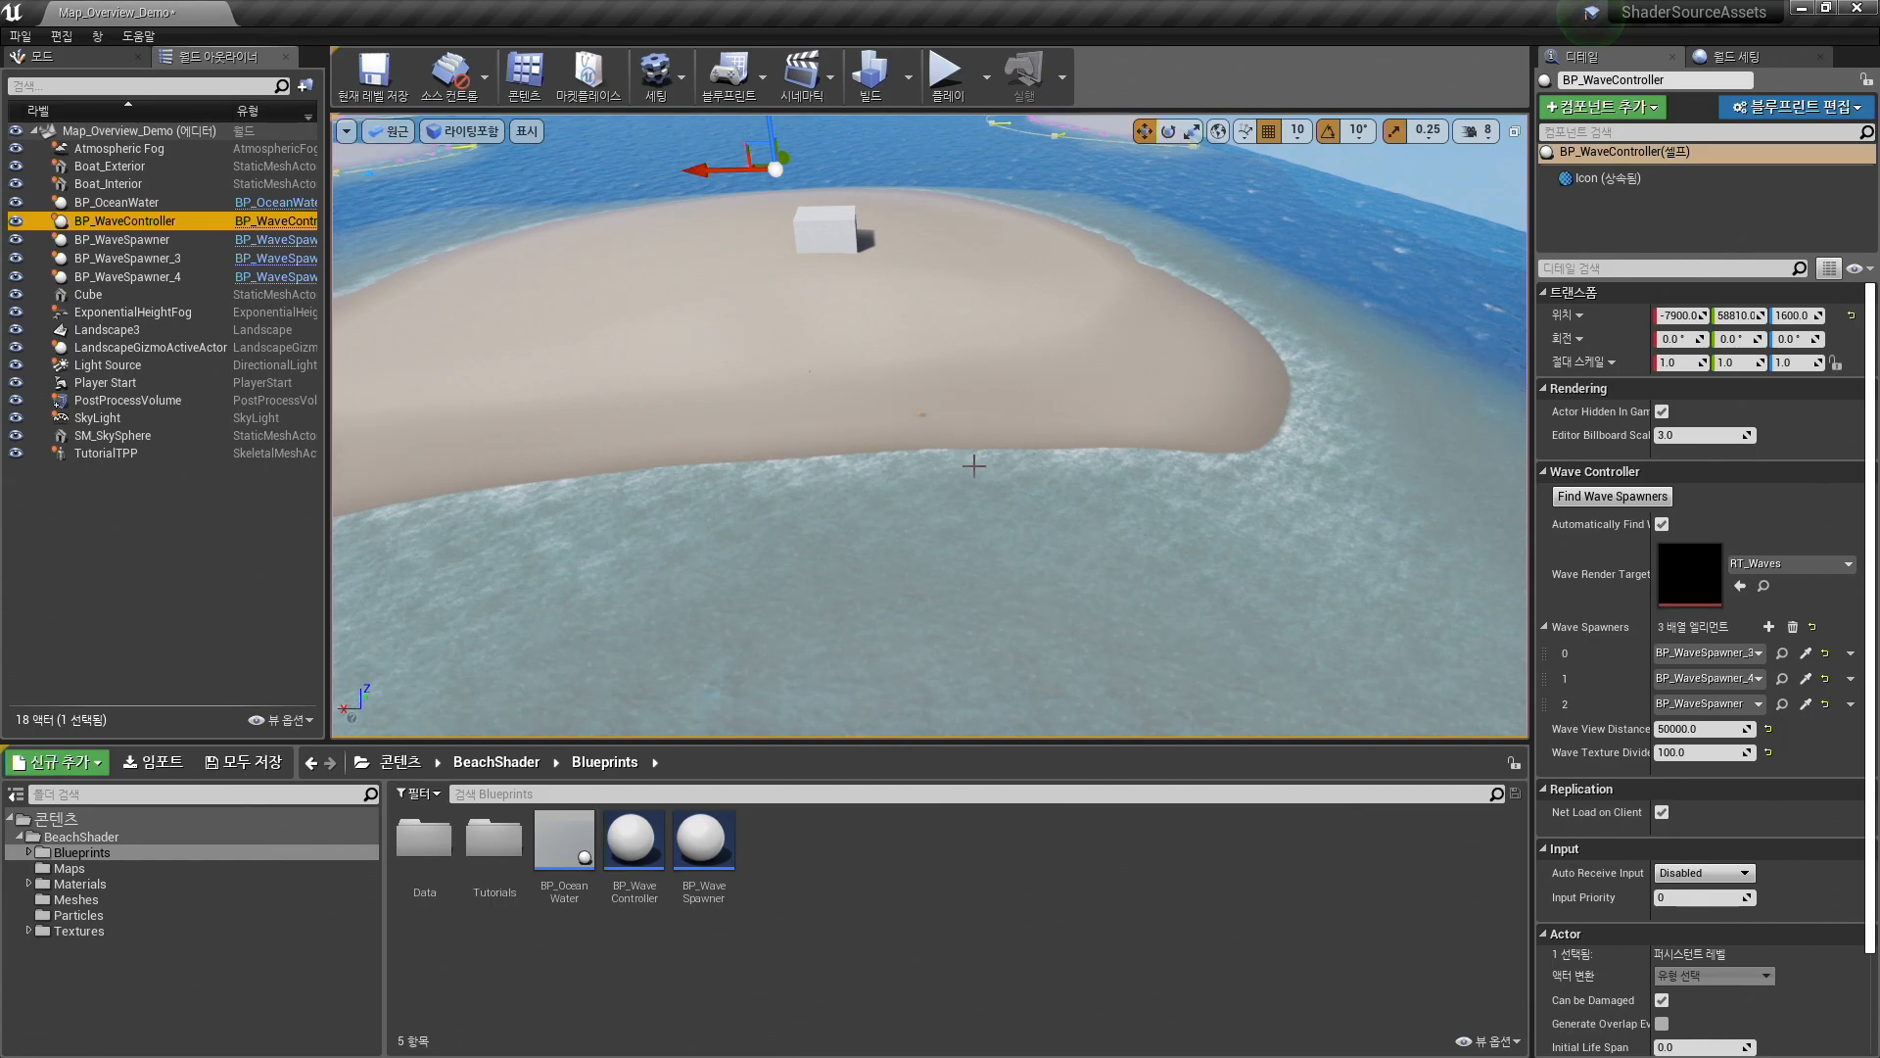
{"action": "right_click_drag", "start_coordinate": [974, 465], "coordinate": [896, 406]}
{"action": "right_click_drag", "start_coordinate": [1124, 414], "coordinate": [1098, 427]}
{"action": "mouse_move", "coordinate": [1011, 480]}
{"action": "right_mouse_down"}
{"action": "mouse_move", "coordinate": [989, 480]}
{"action": "mouse_move", "coordinate": [1002, 497]}
{"action": "right_mouse_up"}
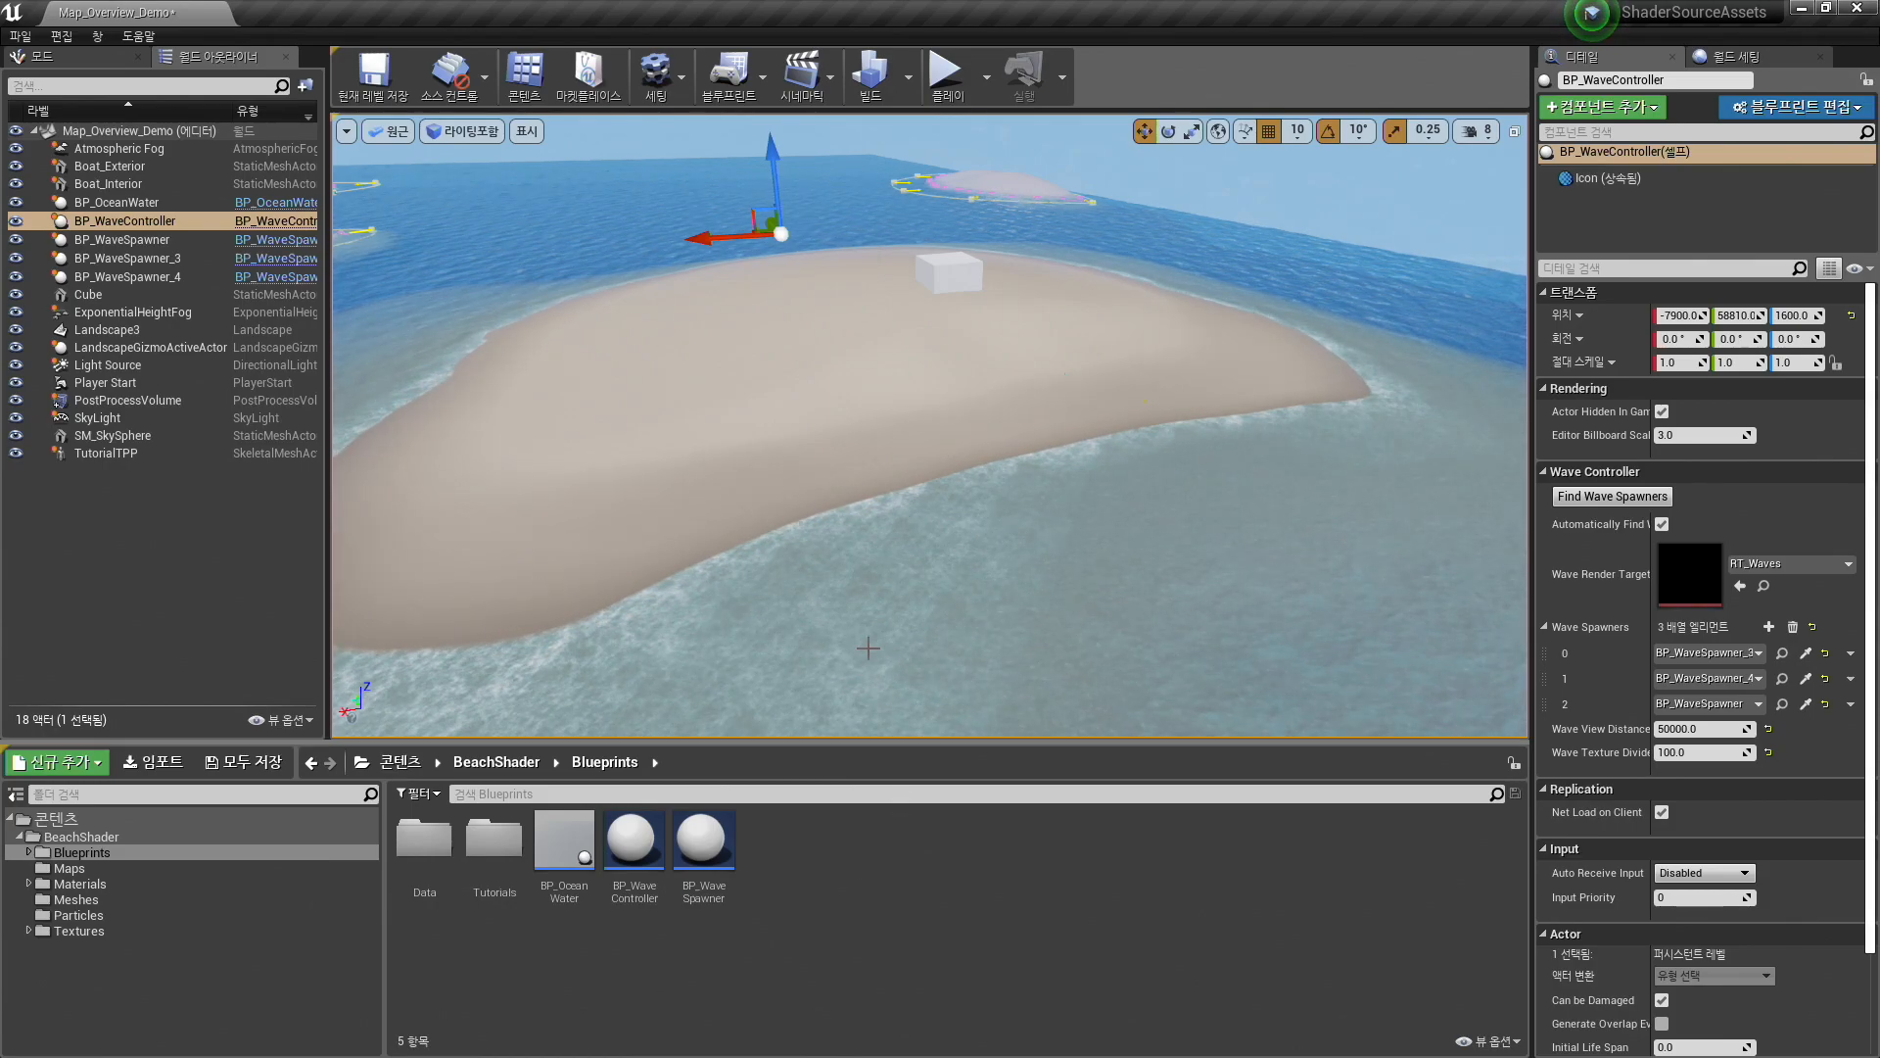
{"action": "right_click_drag", "start_coordinate": [868, 647], "coordinate": [868, 666]}
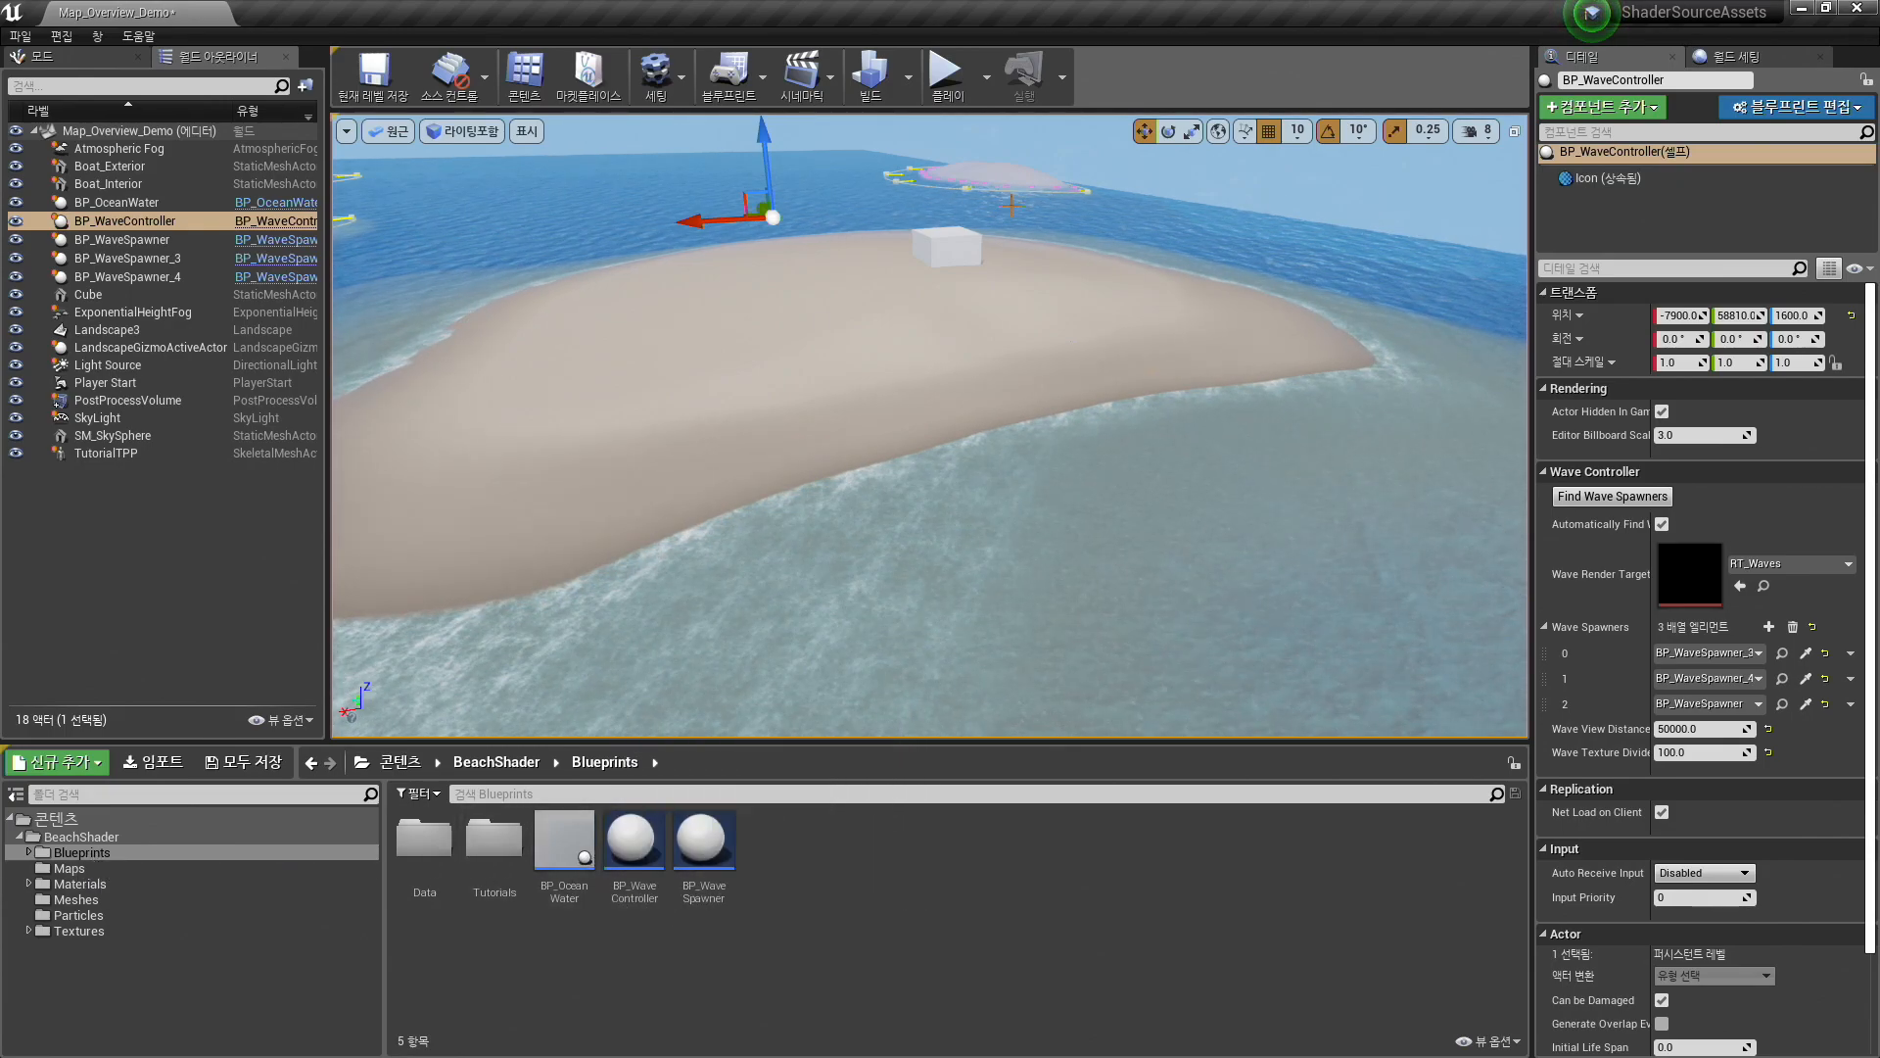
{"action": "right_click_drag", "start_coordinate": [1204, 388], "coordinate": [1263, 391]}
{"action": "key", "text": "a"}
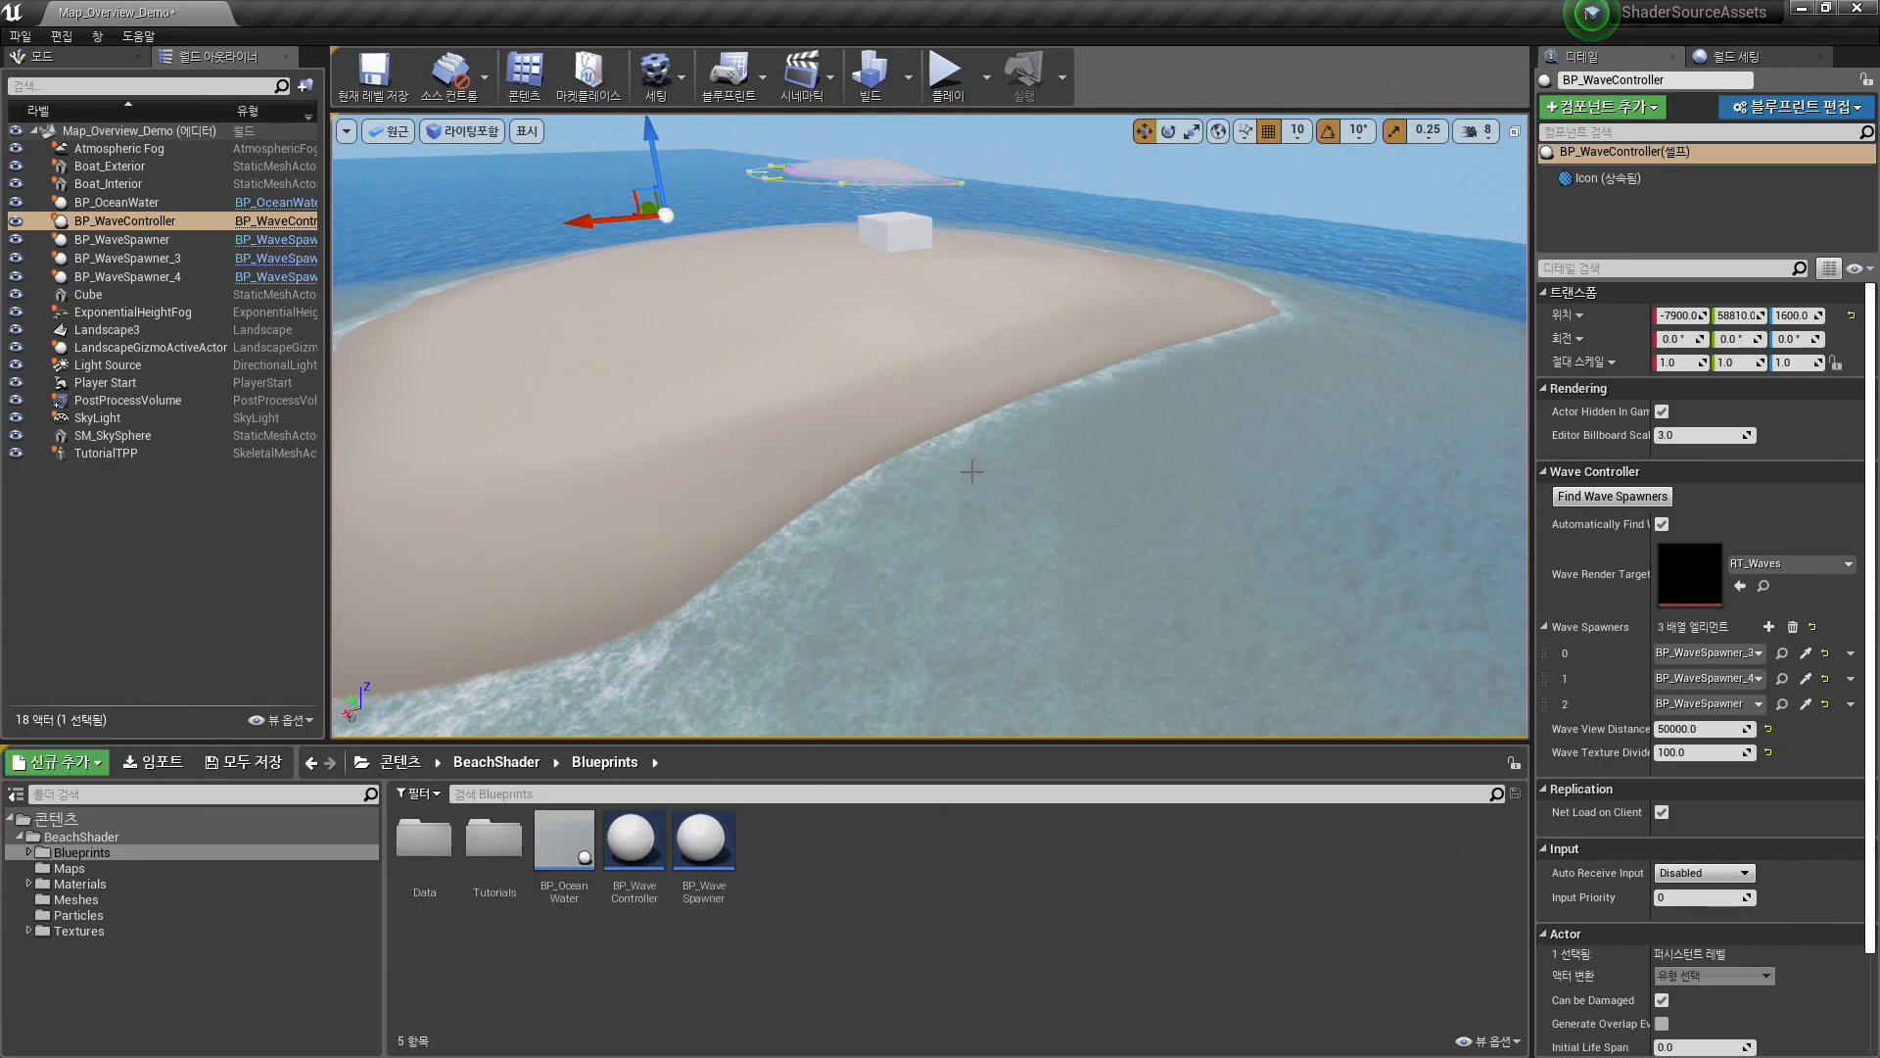
{"action": "scroll", "coordinate": [872, 536], "scroll_direction": "up", "scroll_amount": 5}
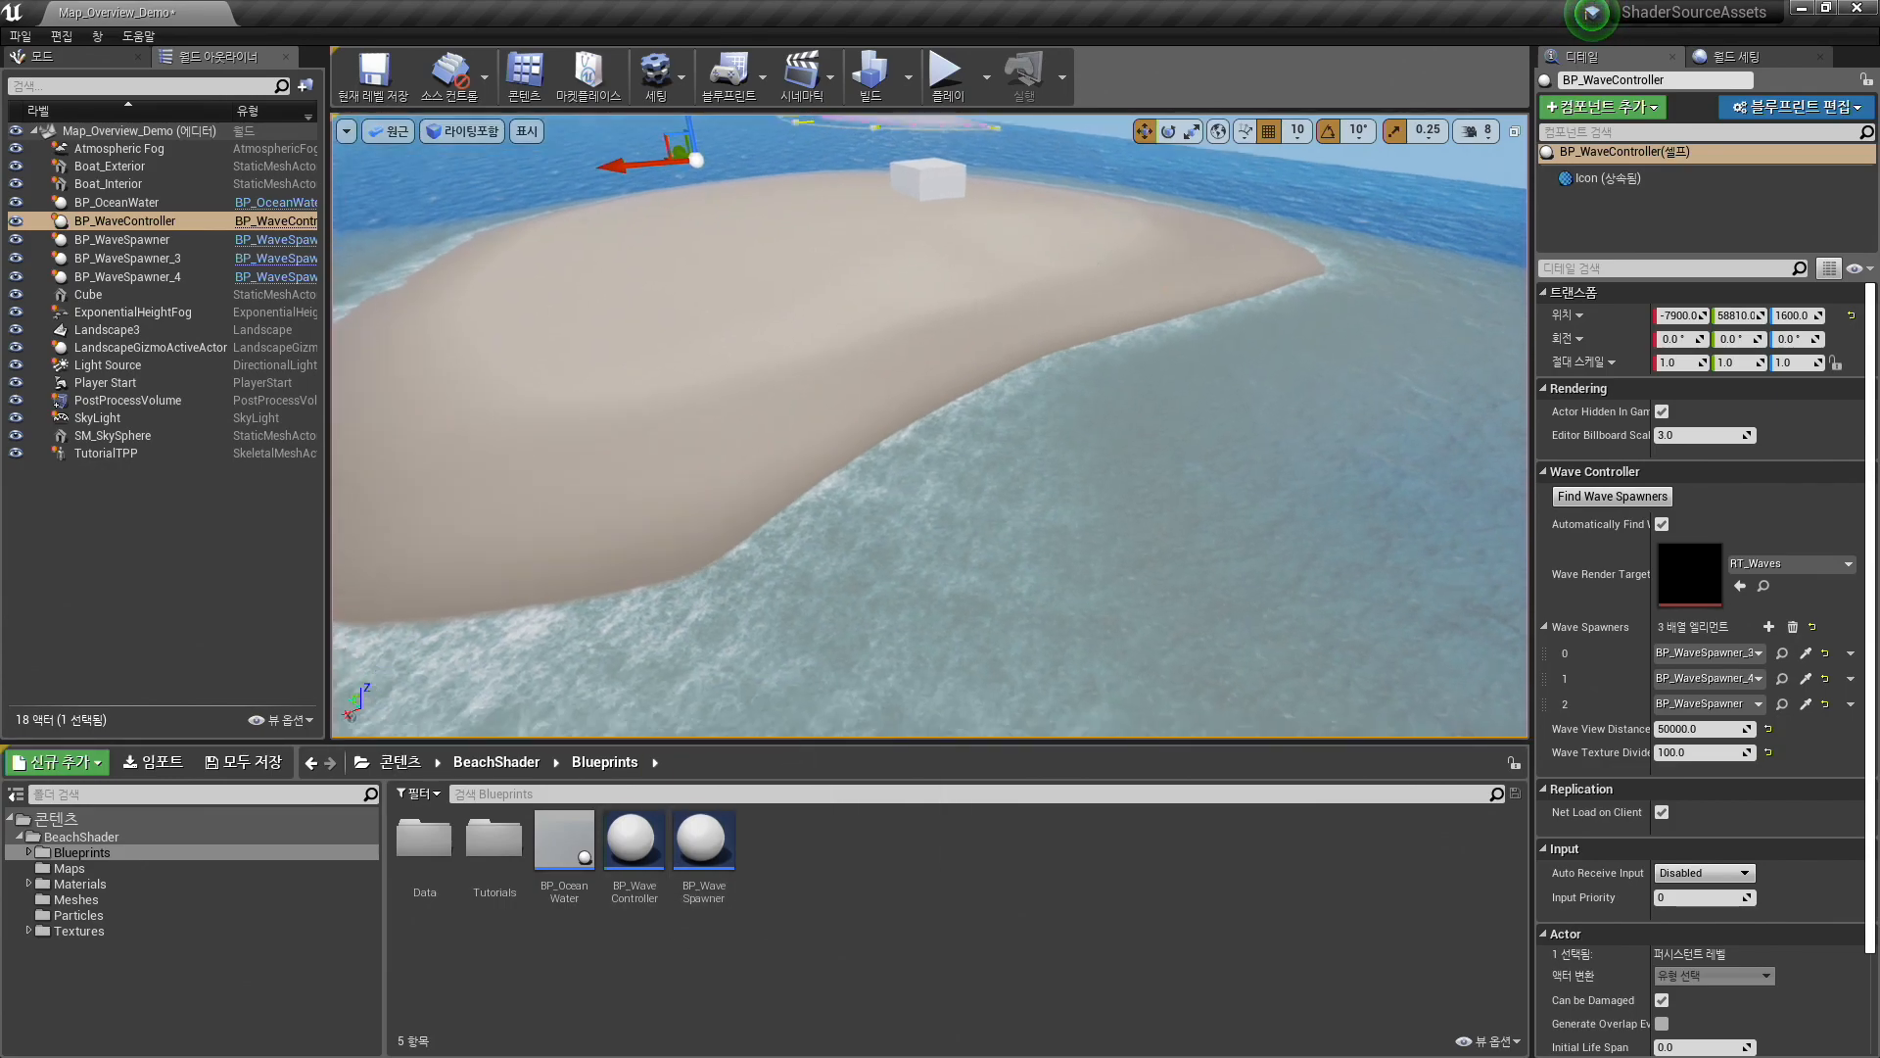
{"action": "right_click_drag", "start_coordinate": [882, 549], "coordinate": [930, 533]}
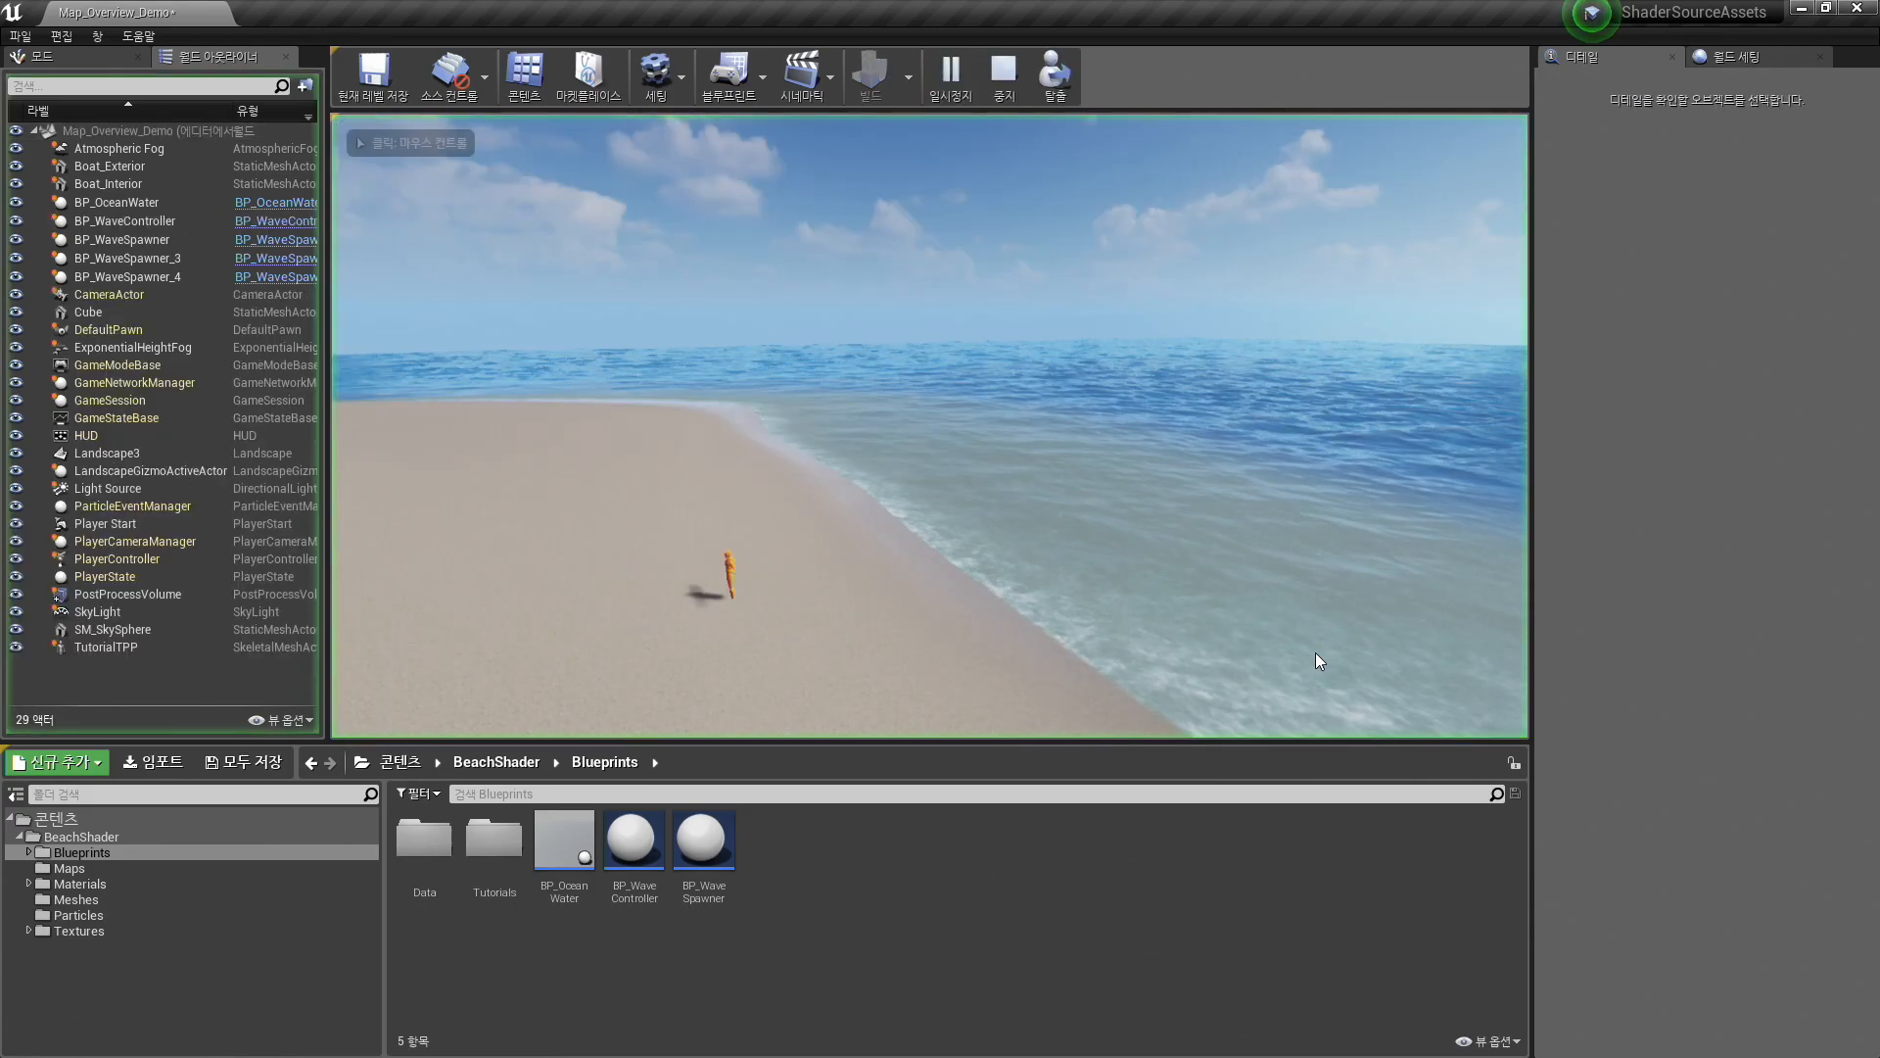
- Play the level to inspect the shore, the ocean surface and the underwater view, and stop the session
{"action": "left_click", "coordinate": [1172, 558]}
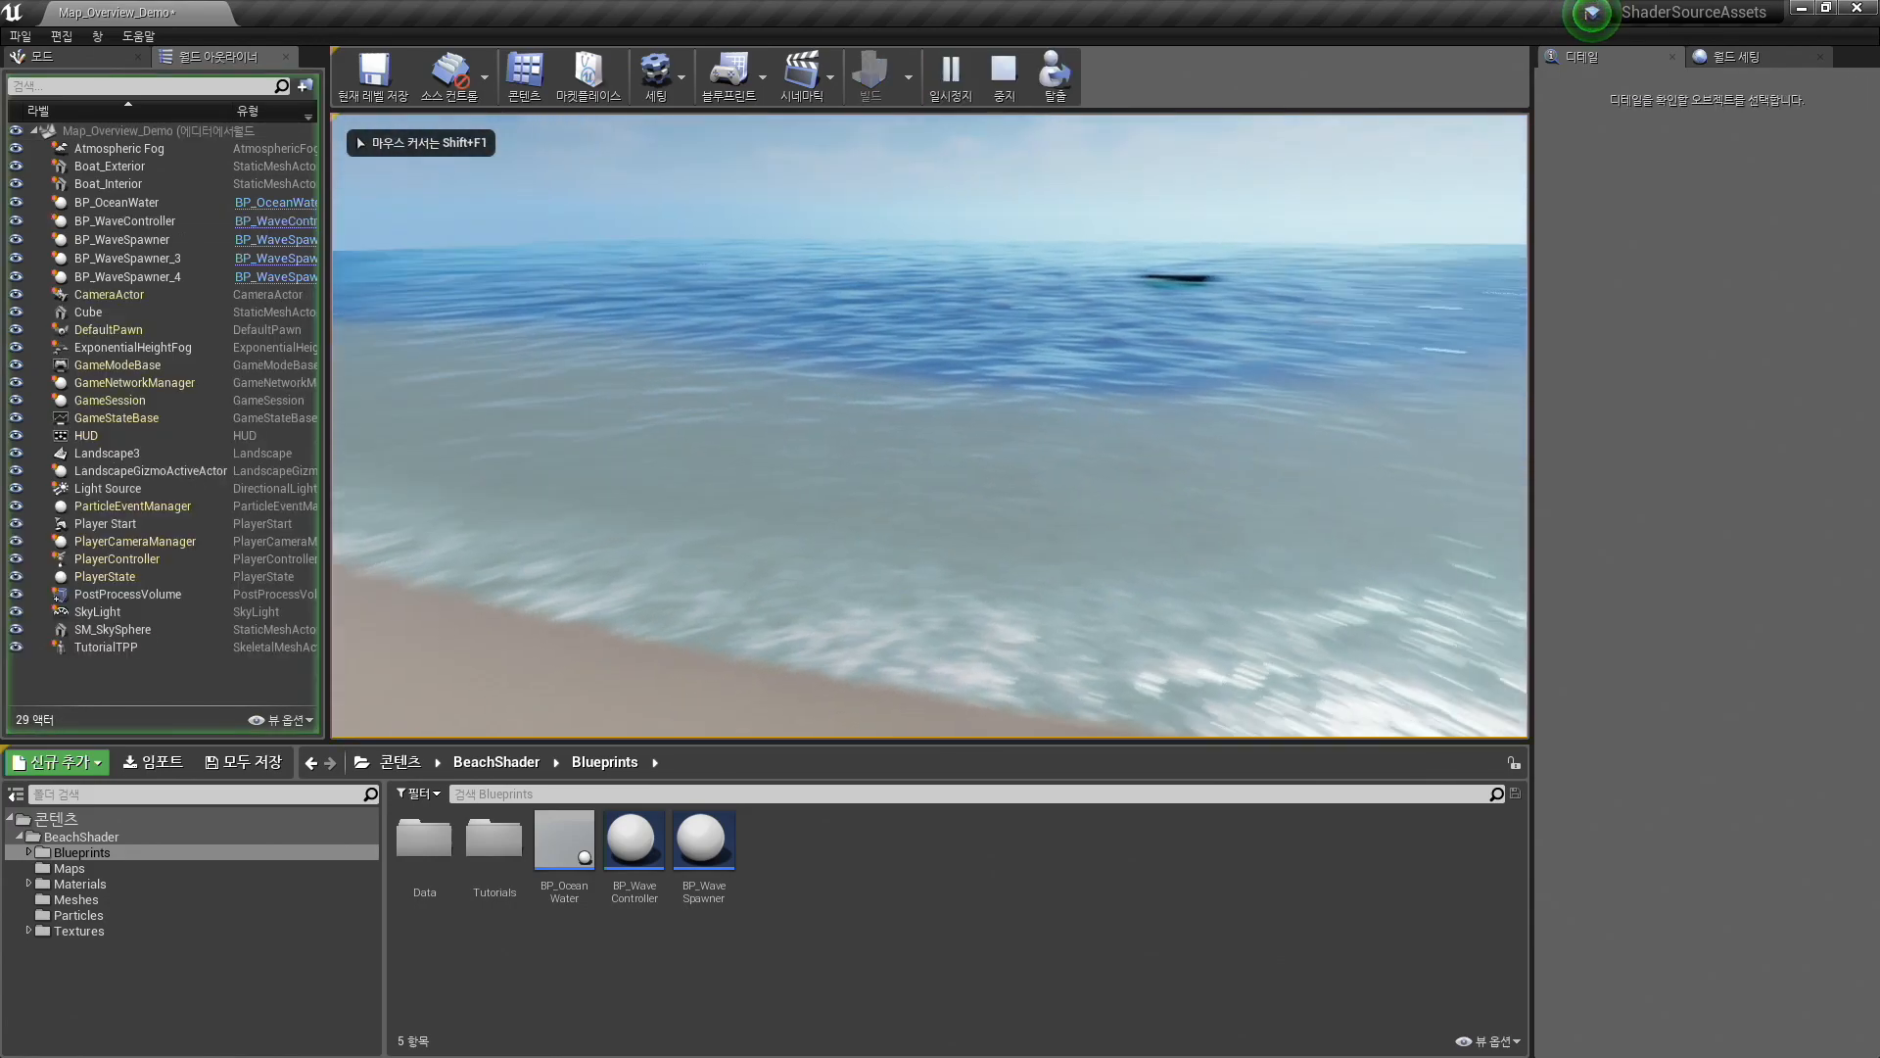
{"action": "key", "text": "w"}
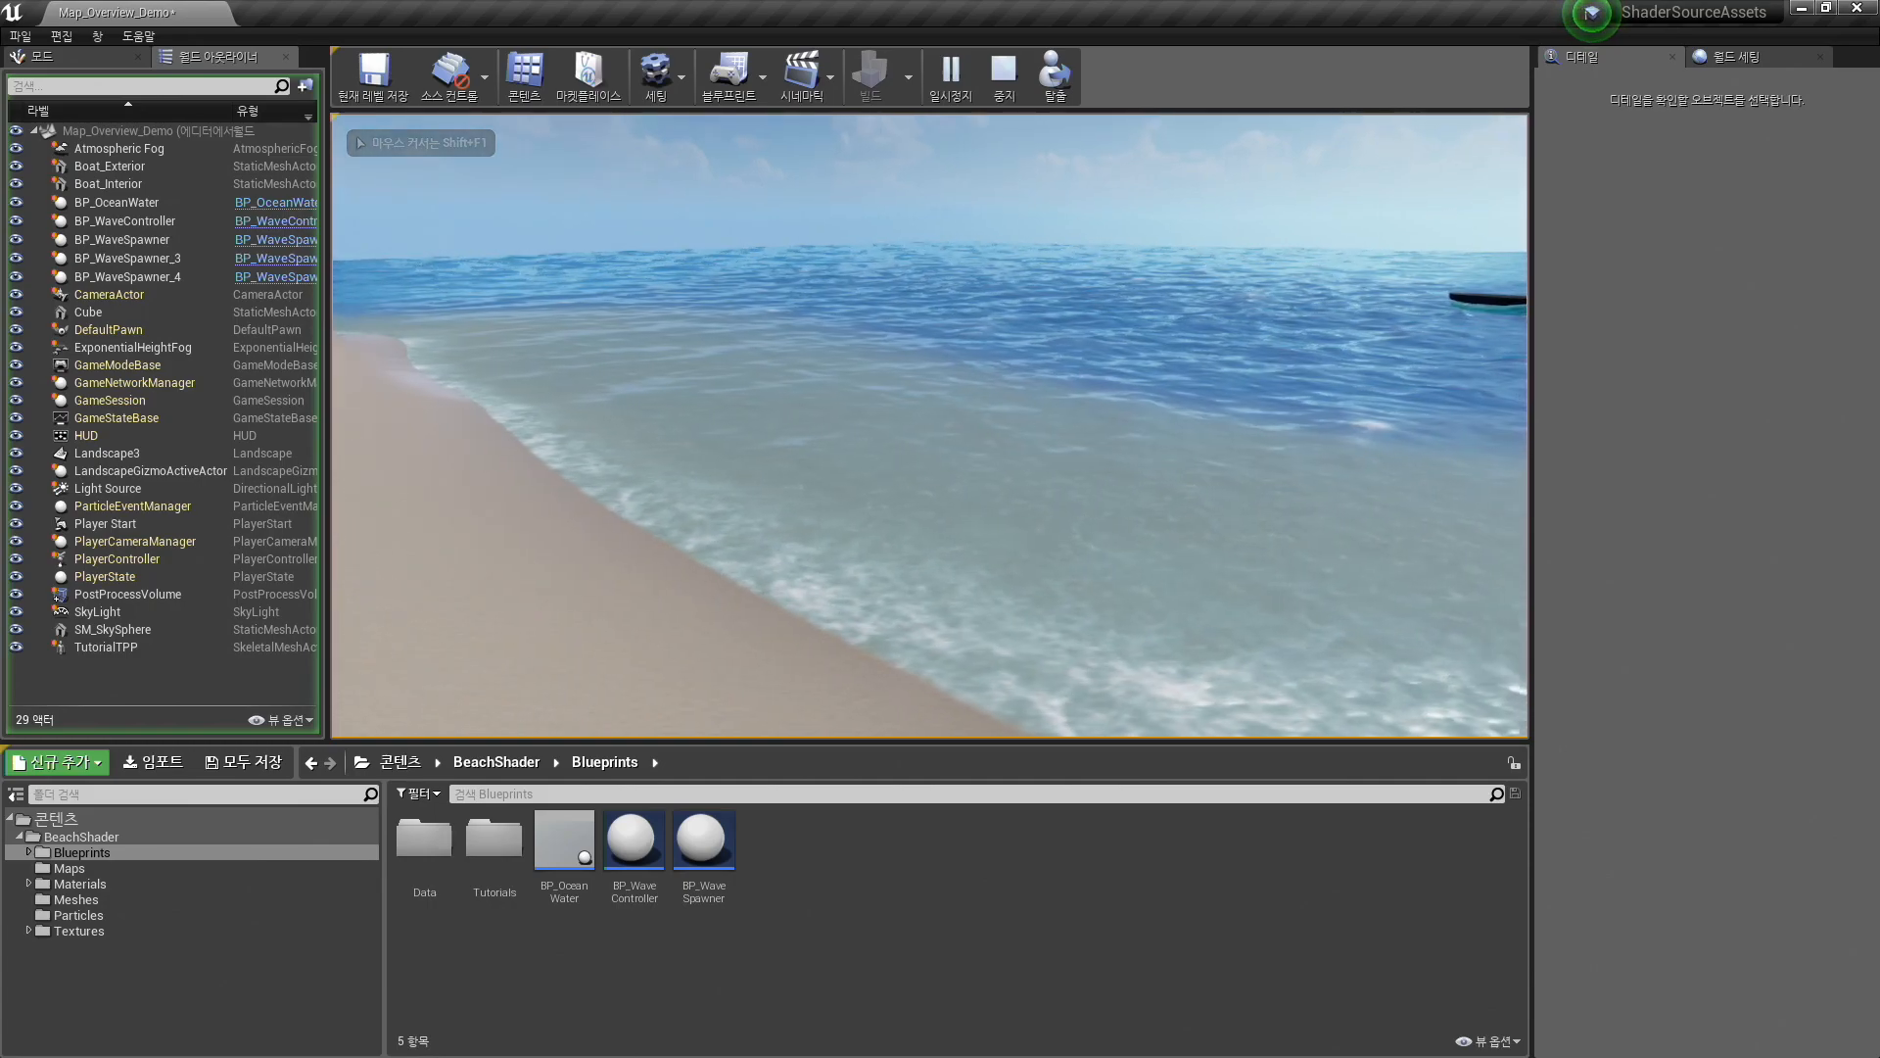
{"action": "key", "text": "w"}
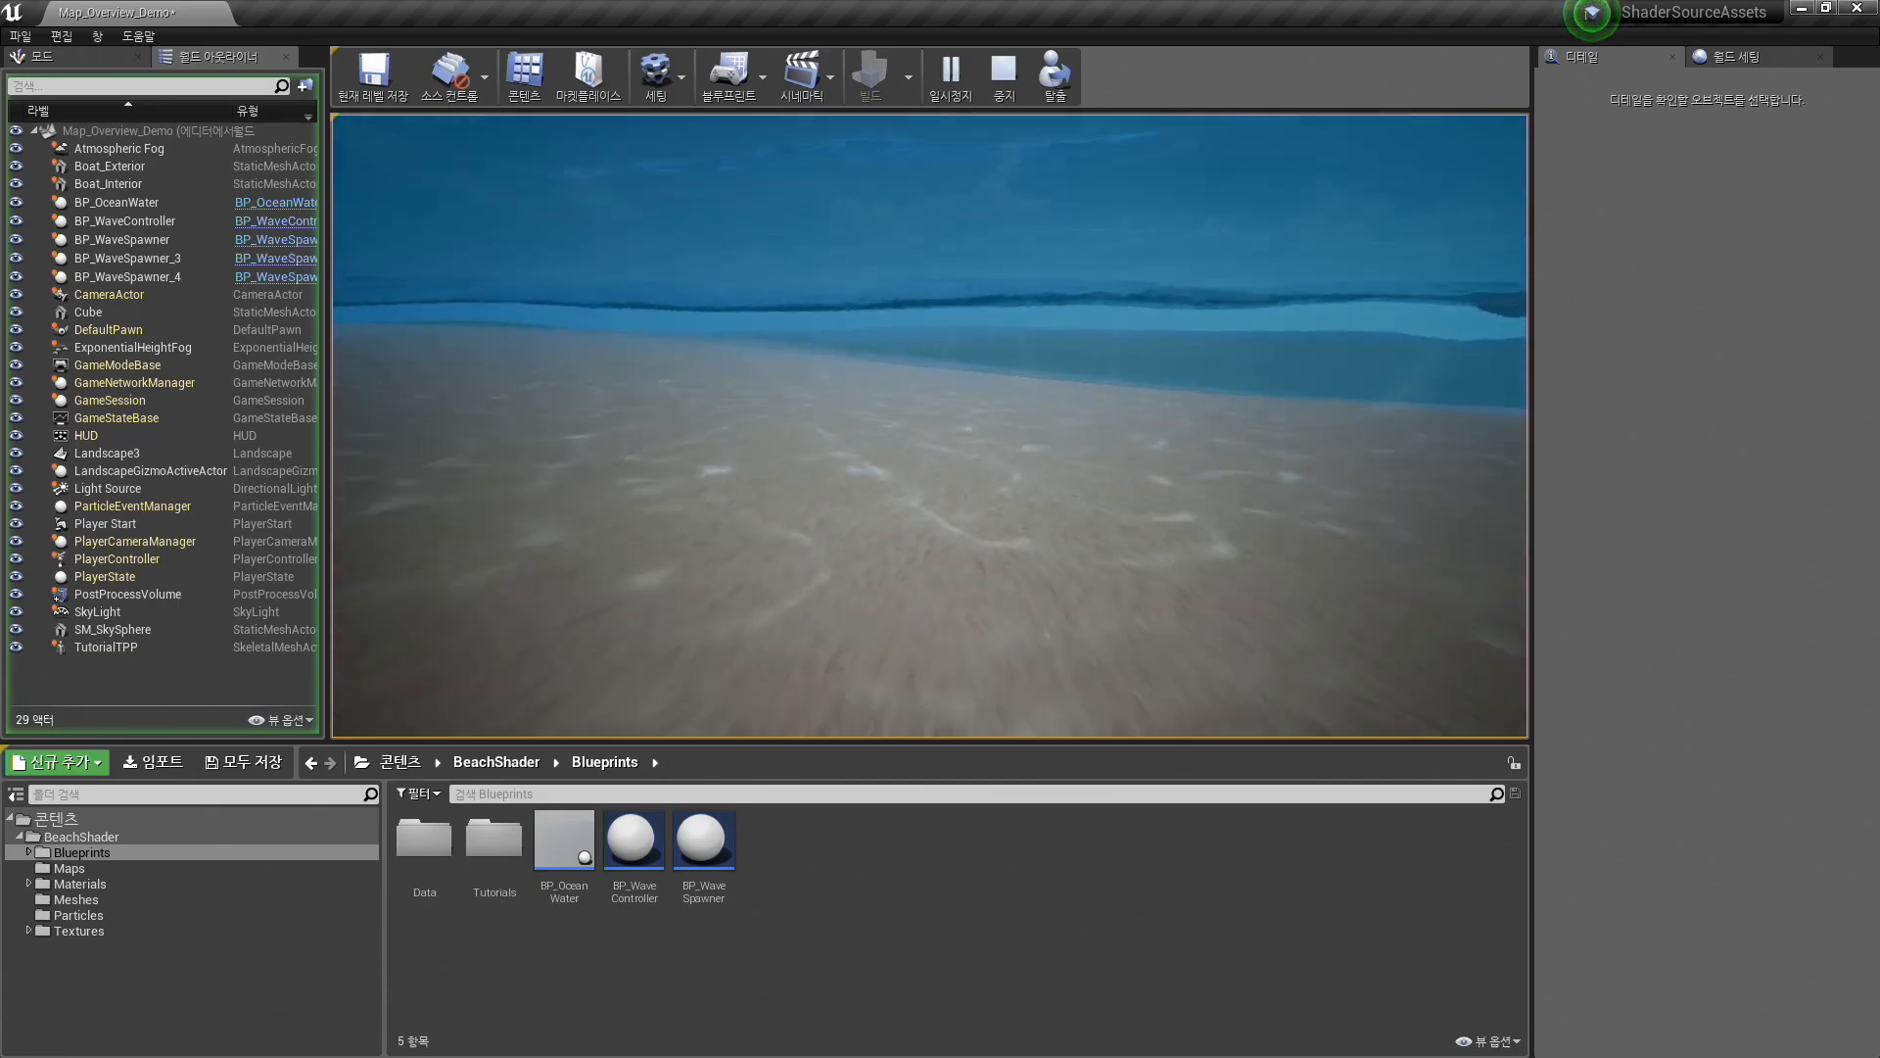
{"action": "key", "text": "s"}
{"action": "key", "text": "s"}
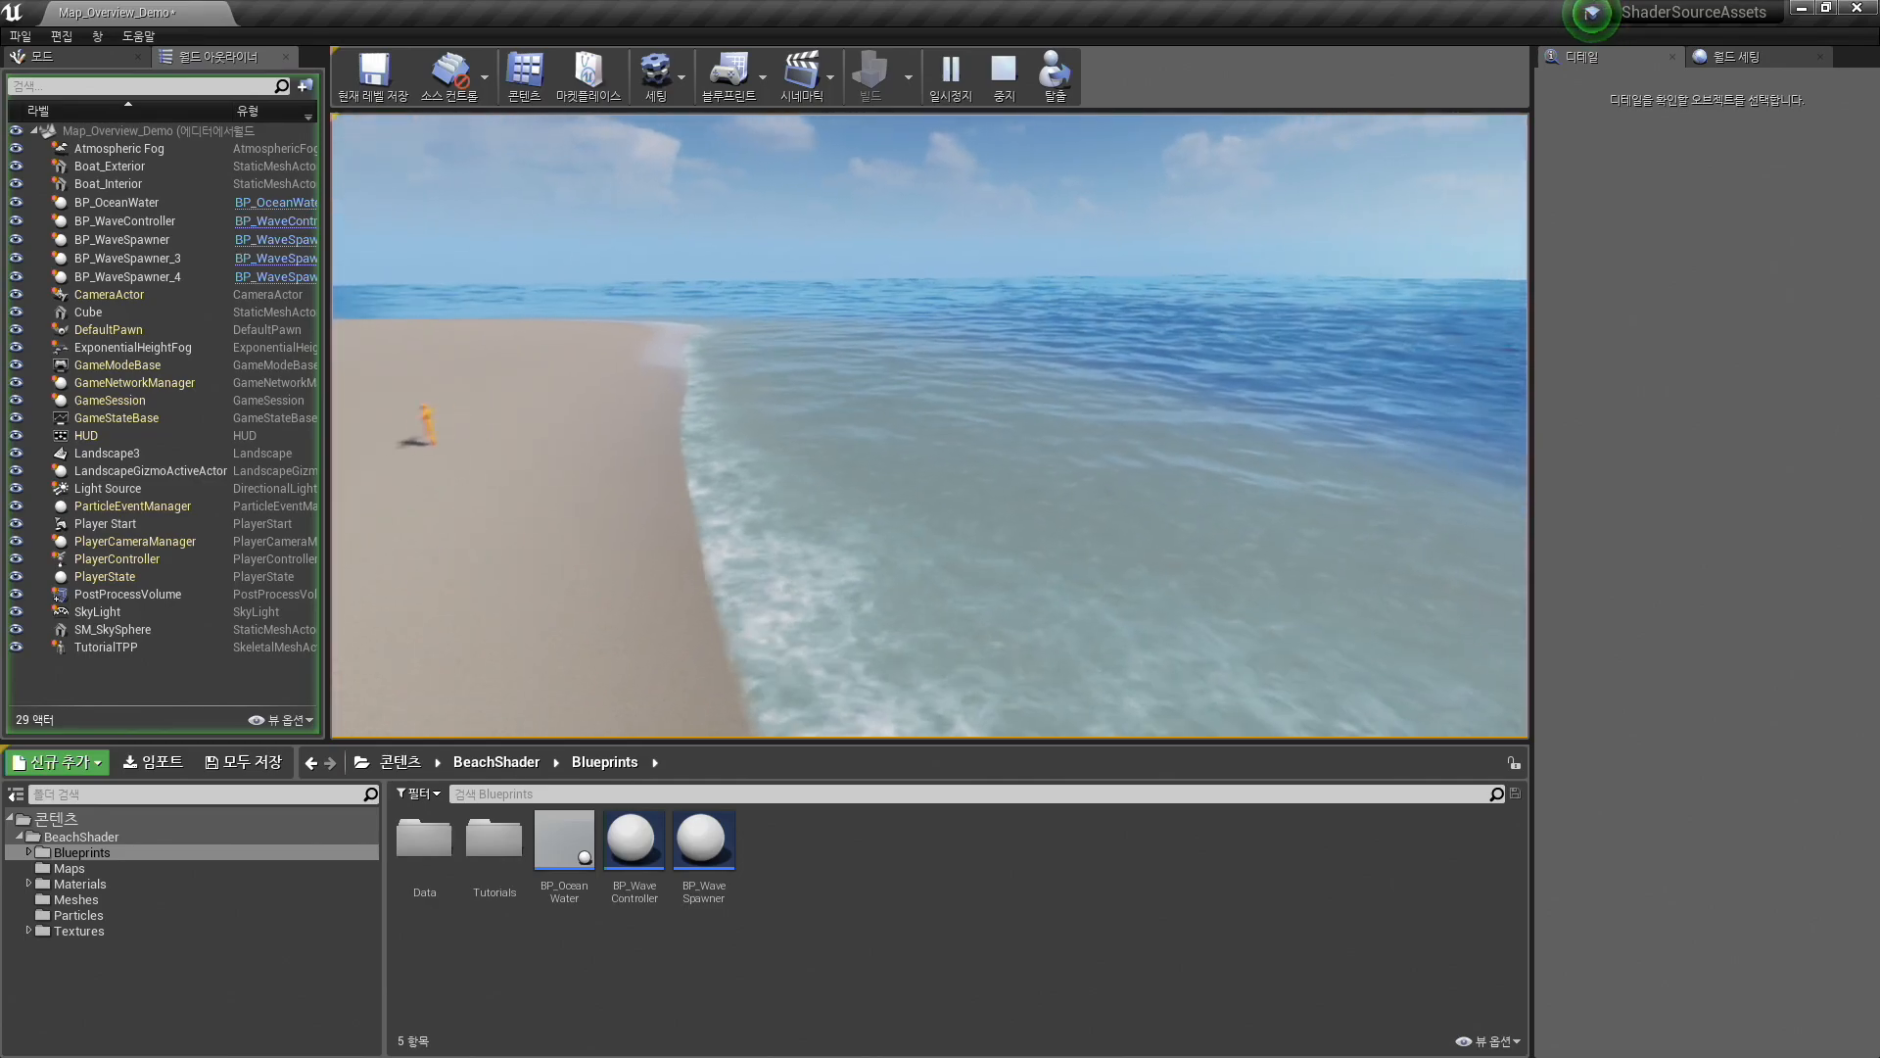
{"action": "key", "text": "Escape"}
- Place a BP_WaveSpawner at the island's shore and move it offshore to about X -22570, Y 32440, Z 520
{"action": "right_click_drag", "start_coordinate": [820, 490], "coordinate": [977, 547]}
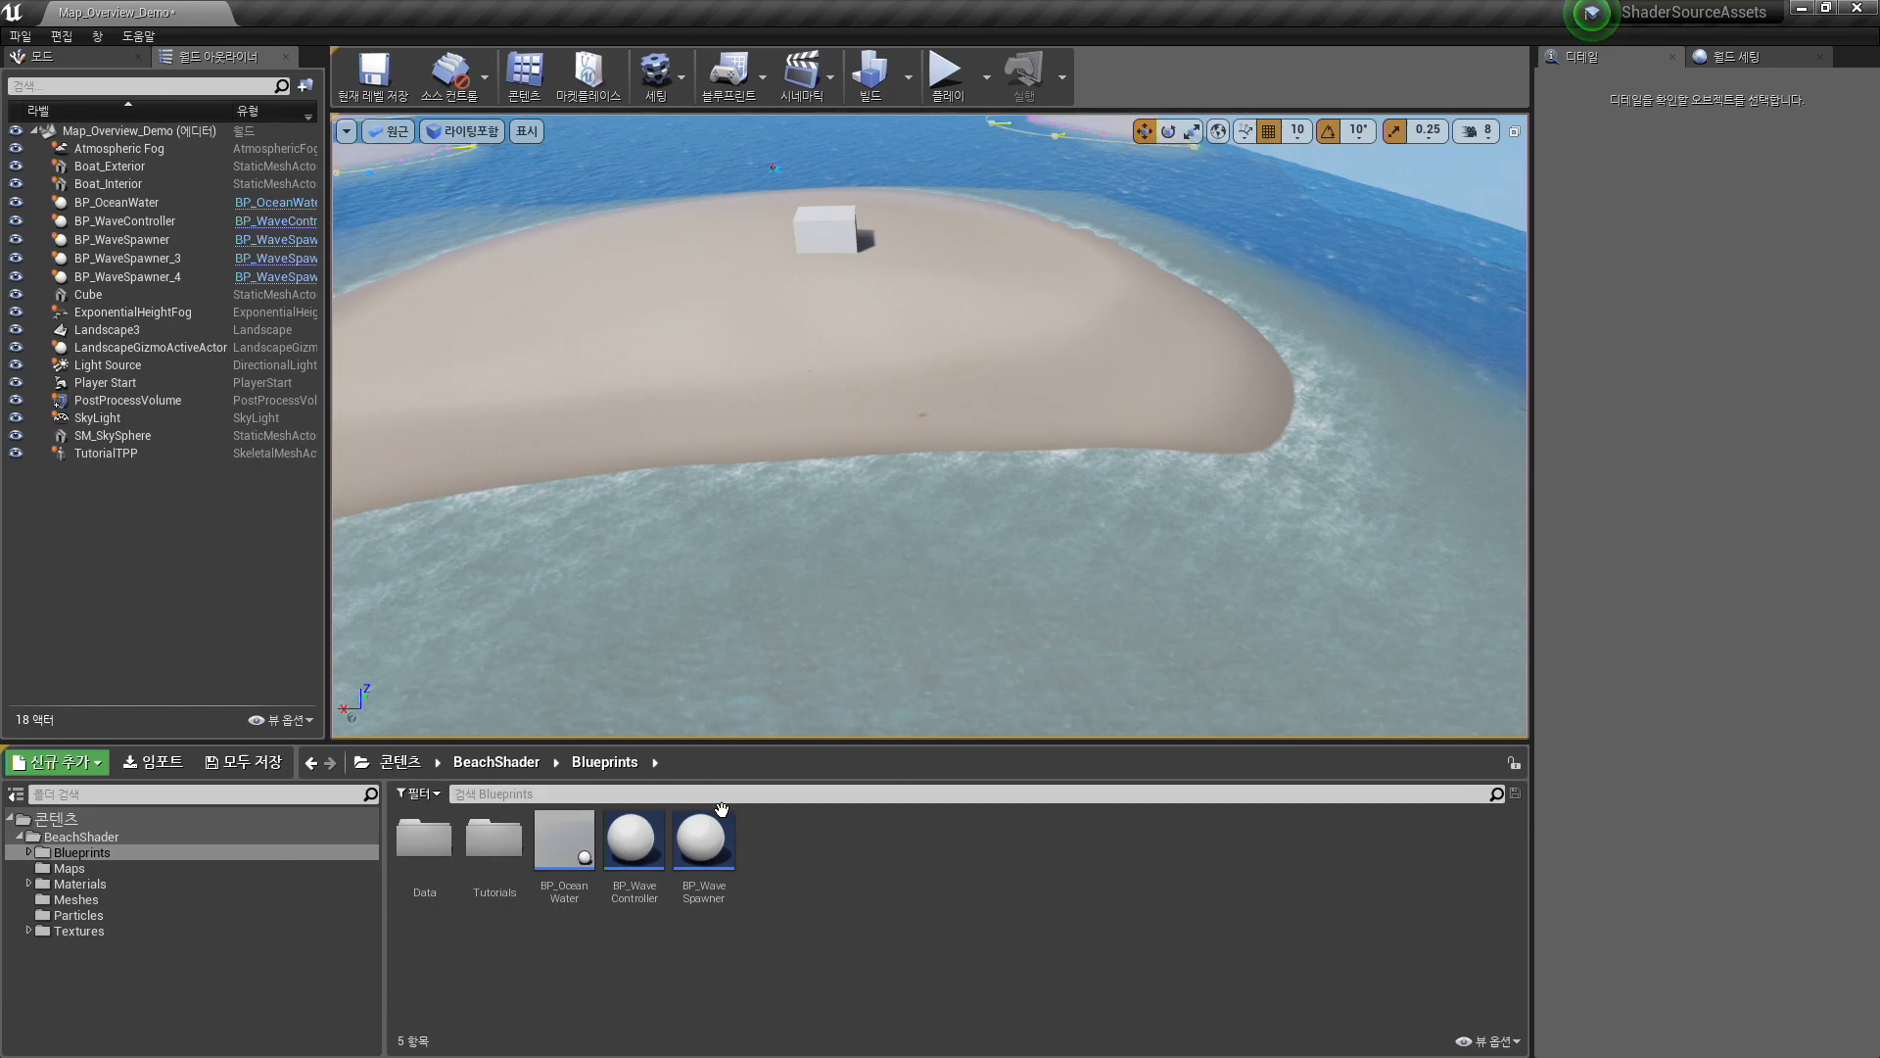
{"action": "left_click_drag", "start_coordinate": [701, 840], "coordinate": [1173, 542]}
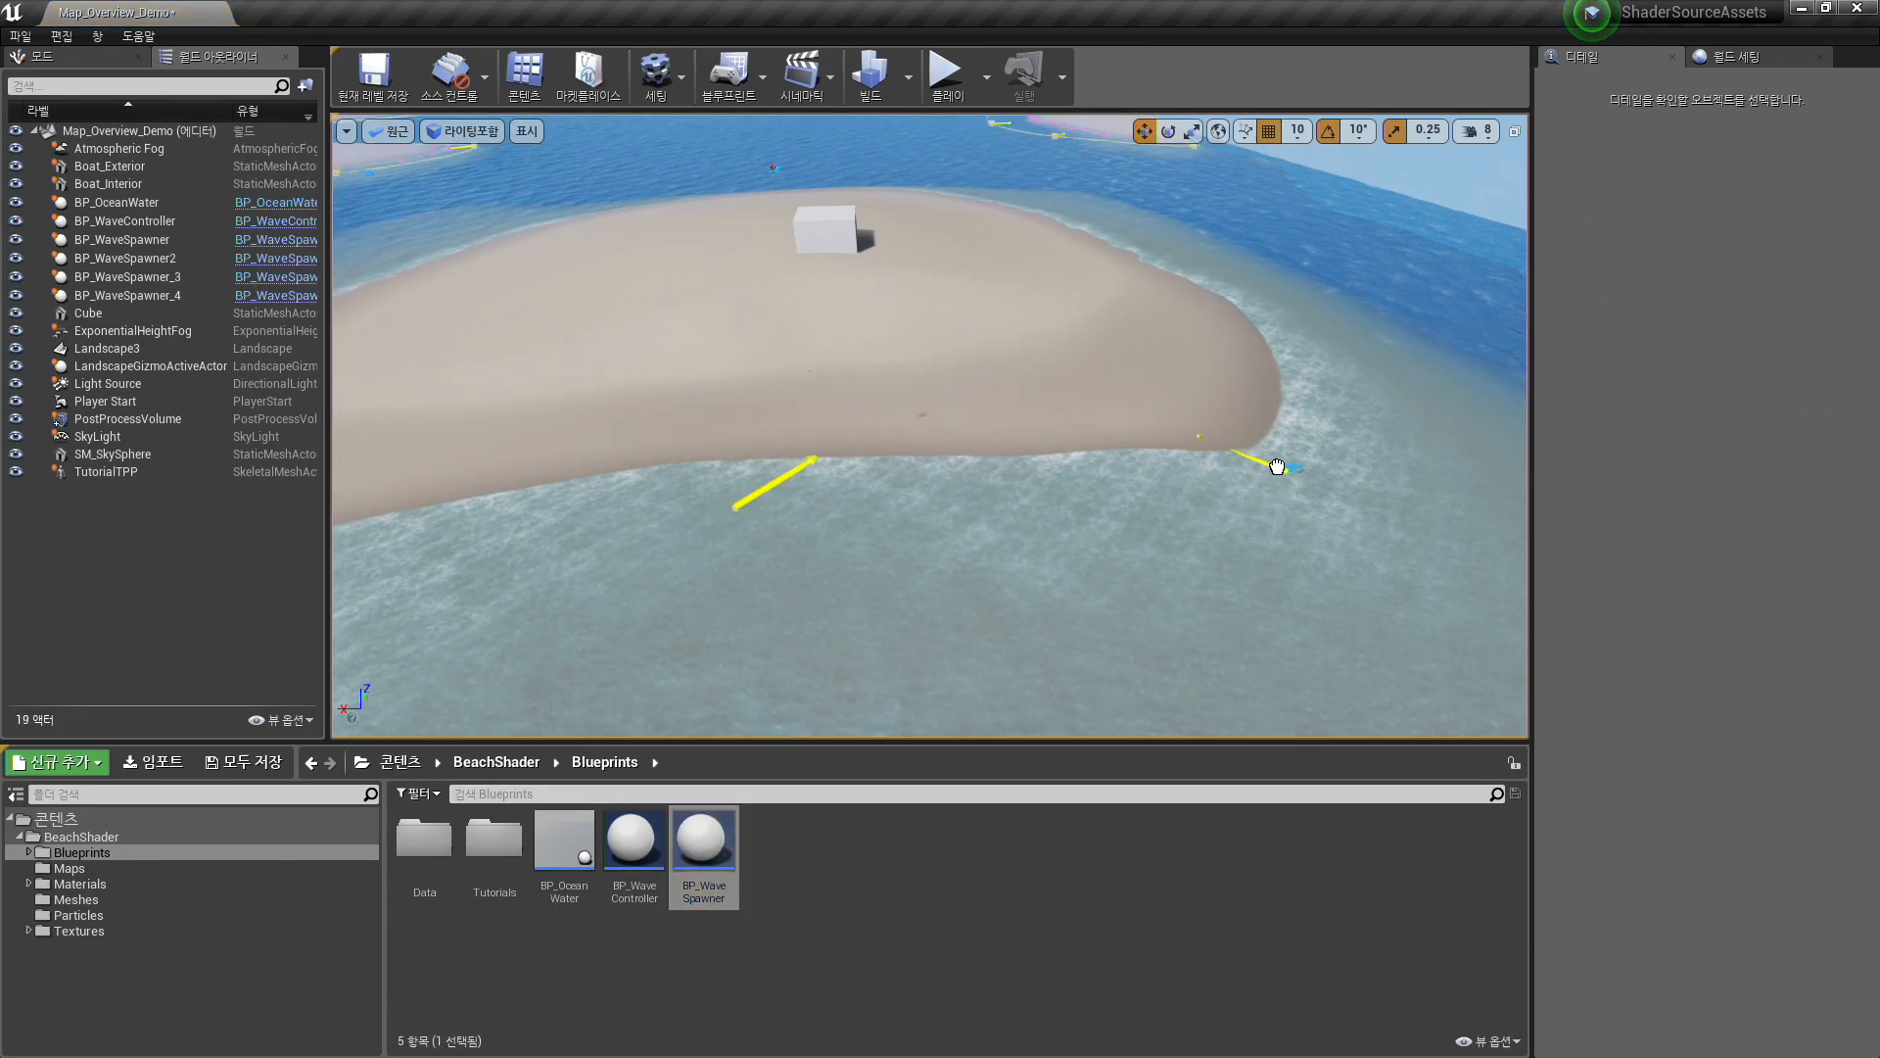
{"action": "left_click_drag", "start_coordinate": [1250, 452], "coordinate": [1250, 453]}
{"action": "key", "text": "f"}
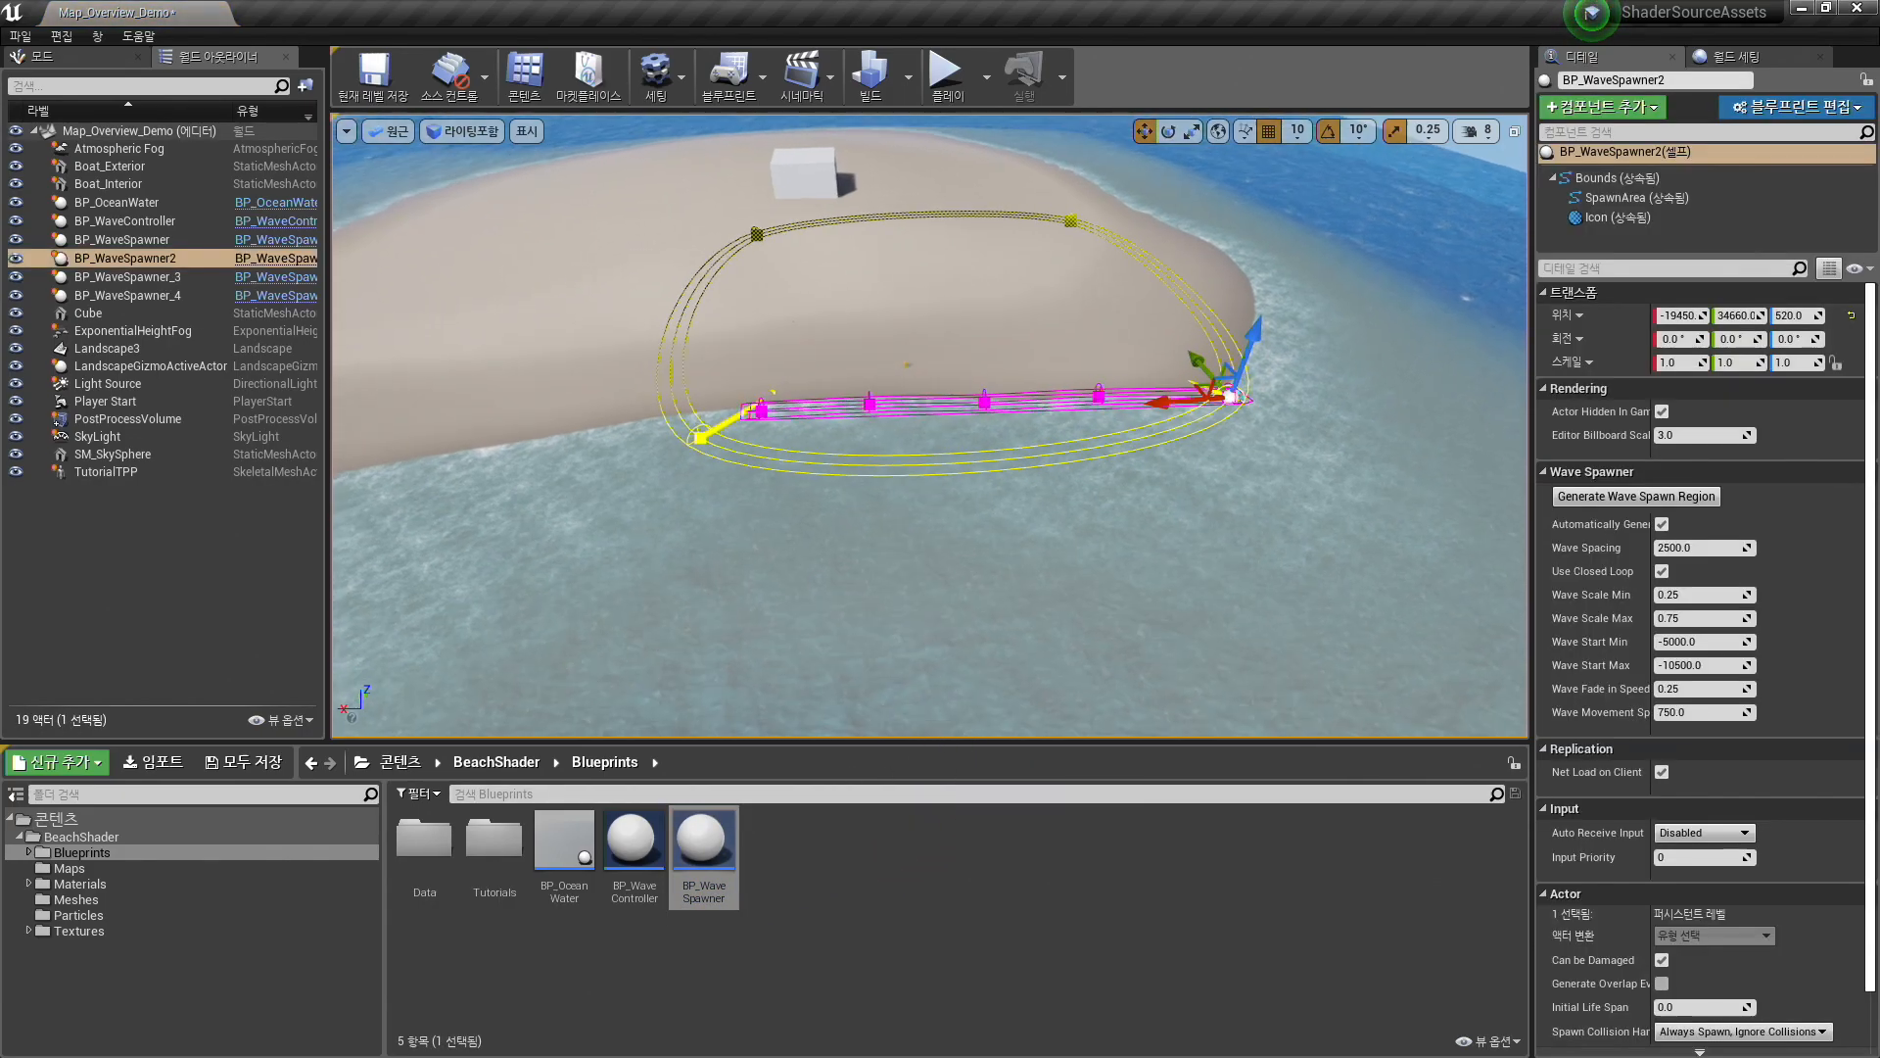
{"action": "right_click_drag", "start_coordinate": [1249, 453], "coordinate": [1164, 502]}
{"action": "left_click_drag", "start_coordinate": [1101, 358], "coordinate": [1212, 423]}
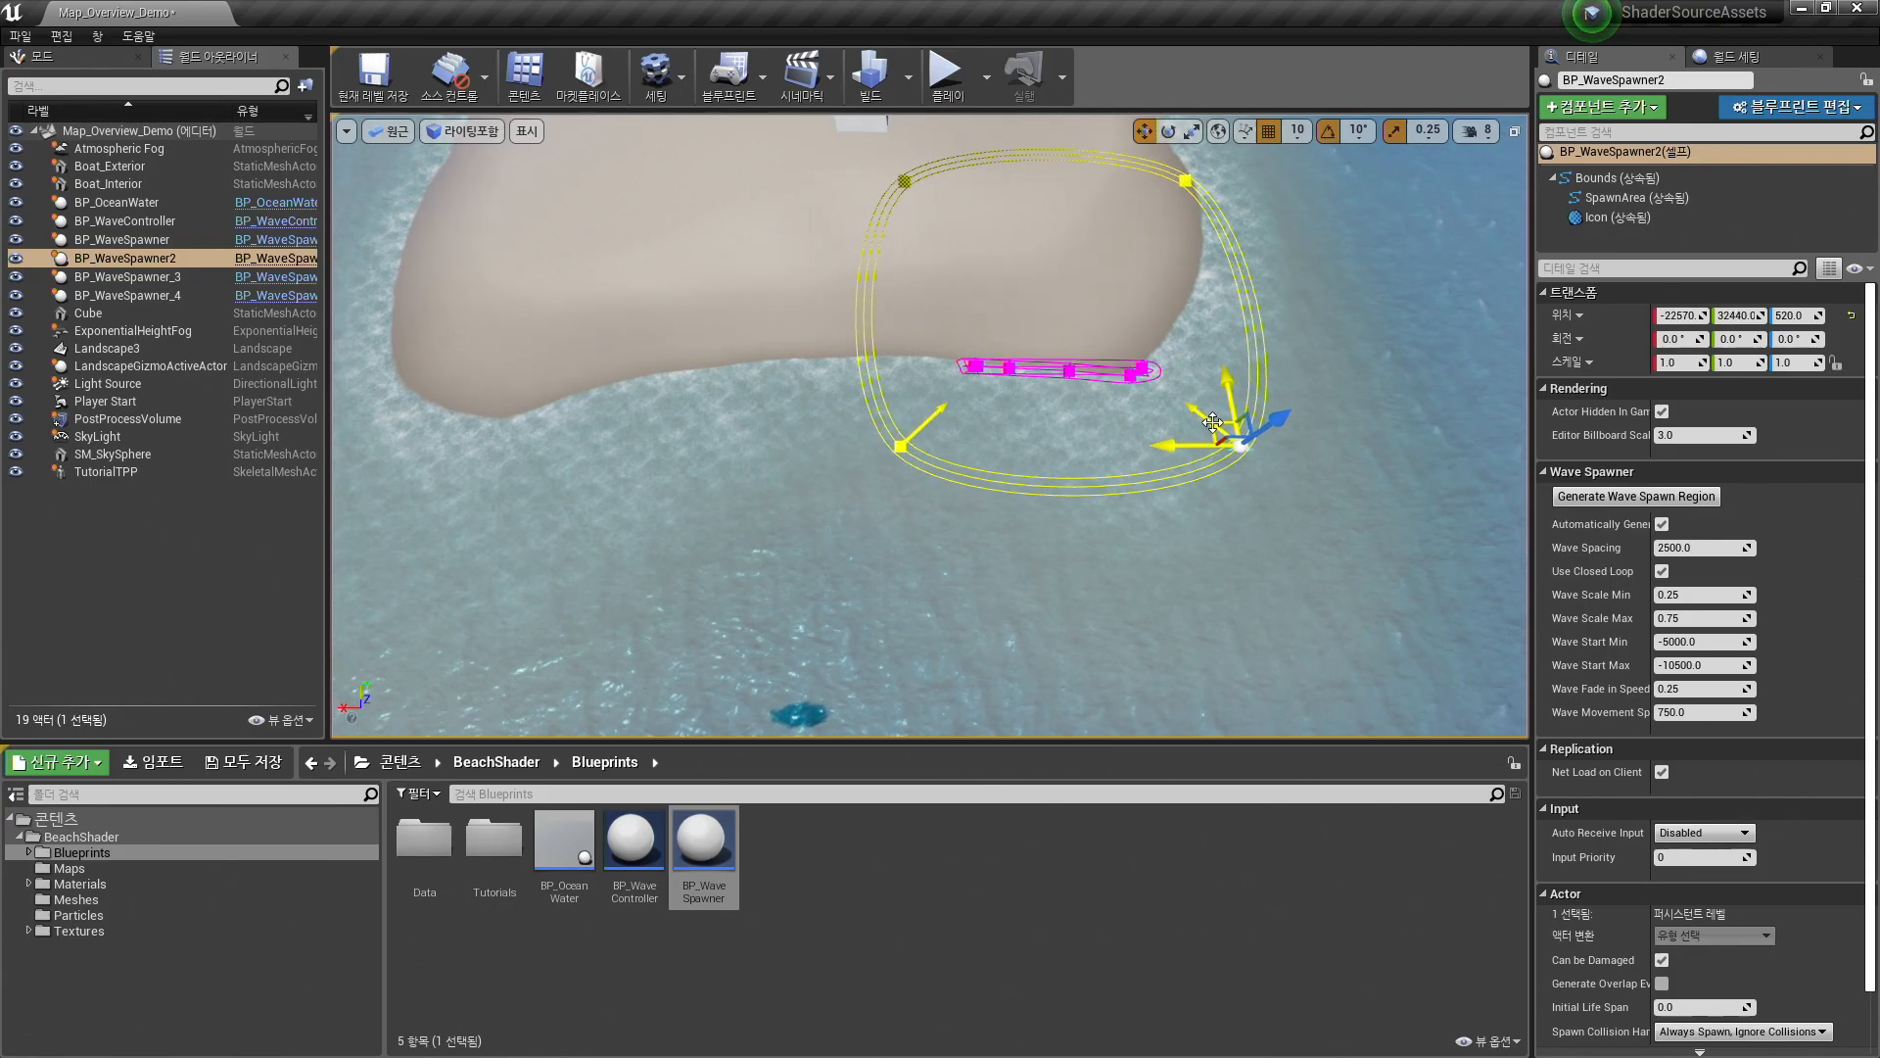
{"action": "right_click_drag", "start_coordinate": [913, 519], "coordinate": [868, 484]}
- Move the wave spawner's second offshore spline point out past the opposite end of the island's front shore
{"action": "left_click", "coordinate": [1019, 551]}
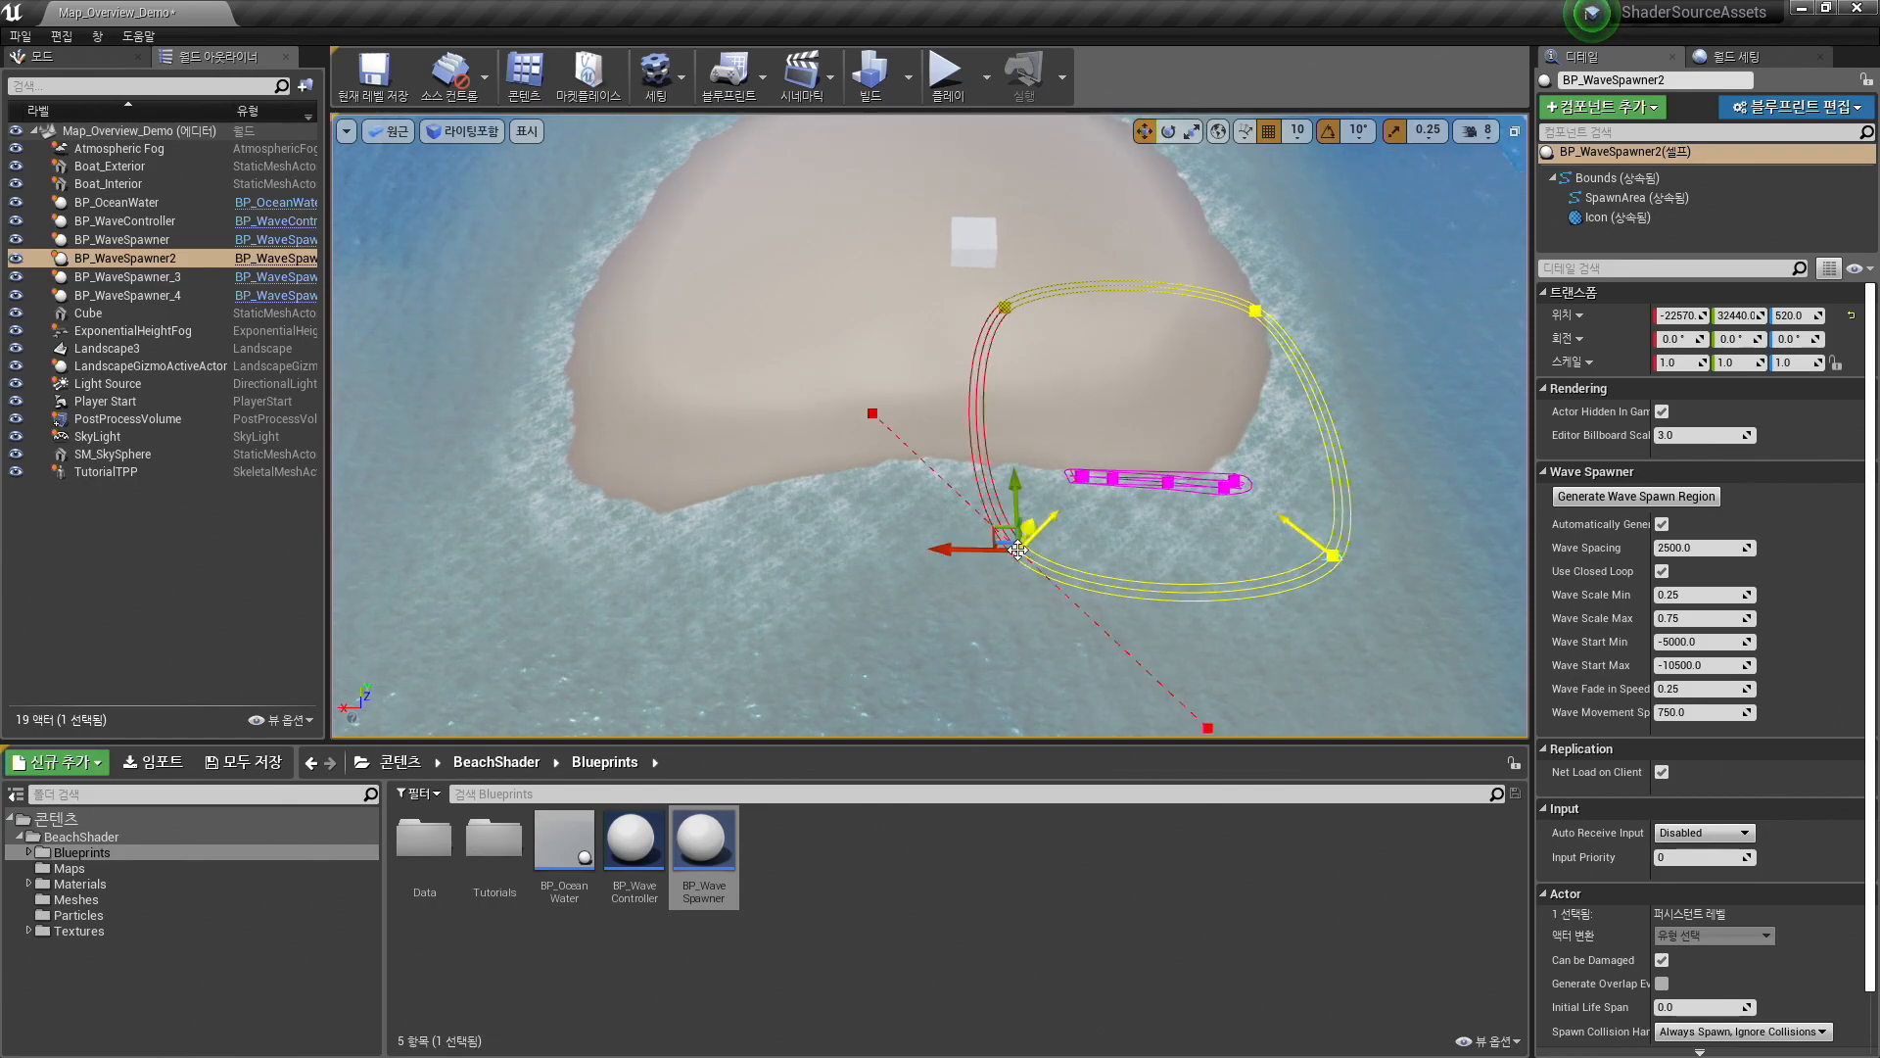
{"action": "left_click_drag", "start_coordinate": [998, 533], "coordinate": [399, 561]}
{"action": "right_click_drag", "start_coordinate": [399, 562], "coordinate": [374, 527]}
{"action": "mouse_move", "coordinate": [1140, 405]}
{"action": "right_mouse_down"}
{"action": "mouse_move", "coordinate": [1115, 394]}
{"action": "mouse_move", "coordinate": [1139, 405]}
{"action": "right_mouse_up"}
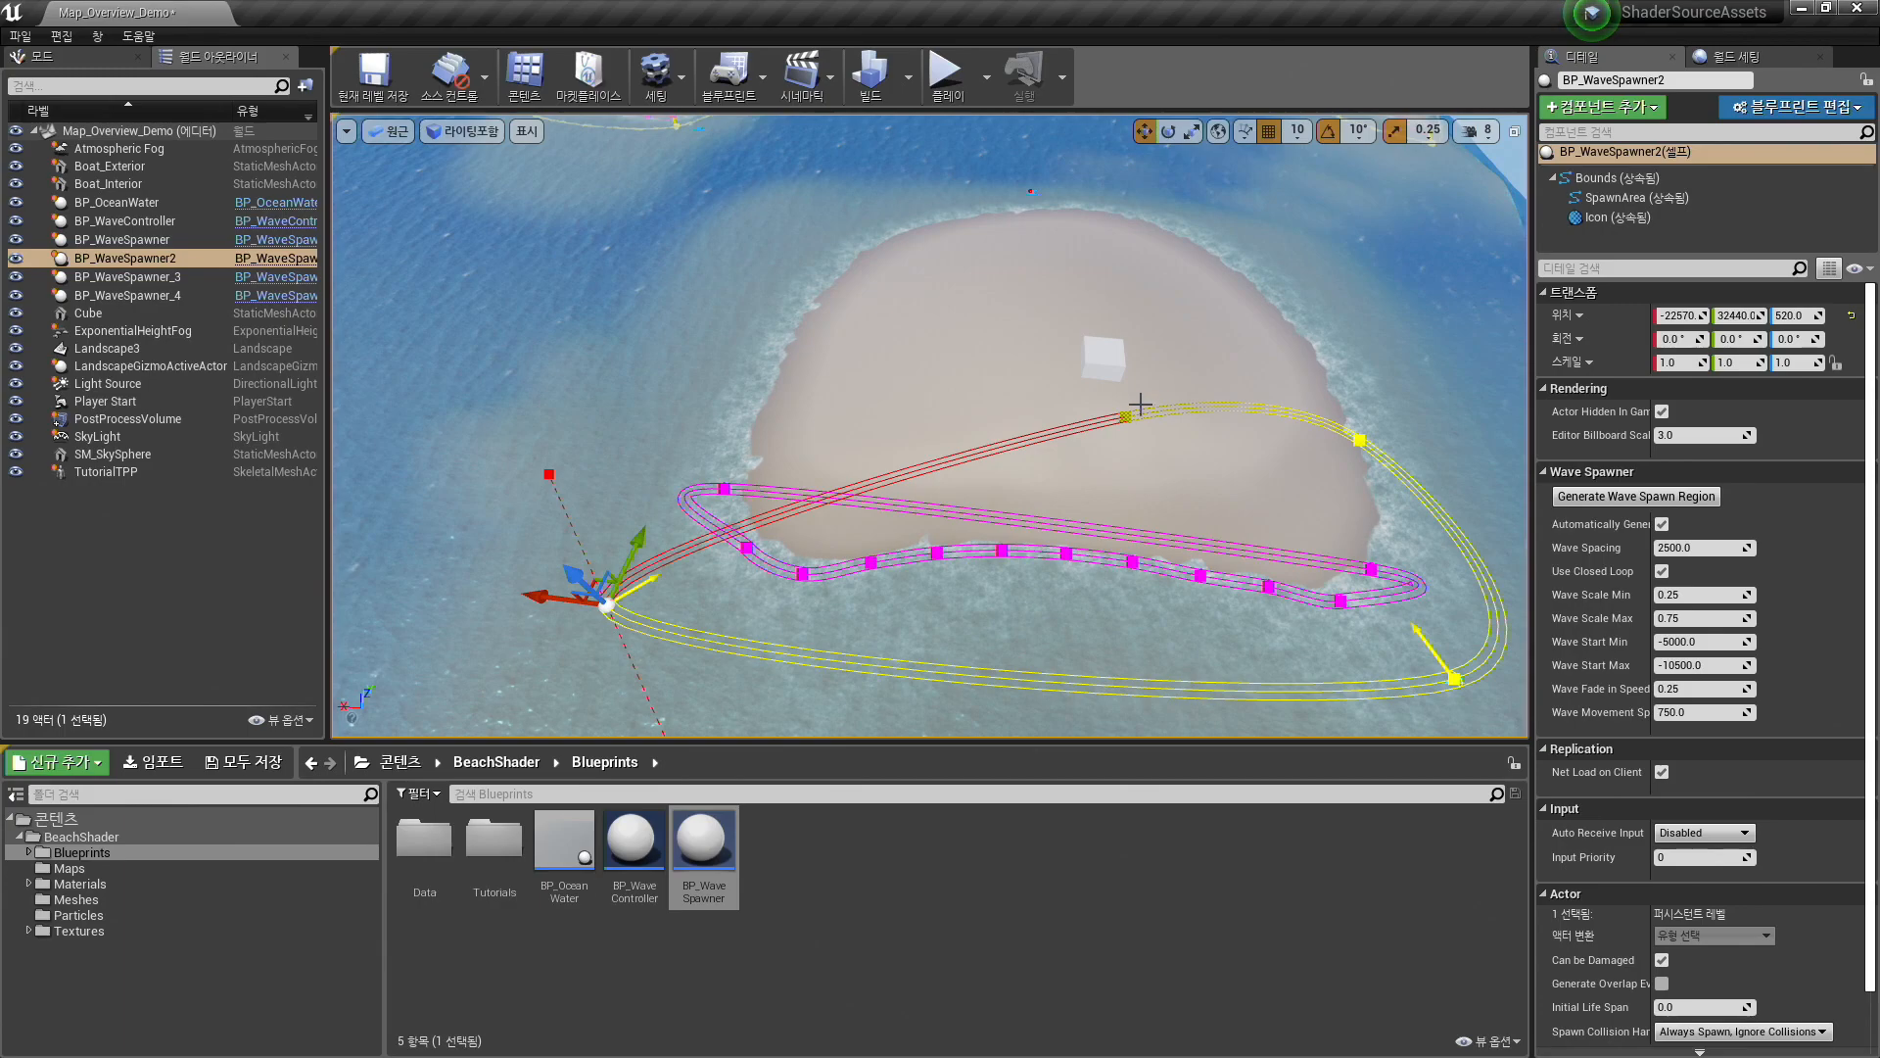
- Move the spawner's two inland spline points out beyond the far shore so the closed loop encircles the whole island
{"action": "left_click", "coordinate": [1124, 416]}
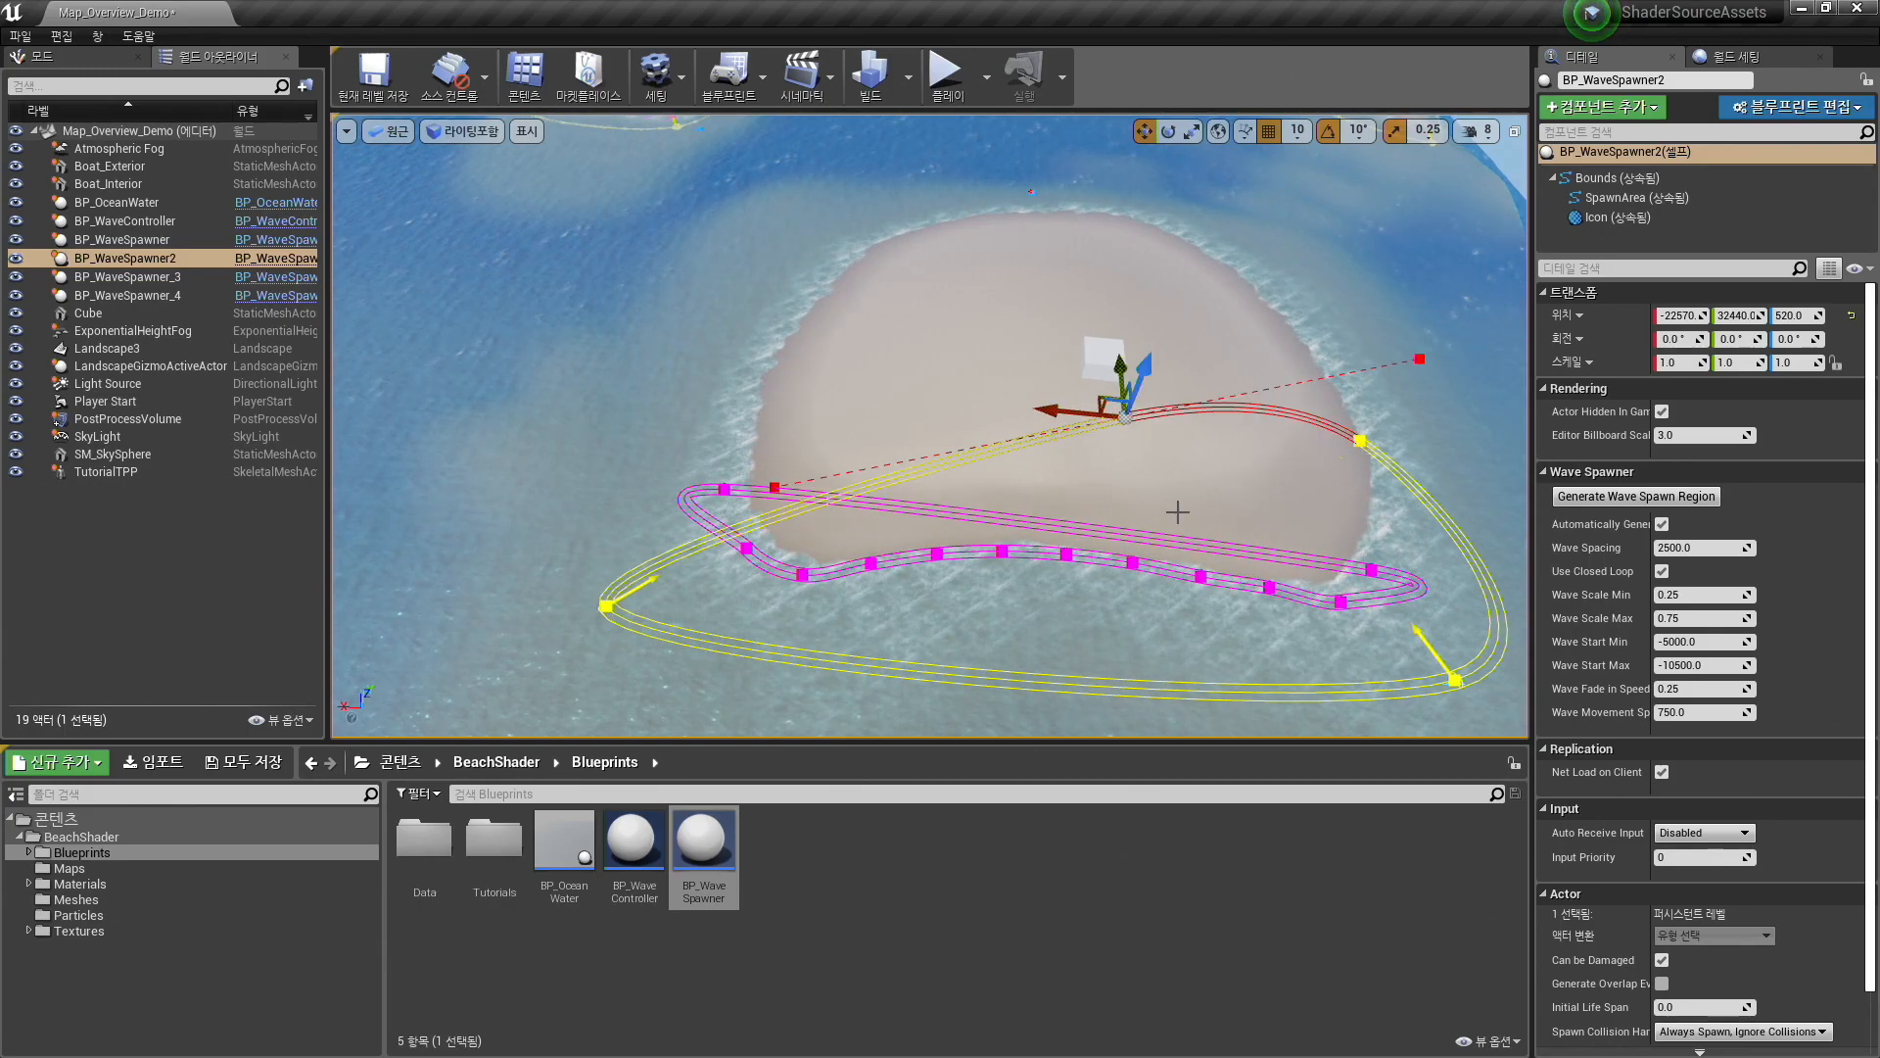
{"action": "right_click_drag", "start_coordinate": [1177, 511], "coordinate": [1136, 494]}
{"action": "left_click_drag", "start_coordinate": [979, 343], "coordinate": [527, 277]}
{"action": "left_click", "coordinate": [1231, 292]}
{"action": "right_click_drag", "start_coordinate": [1231, 292], "coordinate": [1243, 544]}
{"action": "left_click_drag", "start_coordinate": [1206, 406], "coordinate": [1122, 116]}
{"action": "right_click_drag", "start_coordinate": [673, 376], "coordinate": [600, 481]}
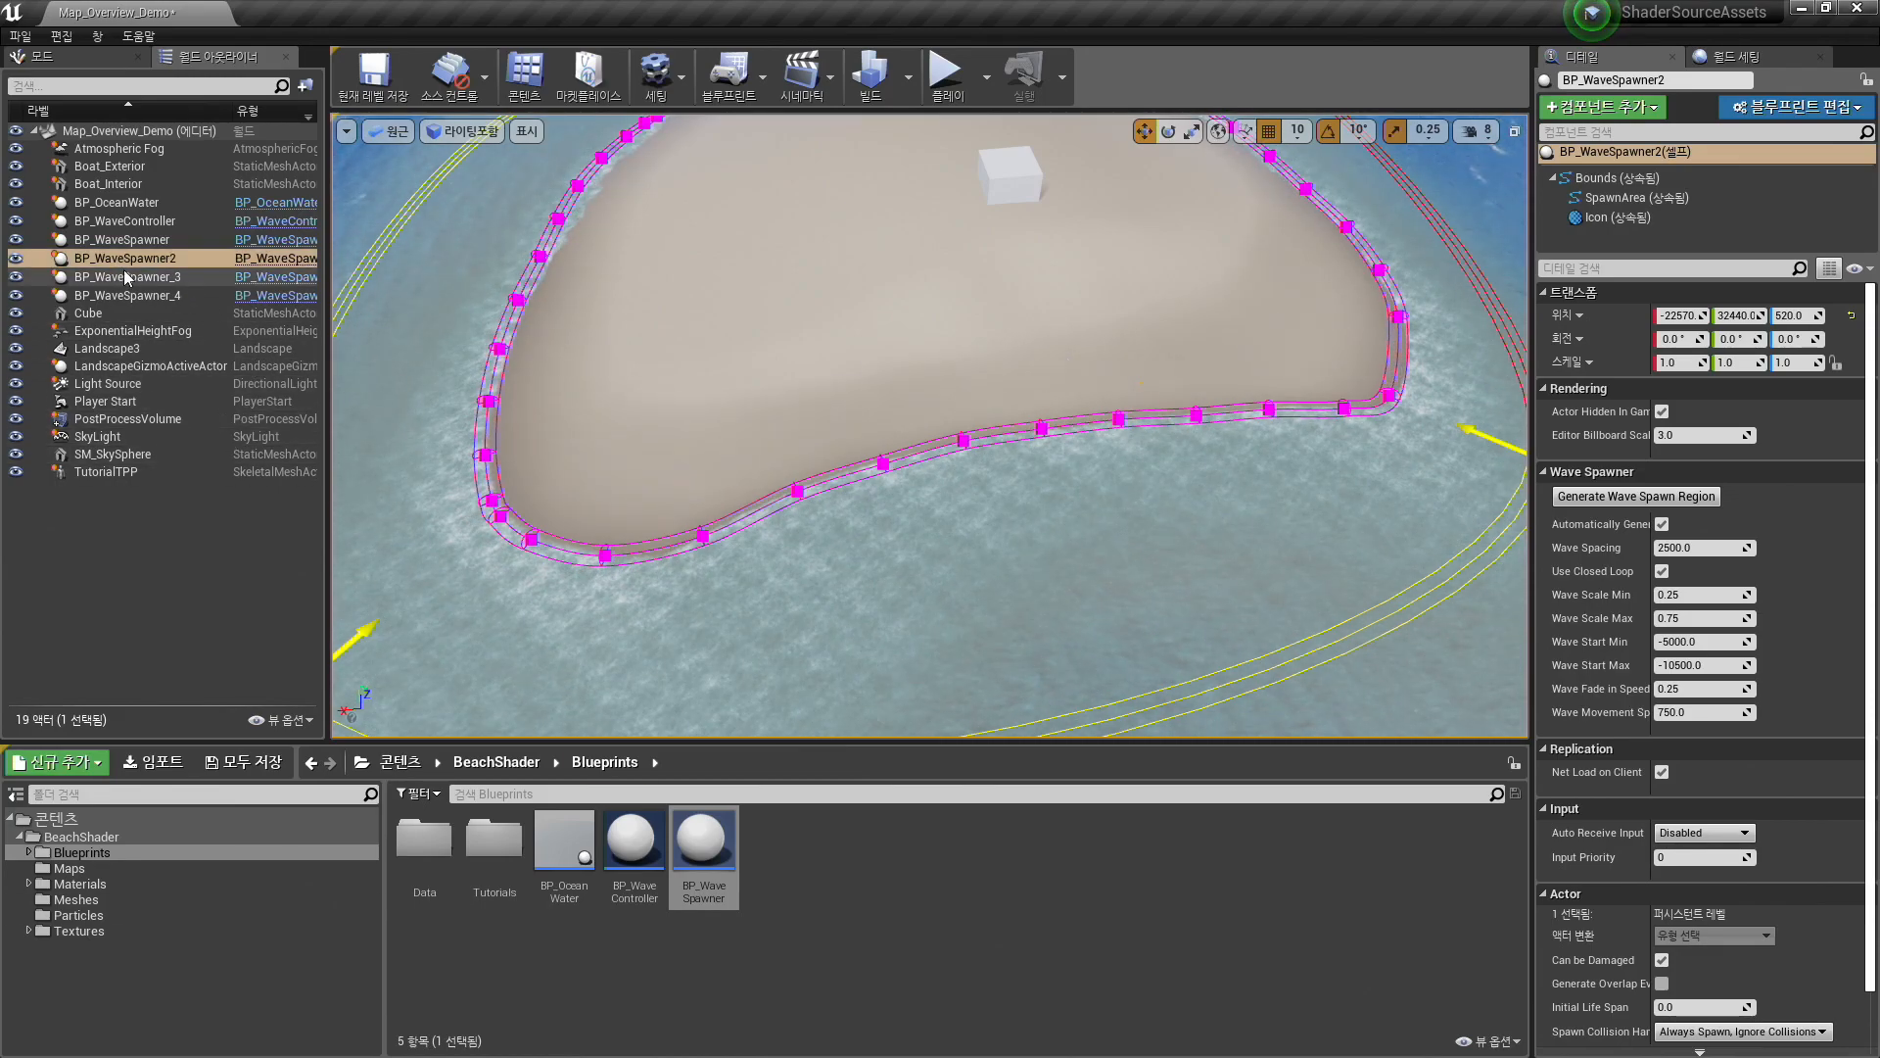
- Register the new spawner in BP_WaveController with Find Wave Spawners and play the level briefly to check the waves
{"action": "left_click", "coordinate": [132, 221]}
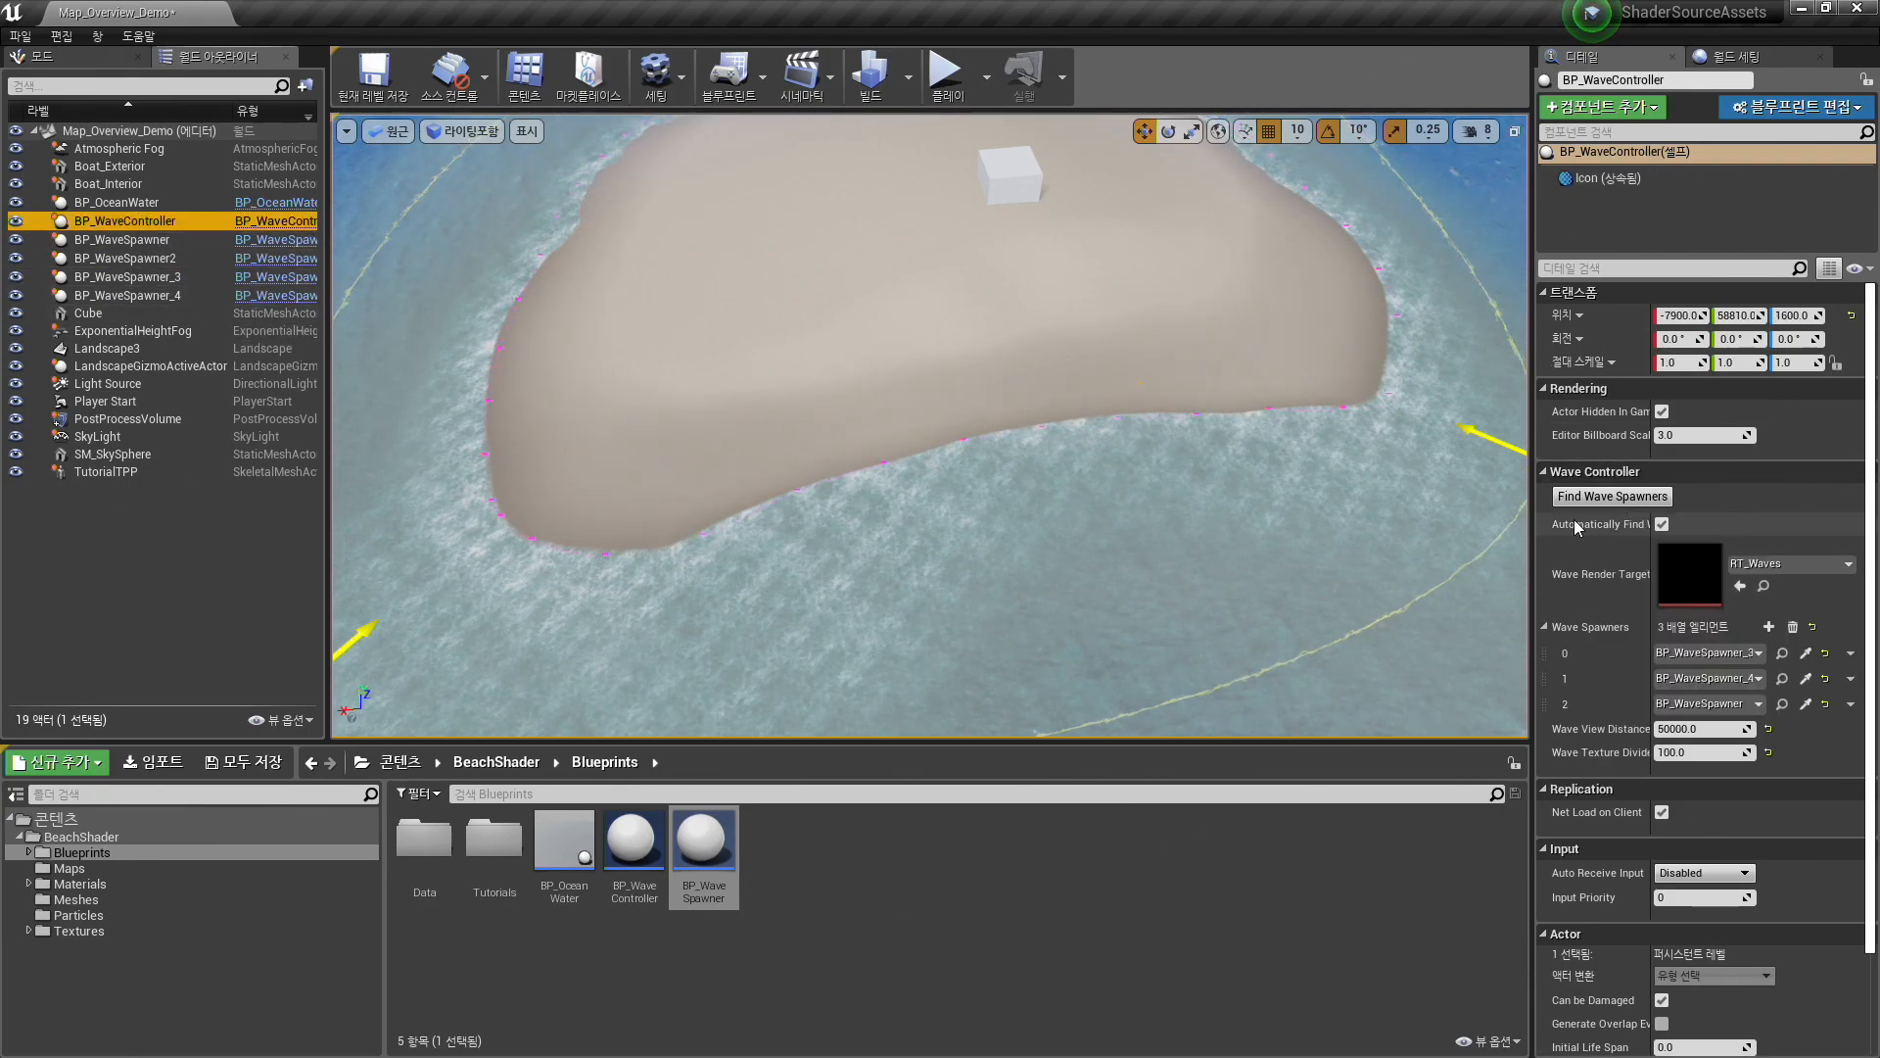
{"action": "left_click", "coordinate": [1622, 504]}
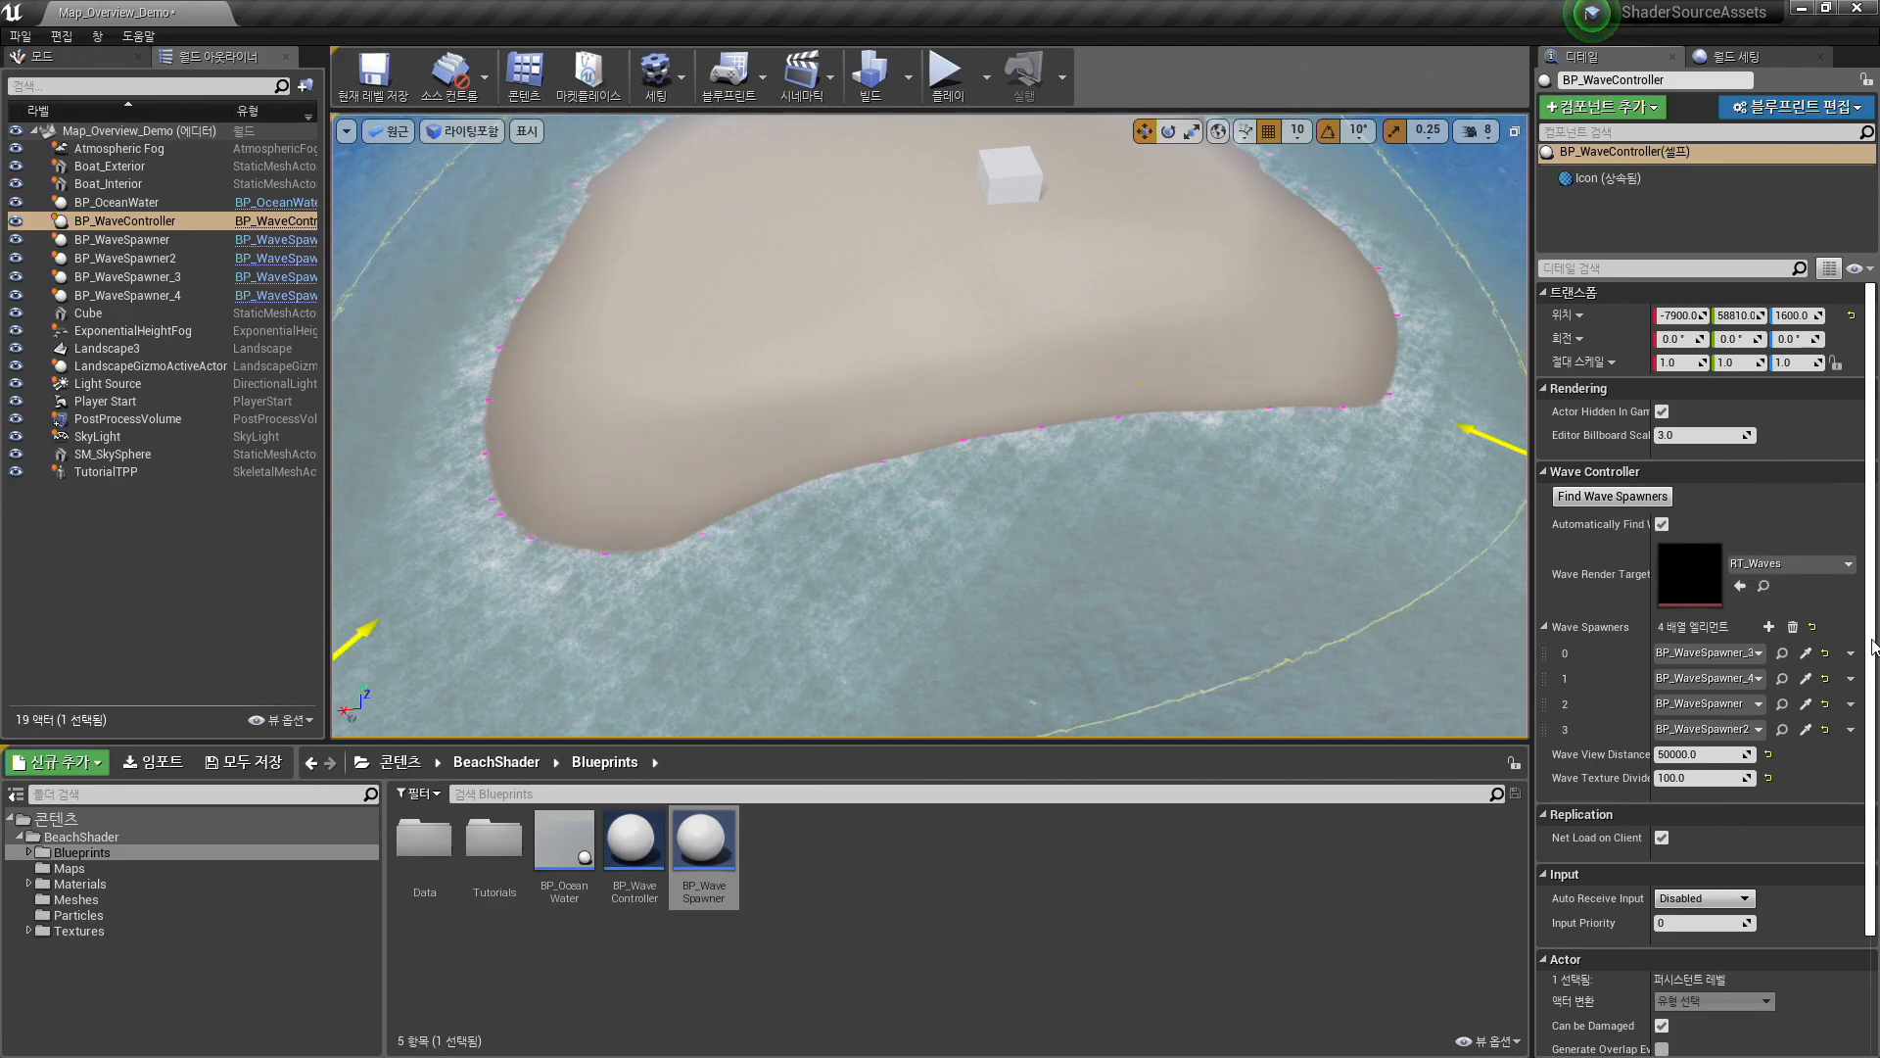
{"action": "left_click", "coordinate": [947, 93]}
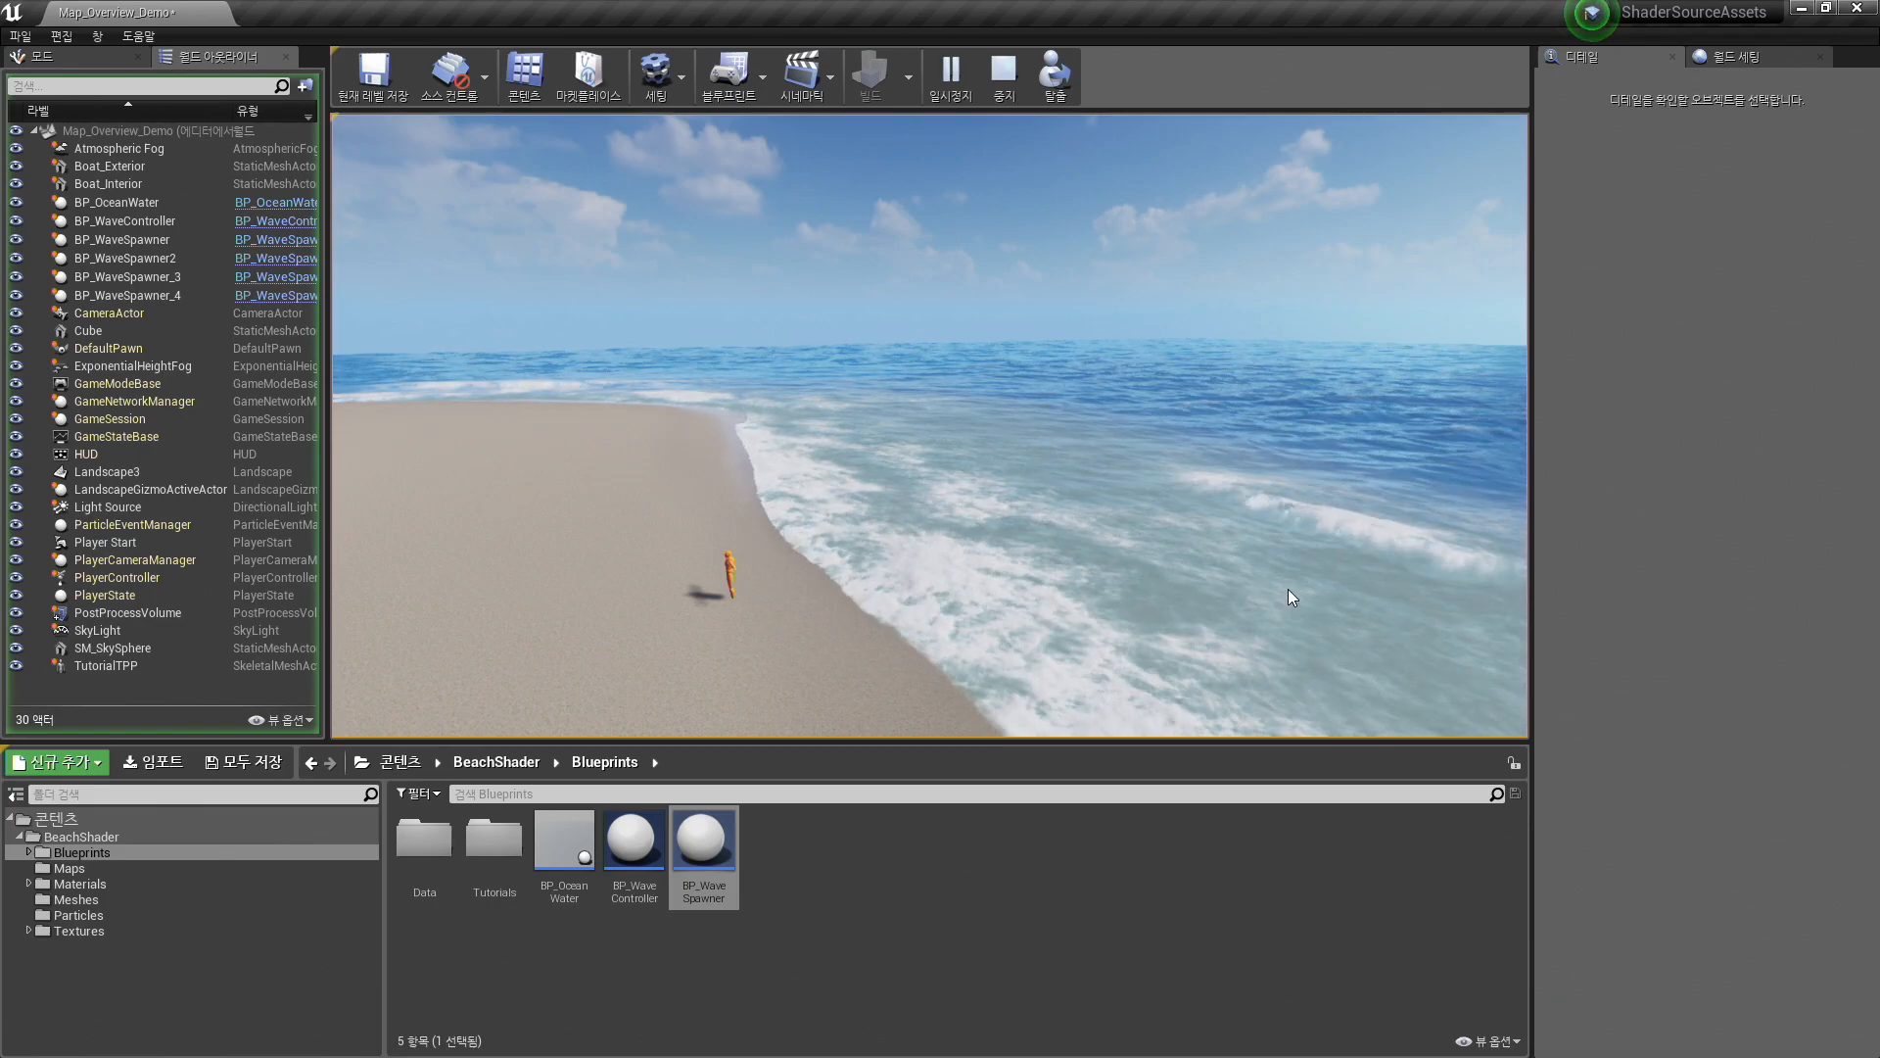
{"action": "left_click", "coordinate": [1162, 603]}
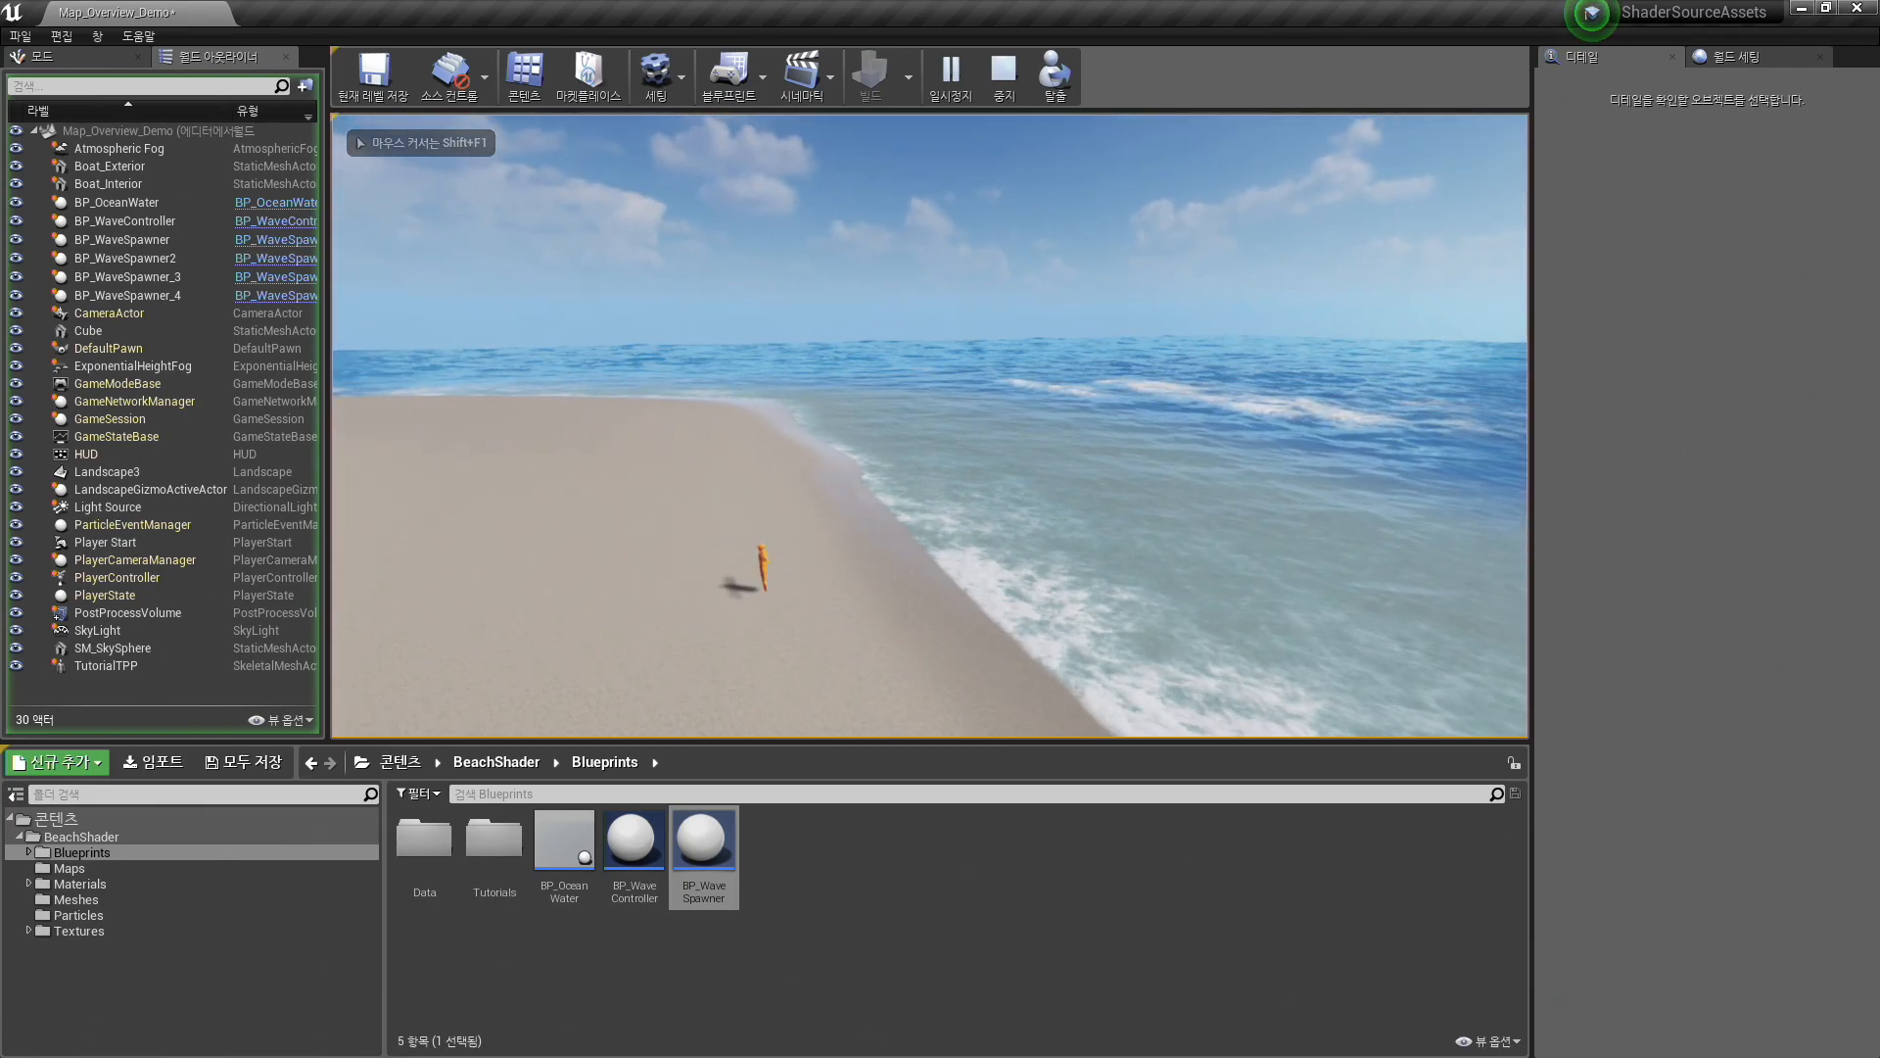
{"action": "key", "text": "Escape"}
- Finish the play test and review the settings of BP_WaveSpawner2 and BP_WaveController, including the Wave Spawners list and Wave View Distance
{"action": "mouse_move", "coordinate": [588, 516]}
{"action": "right_mouse_down"}
{"action": "mouse_move", "coordinate": [685, 533]}
{"action": "mouse_move", "coordinate": [588, 516]}
{"action": "right_mouse_up"}
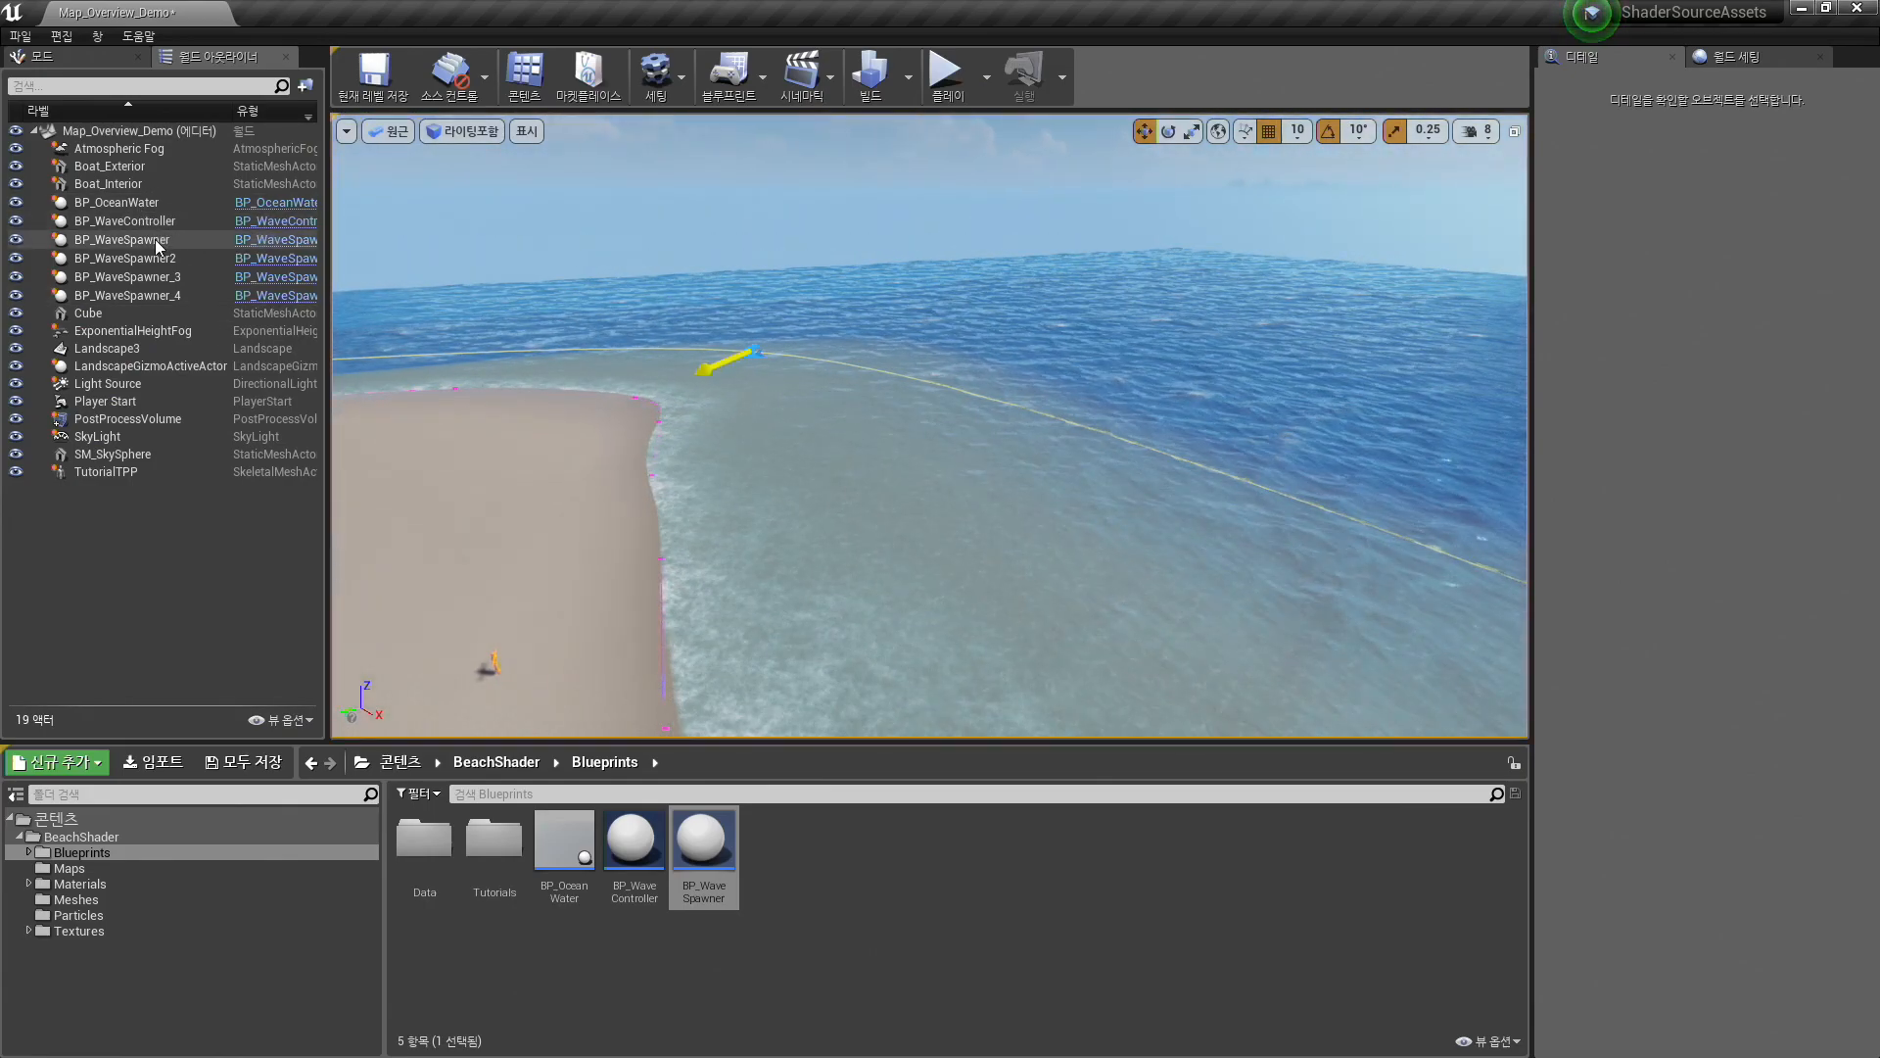
{"action": "left_click", "coordinate": [284, 259]}
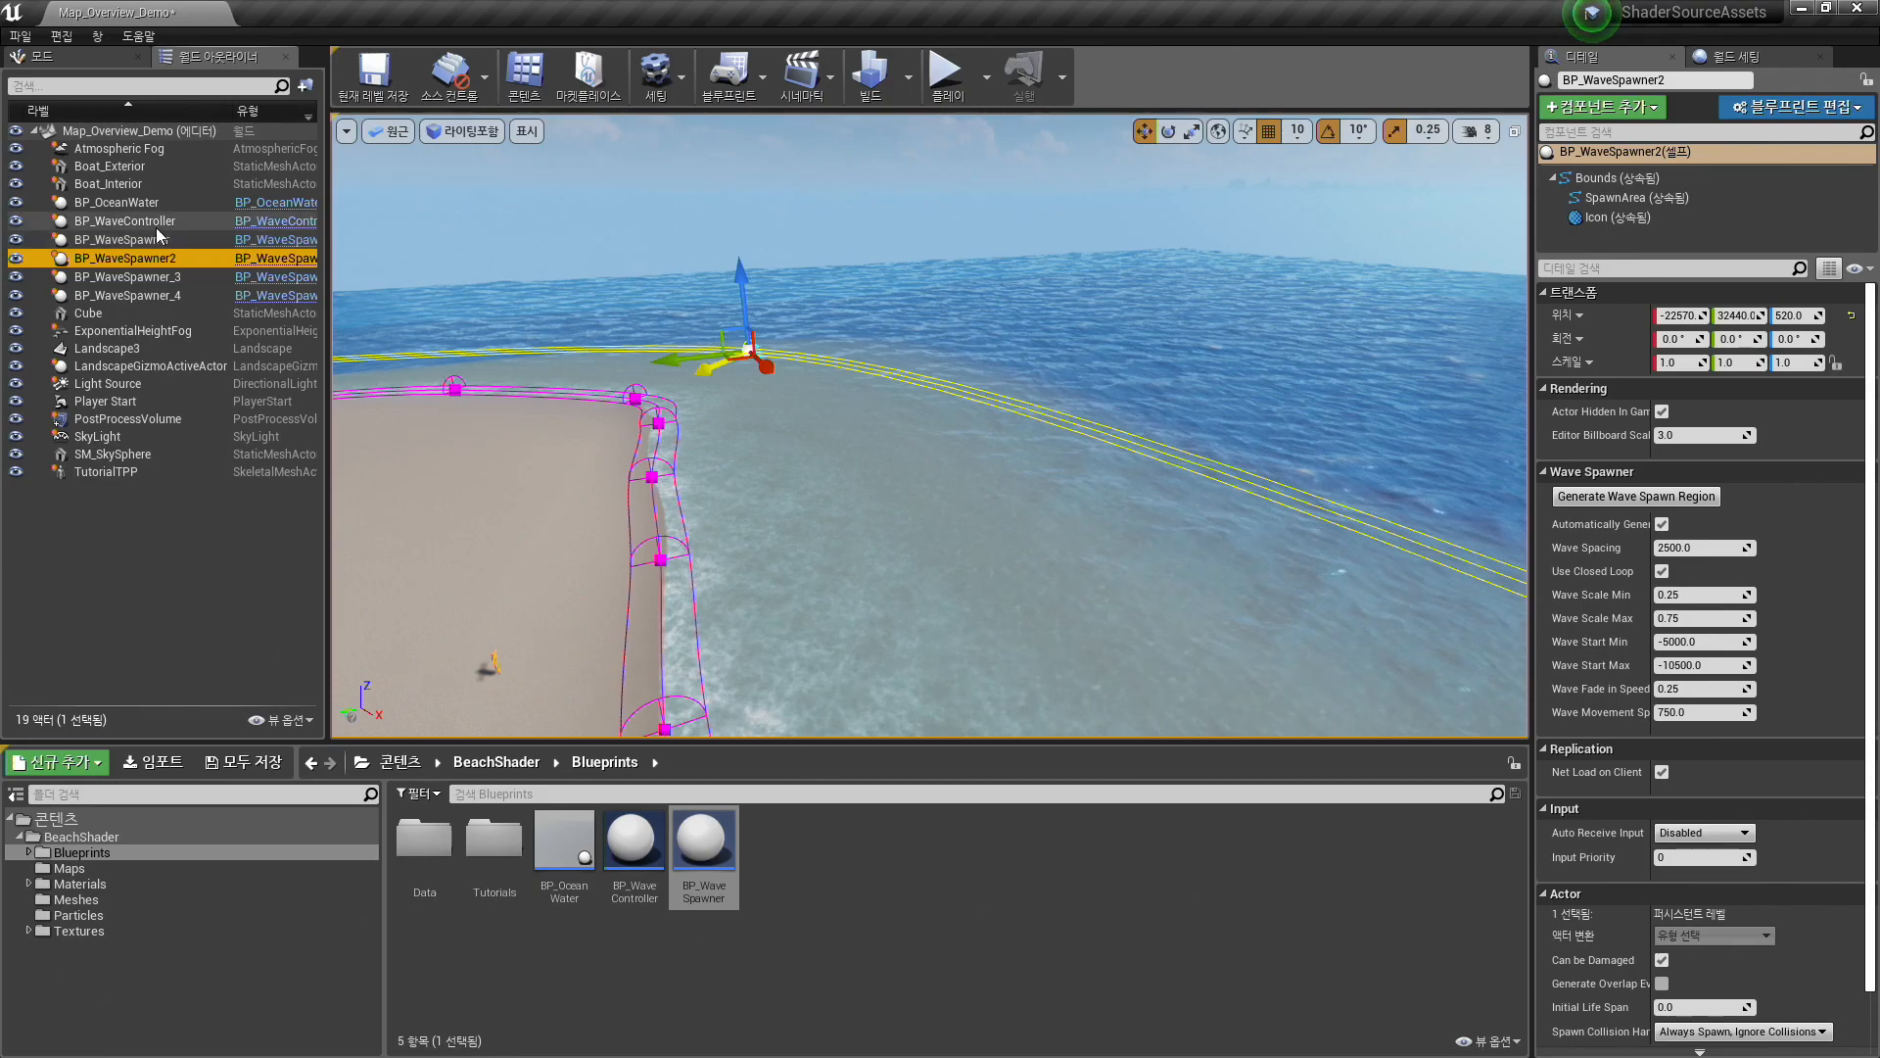
{"action": "left_click", "coordinate": [245, 221]}
{"action": "scroll", "coordinate": [1732, 701], "scroll_direction": "down", "scroll_amount": 3}
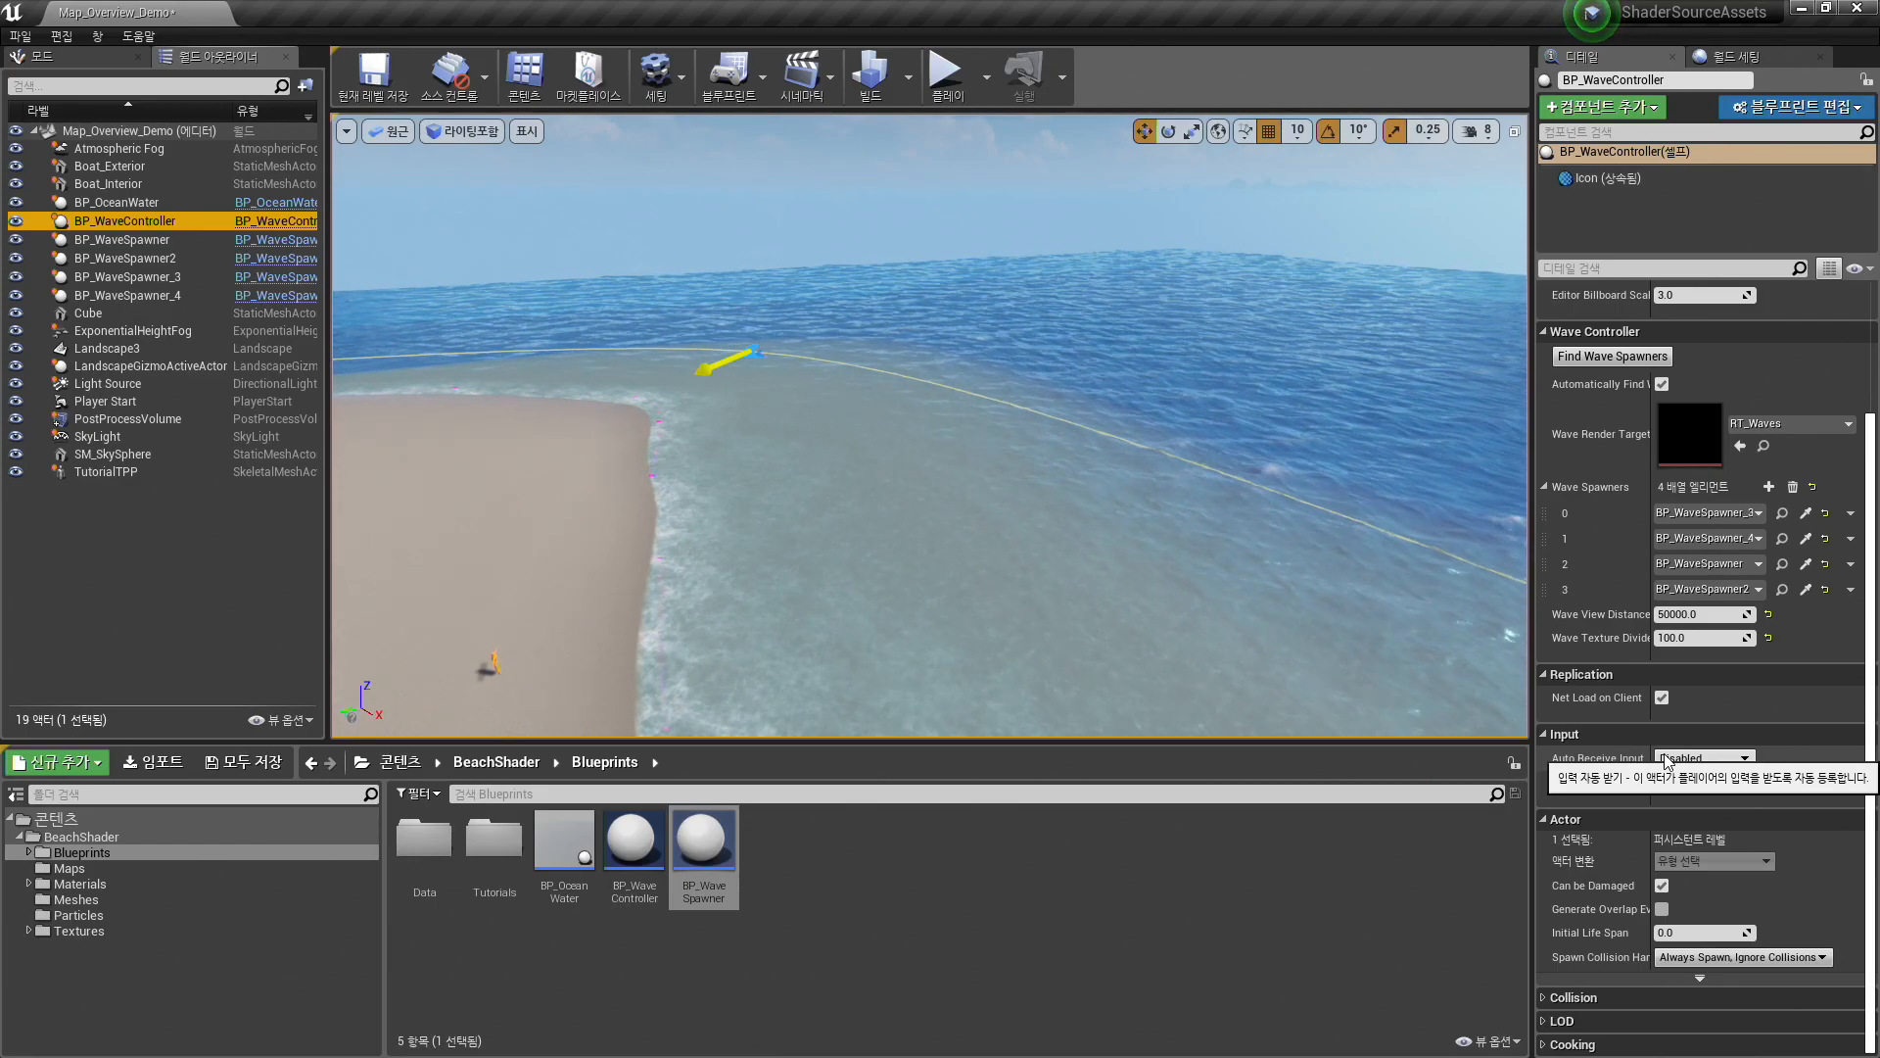
- Select Boat_Exterior and Boat_Interior together, inspect the water around the hull, and nudge the boat slightly upward along Z
{"action": "right_click_drag", "start_coordinate": [1130, 550], "coordinate": [1387, 529]}
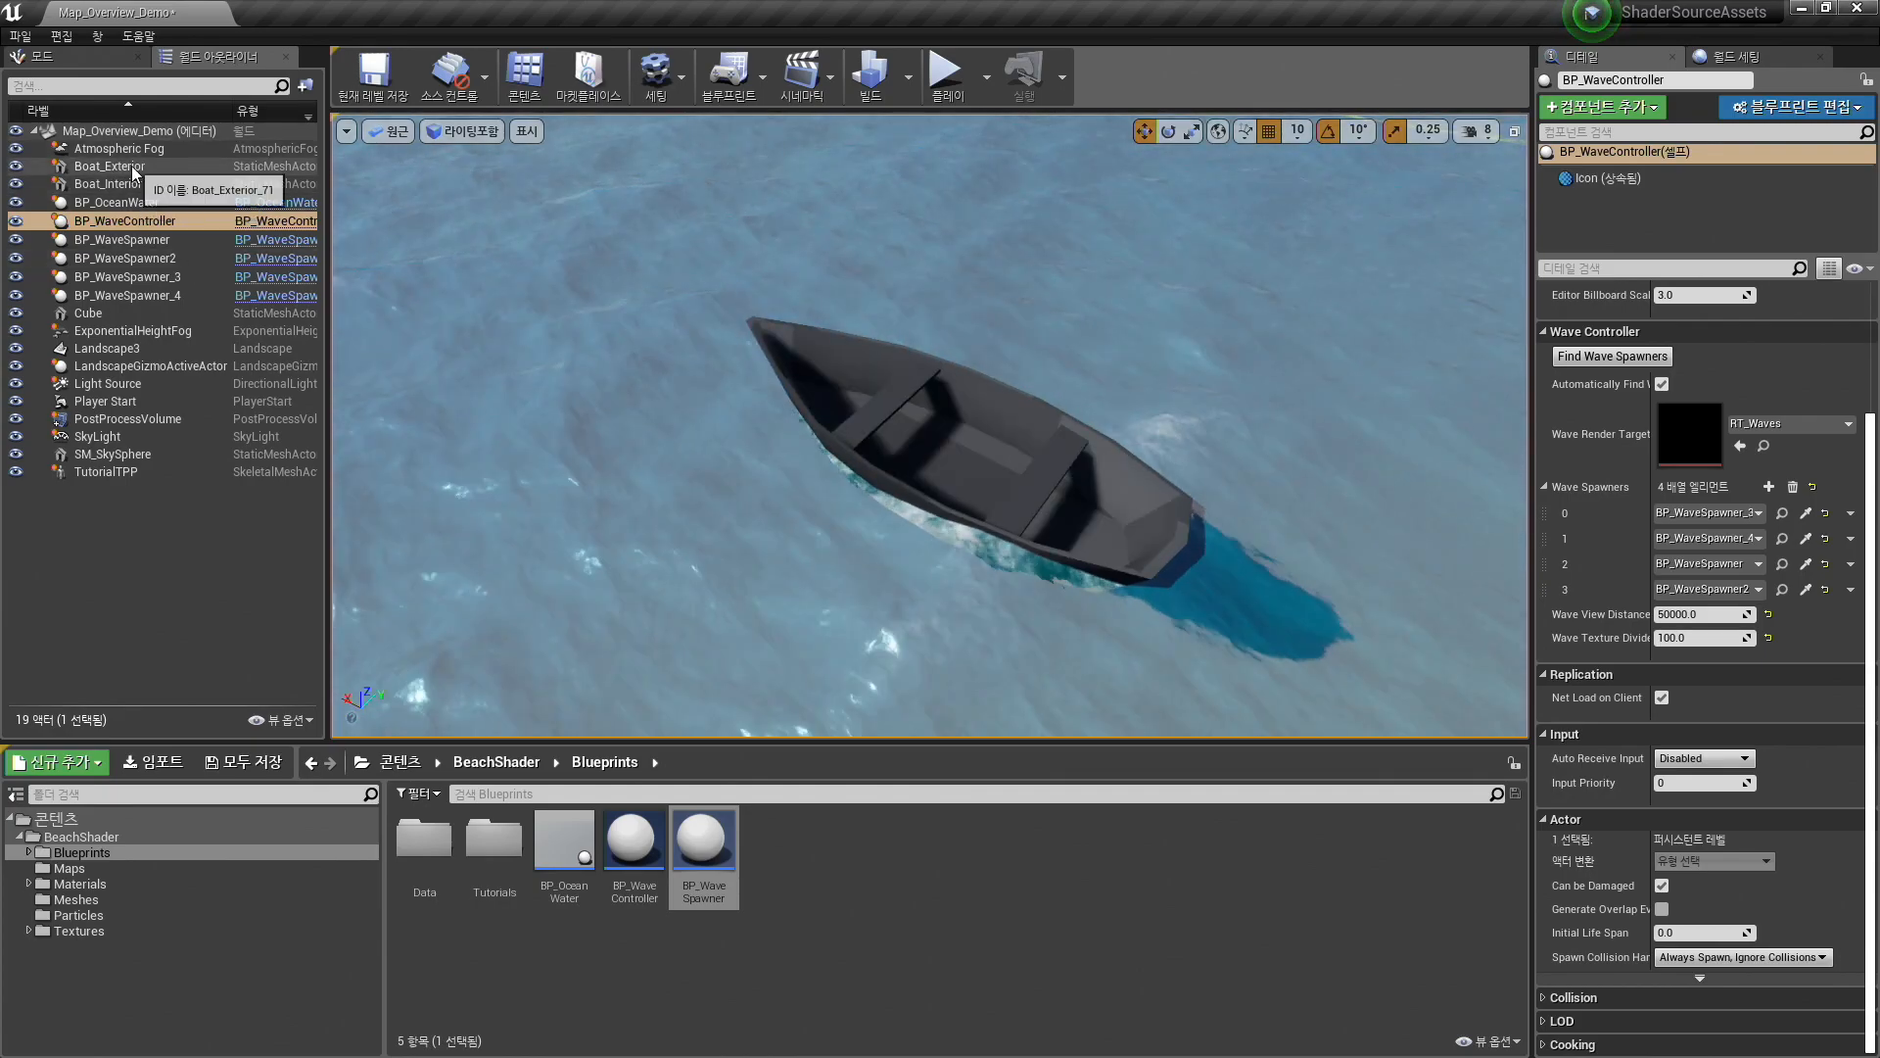
{"action": "left_click", "coordinate": [147, 166]}
{"action": "left_click", "coordinate": [147, 184], "text": "shift"}
{"action": "left_click_drag", "start_coordinate": [931, 441], "coordinate": [928, 382], "text": "alt"}
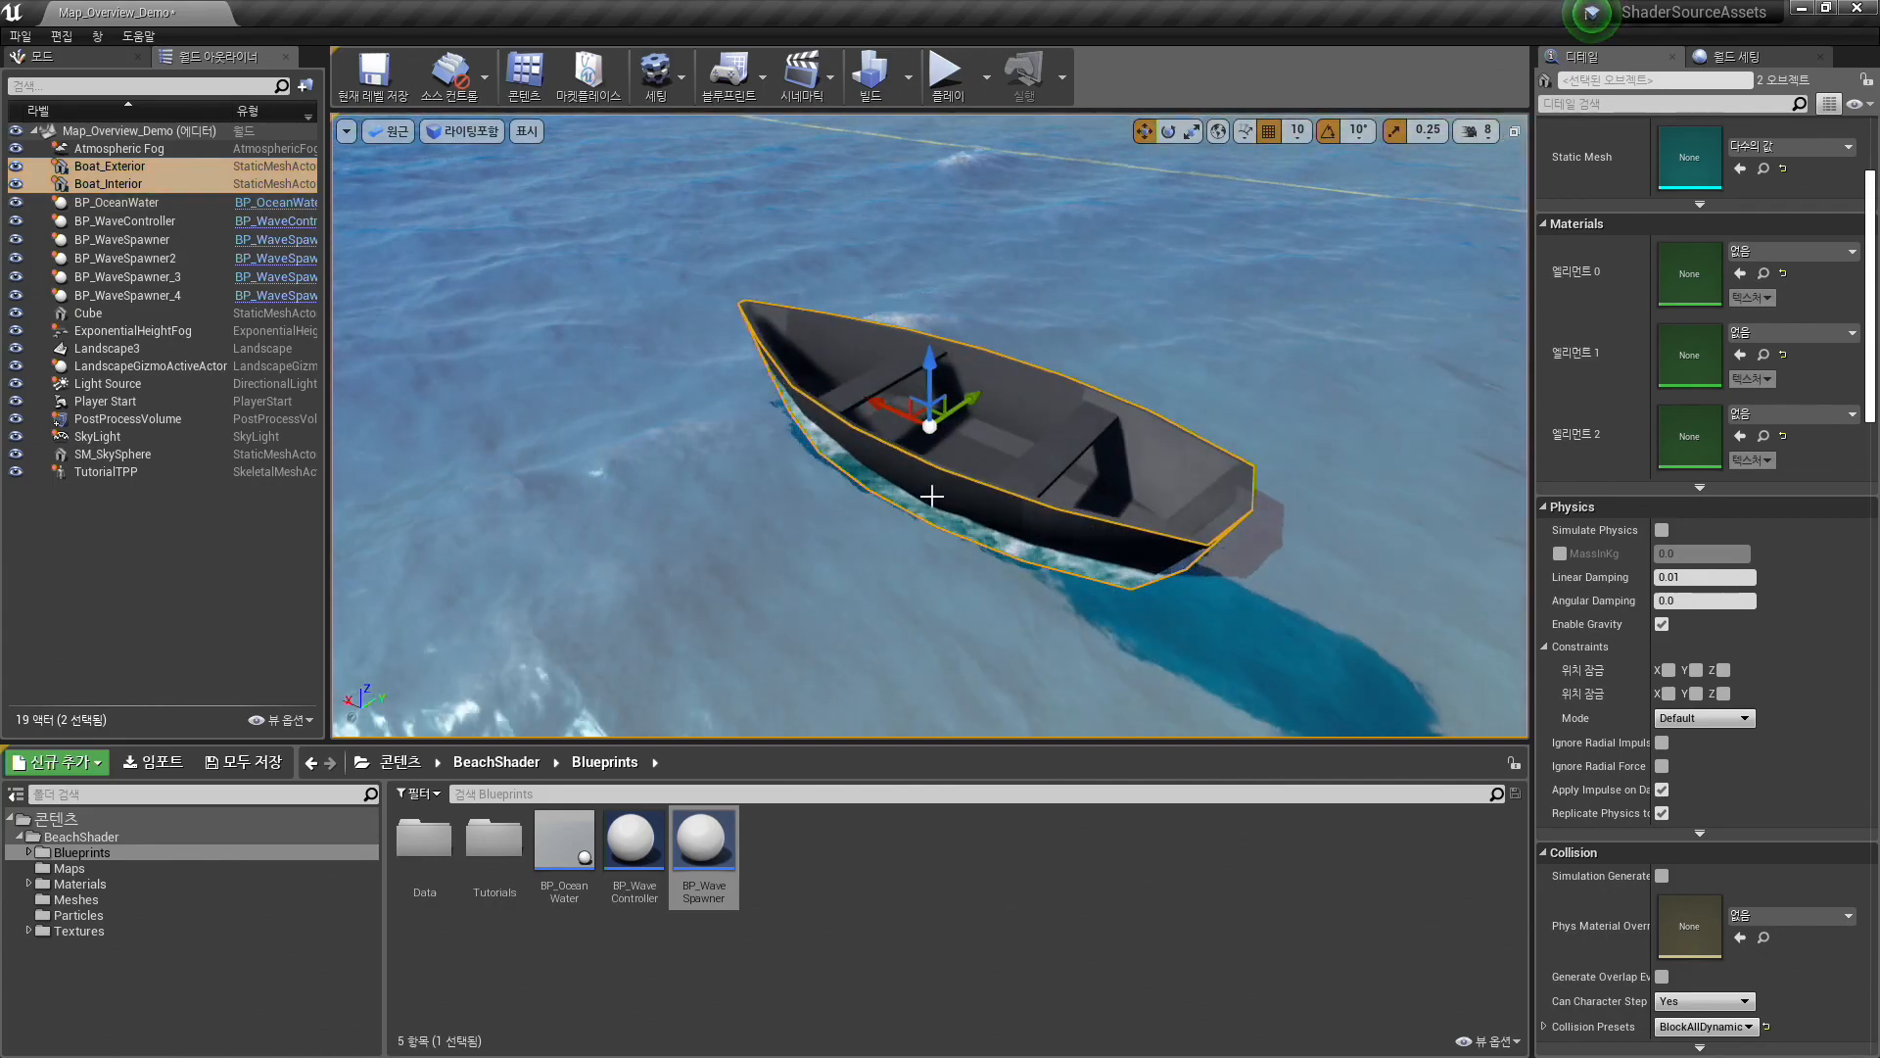
{"action": "left_click_drag", "start_coordinate": [931, 431], "coordinate": [823, 382], "text": "alt"}
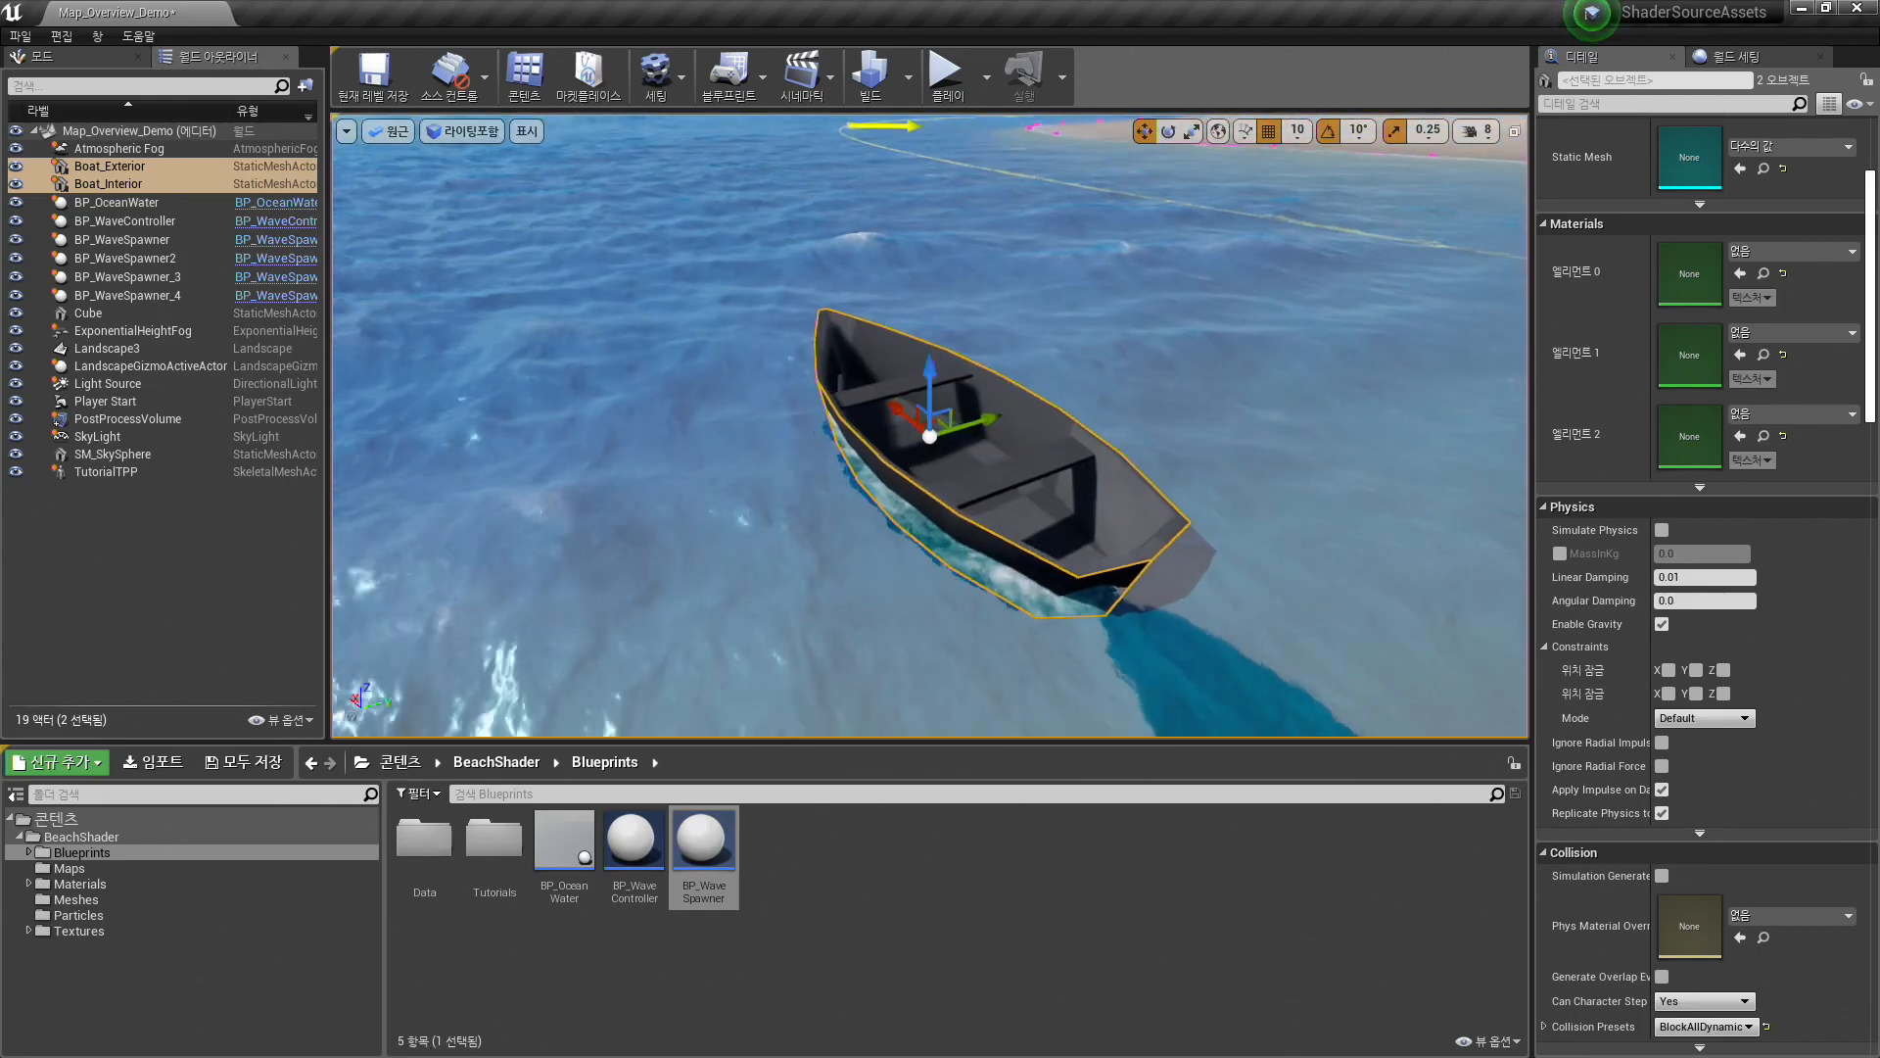
{"action": "mouse_move", "coordinate": [929, 382]}
{"action": "left_mouse_down"}
{"action": "mouse_move", "coordinate": [928, 329]}
{"action": "mouse_move", "coordinate": [929, 375]}
{"action": "left_mouse_up"}
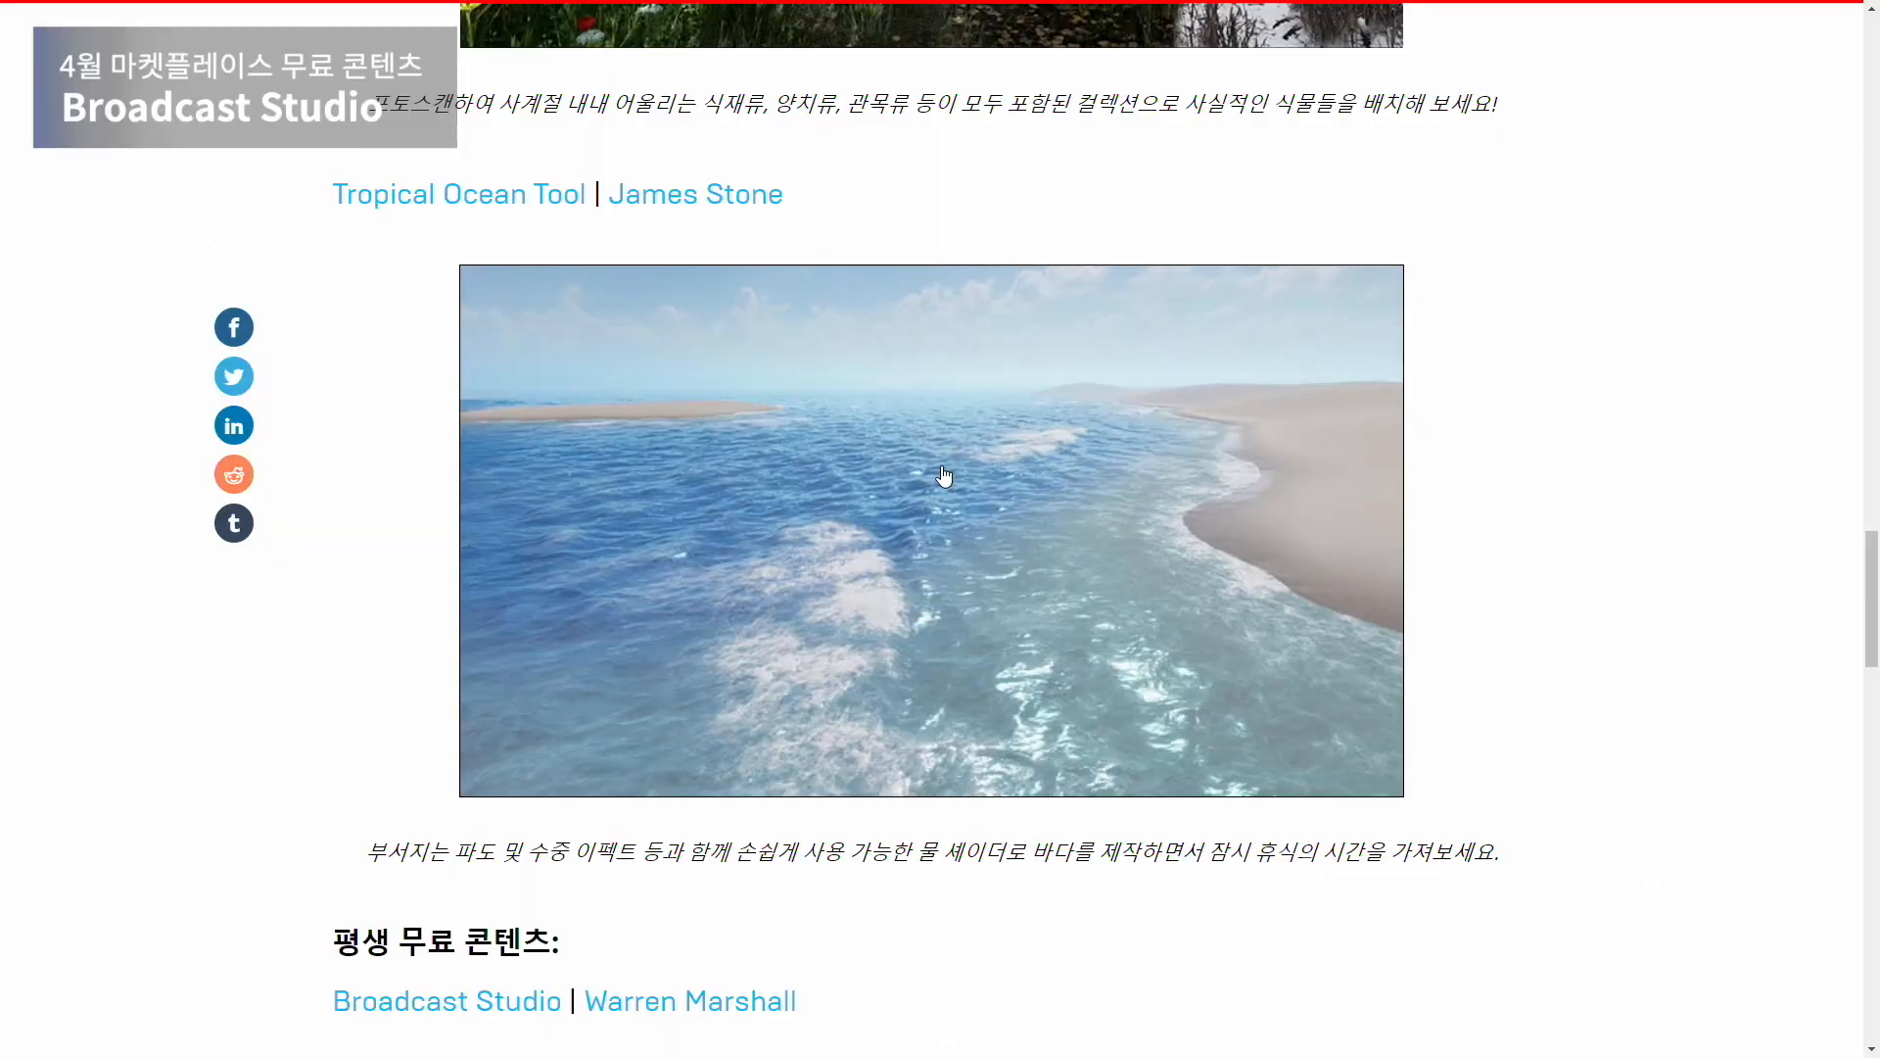
- Find Broadcast Studio in the web article's permanently free content, and look around its Showcase level in the BroadcastStudio project
{"action": "scroll", "coordinate": [944, 476], "scroll_direction": "down", "scroll_amount": 8}
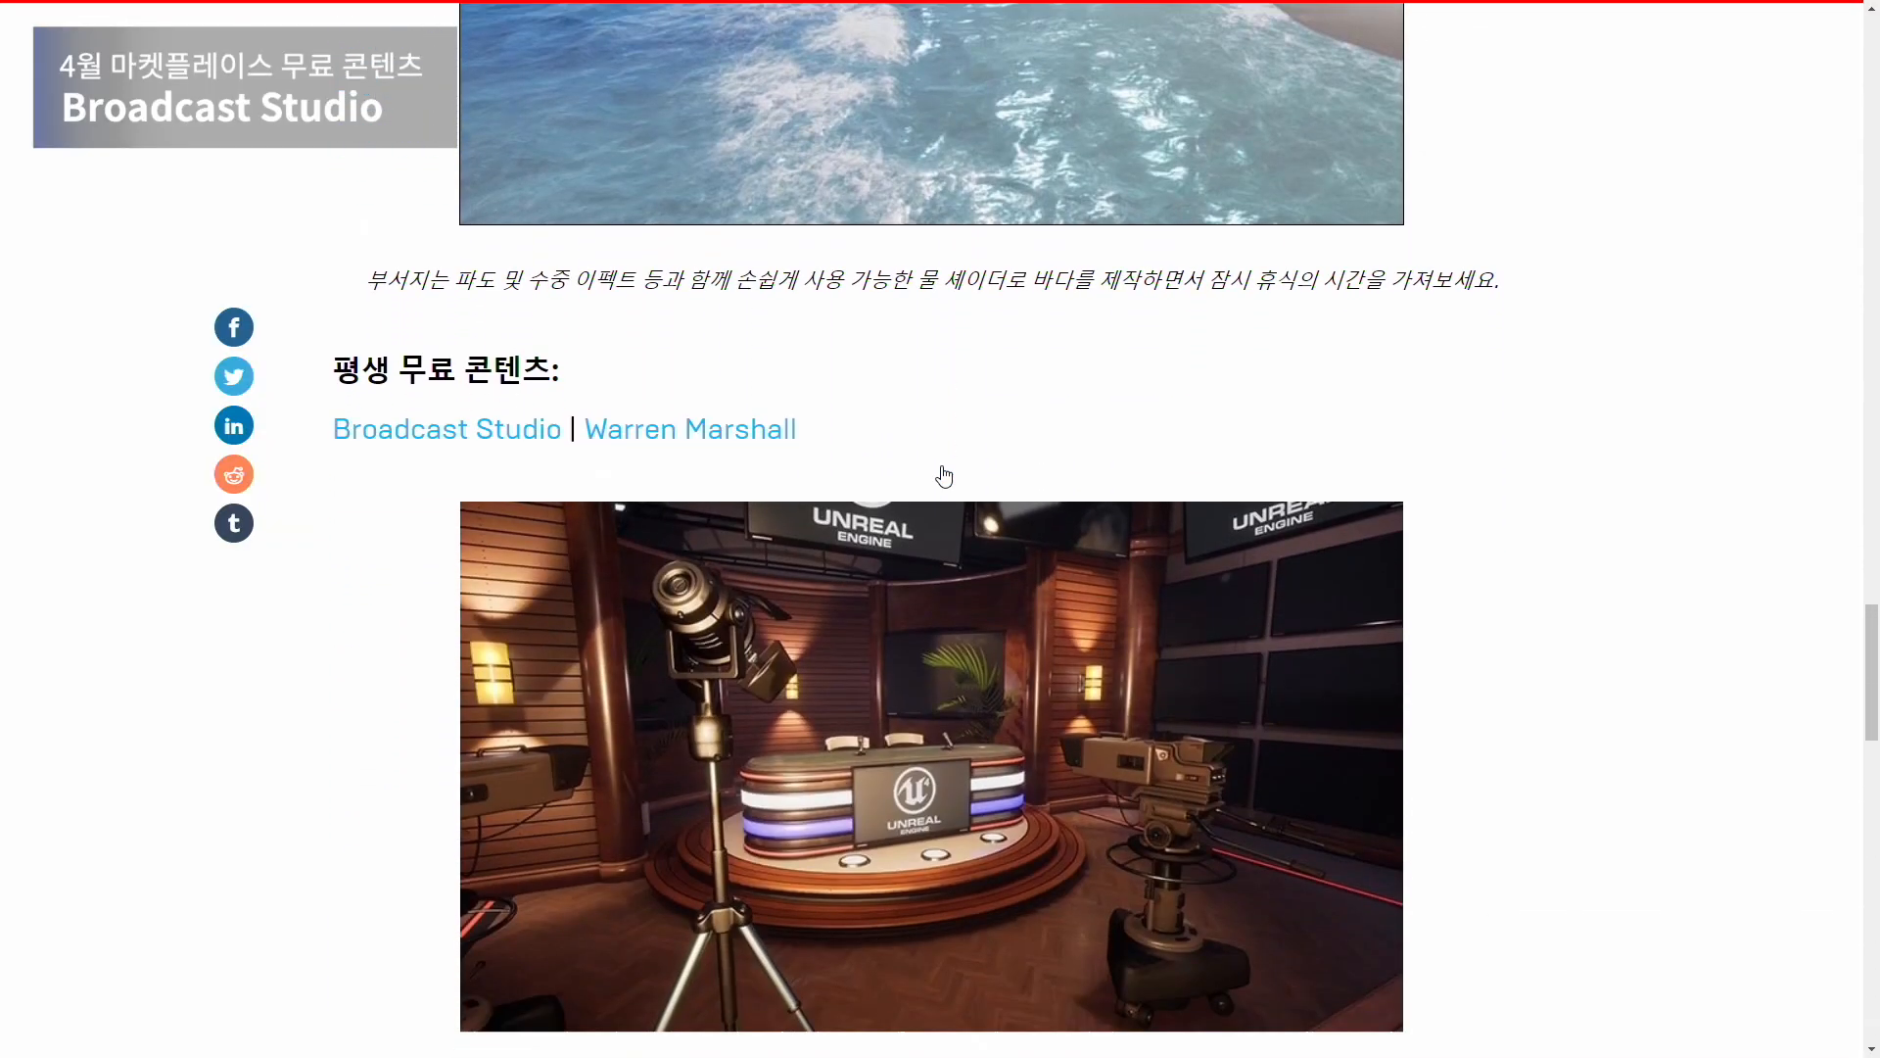
{"action": "scroll", "coordinate": [944, 476], "scroll_direction": "down", "scroll_amount": 1}
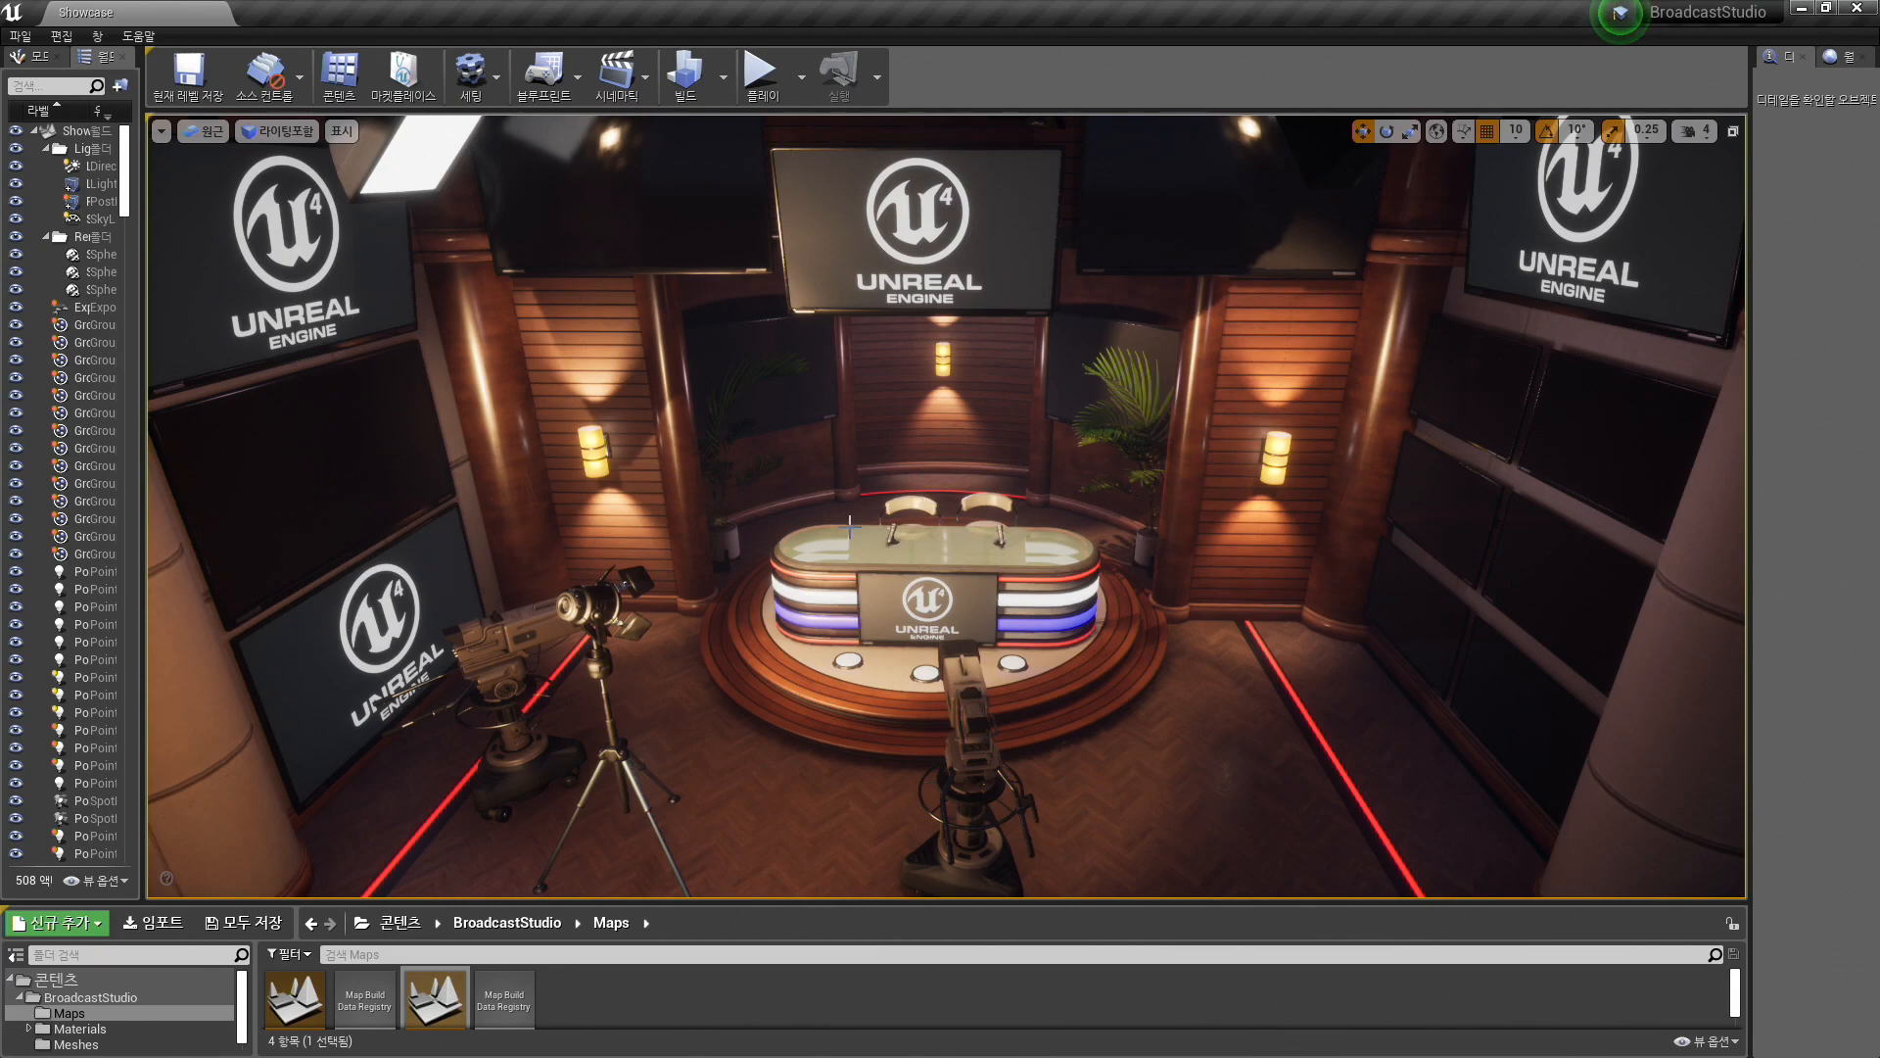
{"action": "right_click_drag", "start_coordinate": [793, 548], "coordinate": [810, 566]}
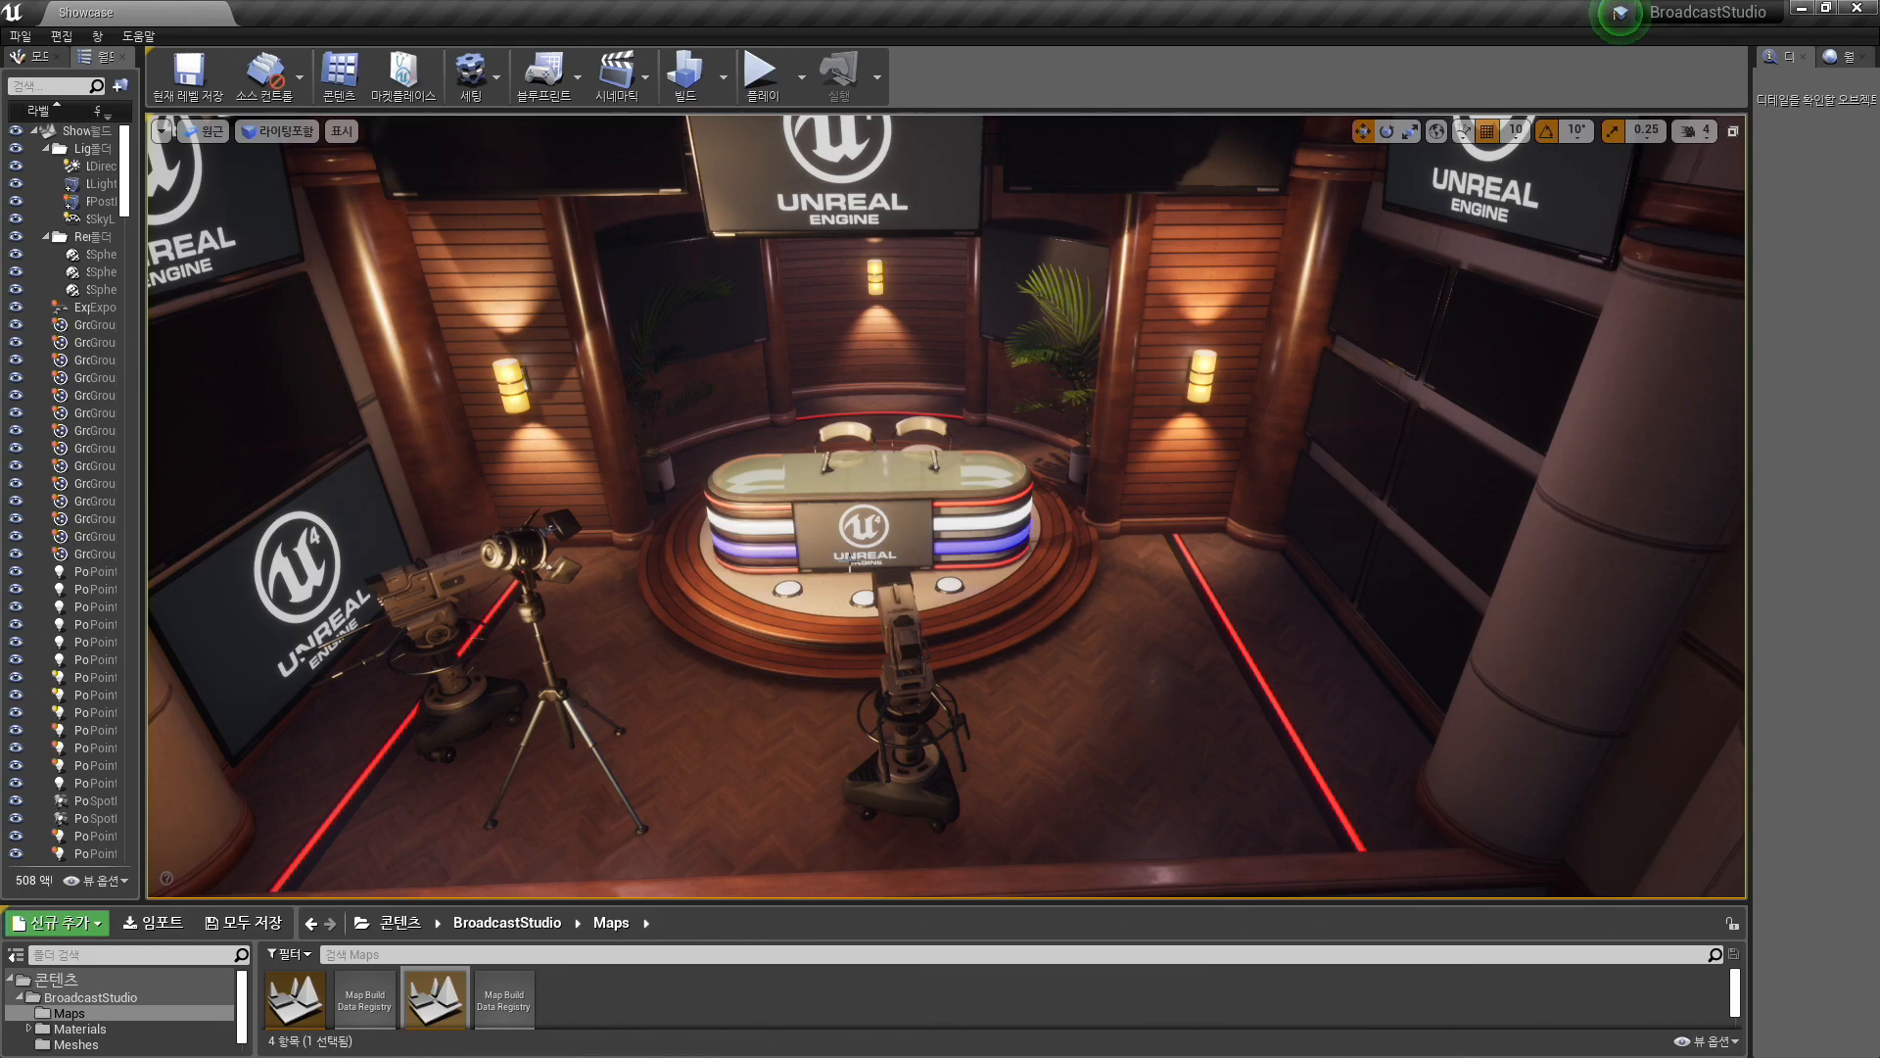
{"action": "right_click_drag", "start_coordinate": [926, 547], "coordinate": [805, 311]}
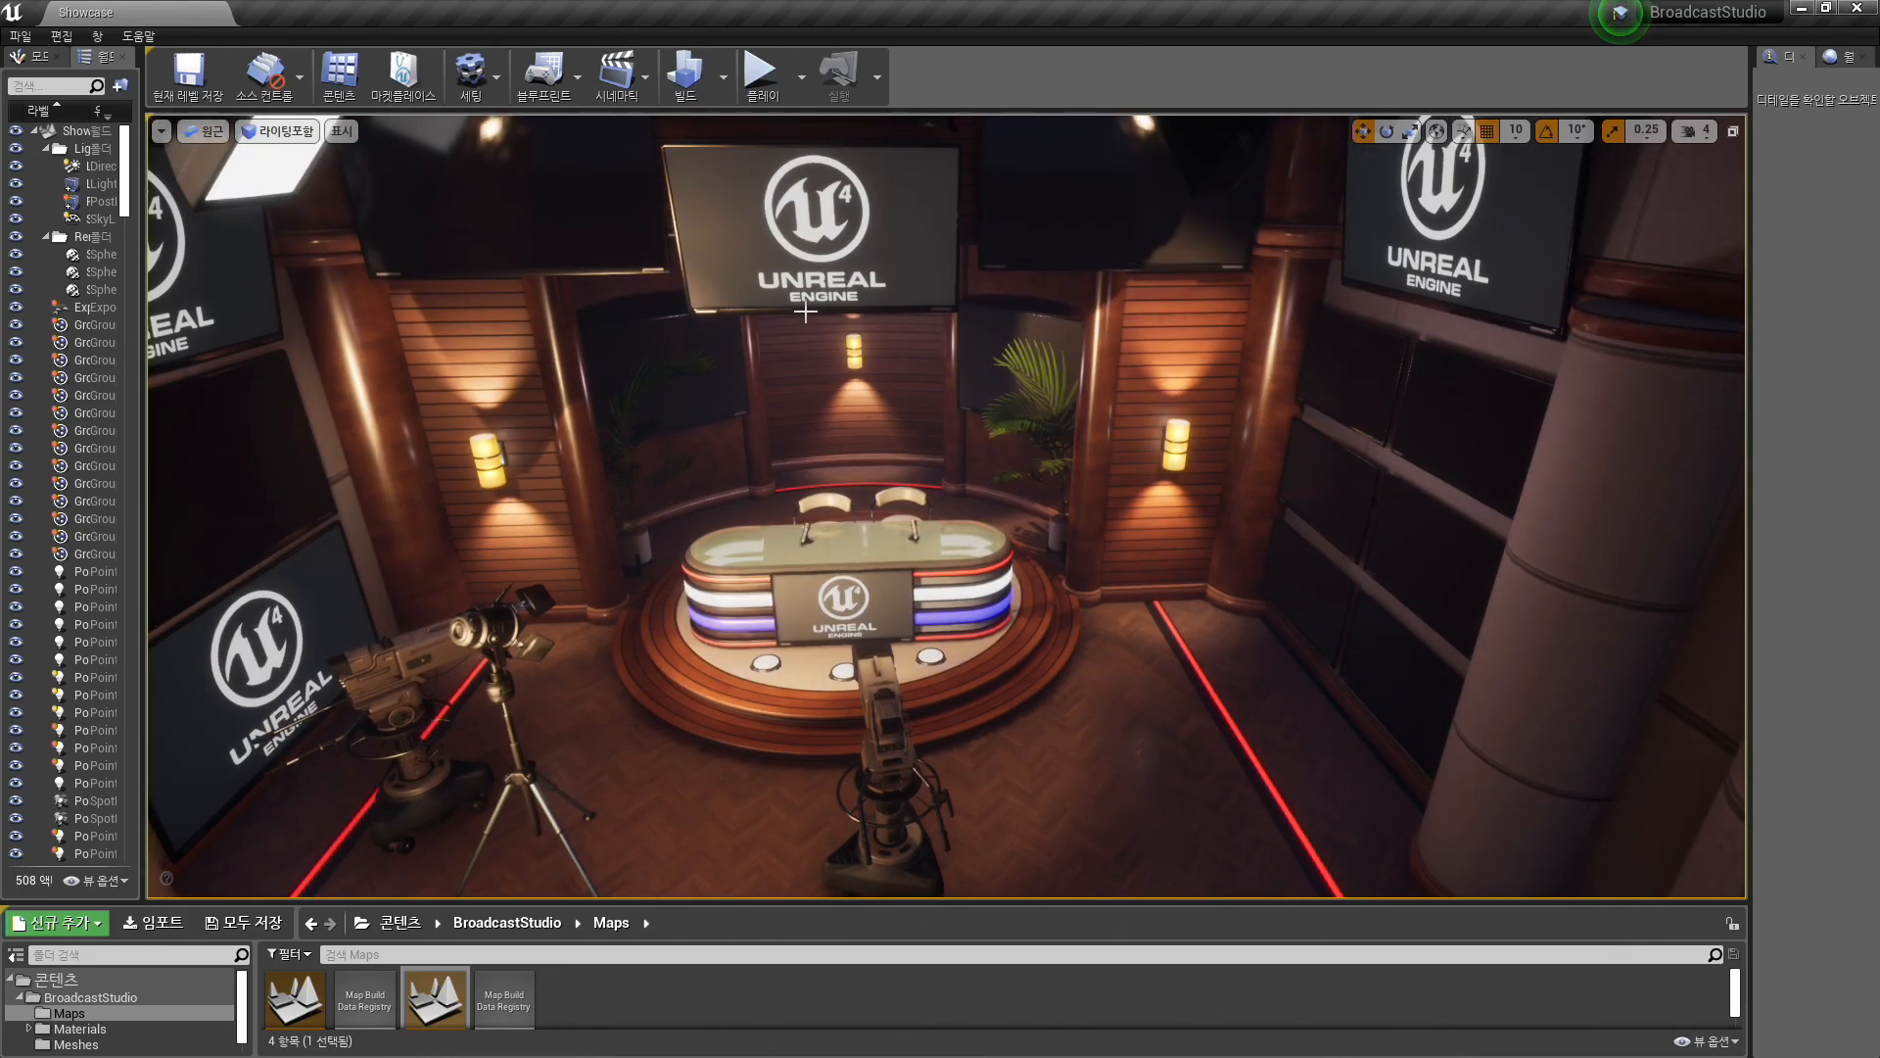
{"action": "right_click_drag", "start_coordinate": [1017, 431], "coordinate": [1006, 484]}
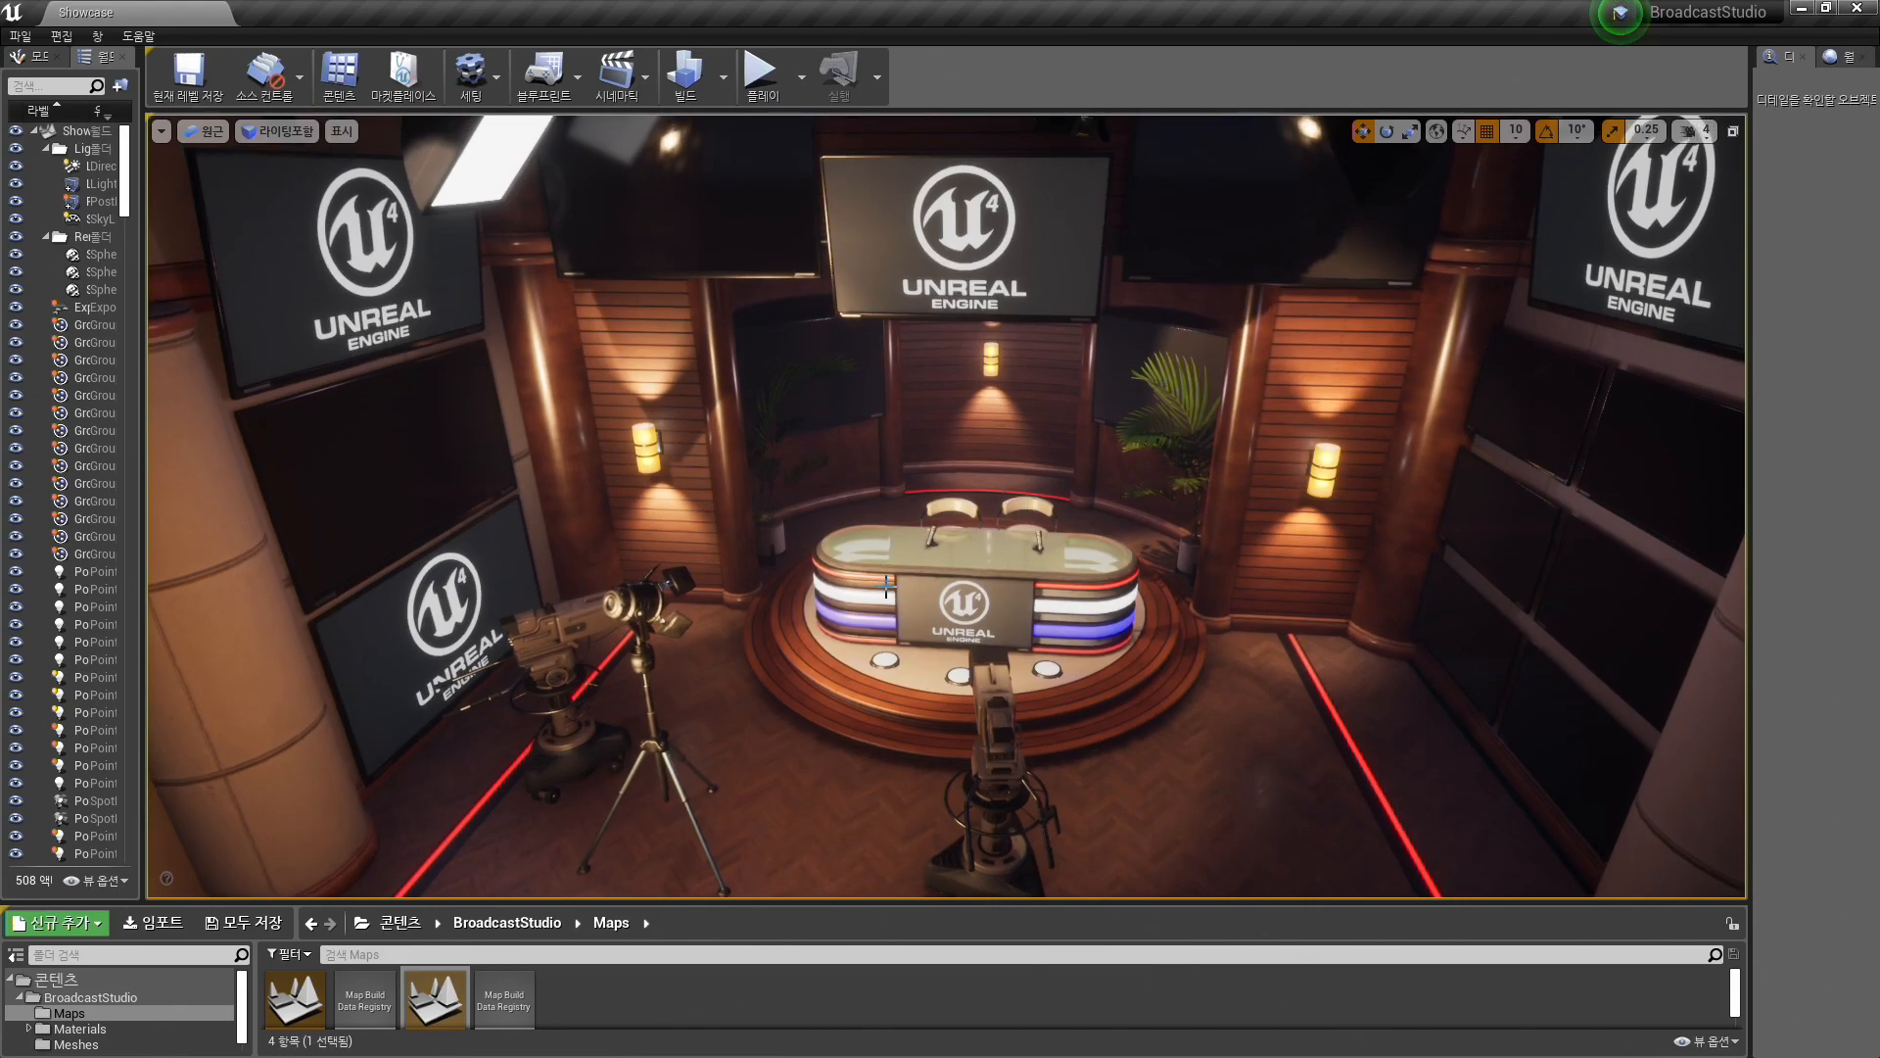